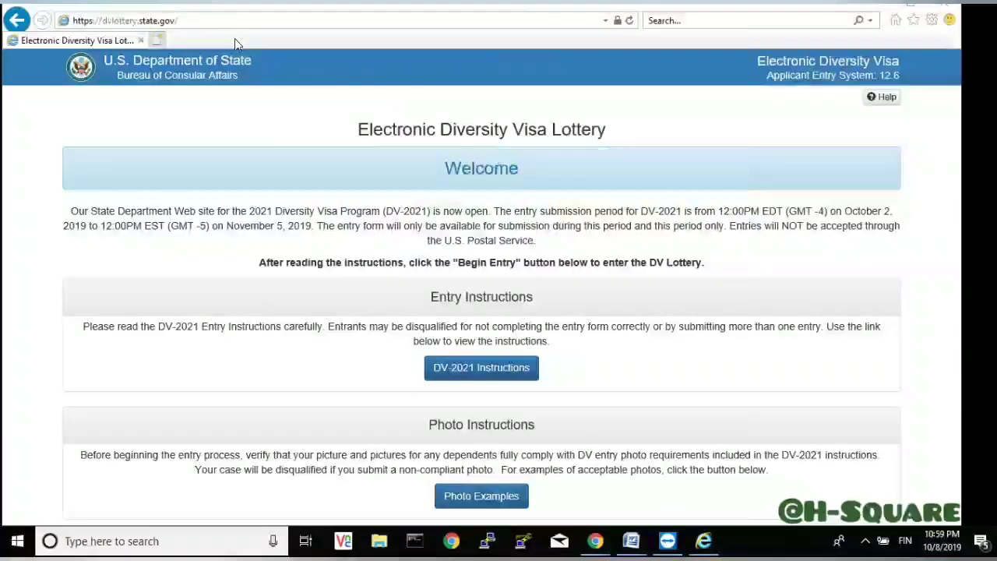
- Look over the DV-2021 welcome page down to Begin Entry, then open the online Help
left_click(213, 17)
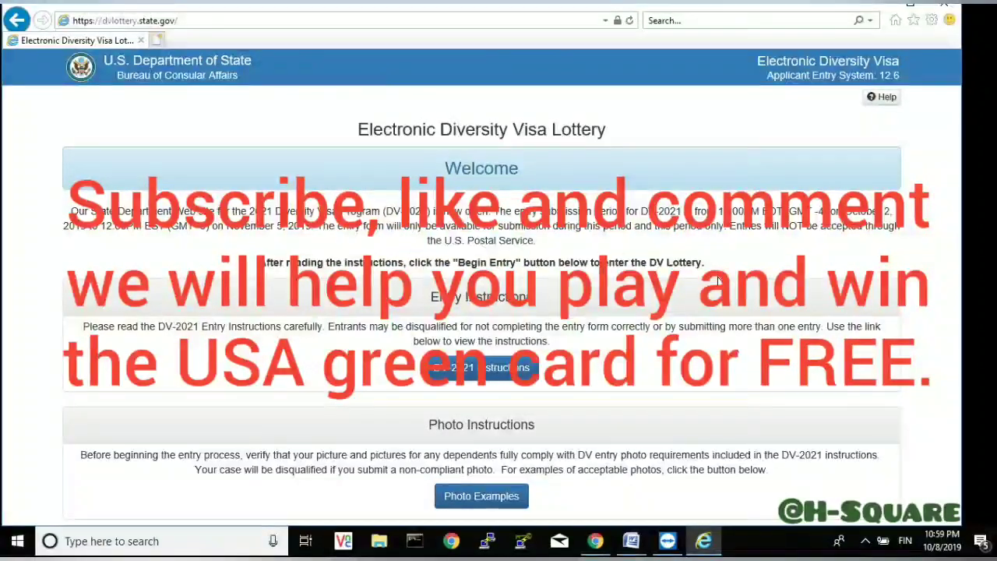
scroll(939, 254, "down", 3)
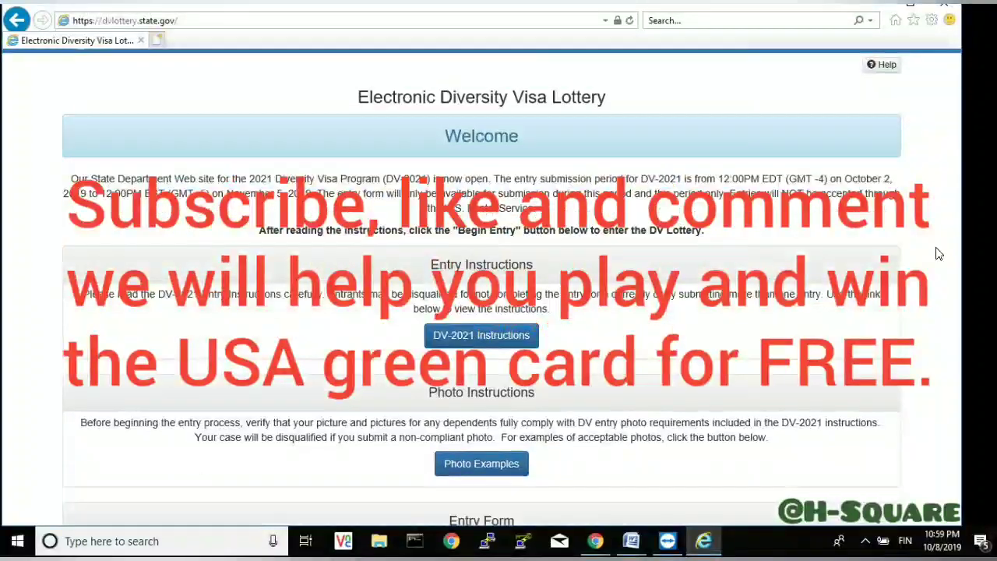
scroll(939, 254, "down", 1)
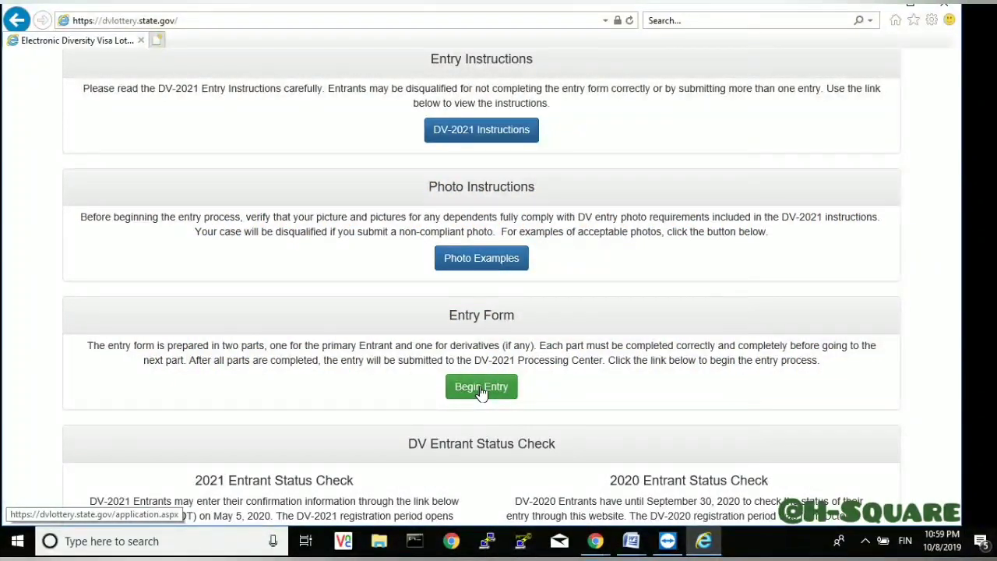
scroll(481, 392, "up", 1)
scroll(481, 392, "up", 4)
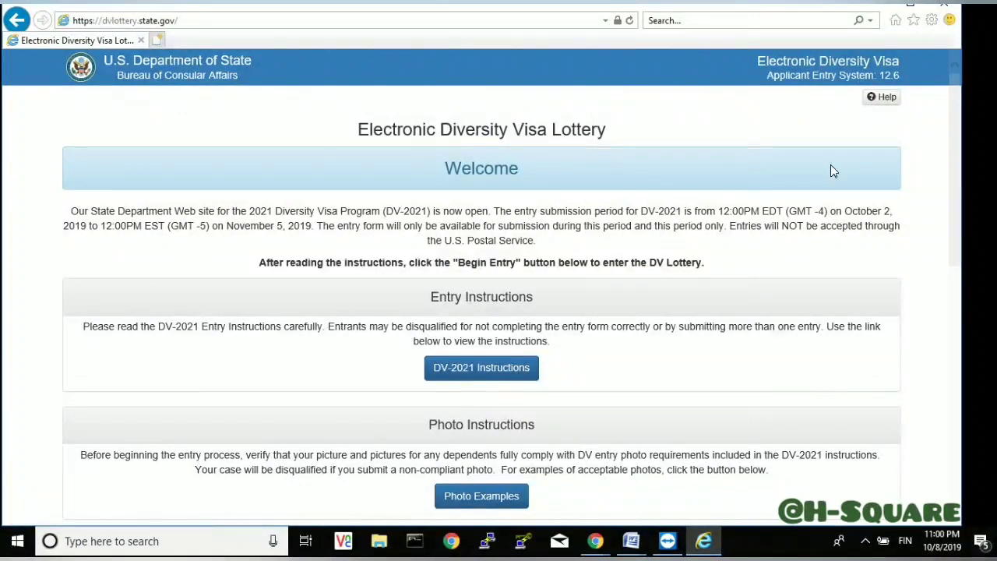
left_click(885, 100)
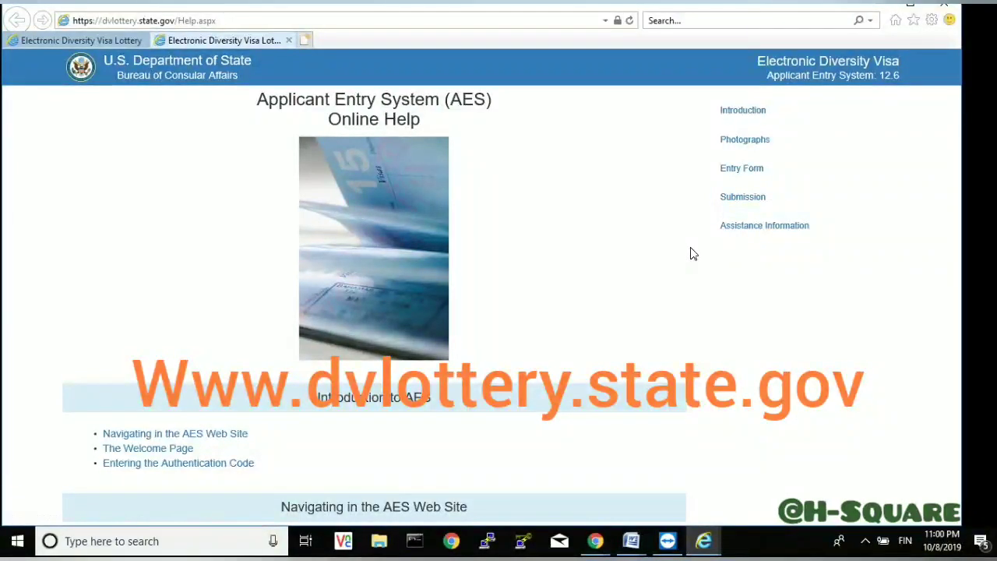
- Jump to the help's Assistance Information section, then return to the top of the page
left_click(770, 229)
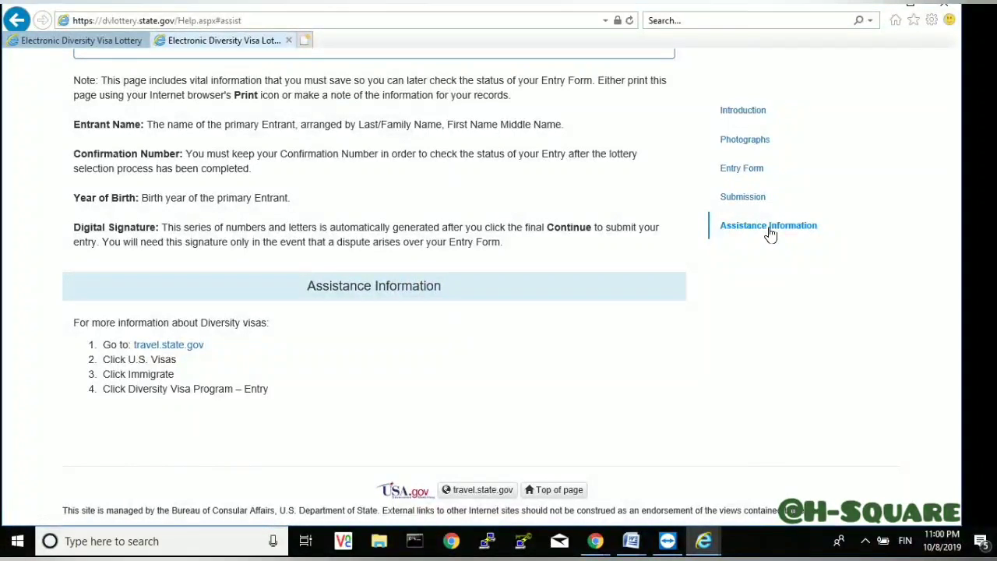
scroll(798, 234, "up", 10)
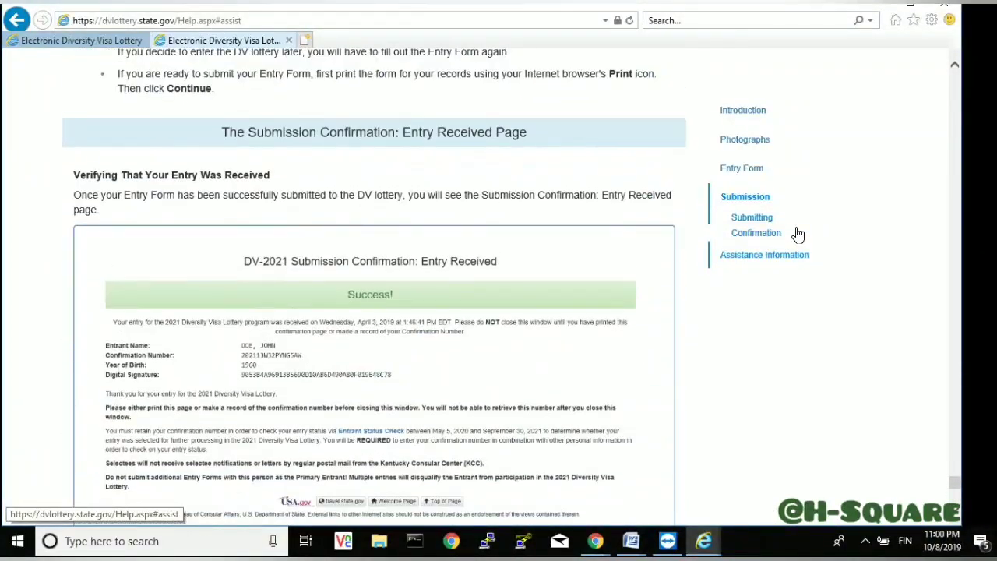
scroll(798, 235, "up", 15)
scroll(798, 234, "up", 15)
scroll(797, 234, "up", 15)
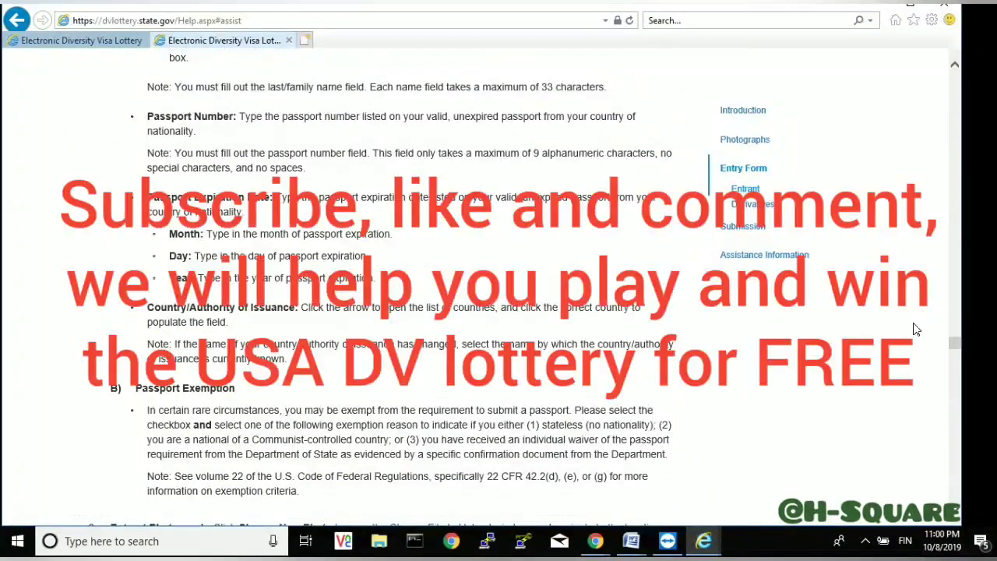
left_click_drag(954, 344, 960, 69)
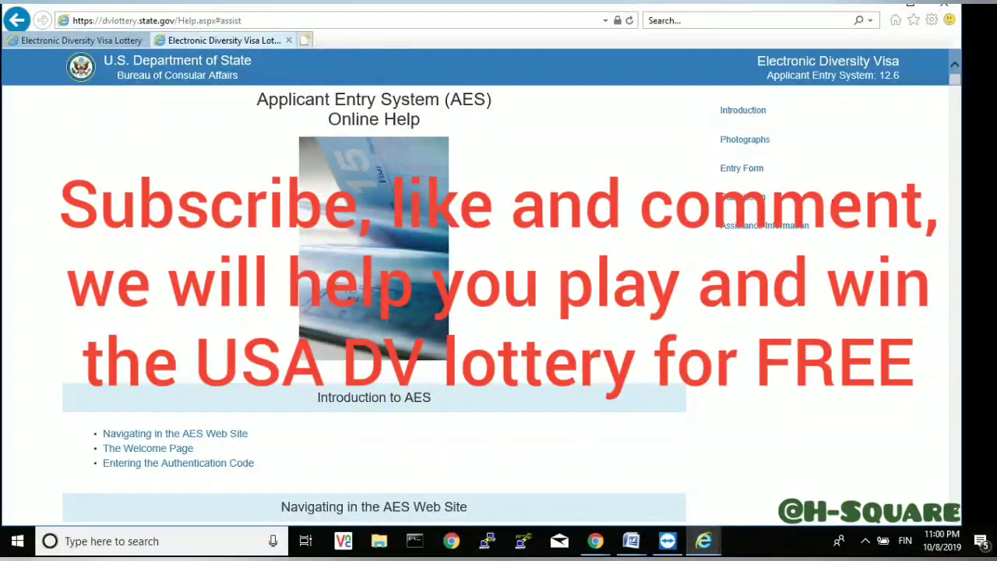
- Read down through the Introduction, authentication code and cancellation sections to Photo Instructions
scroll(960, 69, "down", 2)
scroll(474, 286, "down", 4)
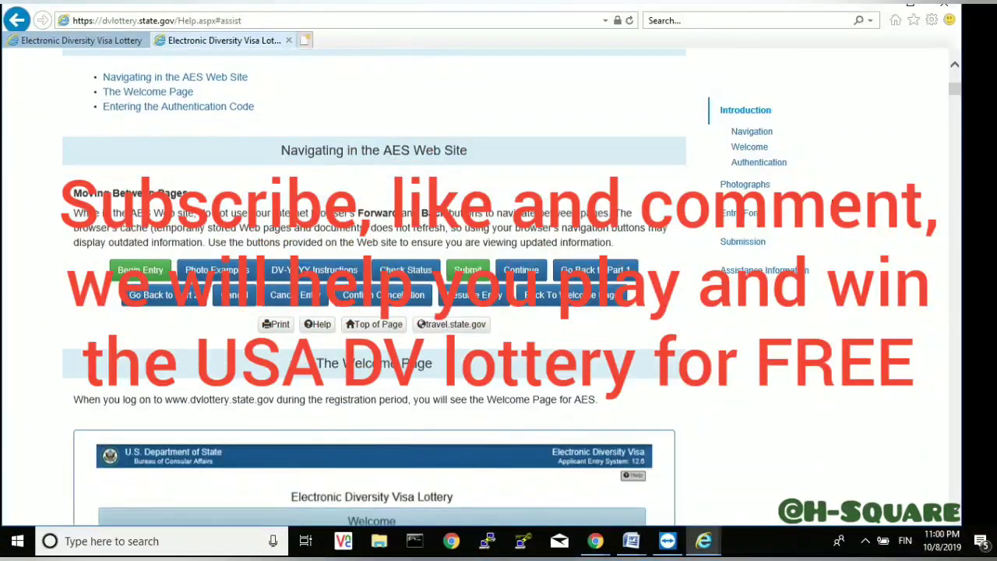
scroll(374, 312, "down", 2)
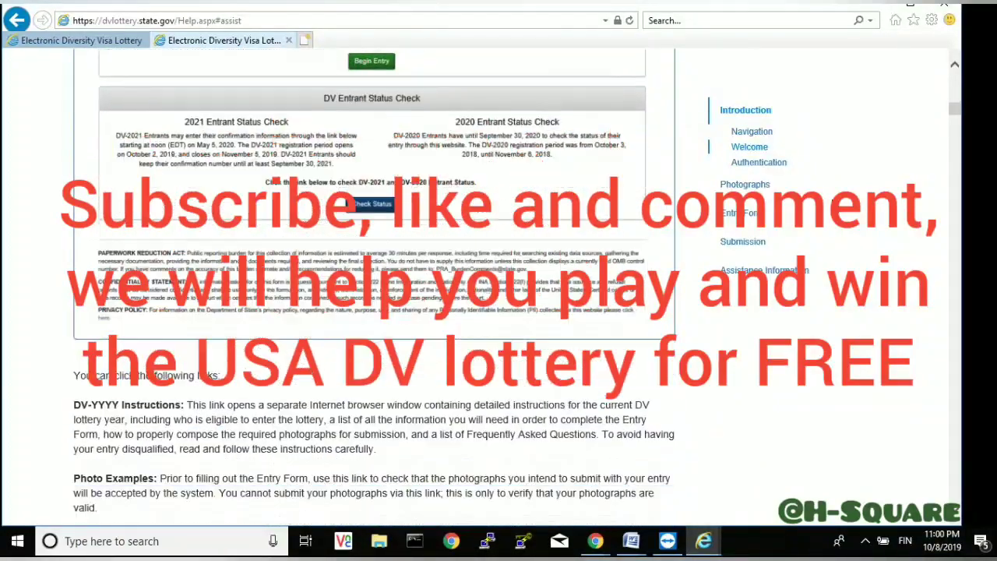
scroll(834, 206, "down", 1)
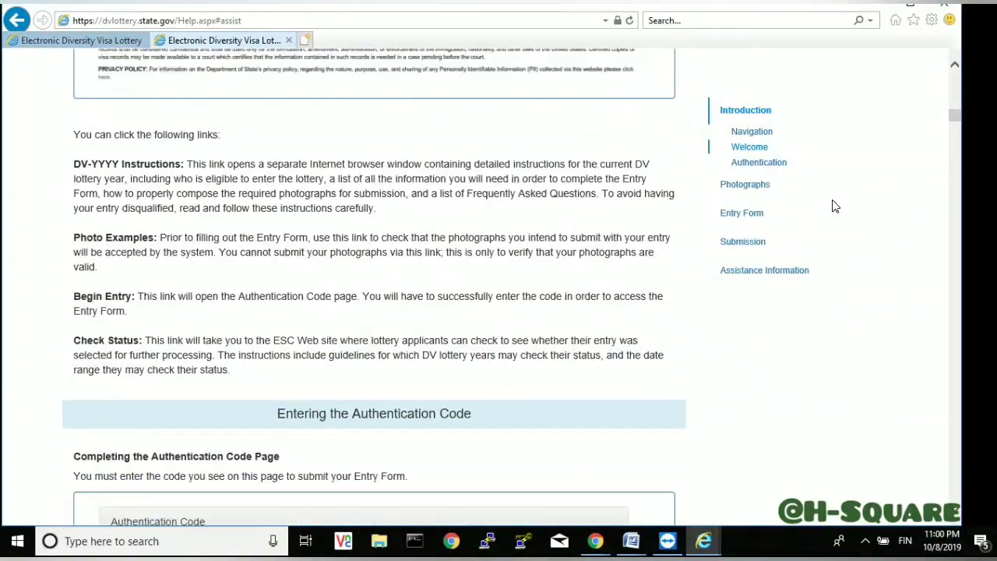
scroll(834, 206, "down", 2)
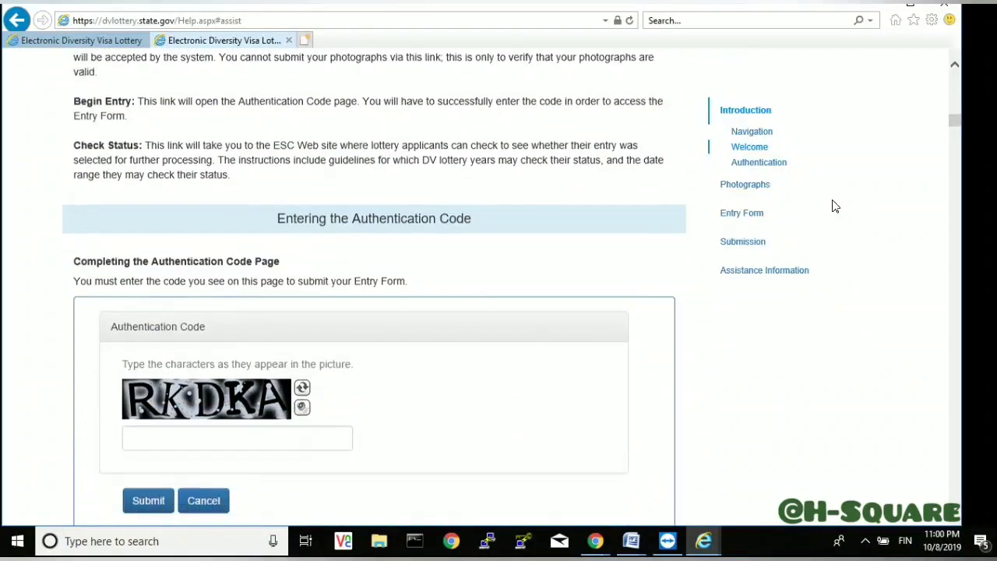
scroll(834, 205, "down", 2)
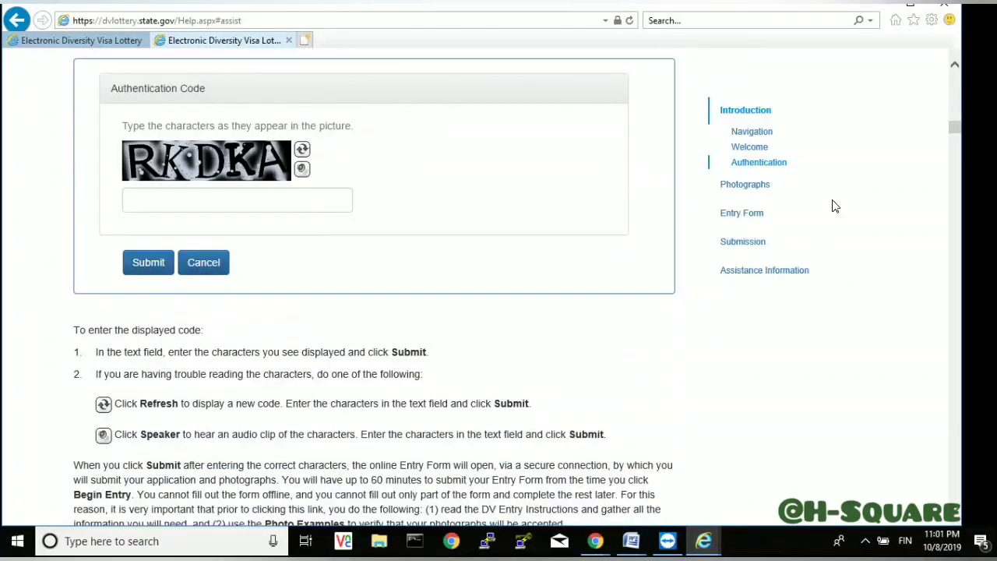
scroll(834, 205, "down", 1)
scroll(834, 206, "down", 1)
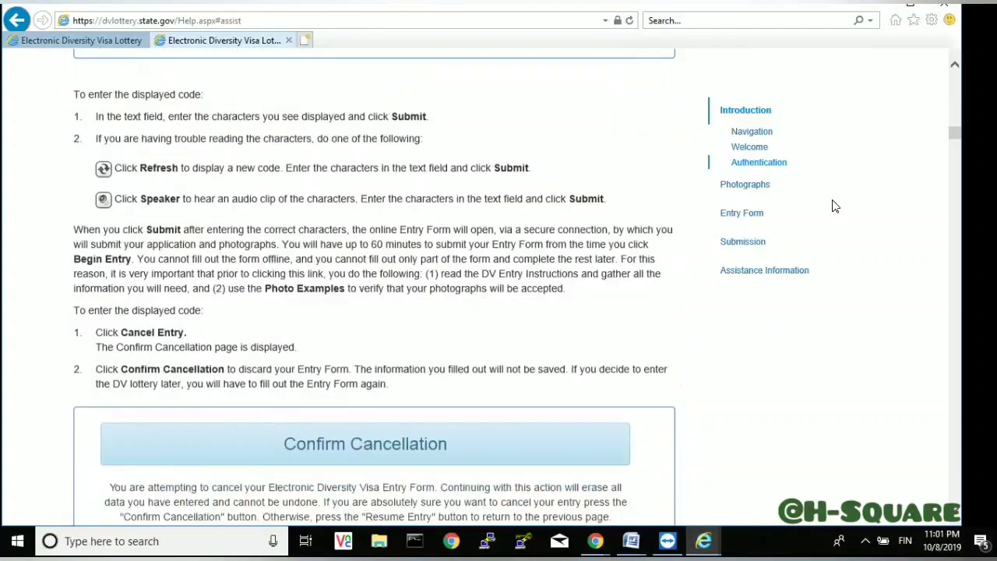
scroll(834, 206, "down", 4)
- Read the Photographs guidance, including derivative photos, down to 'Completing the Entry Form'
scroll(835, 206, "down", 4)
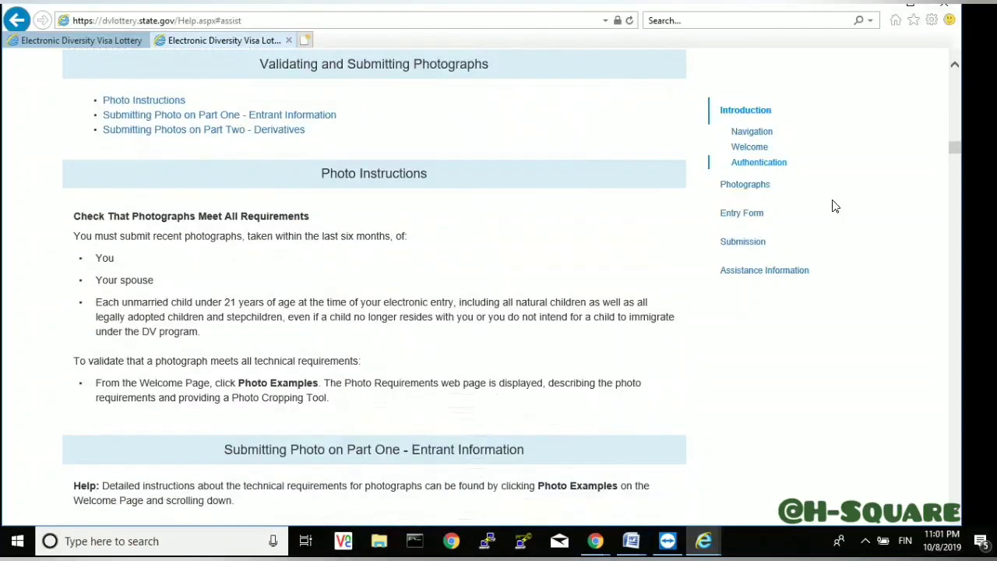
scroll(834, 206, "down", 3)
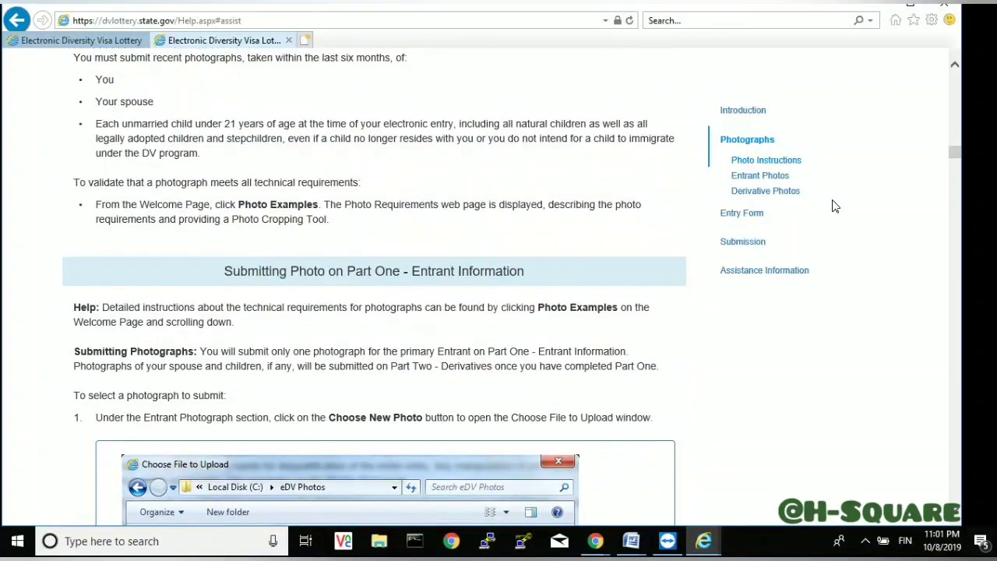
scroll(834, 206, "down", 3)
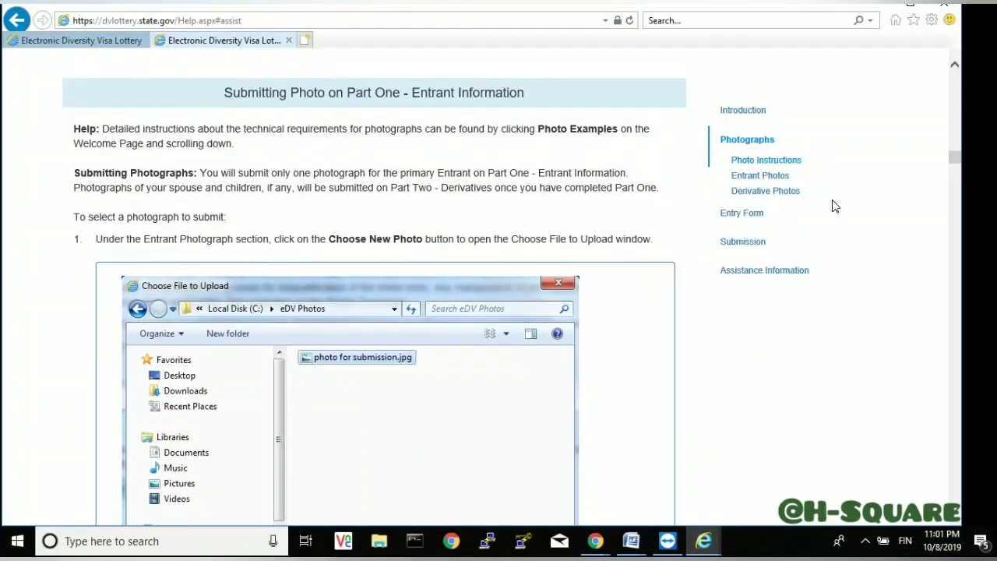
scroll(835, 206, "down", 4)
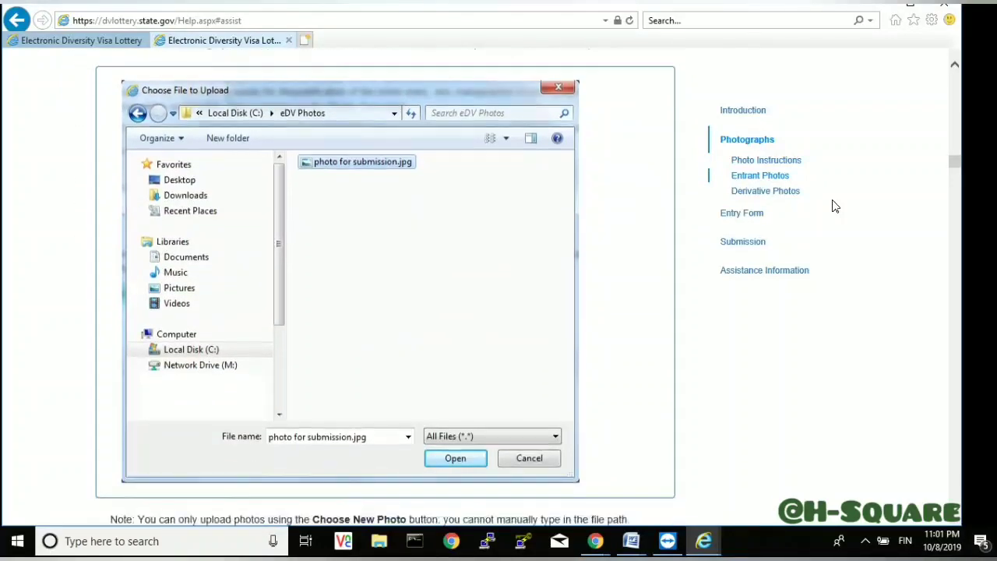
scroll(834, 206, "down", 3)
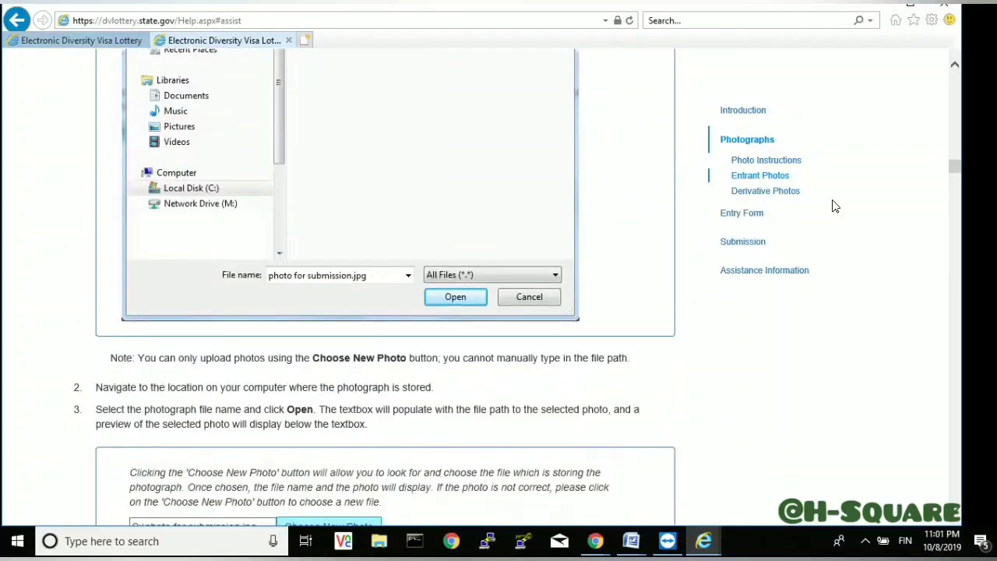
scroll(834, 206, "down", 3)
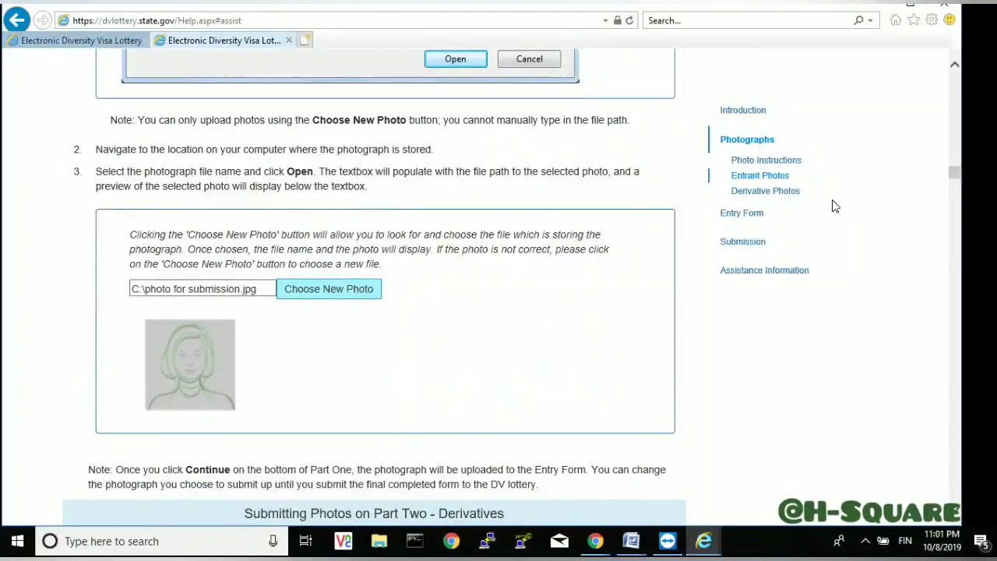
scroll(834, 206, "down", 2)
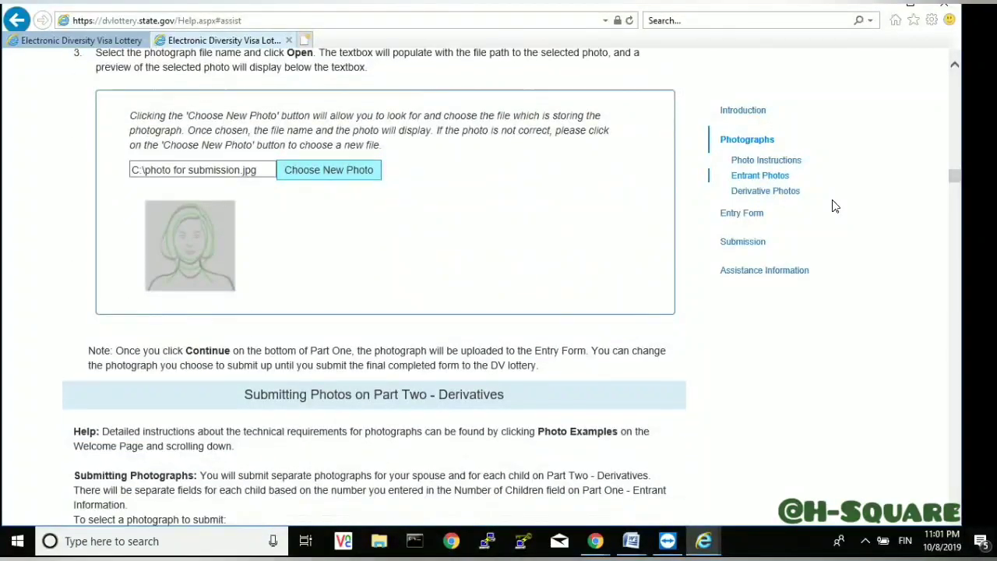
scroll(834, 206, "down", 2)
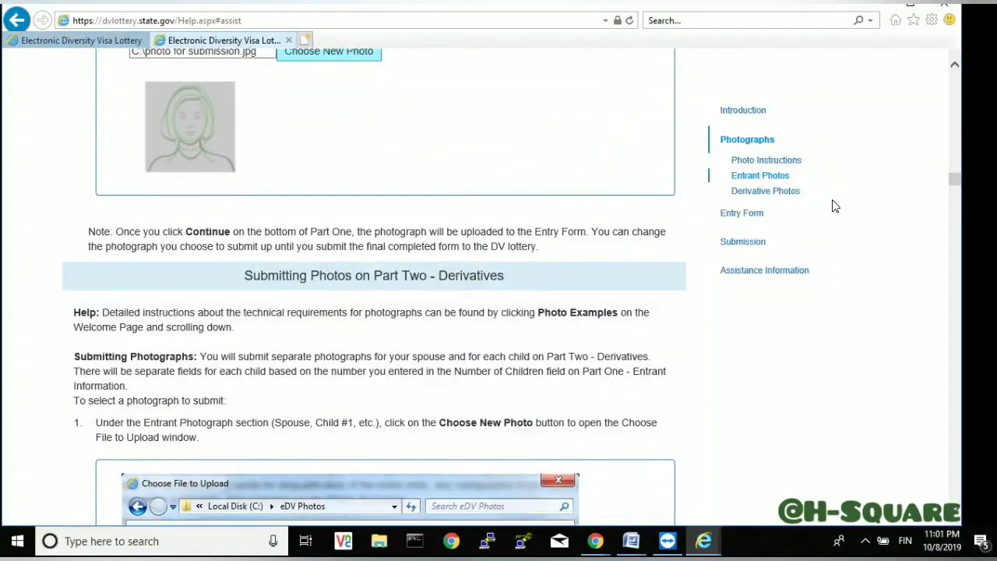
scroll(834, 206, "down", 1)
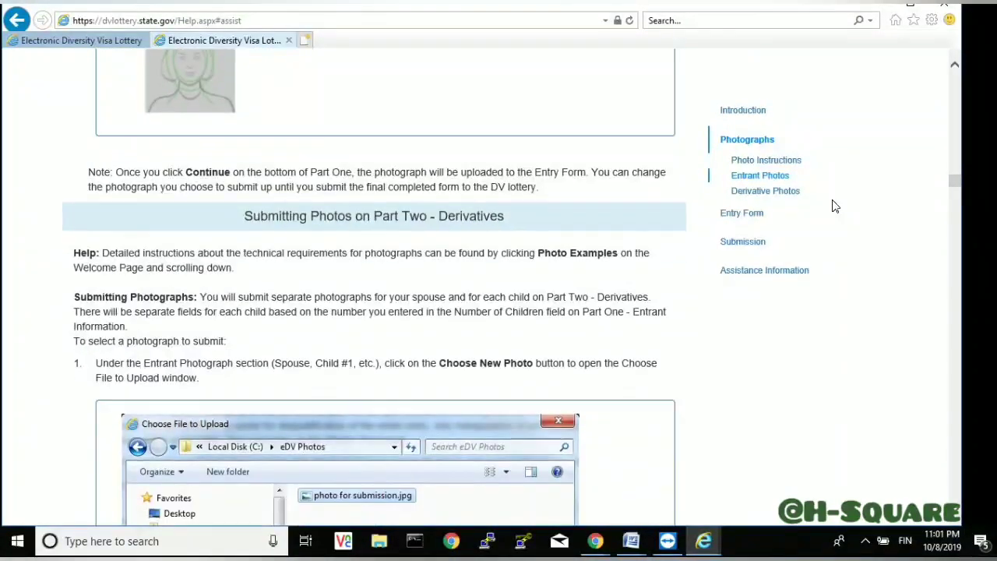
scroll(834, 206, "down", 2)
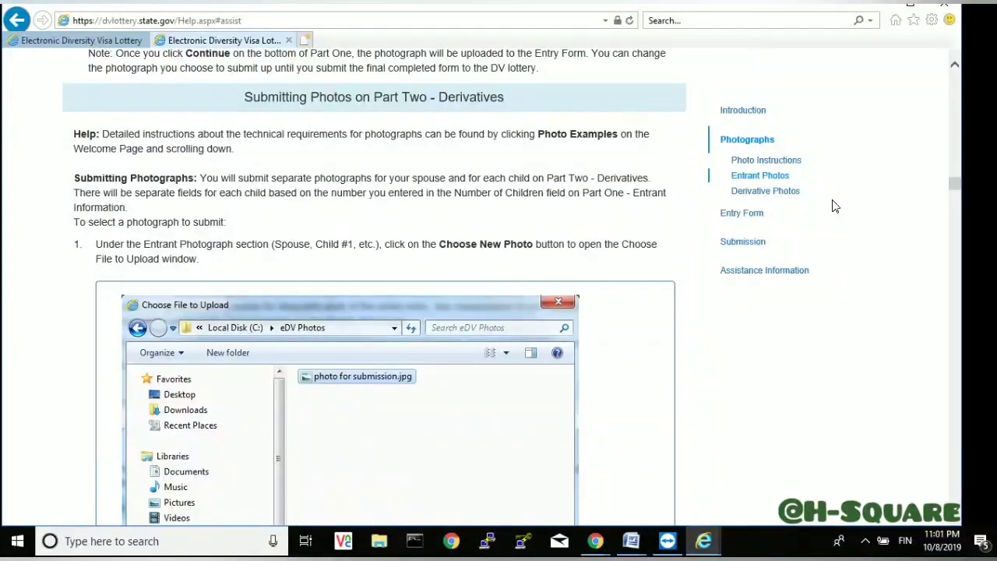
scroll(834, 206, "down", 3)
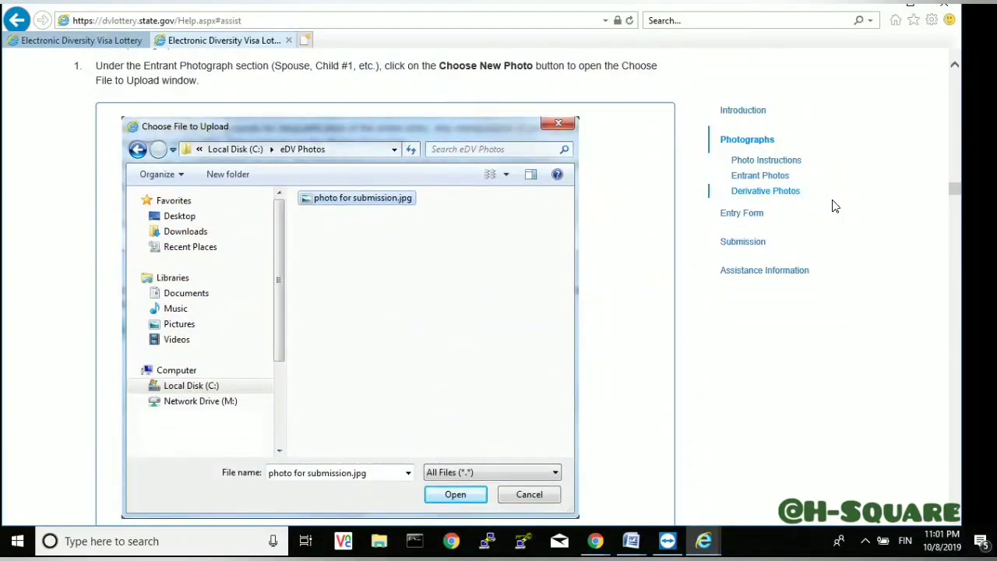
scroll(834, 205, "down", 4)
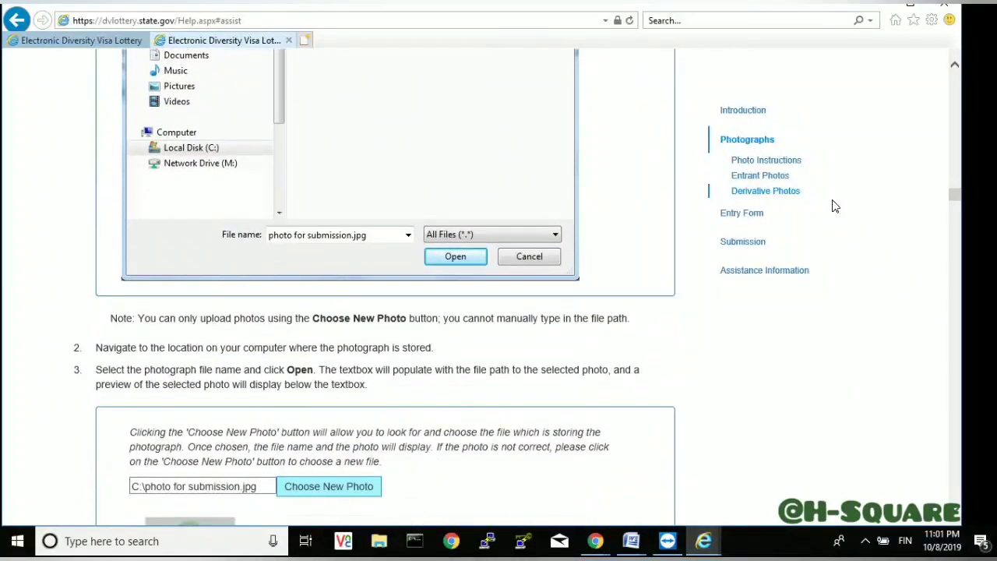
scroll(834, 206, "down", 3)
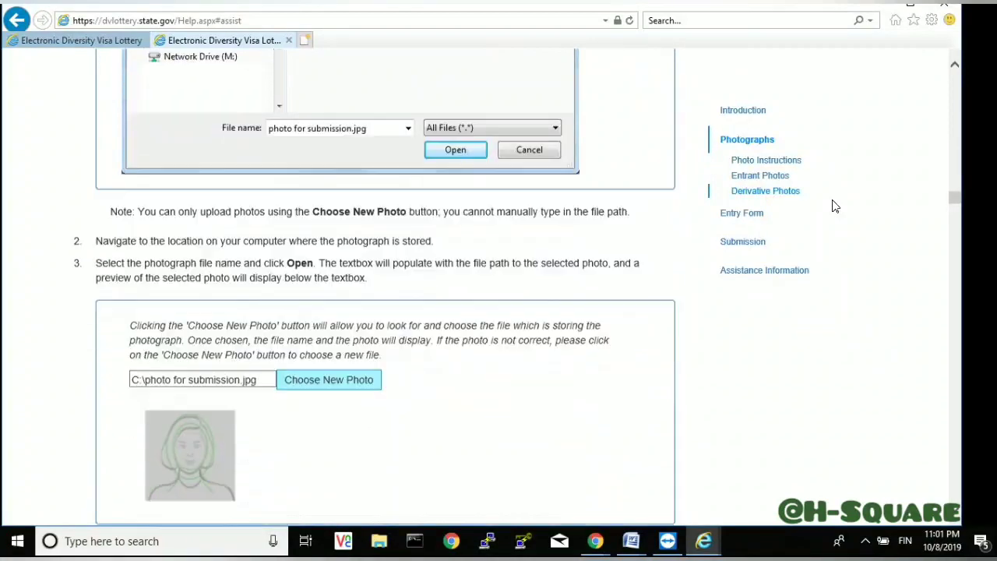
scroll(834, 206, "down", 3)
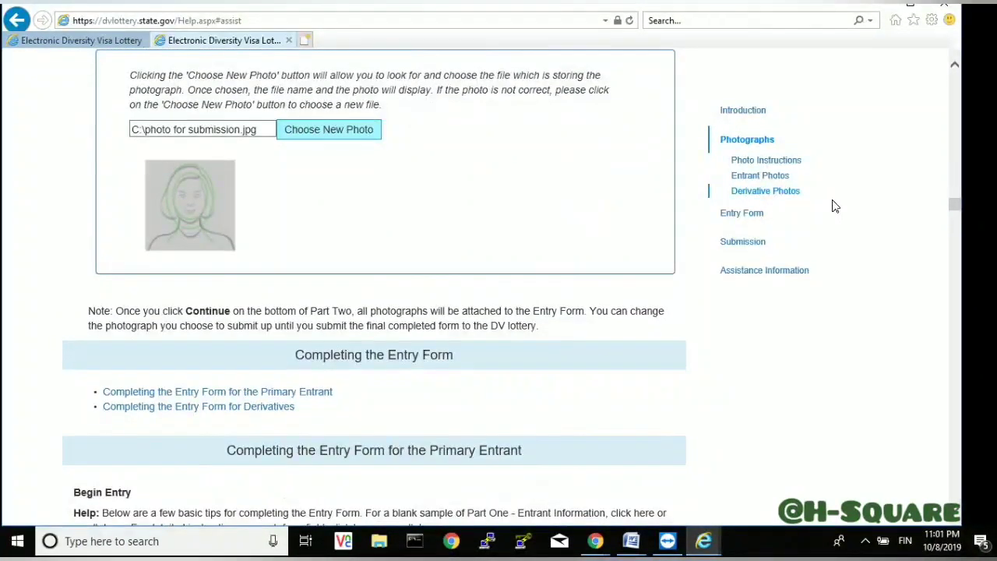
scroll(834, 206, "down", 3)
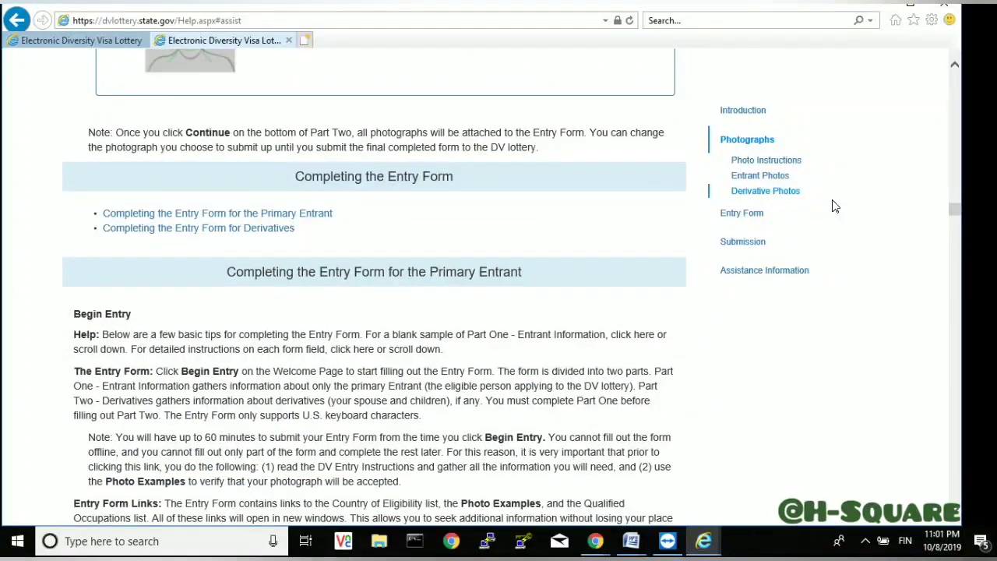
- Read the Part One sample form, questions 1–15, down to the 'To complete Part One' instructions
scroll(834, 206, "down", 2)
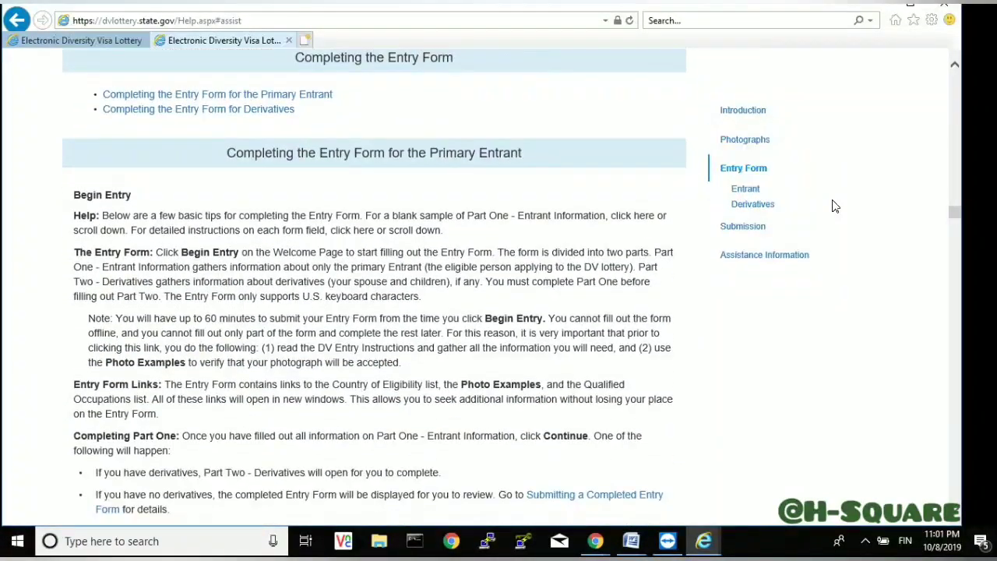
scroll(834, 206, "down", 2)
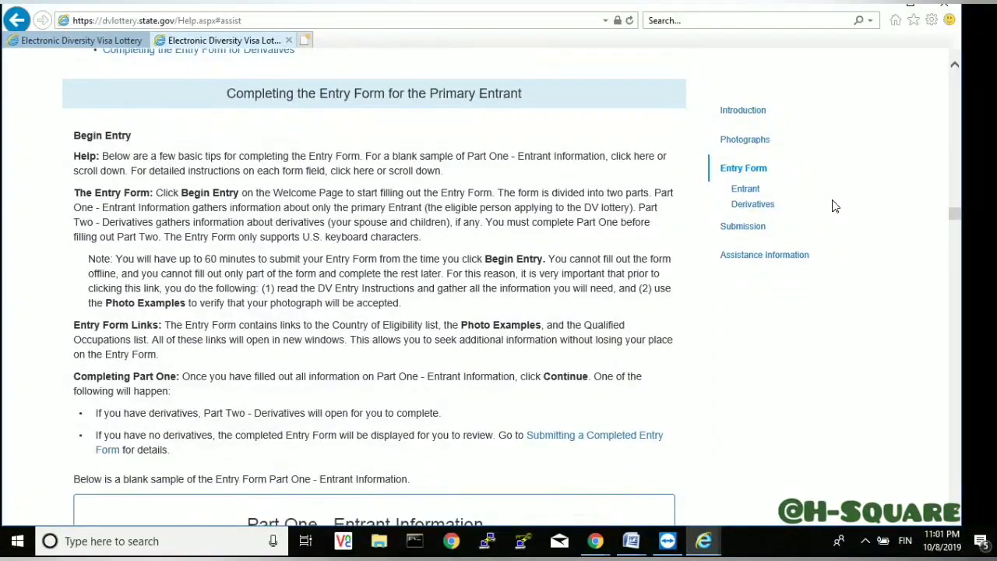
scroll(833, 206, "down", 1)
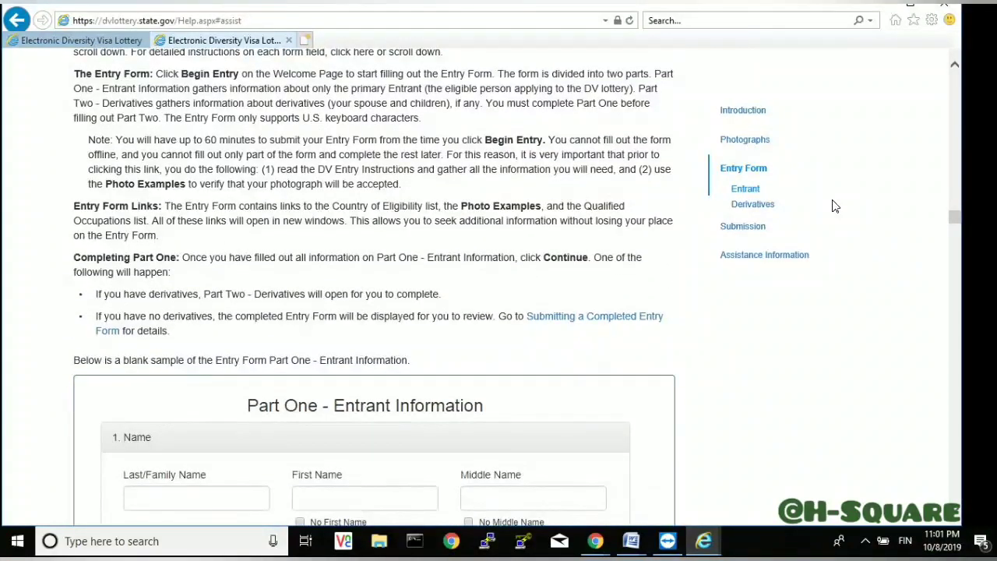
scroll(834, 206, "down", 3)
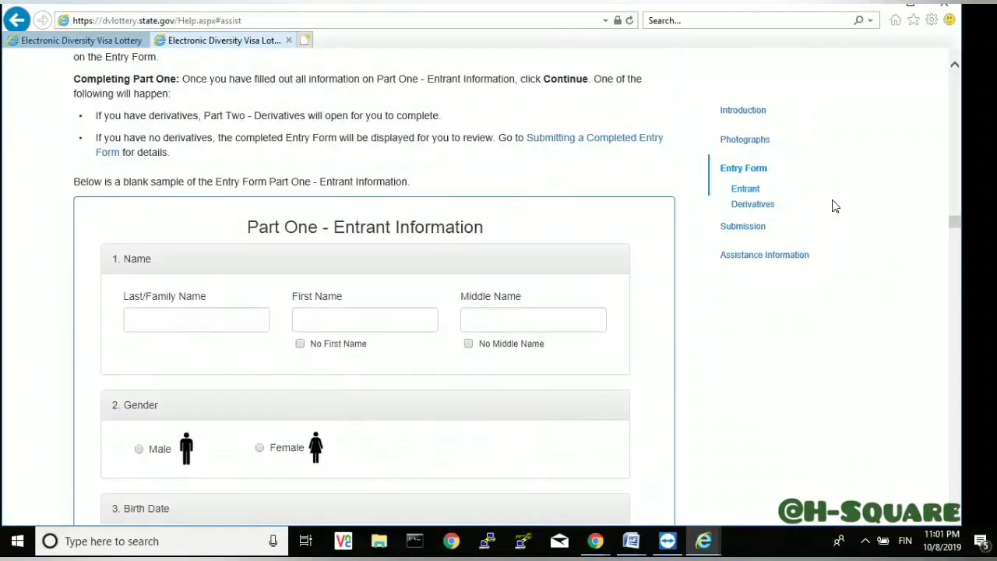
scroll(834, 205, "down", 3)
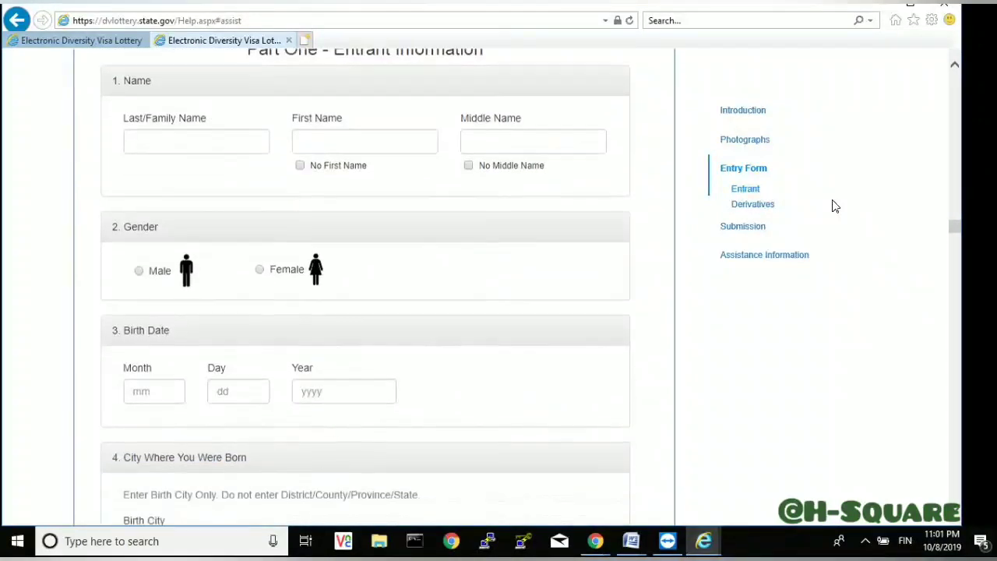
scroll(834, 206, "down", 3)
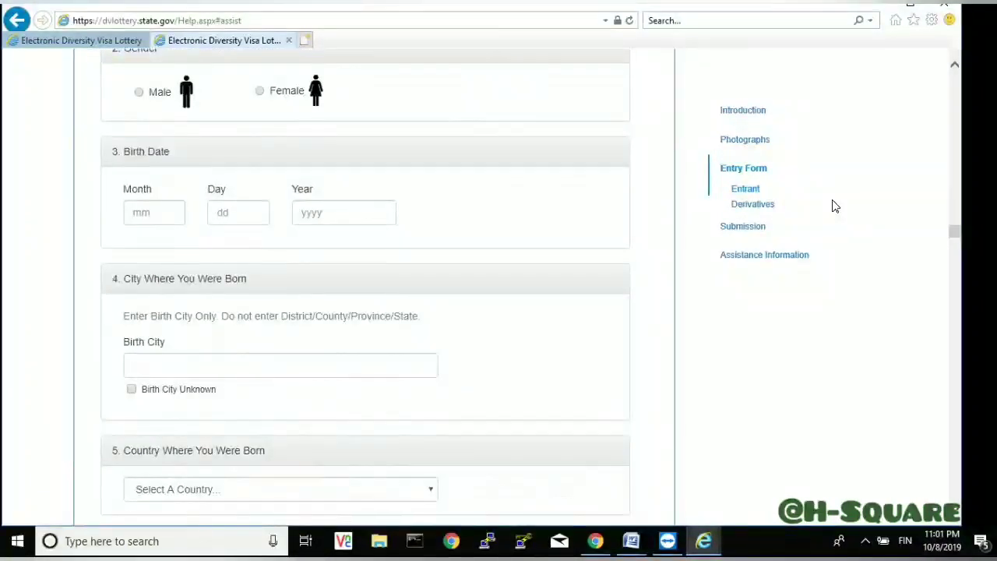
scroll(833, 206, "down", 3)
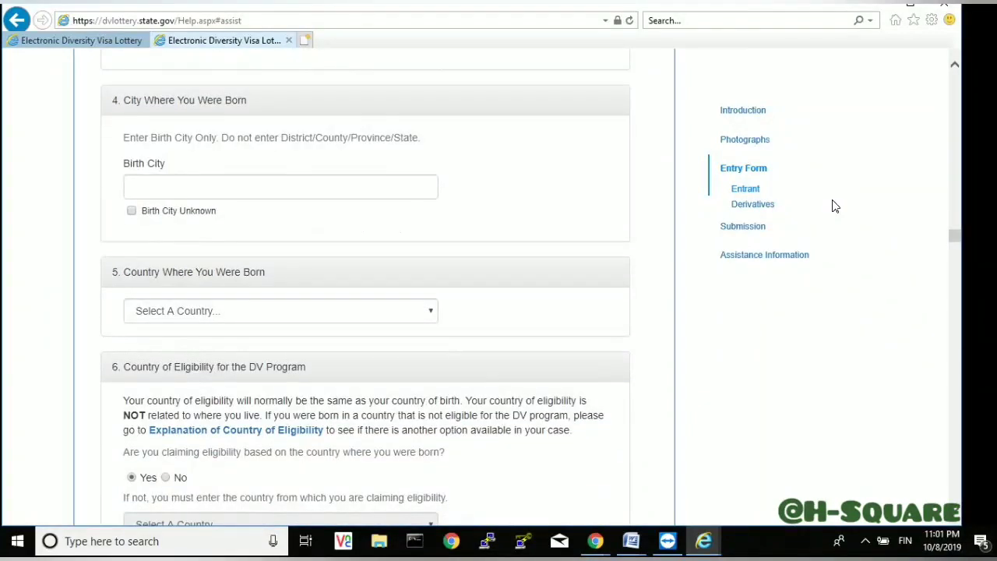
scroll(834, 206, "down", 2)
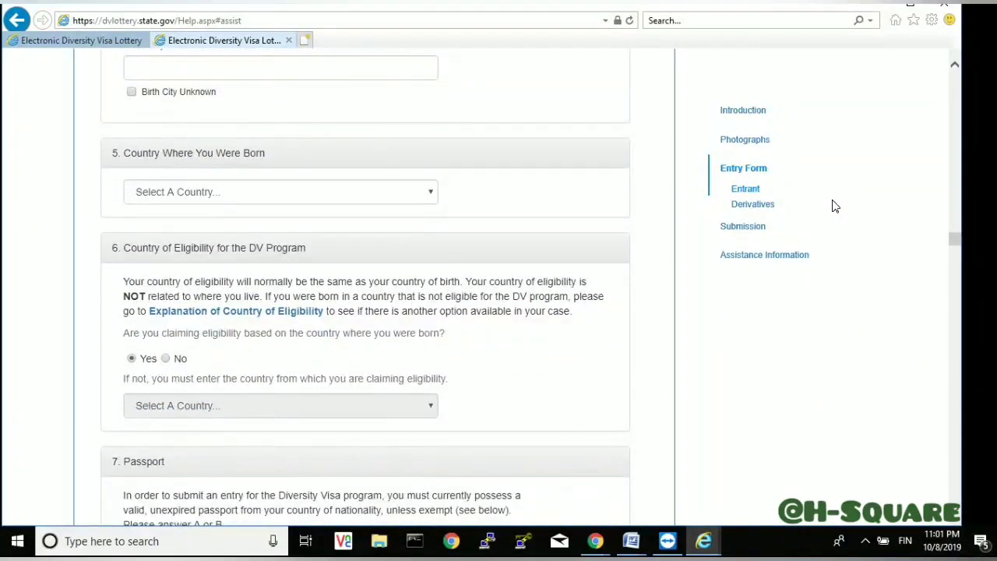
scroll(834, 205, "down", 3)
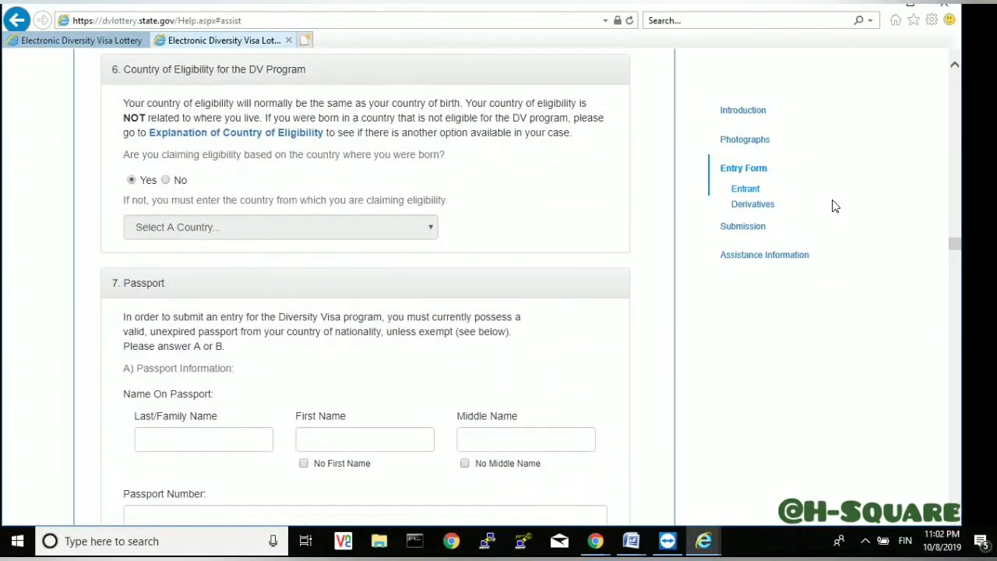
scroll(834, 206, "down", 3)
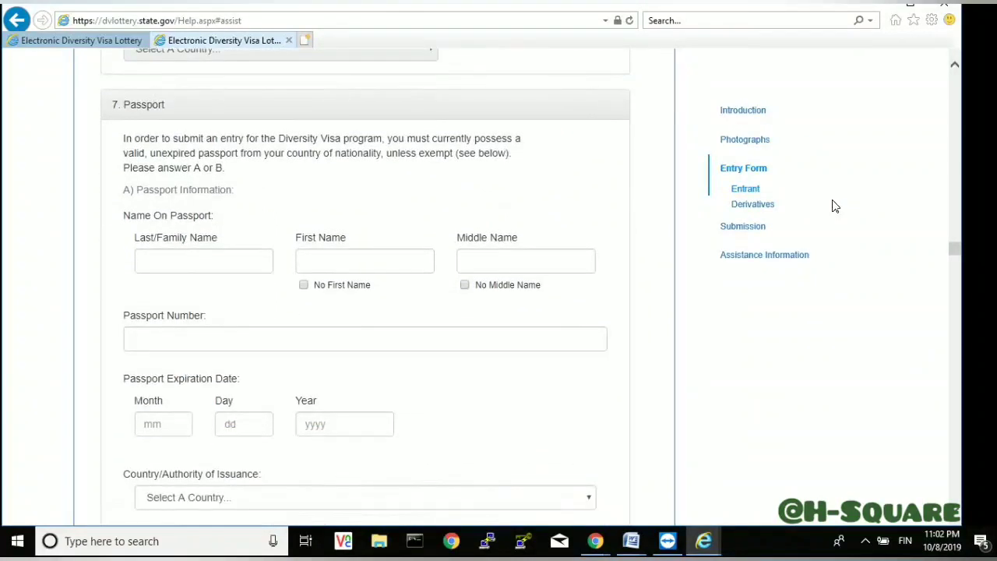
scroll(834, 205, "down", 3)
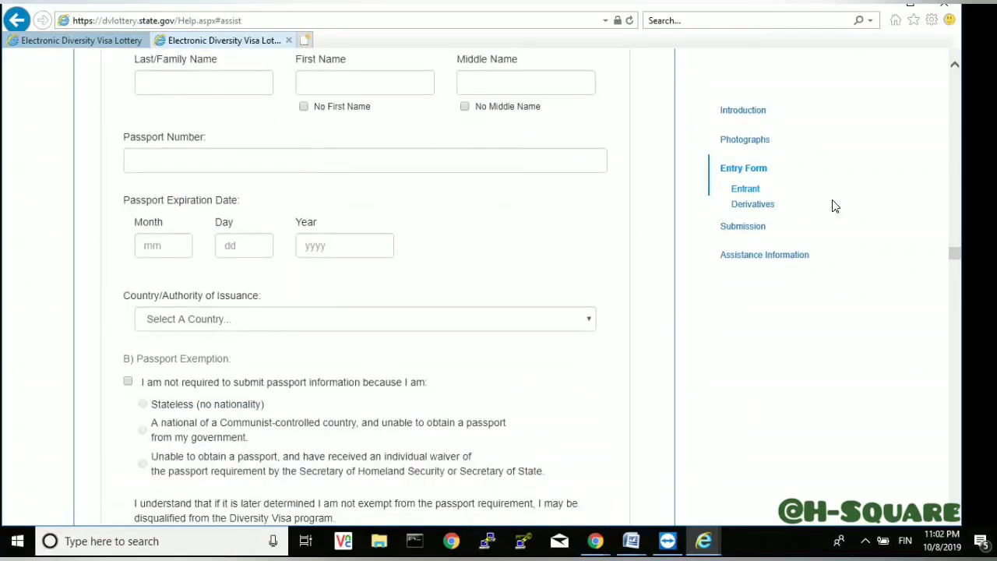
scroll(834, 205, "down", 3)
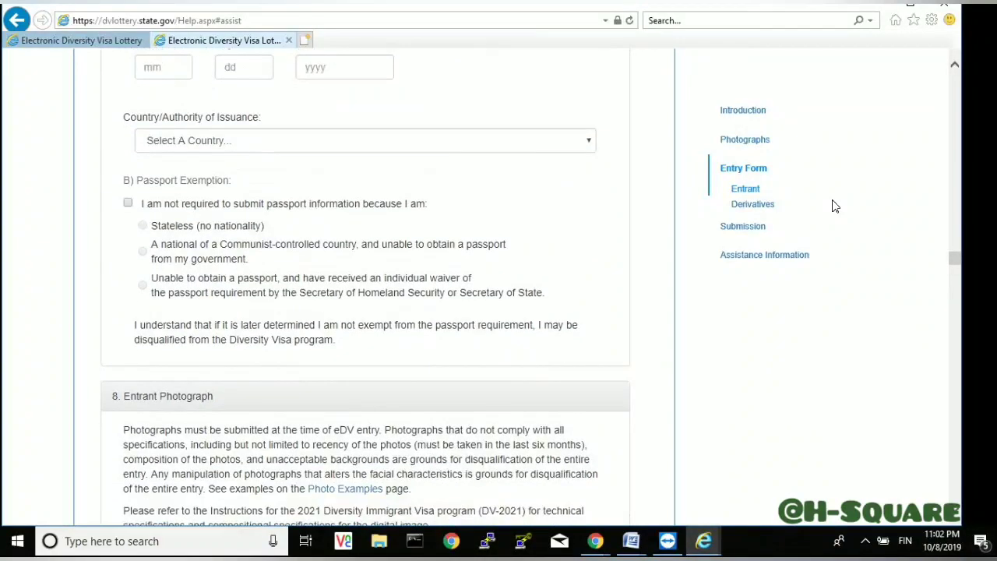
scroll(833, 206, "down", 3)
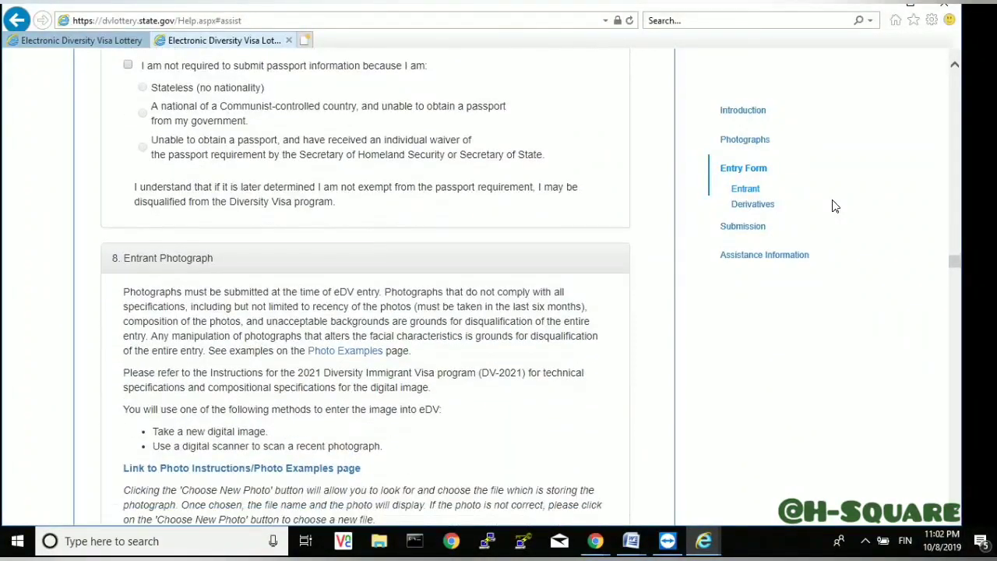
scroll(834, 206, "down", 4)
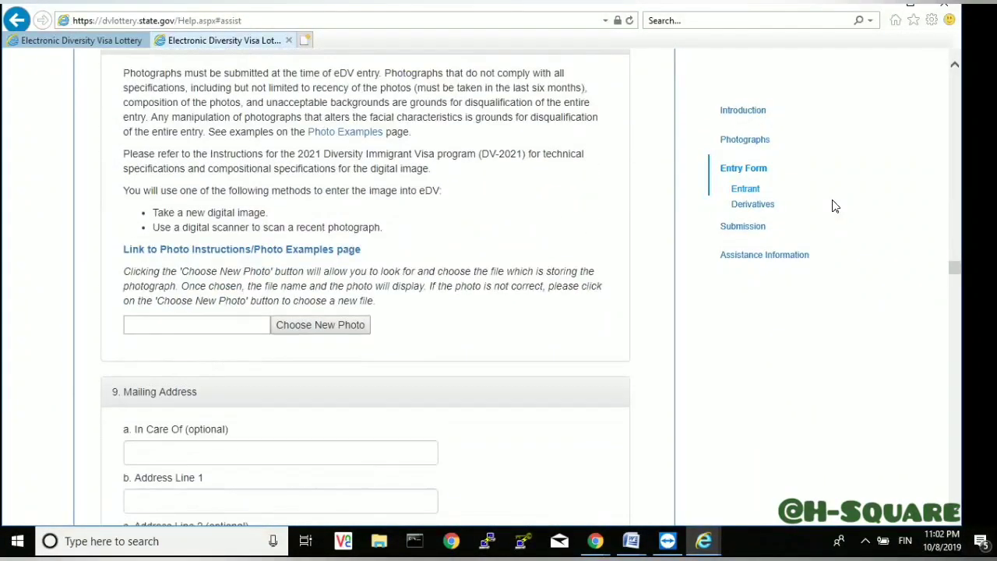
scroll(834, 206, "down", 1)
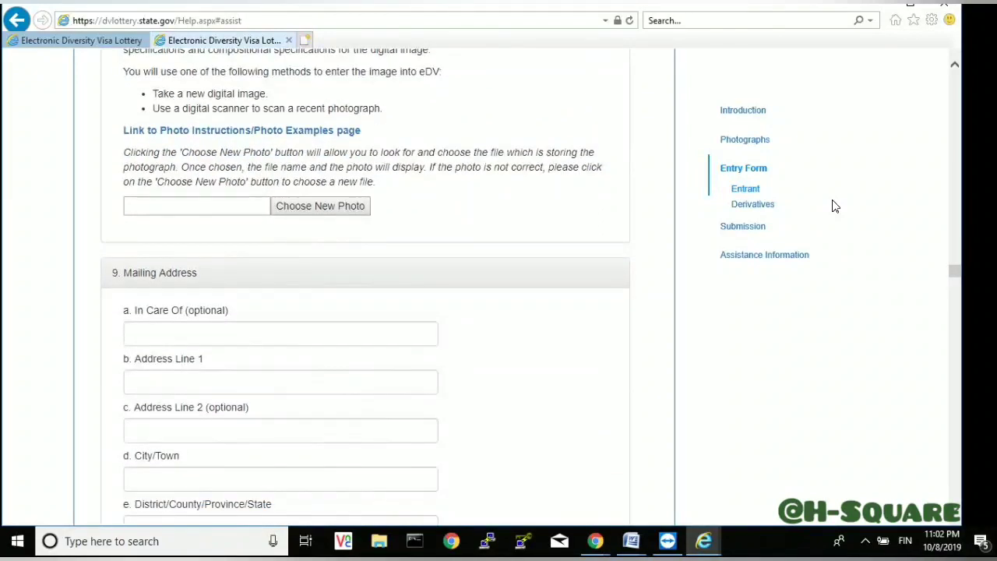
scroll(833, 206, "down", 2)
scroll(834, 205, "down", 4)
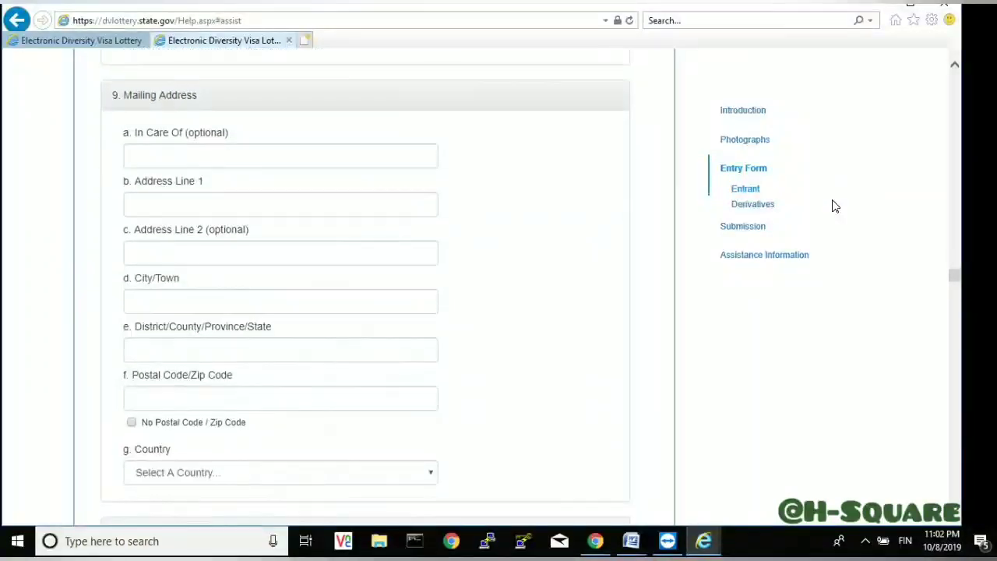
scroll(834, 205, "down", 4)
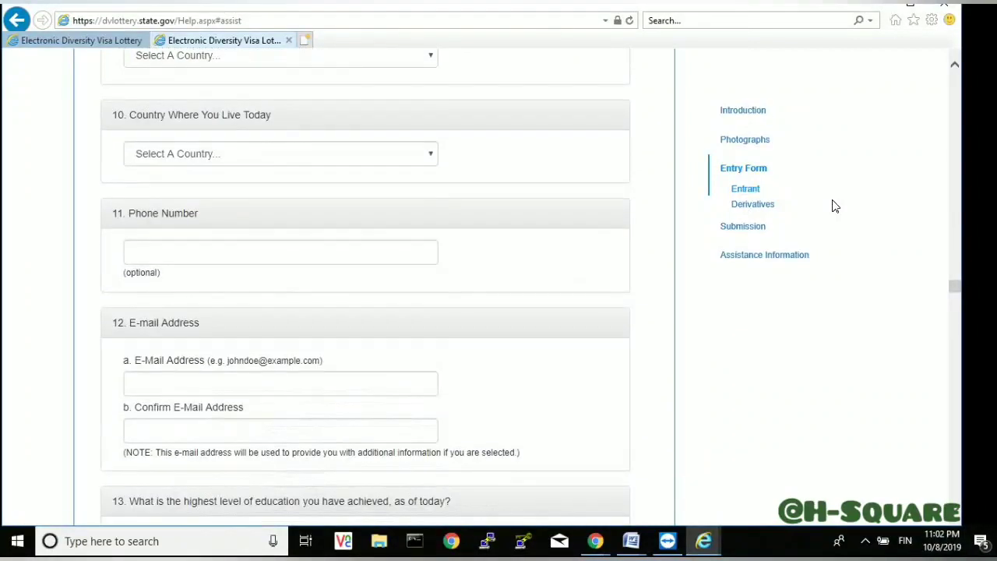
scroll(834, 206, "down", 3)
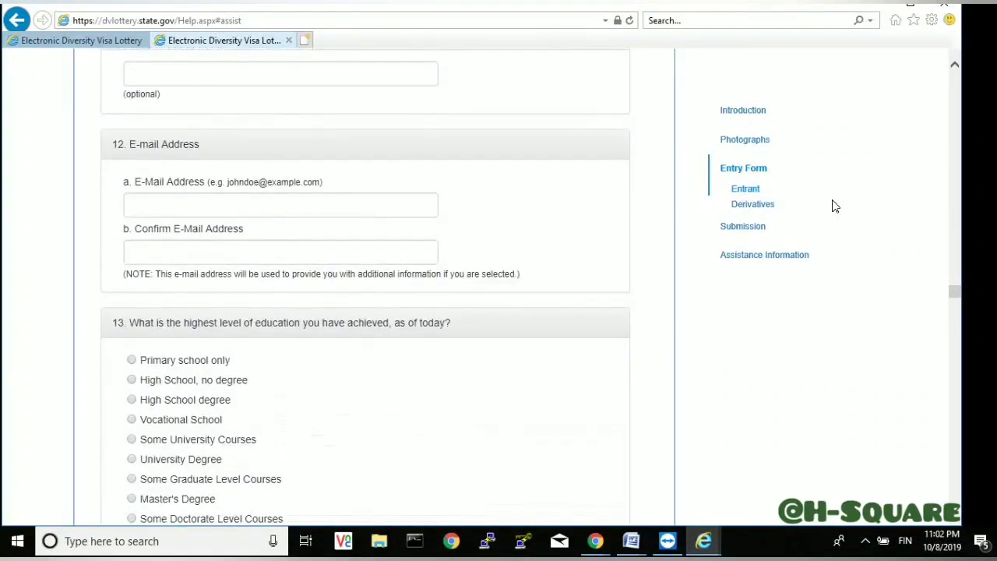
scroll(833, 206, "down", 3)
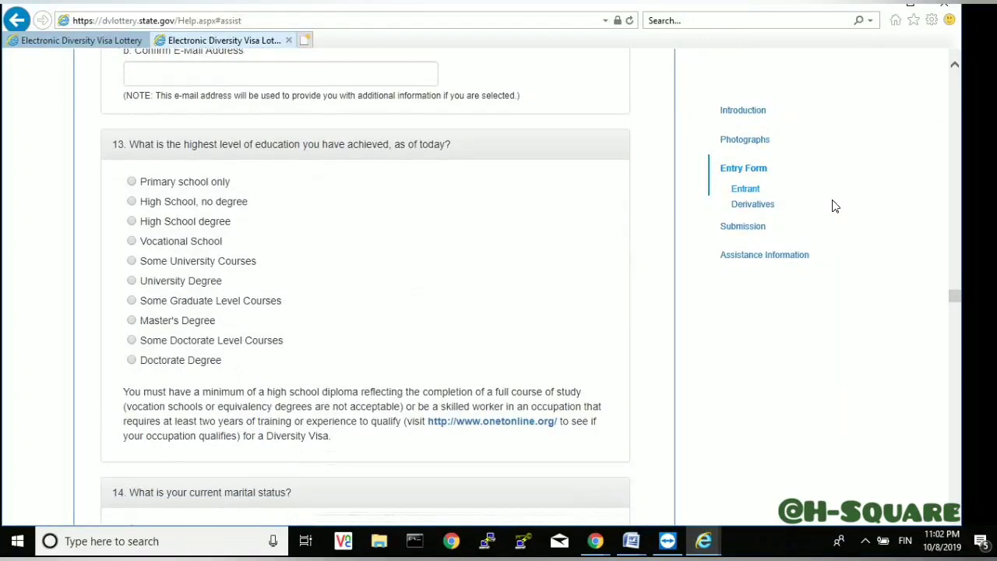
scroll(834, 206, "down", 4)
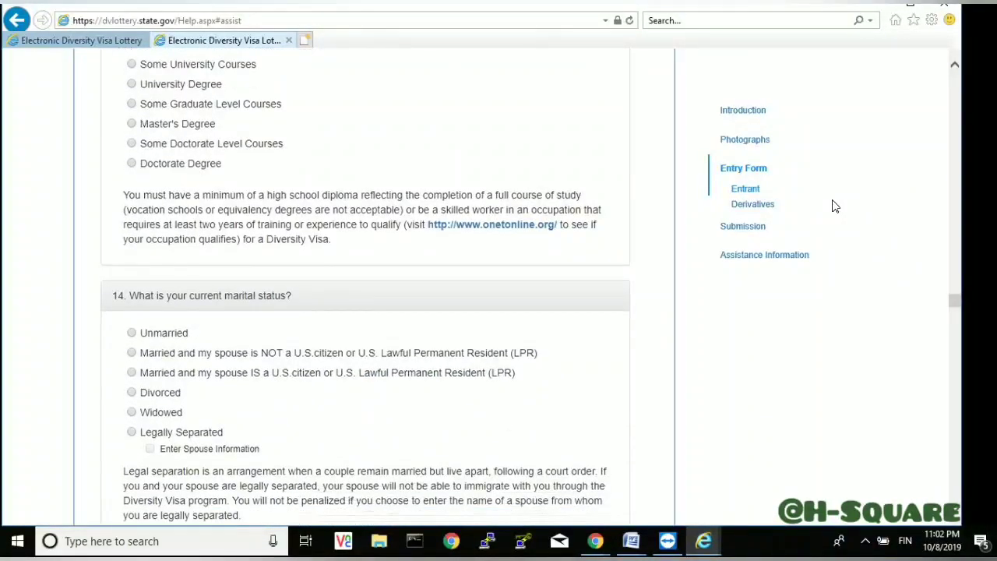
scroll(833, 206, "down", 3)
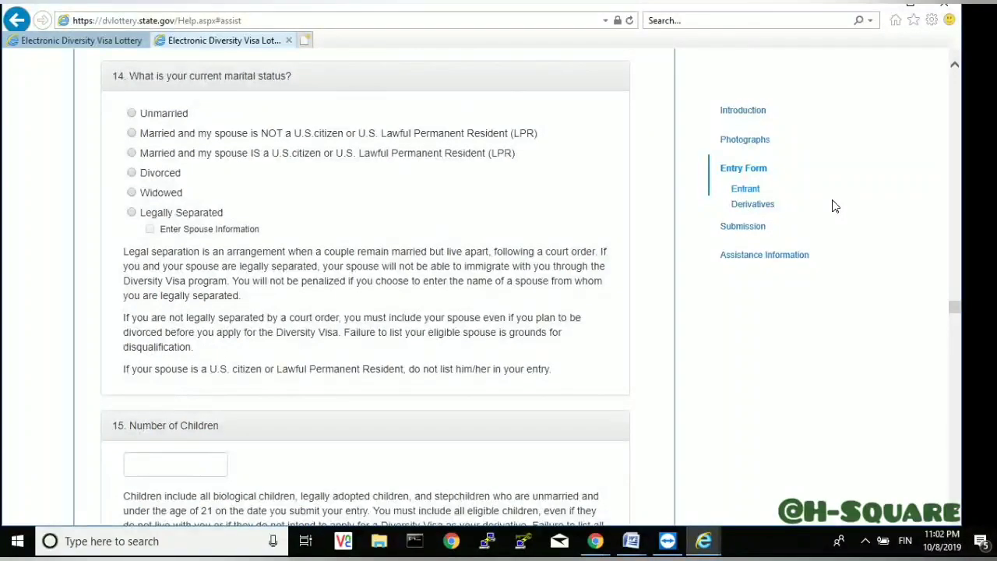
scroll(833, 206, "down", 4)
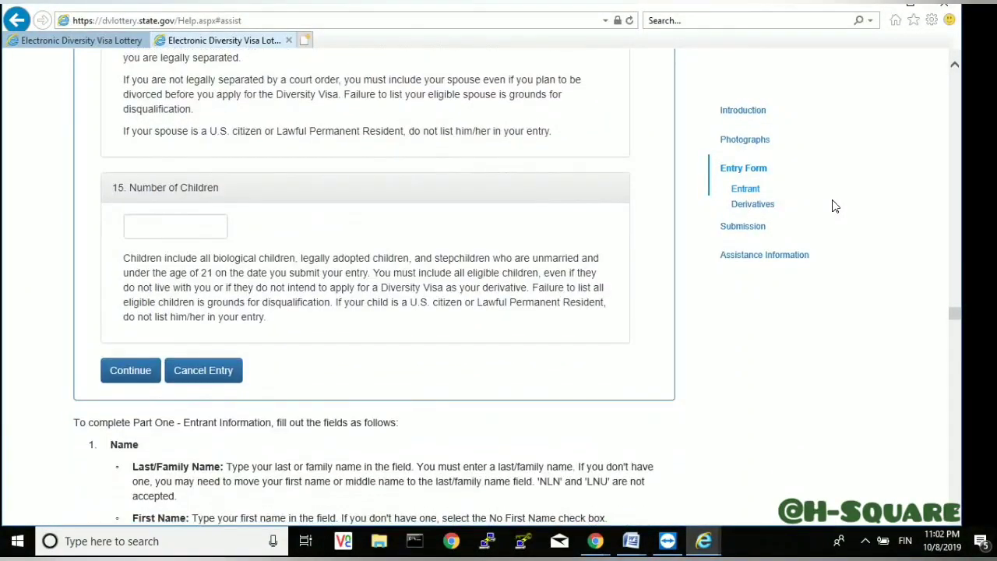
scroll(834, 206, "down", 3)
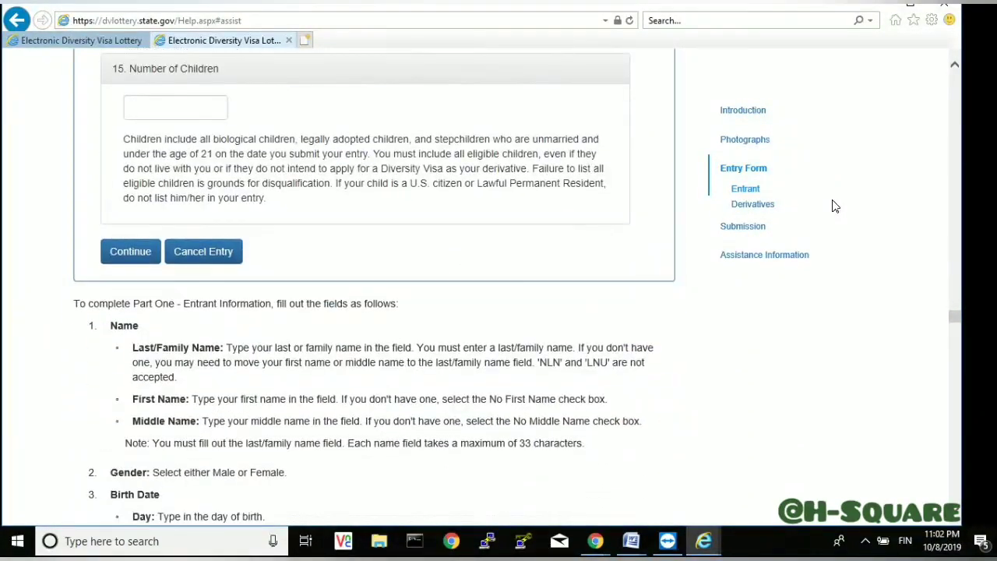
- Read the Entrant Photograph, Mailing Address and contact instructions down to 'Completing the Entry Form for Derivatives'
scroll(834, 206, "down", 3)
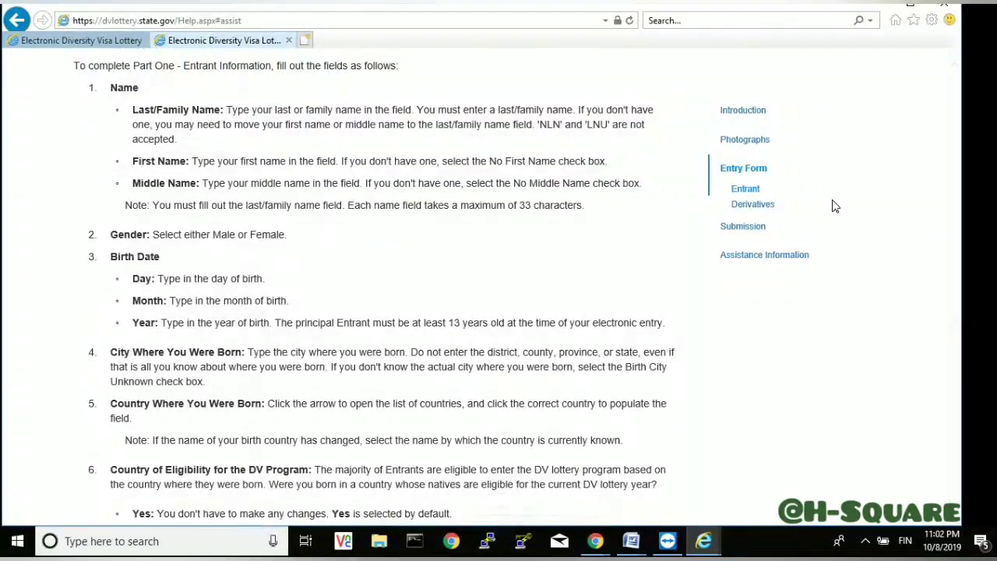
scroll(834, 206, "down", 5)
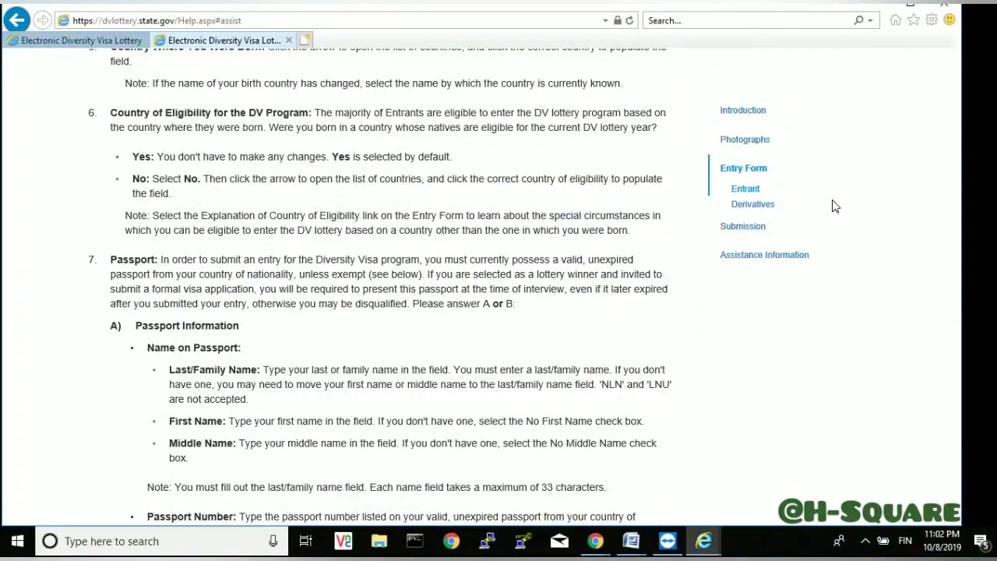
scroll(833, 206, "down", 3)
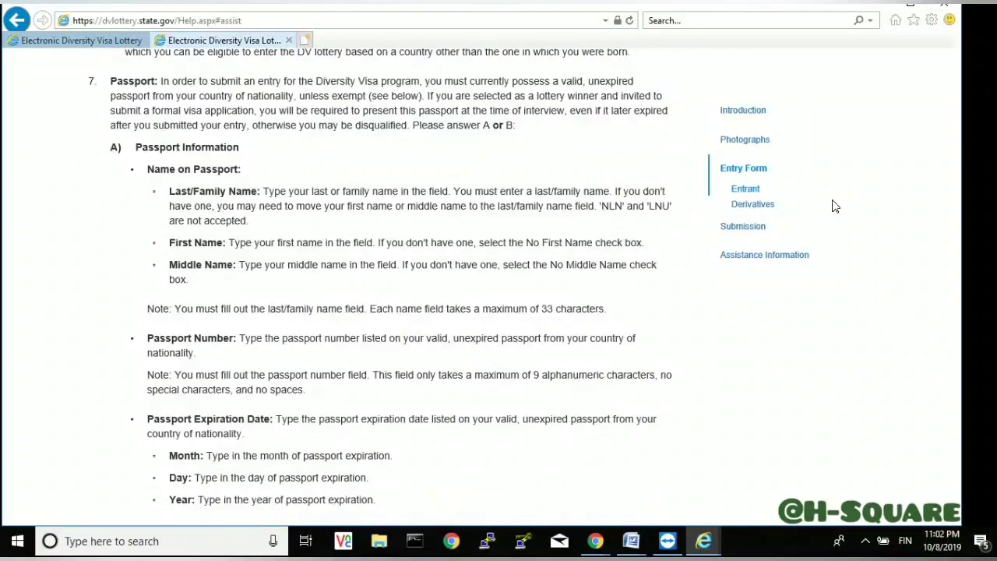
scroll(834, 206, "down", 3)
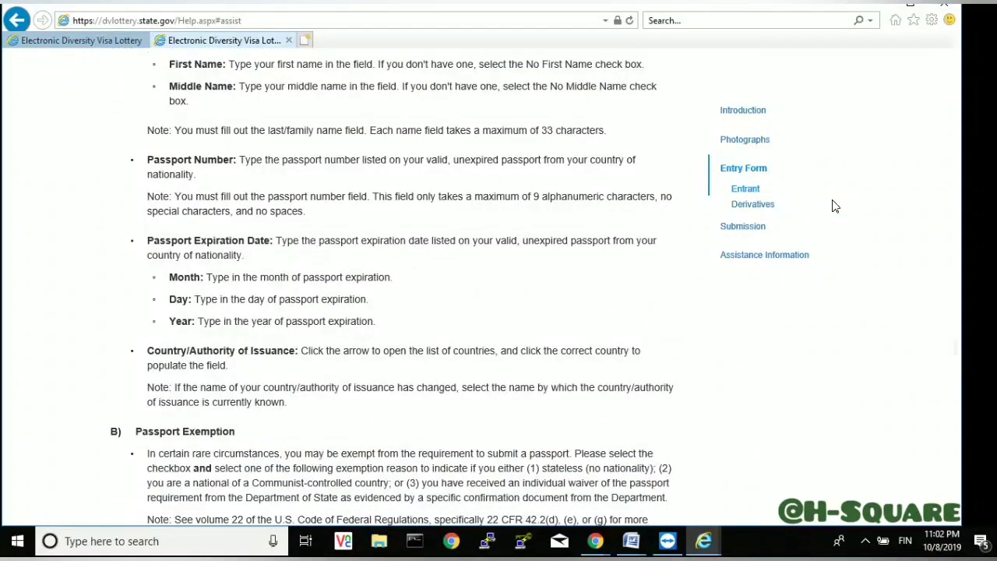
scroll(834, 206, "down", 4)
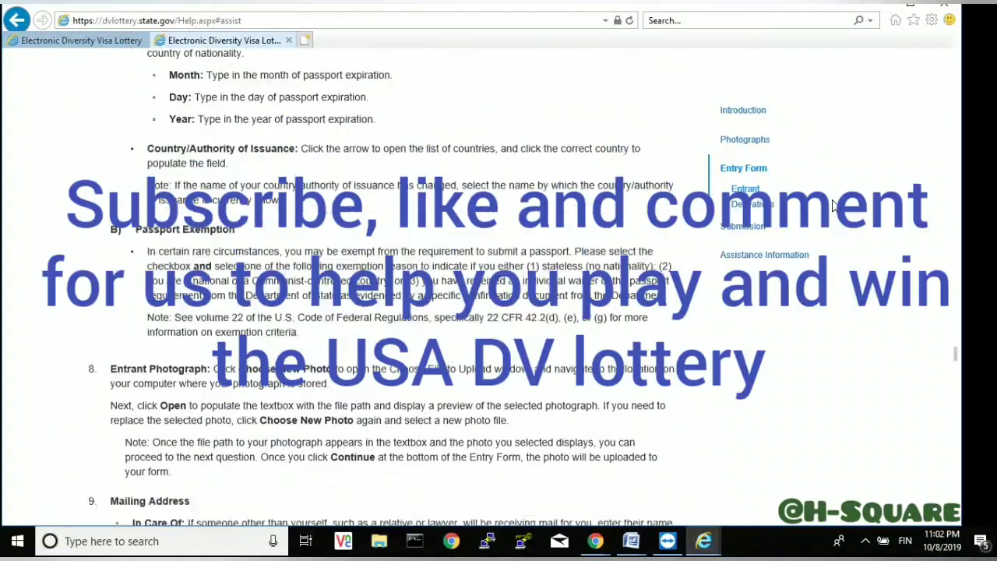
scroll(833, 206, "down", 1)
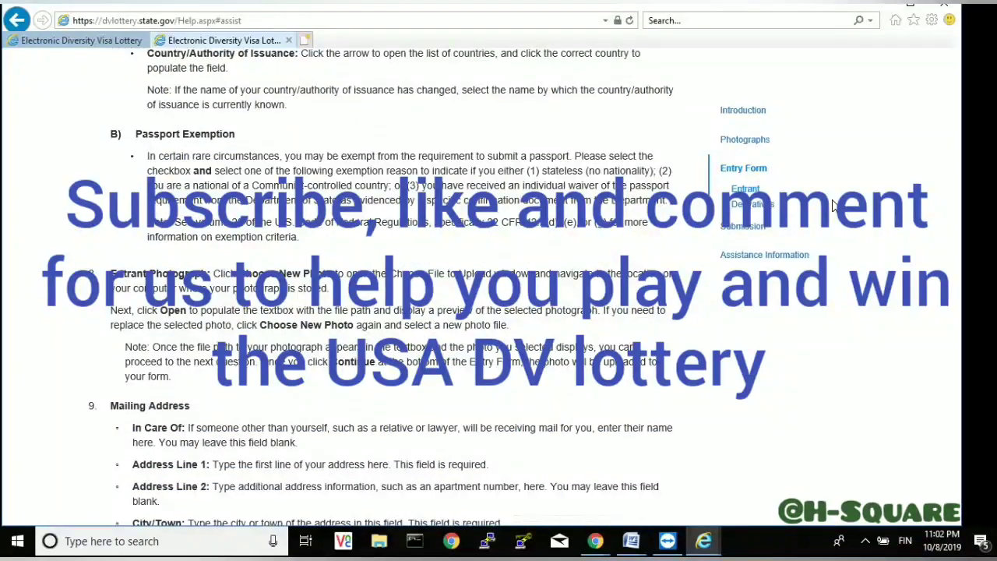
scroll(834, 205, "down", 3)
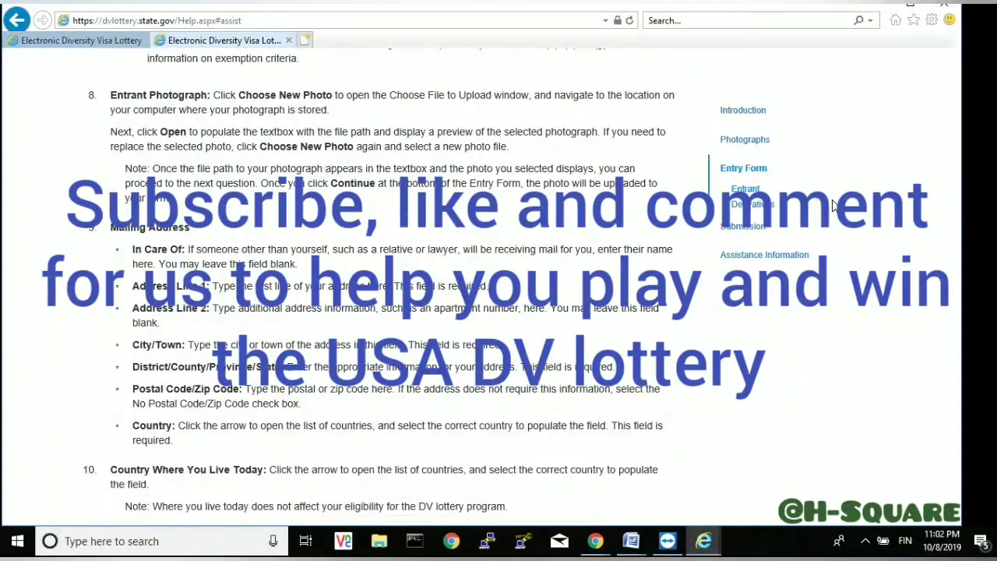
scroll(834, 205, "down", 2)
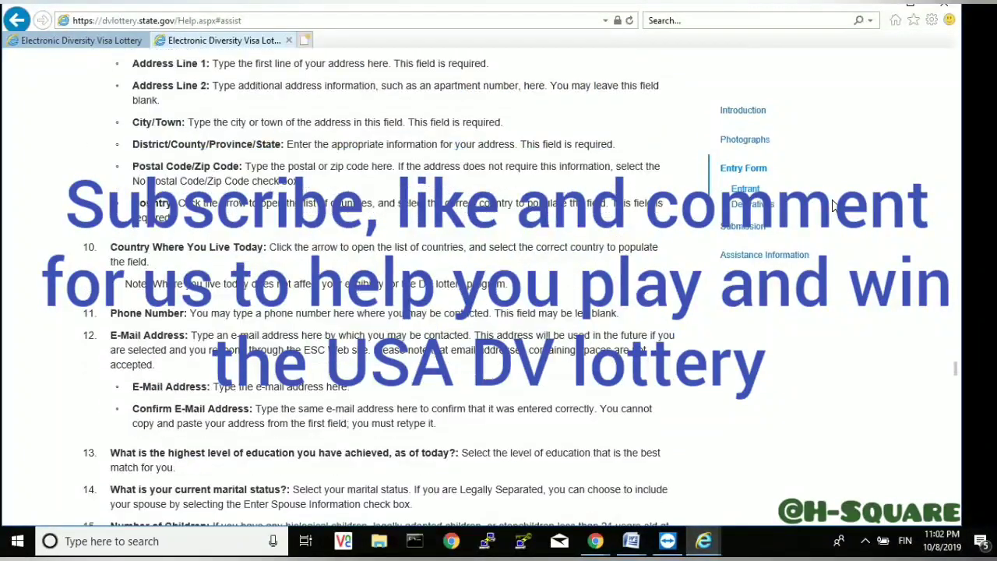
scroll(833, 205, "down", 3)
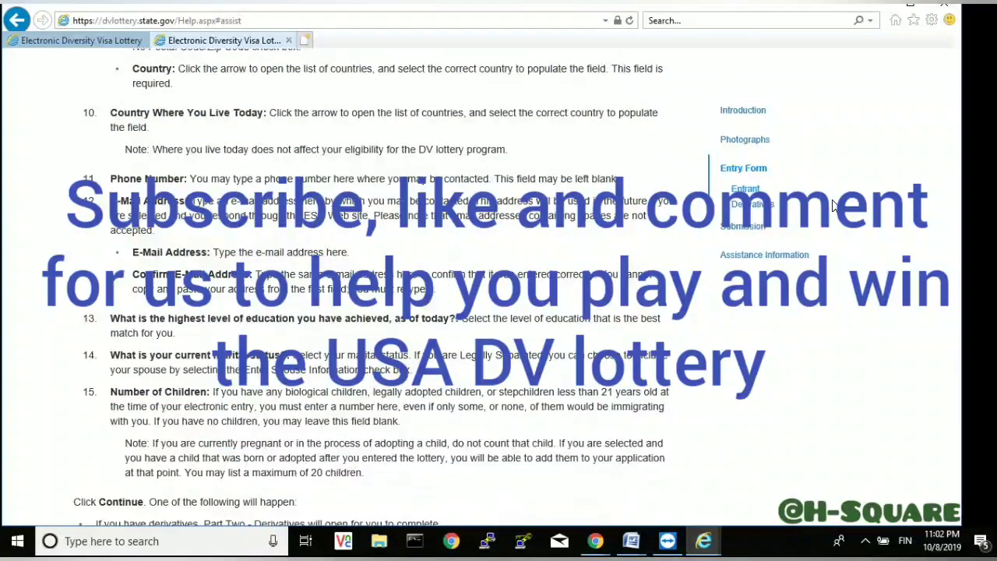
scroll(833, 205, "down", 5)
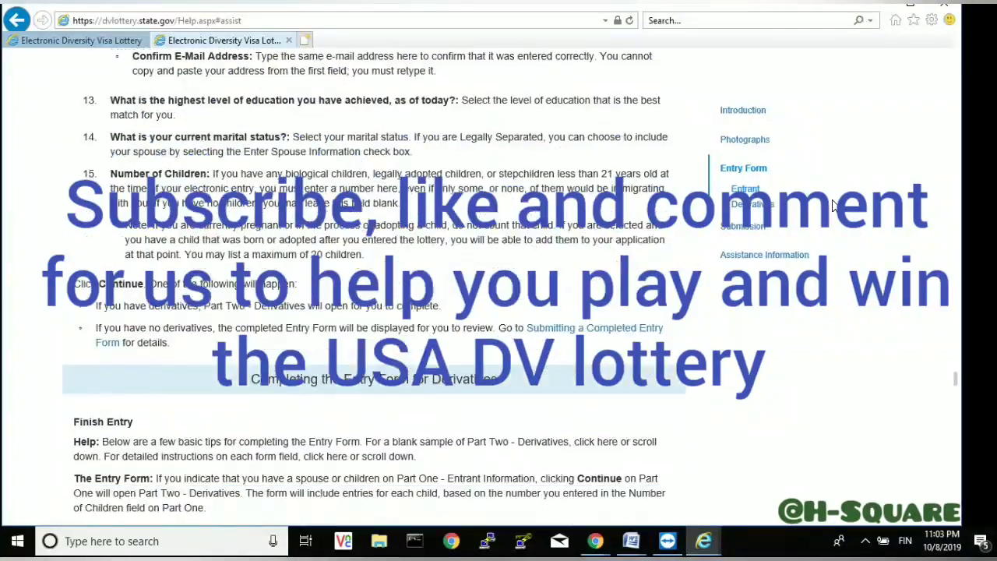
scroll(833, 205, "down", 3)
- Read the Part Two sample form's spouse and Child #1 fields down to its Continue/Go Back/Cancel buttons
scroll(833, 205, "down", 3)
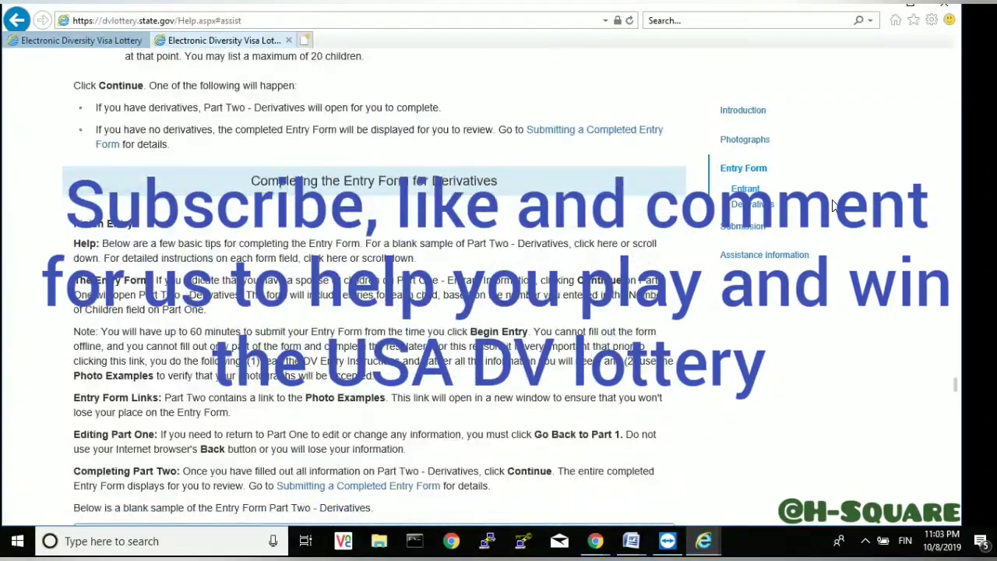
scroll(833, 205, "down", 5)
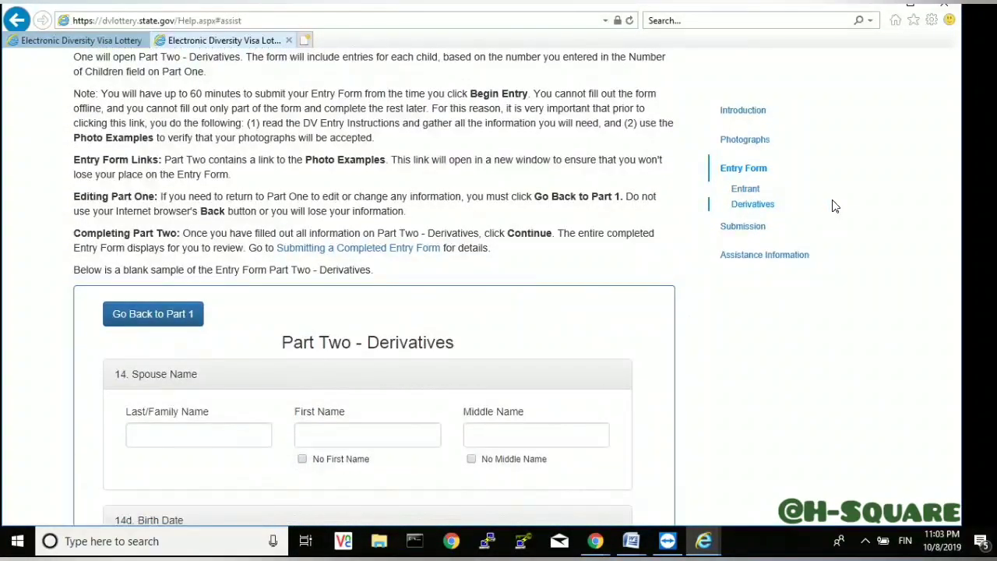
scroll(833, 205, "down", 5)
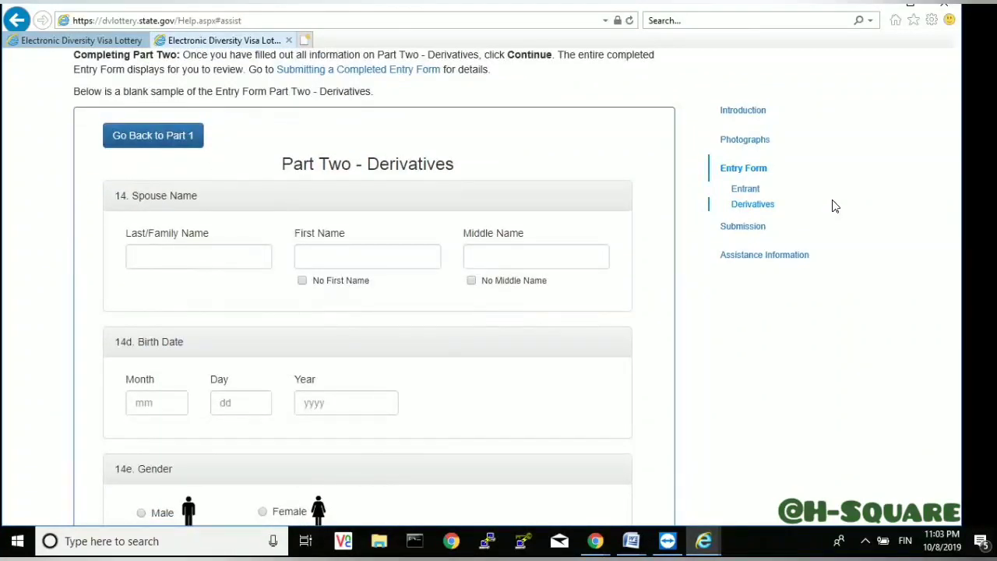
scroll(833, 205, "down", 2)
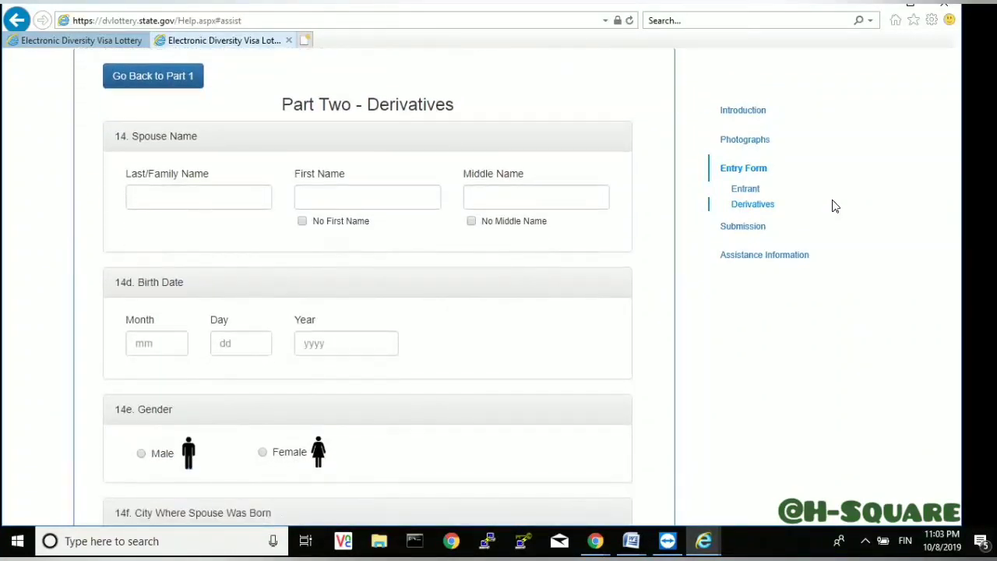
scroll(833, 205, "down", 5)
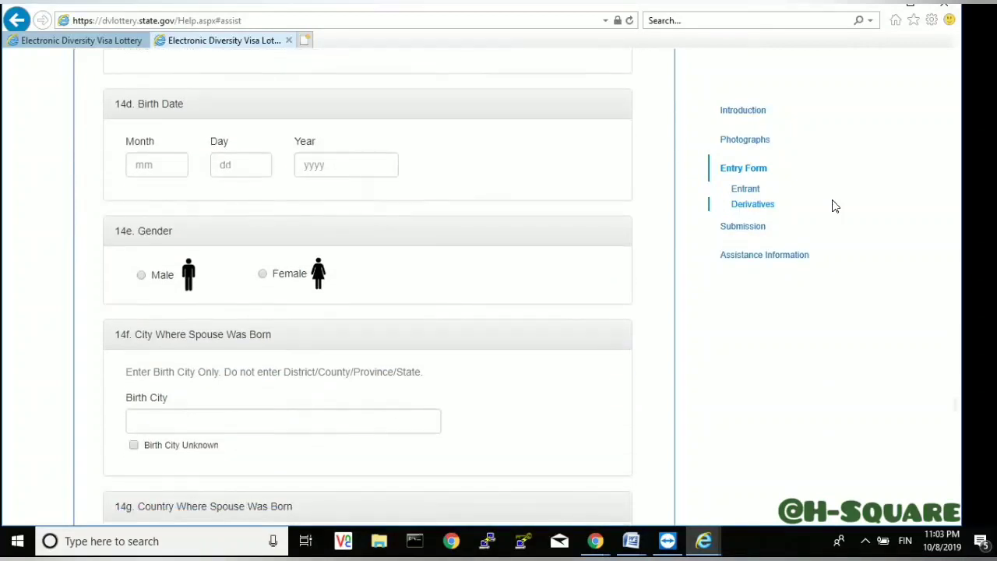
scroll(833, 205, "down", 5)
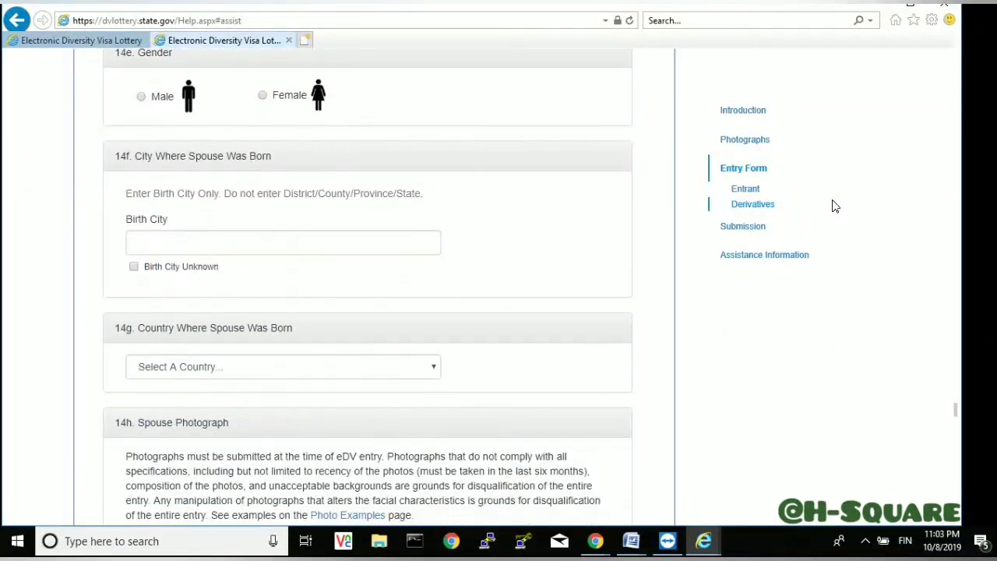
scroll(833, 205, "down", 5)
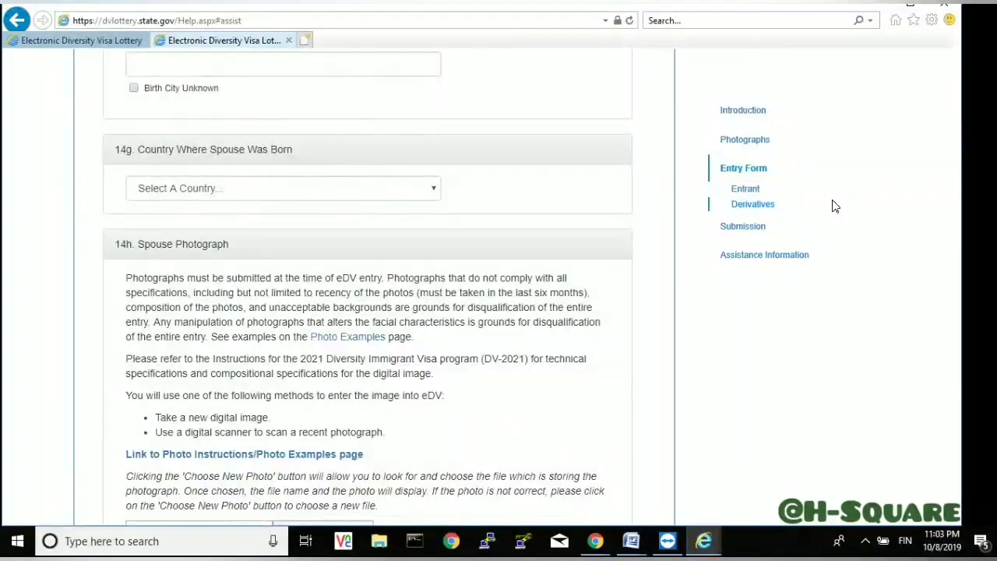
scroll(833, 205, "down", 2)
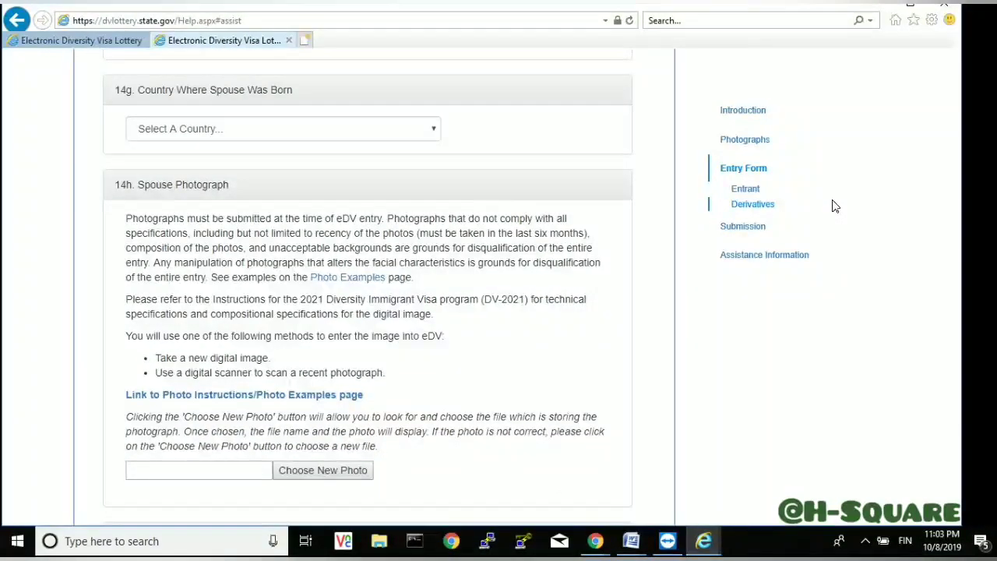
scroll(833, 205, "down", 2)
scroll(833, 205, "down", 2)
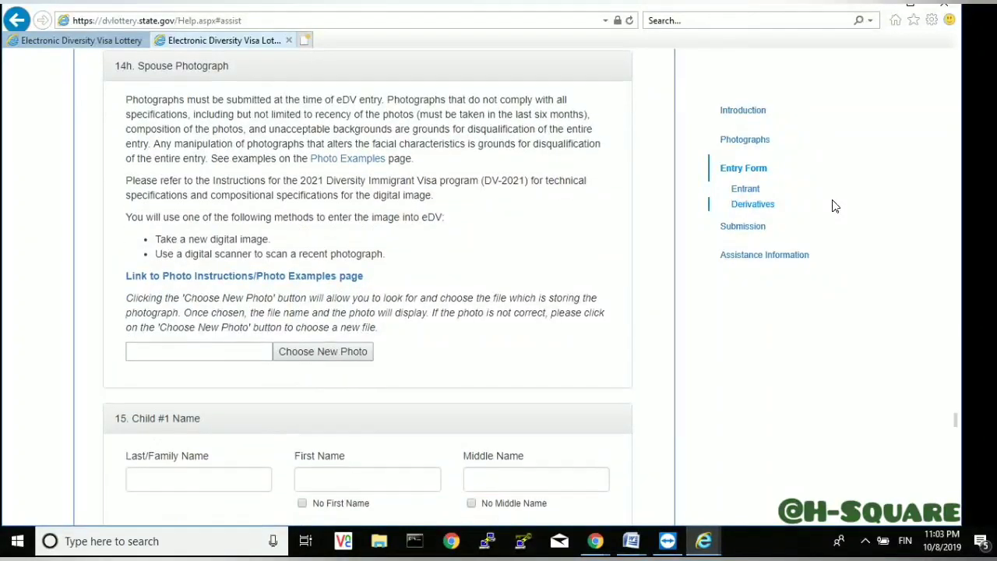
scroll(833, 205, "down", 2)
scroll(833, 205, "down", 8)
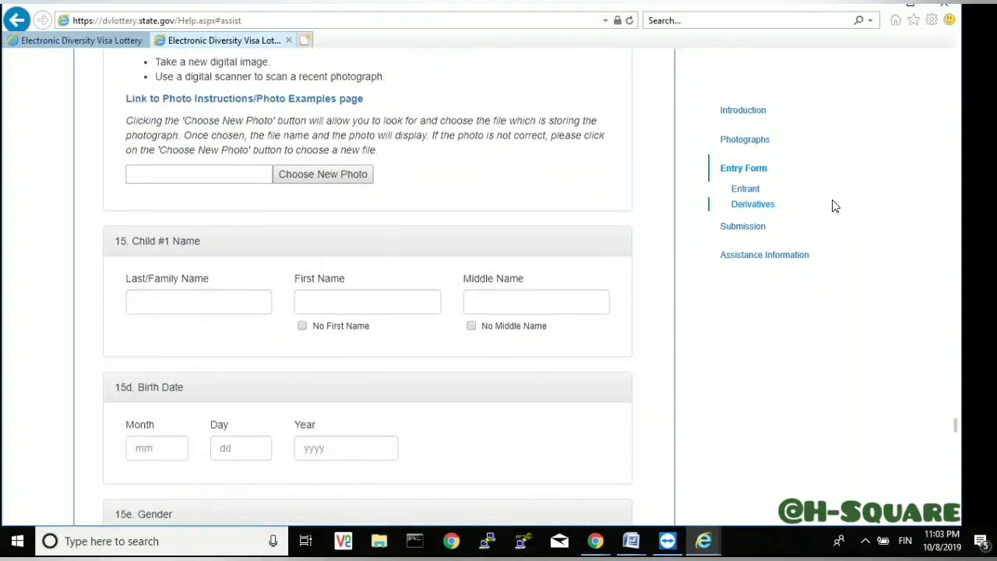
scroll(833, 205, "down", 8)
scroll(833, 205, "down", 8)
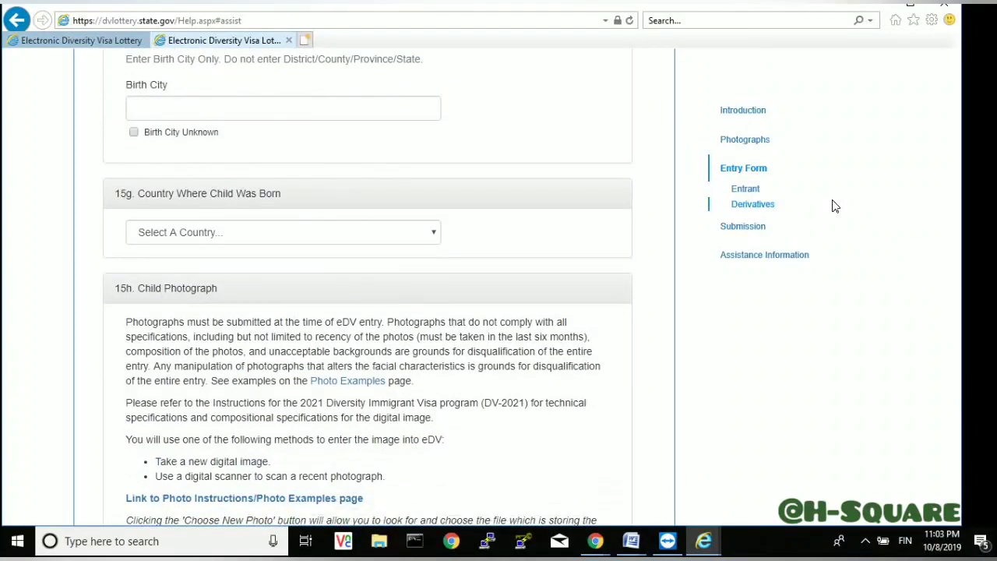
scroll(833, 205, "down", 6)
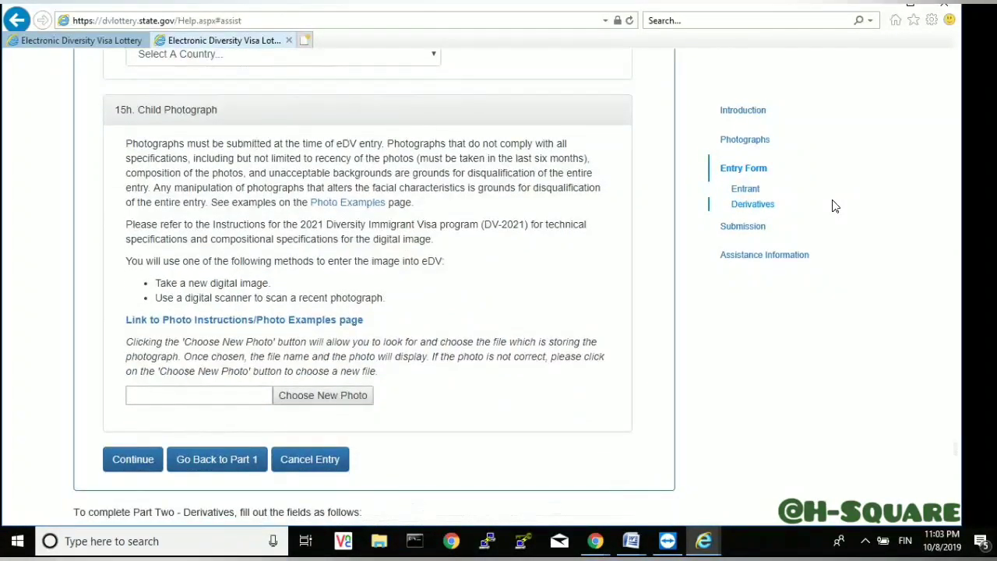
scroll(833, 205, "down", 6)
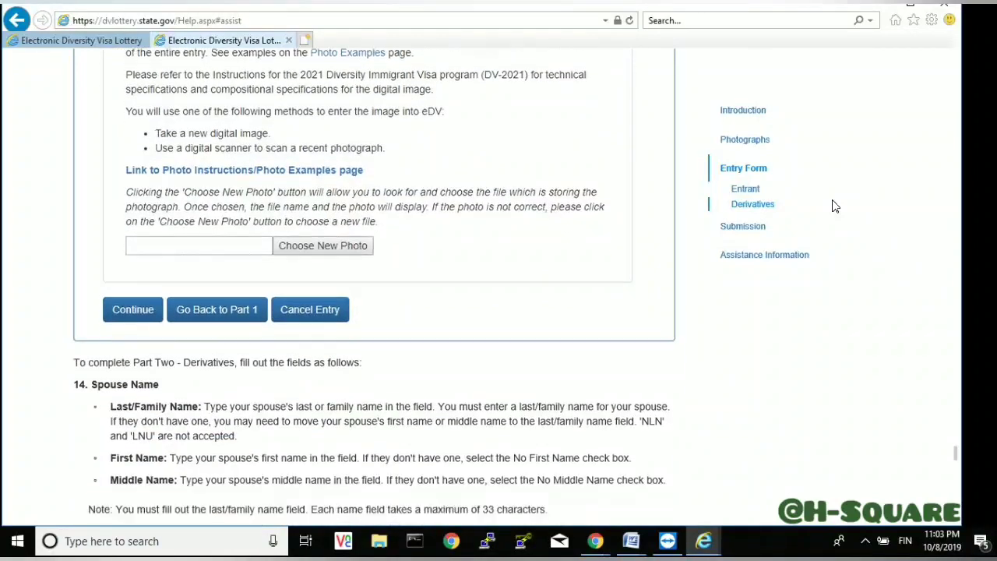
- Read the '14. Spouse Name' through '15h. Child Photograph' instructions to 'Submitting and Confirming the Entry Form'
scroll(833, 205, "down", 2)
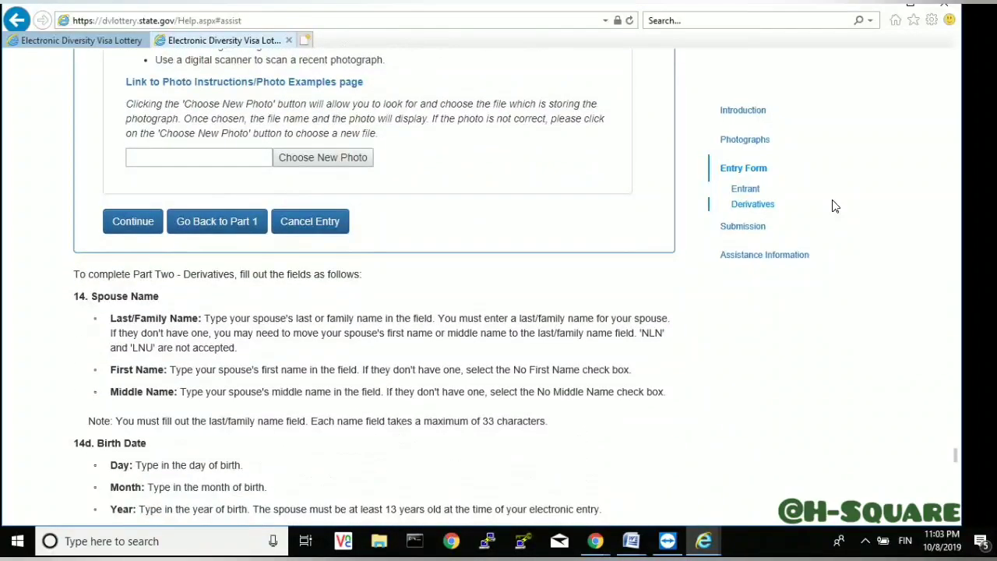
scroll(833, 205, "down", 4)
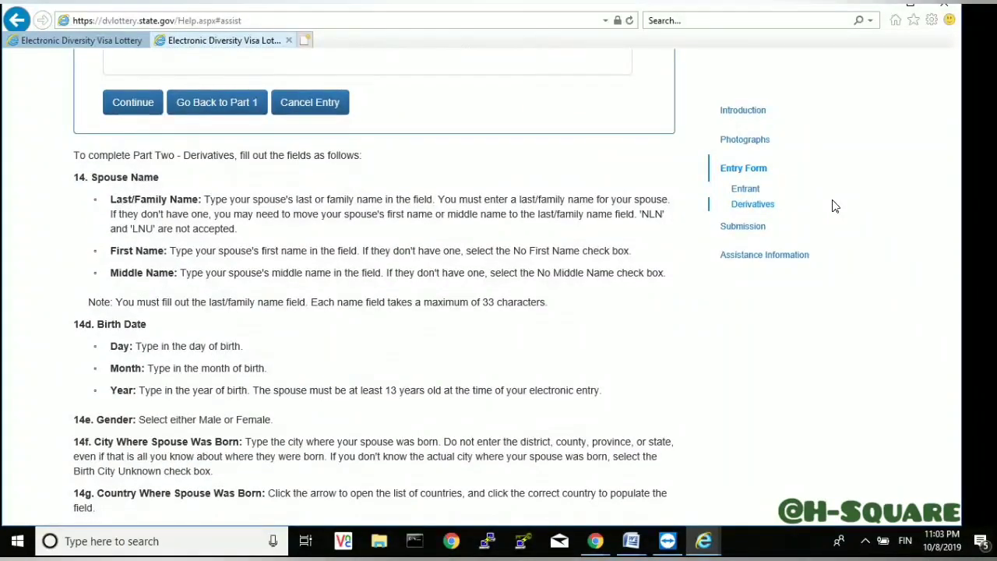
scroll(833, 205, "down", 2)
scroll(833, 205, "down", 2)
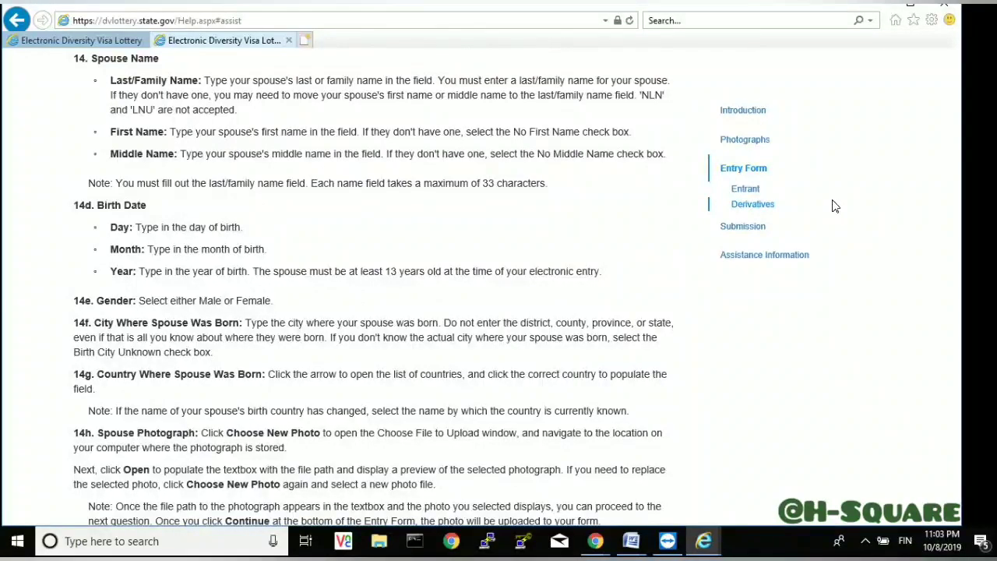
scroll(833, 205, "up", 2)
scroll(833, 205, "down", 8)
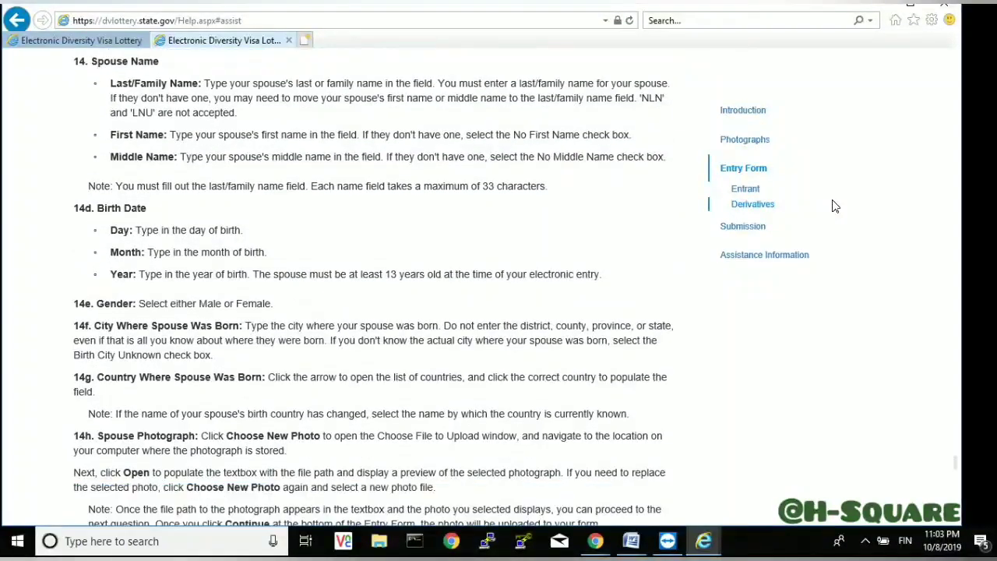
scroll(833, 205, "down", 4)
scroll(833, 205, "down", 6)
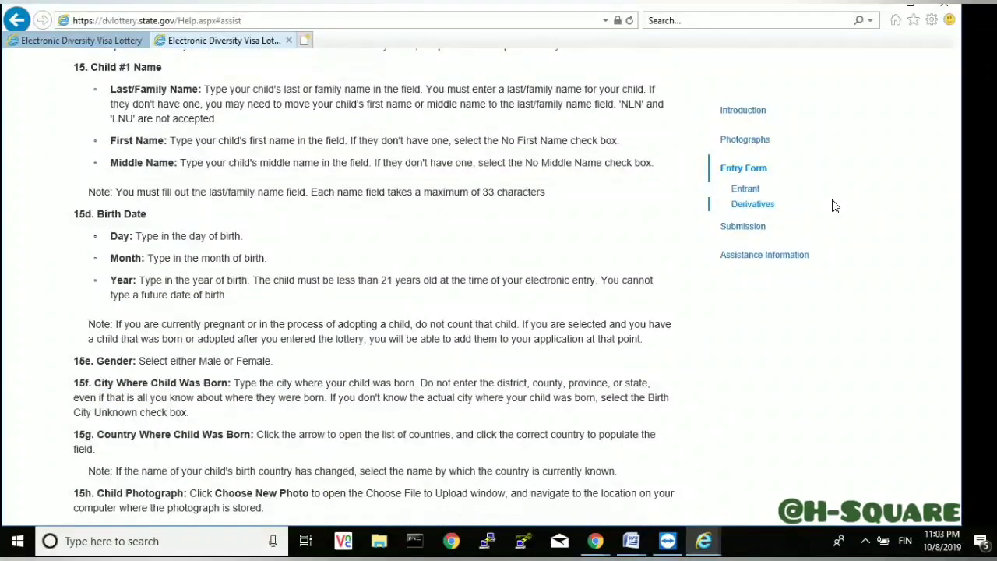
scroll(833, 205, "down", 6)
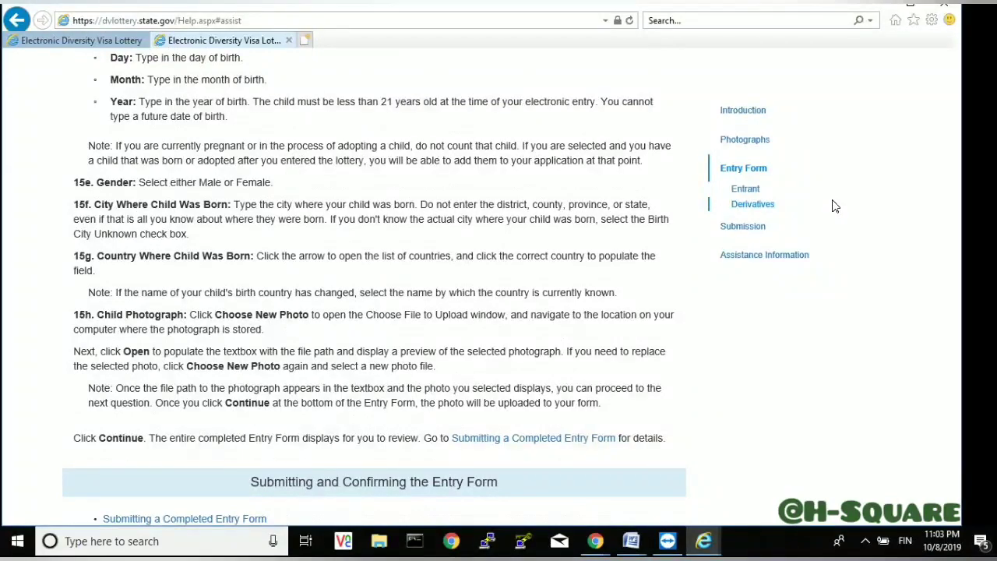
- Read the help's Submission Confirmation: Entry Received section, then switch back to the welcome page tab
scroll(833, 205, "down", 6)
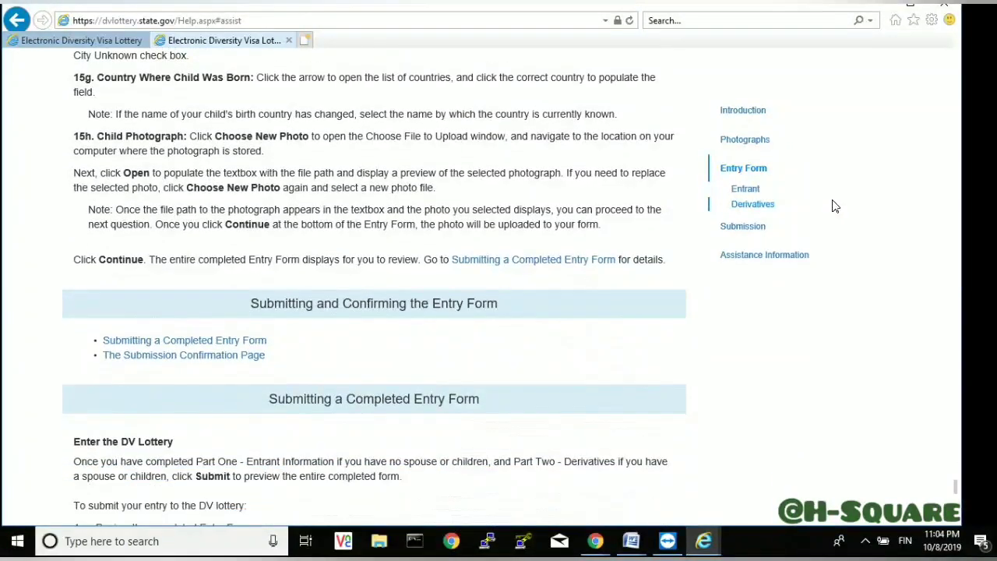
scroll(833, 205, "down", 4)
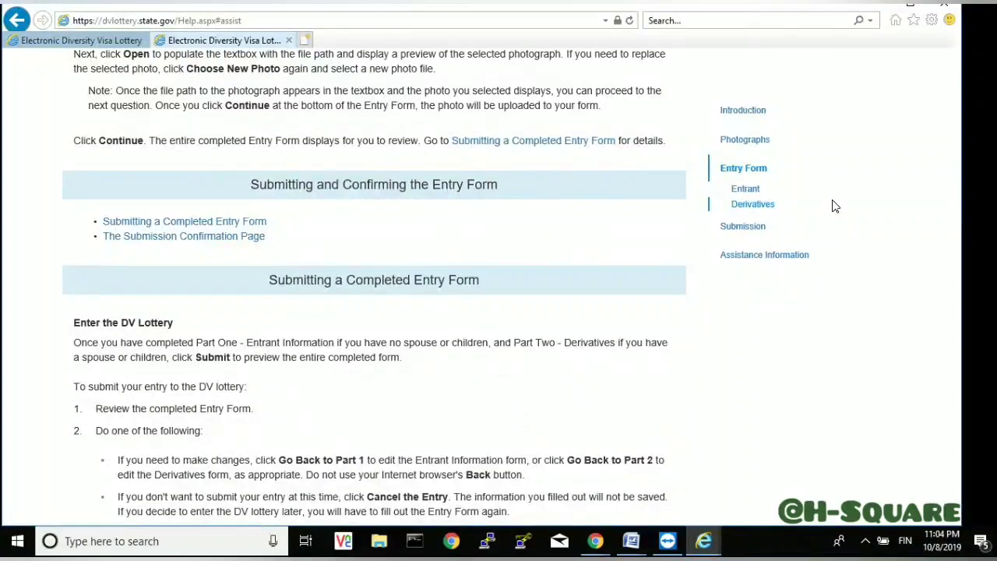
scroll(833, 205, "down", 4)
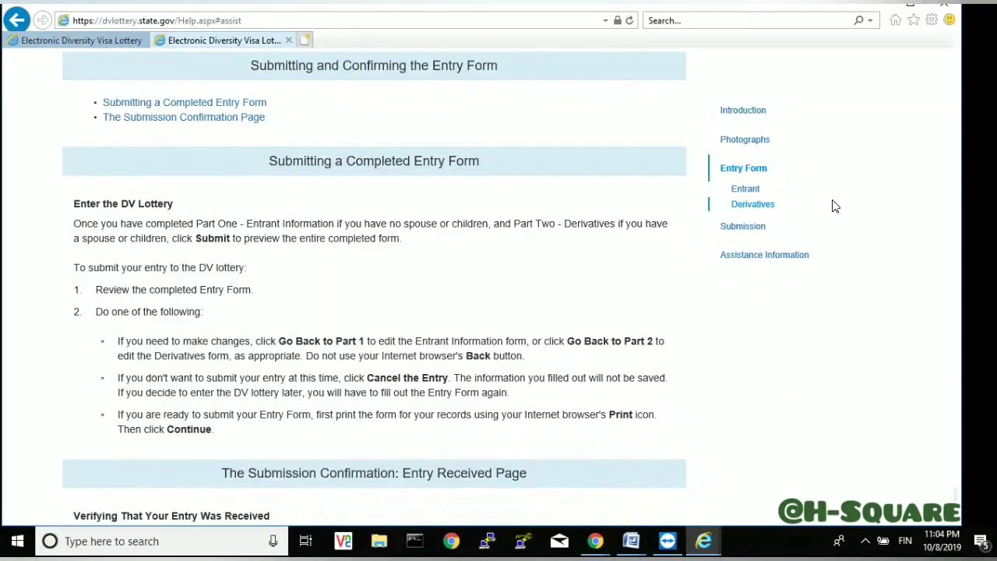
scroll(833, 205, "down", 4)
scroll(833, 205, "down", 6)
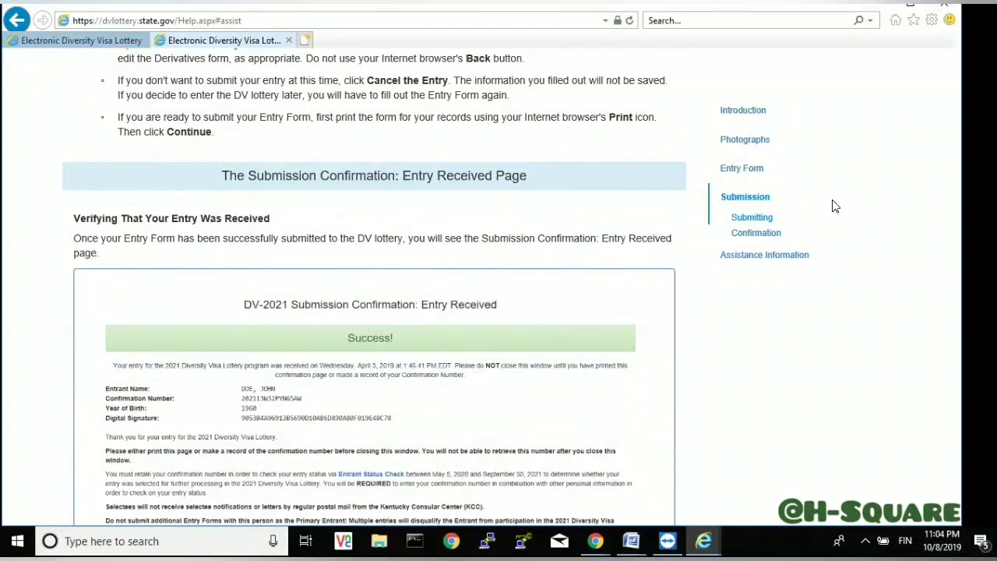
scroll(833, 205, "down", 6)
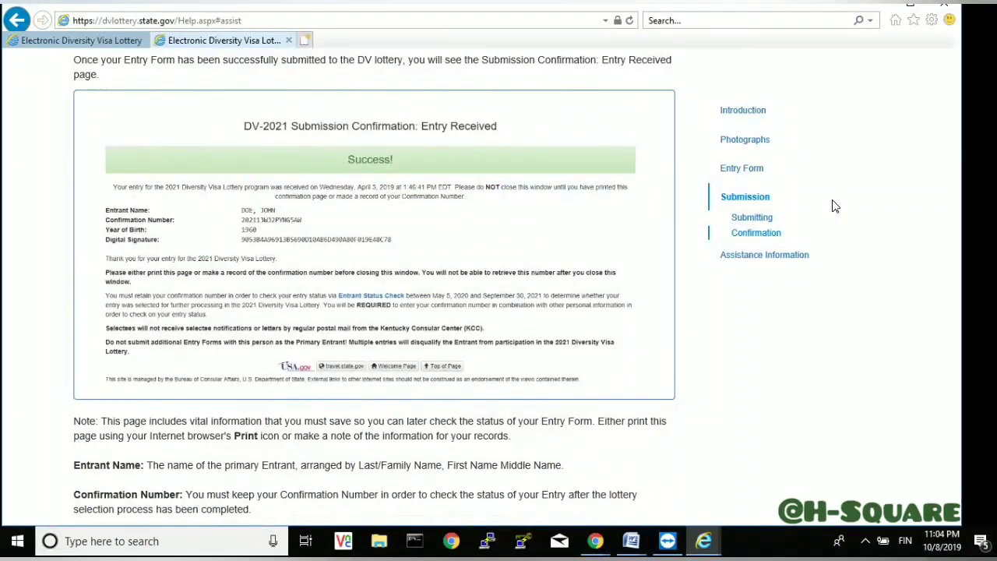
scroll(833, 205, "down", 6)
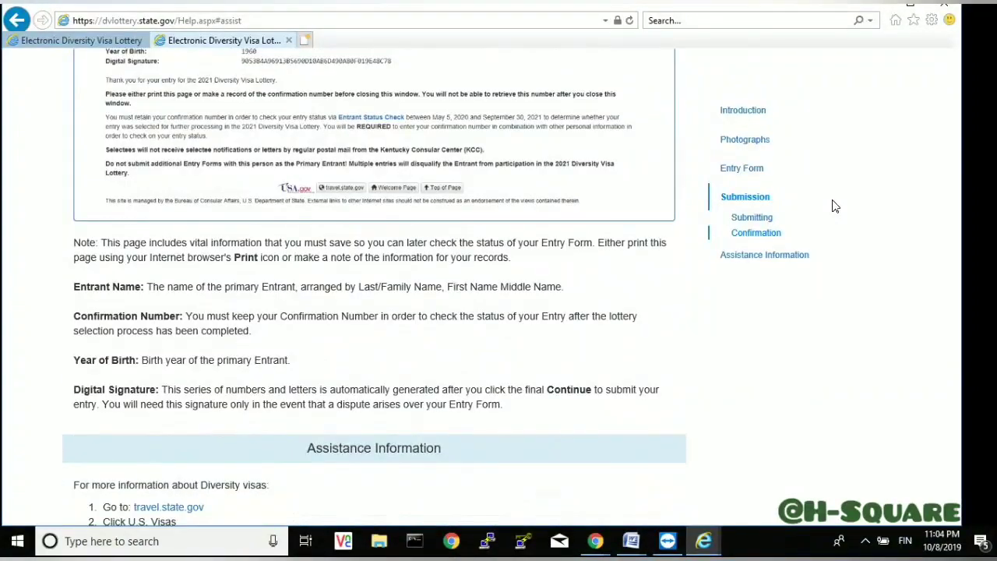
scroll(833, 205, "down", 5)
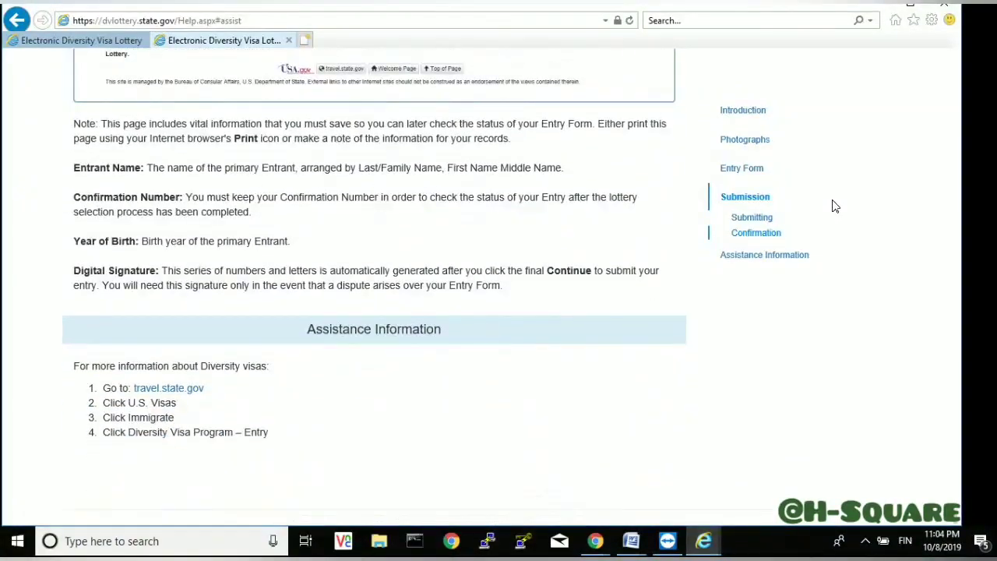
scroll(833, 205, "down", 1)
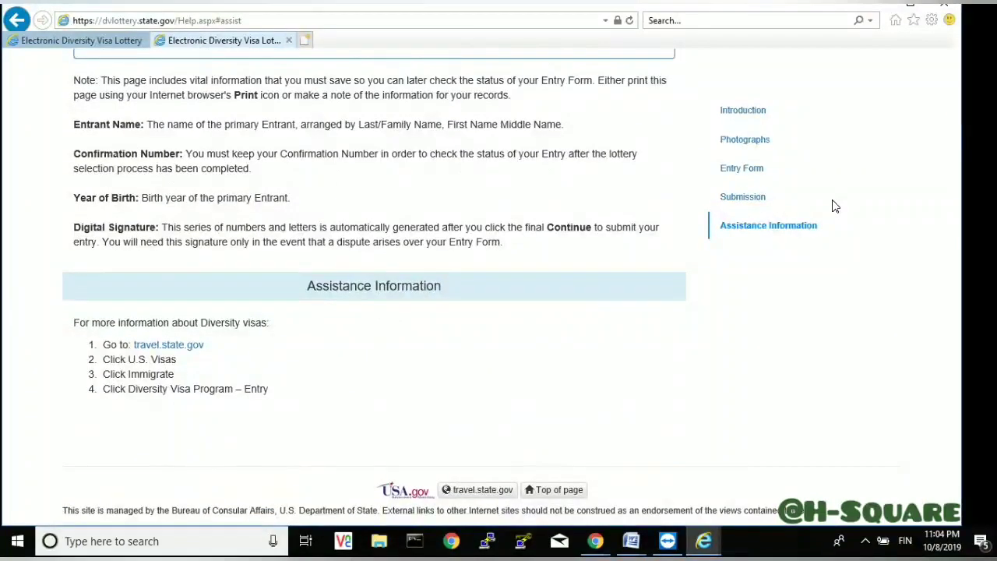
scroll(833, 205, "up", 9)
scroll(833, 205, "up", 5)
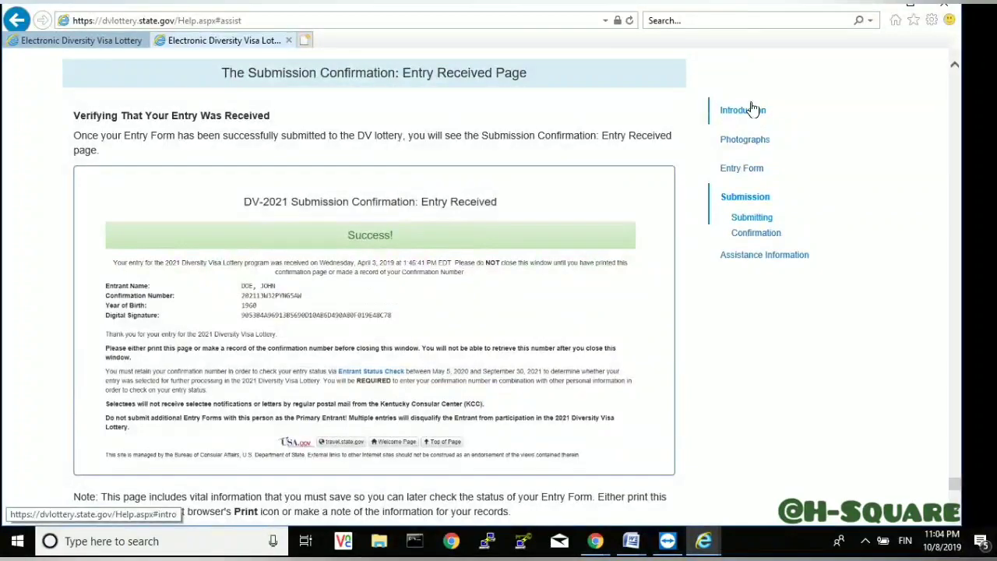
left_click(87, 42)
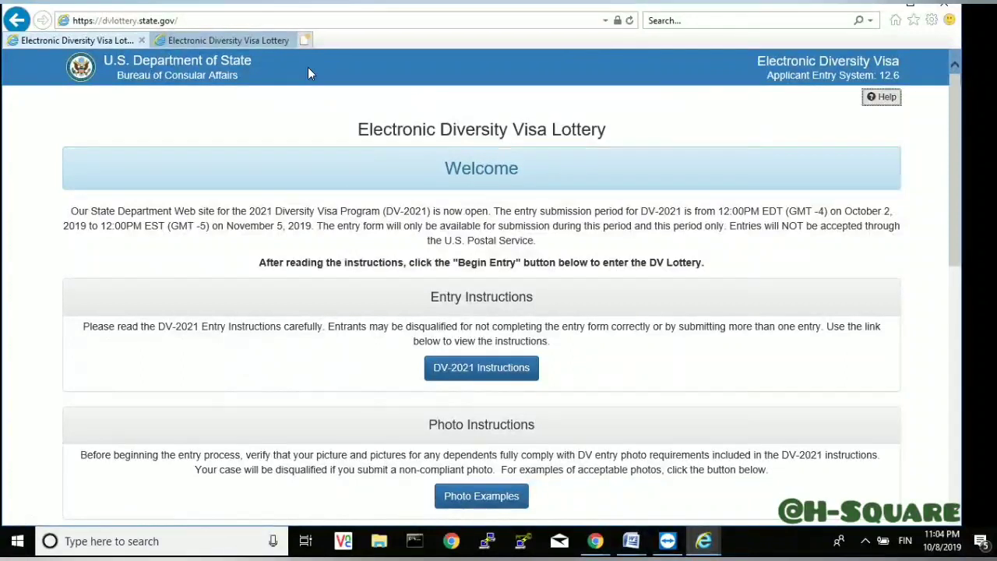
left_click(322, 16)
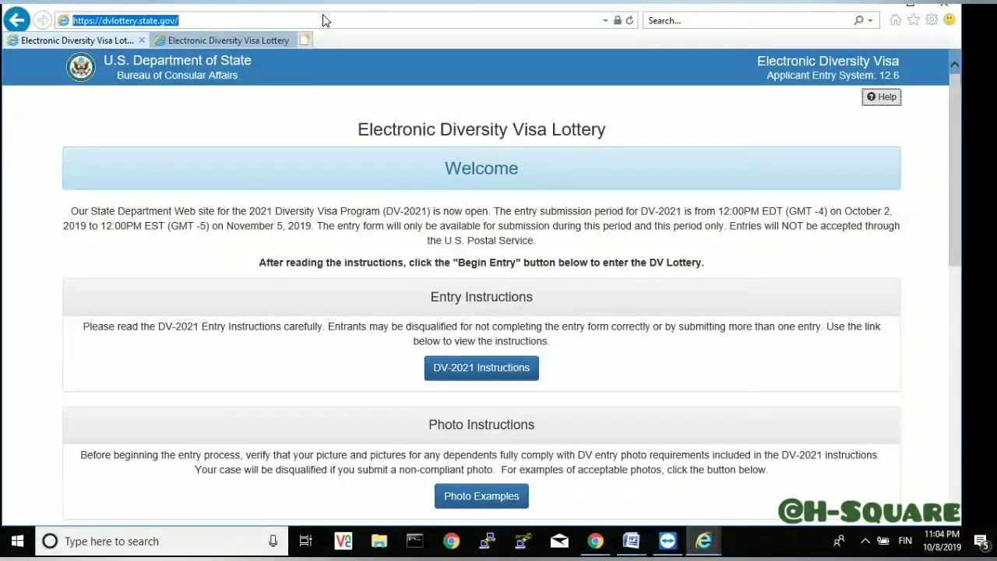
key("Return")
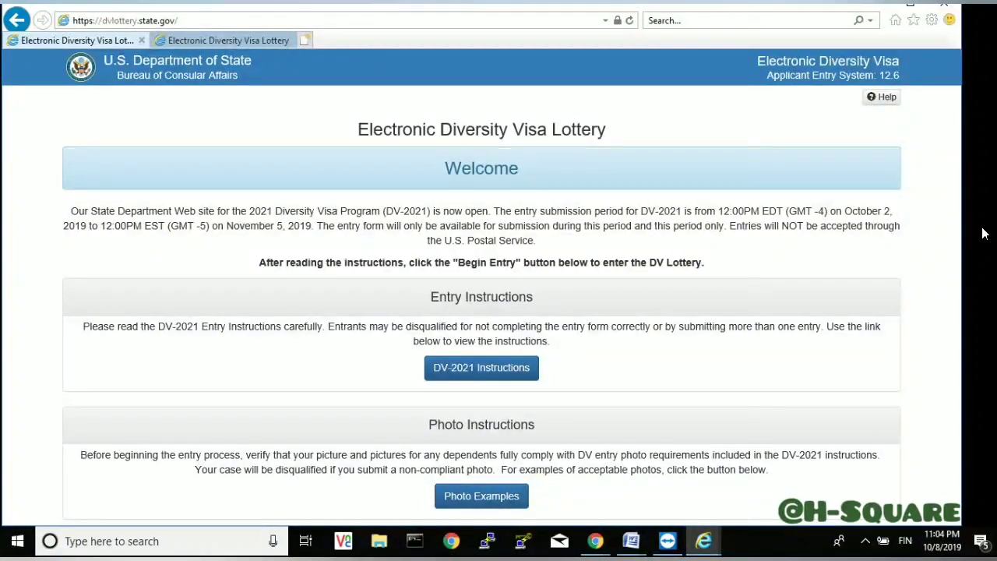
scroll(983, 233, "down", 1)
scroll(983, 233, "down", 2)
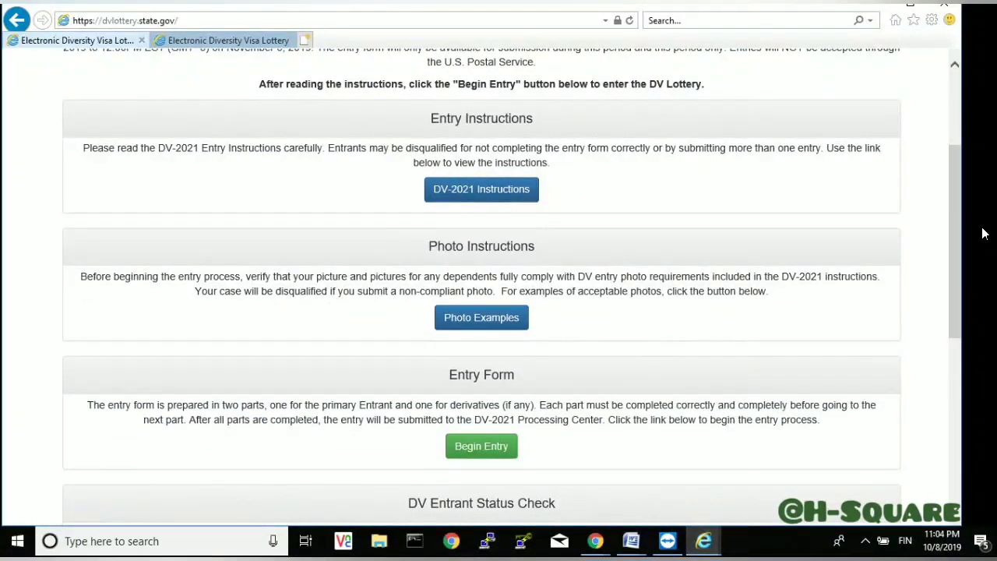
scroll(984, 233, "down", 2)
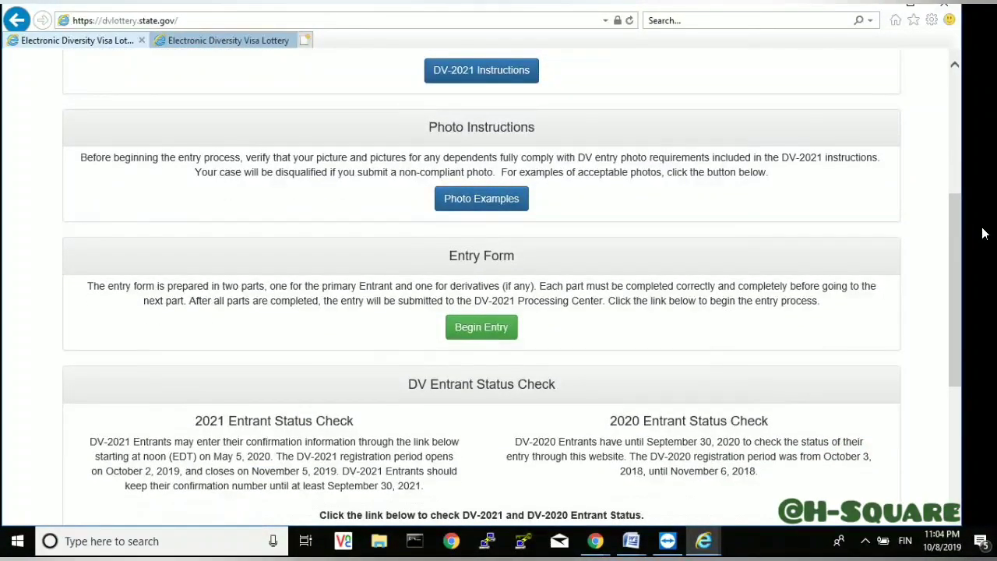
scroll(983, 233, "down", 1)
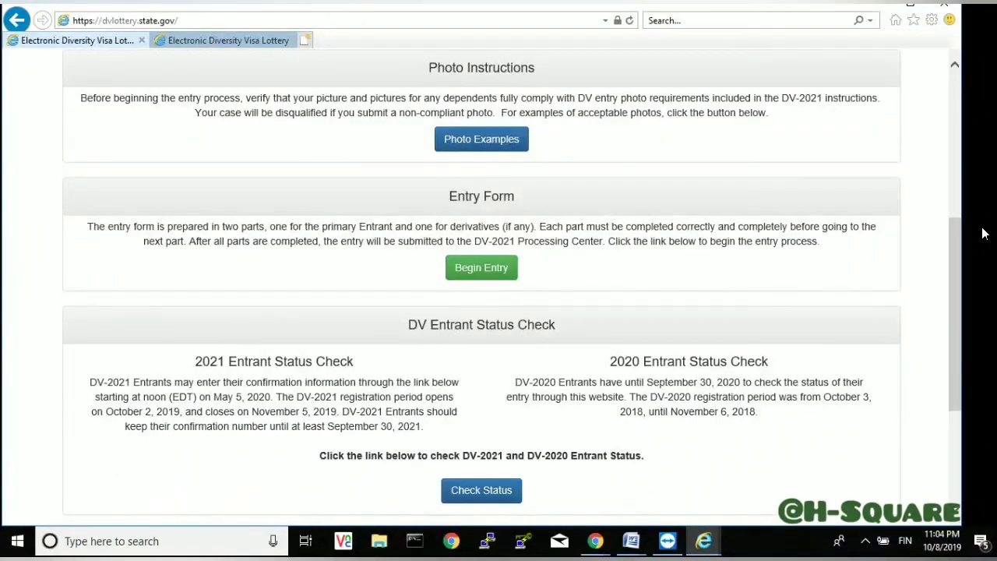
scroll(983, 233, "down", 1)
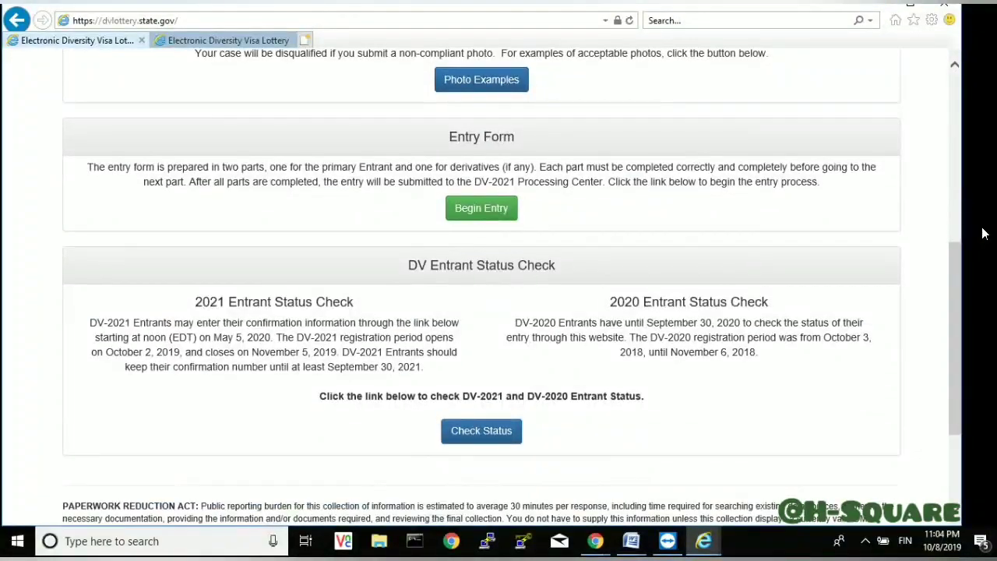
- Begin a new DV-2021 entry and type the captcha's authentication code characters
left_click(477, 209)
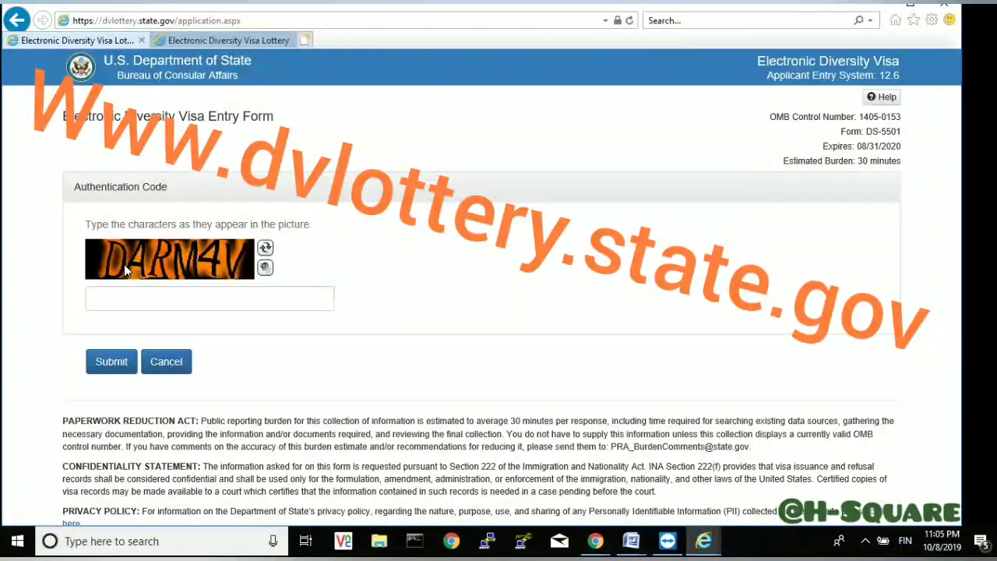
left_click(125, 303)
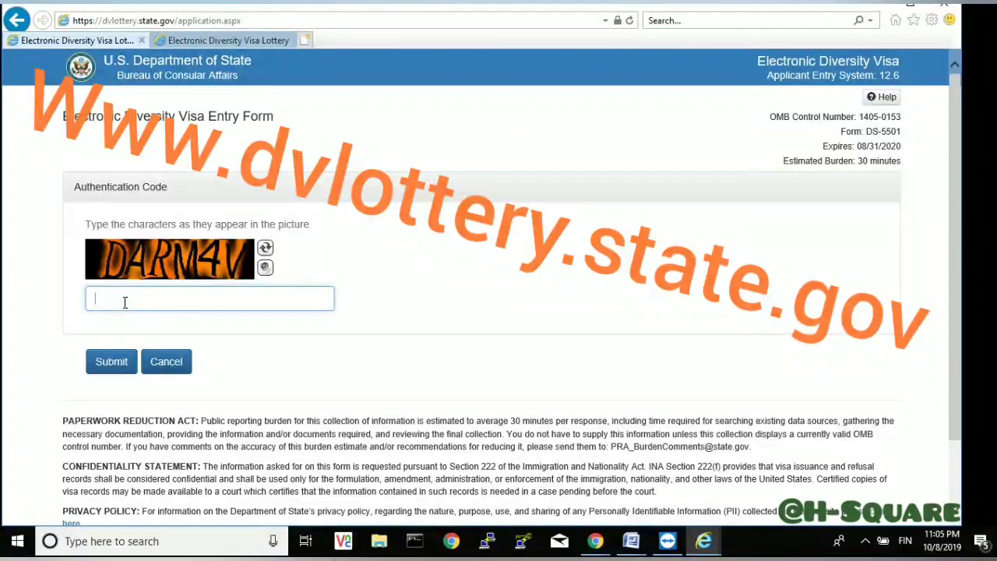
type("D")
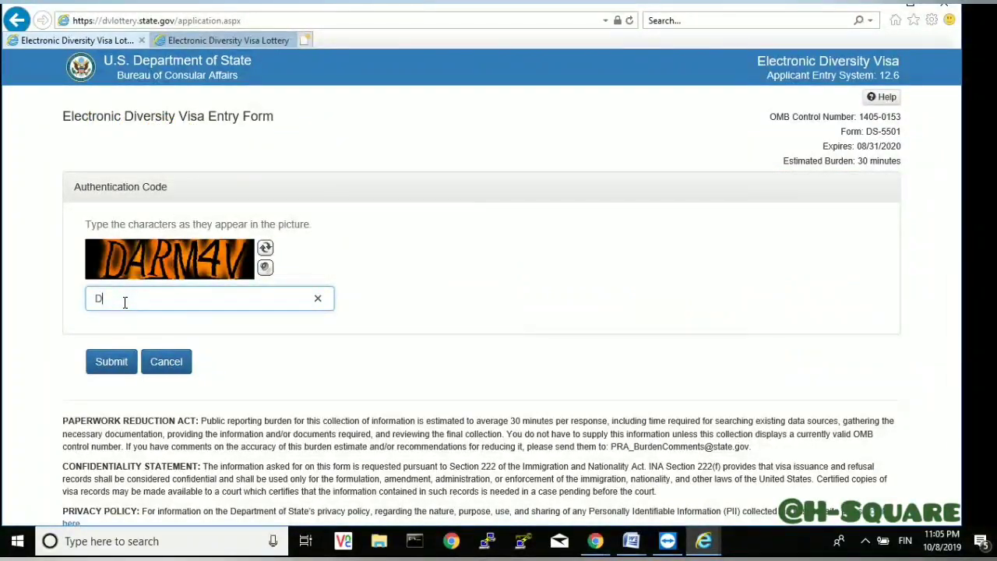
type("ARM4V")
- Submit the authentication code and enter the entrant's last, first and middle names
left_click(115, 373)
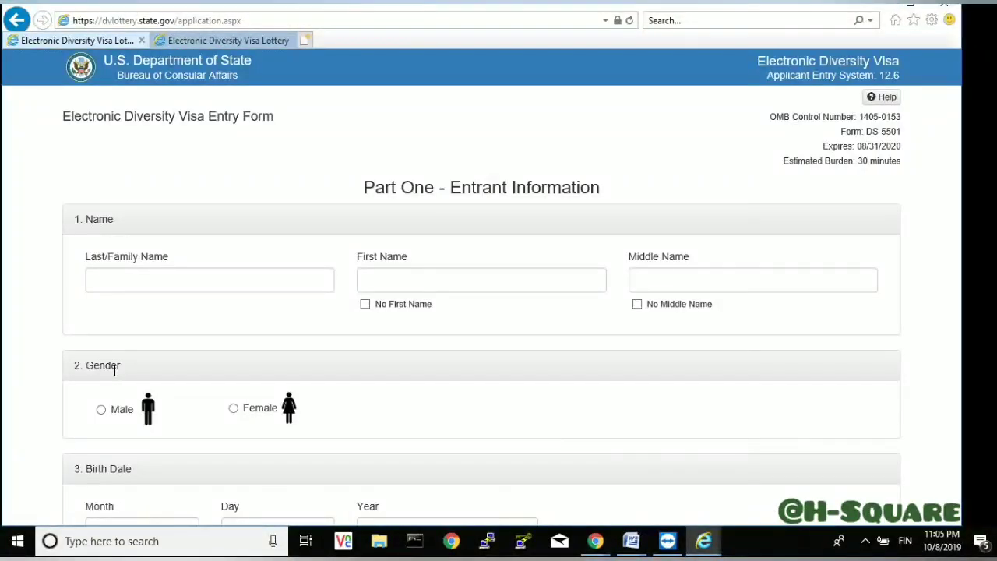
left_click(141, 281)
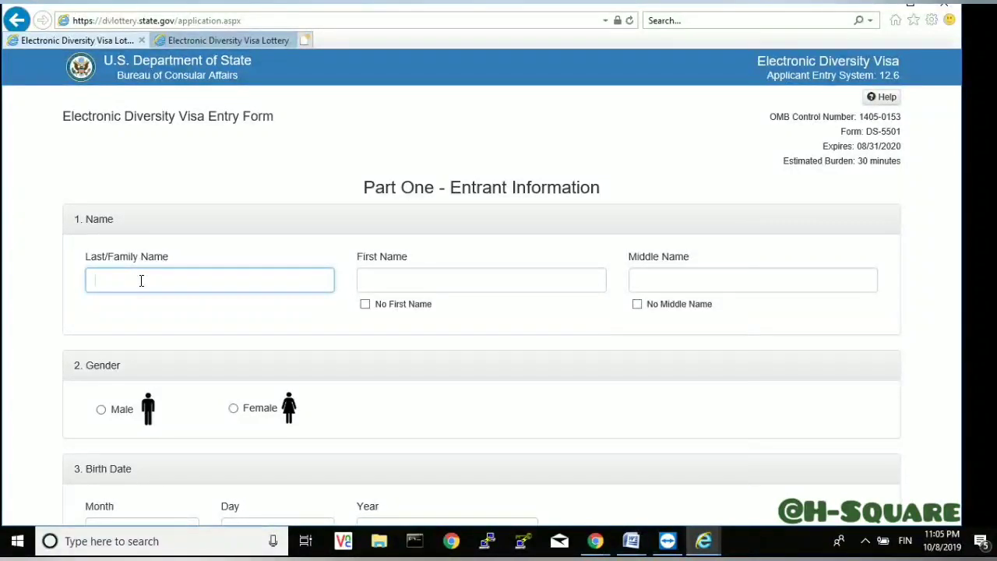
left_click(394, 277)
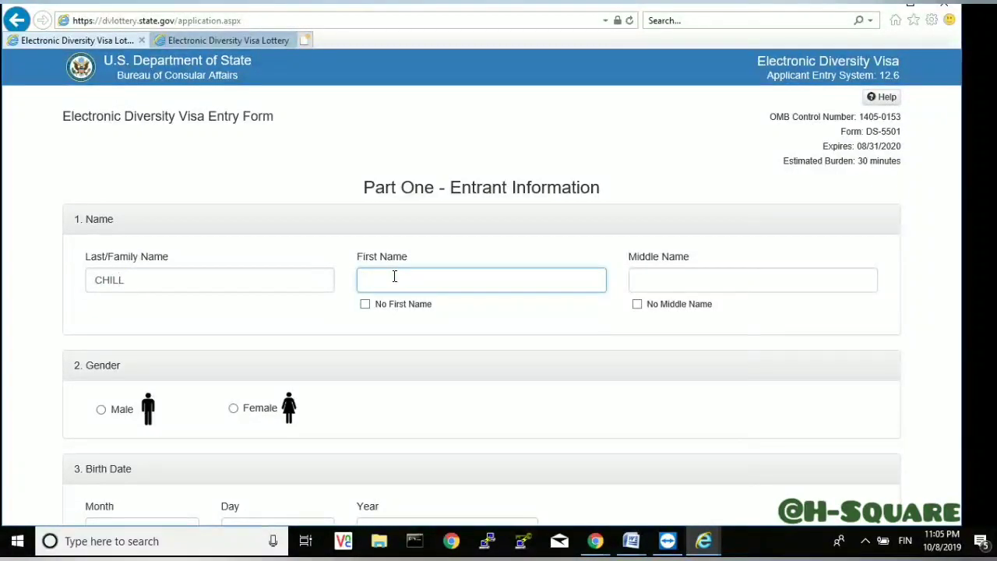
left_click(674, 285)
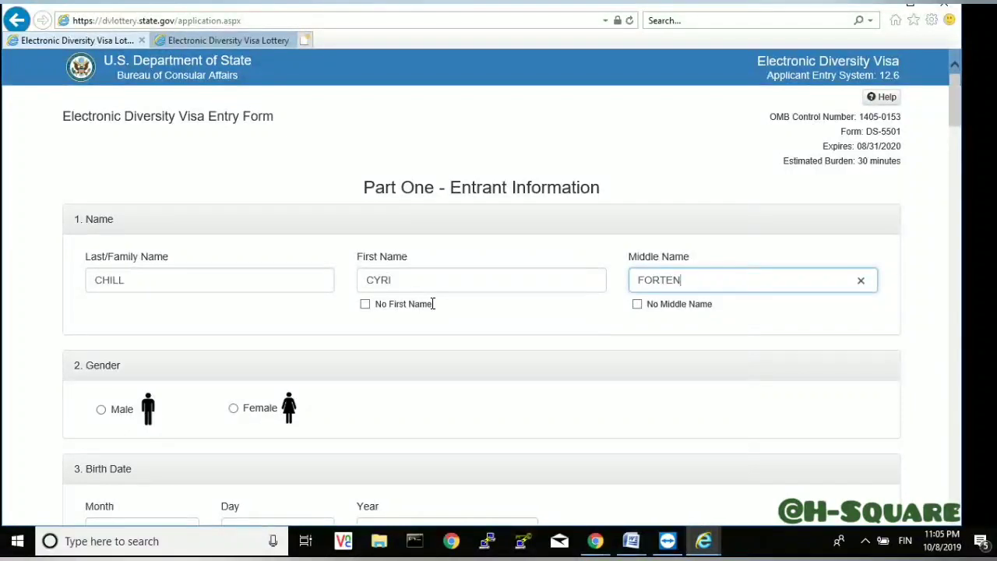
- Toggle the No First/Middle Name boxes back off, correct both names, and select Male gender
left_click(365, 305)
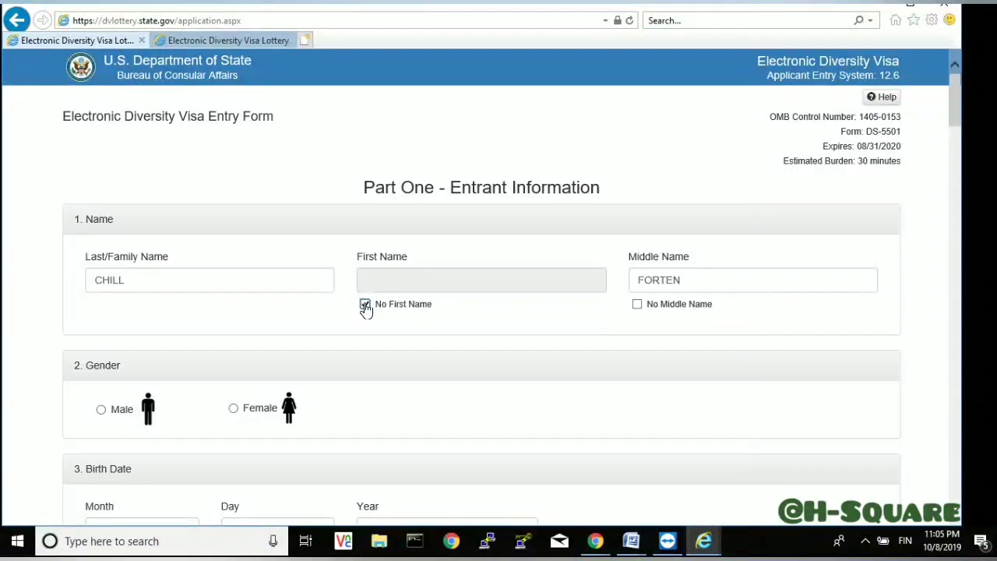
left_click(365, 304)
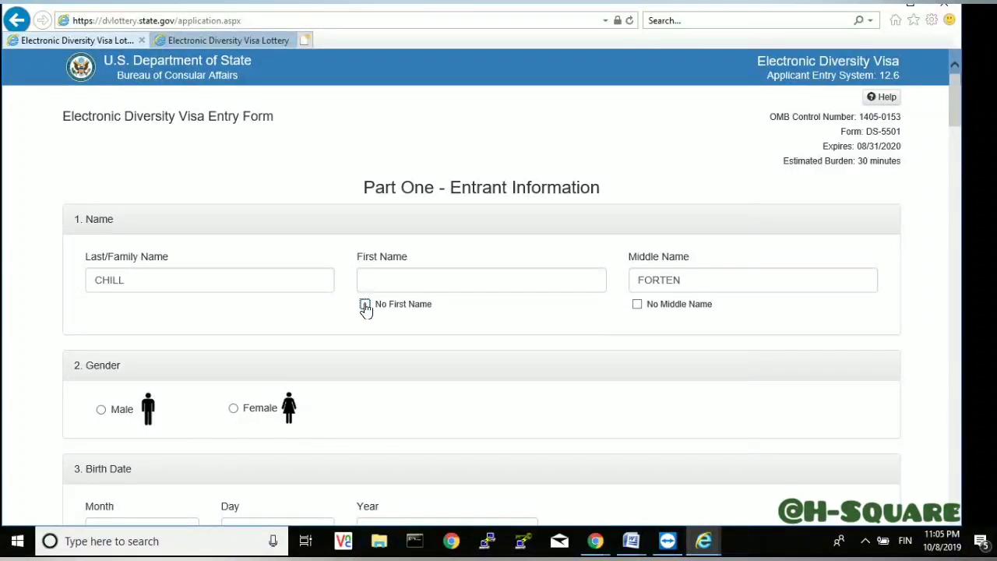
left_click(424, 277)
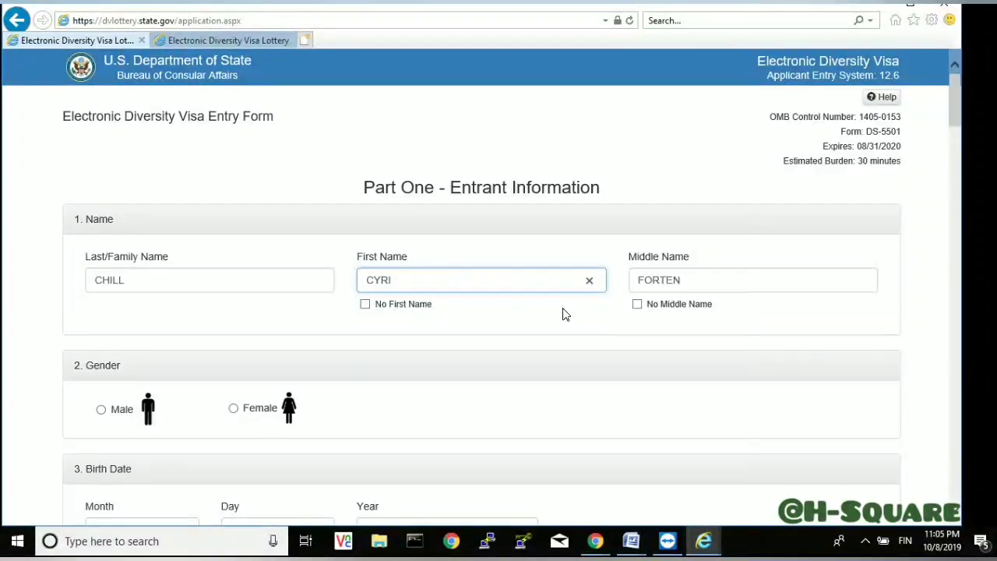
left_click(637, 305)
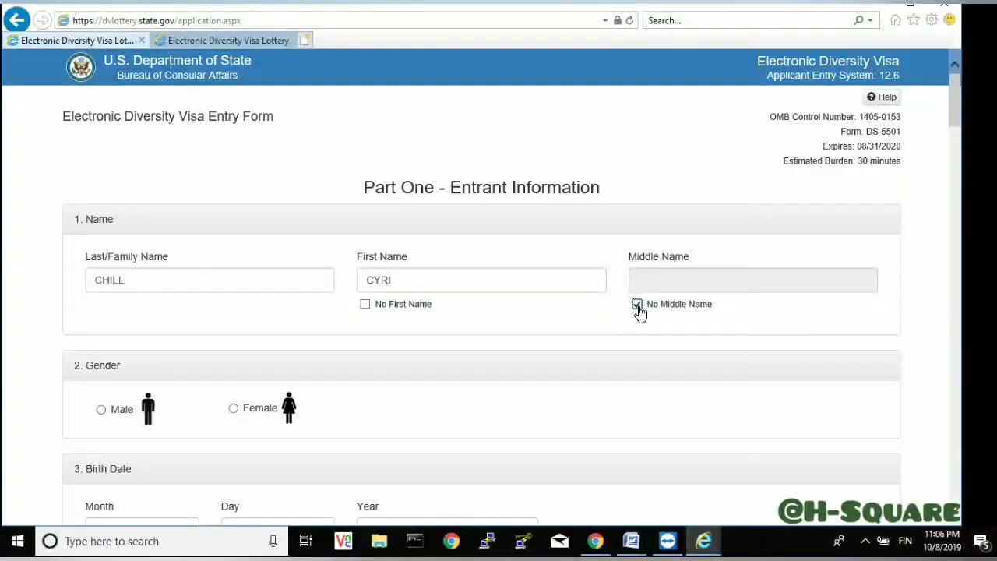
left_click(638, 305)
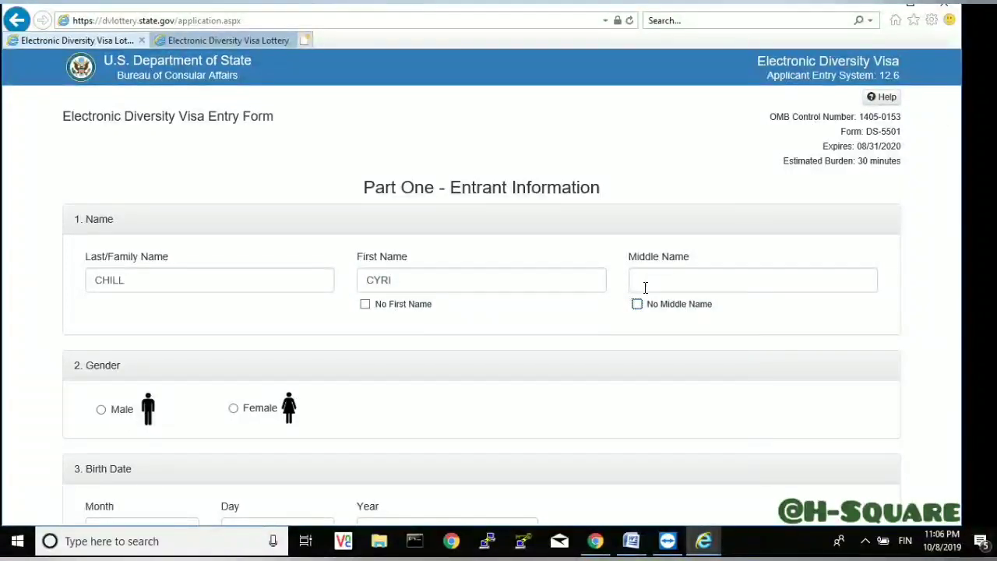
left_click(649, 279)
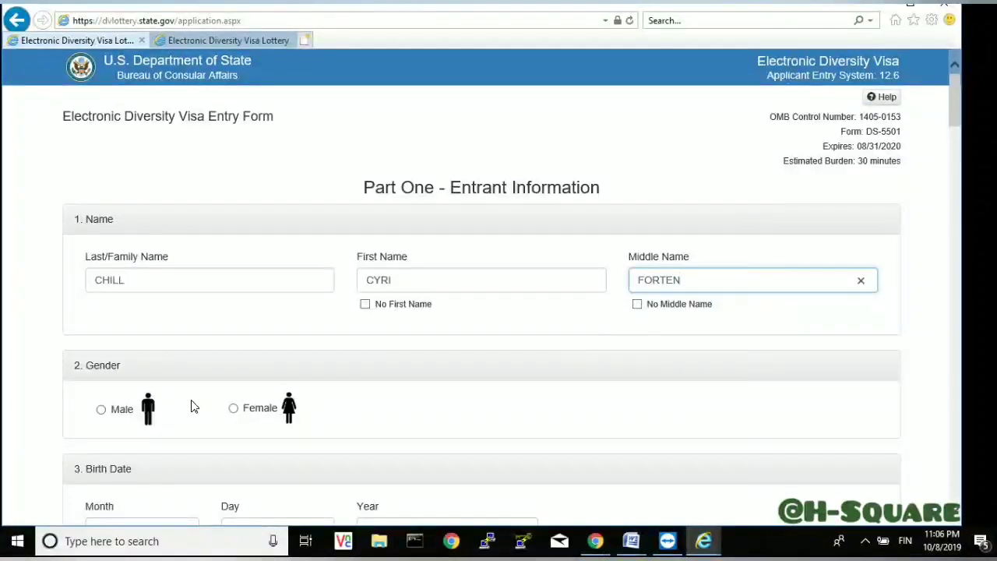
left_click(102, 411)
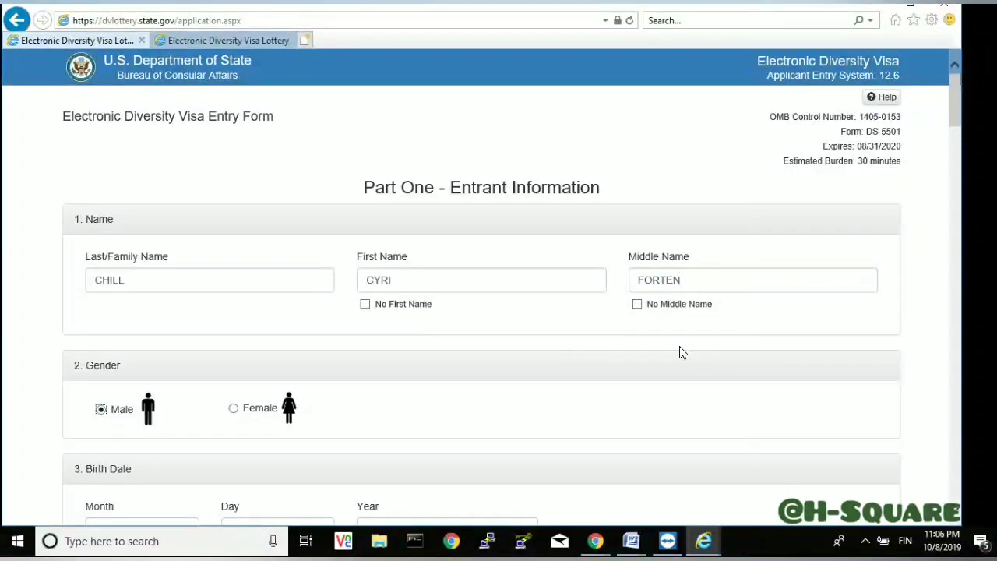
left_click_drag(955, 111, 956, 142)
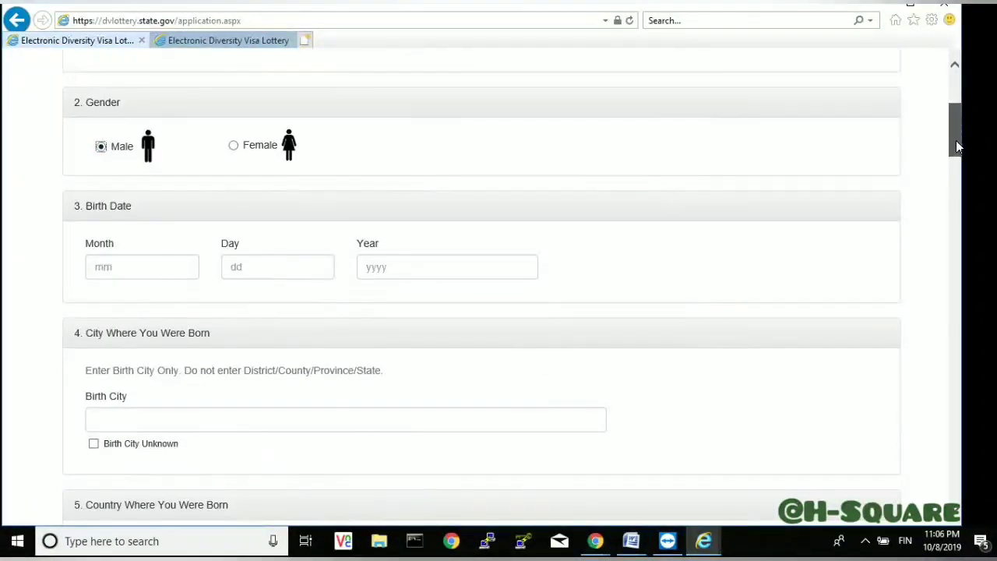
left_click_drag(957, 146, 957, 143)
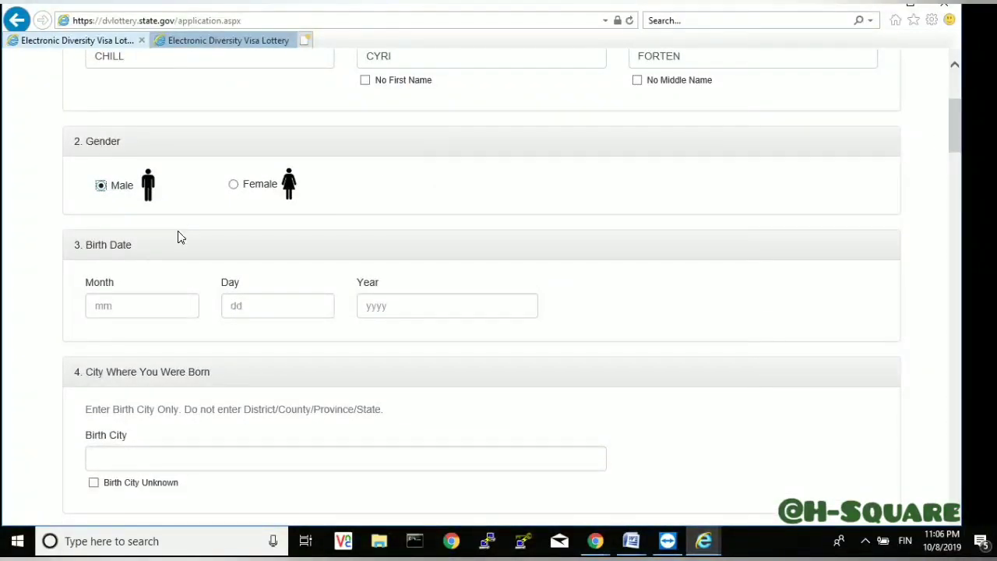
left_click(135, 307)
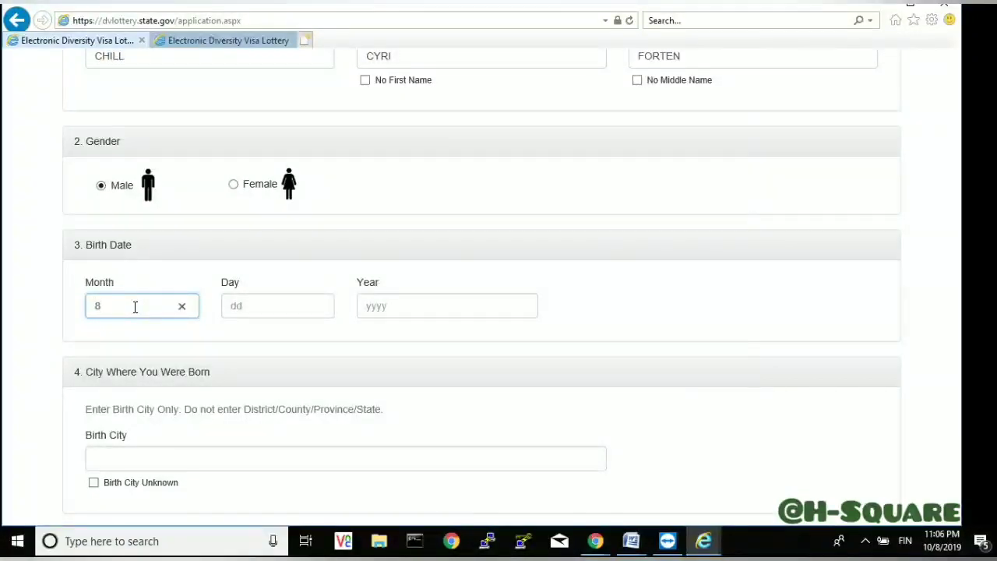
key("BackSpace")
type("8")
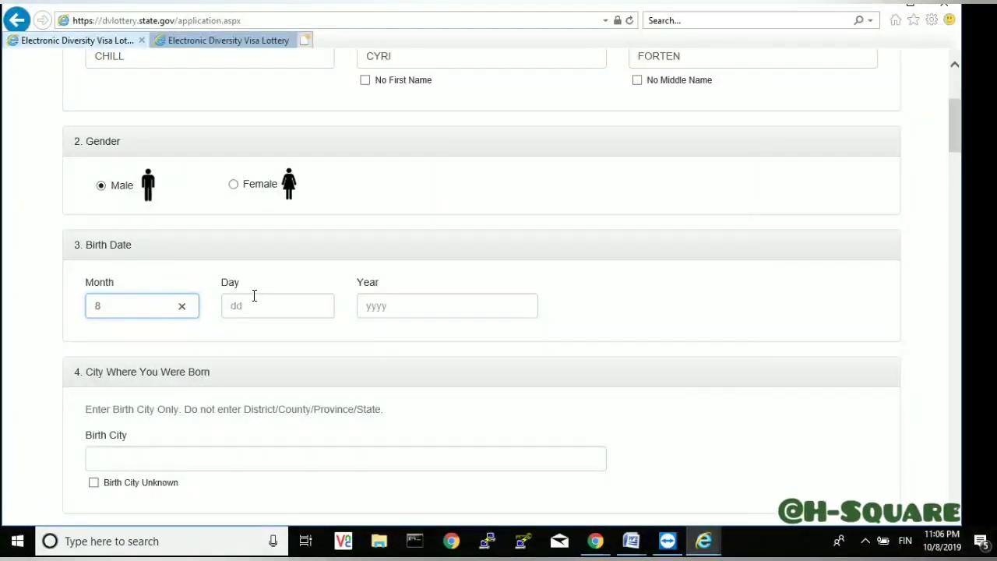
left_click(254, 297)
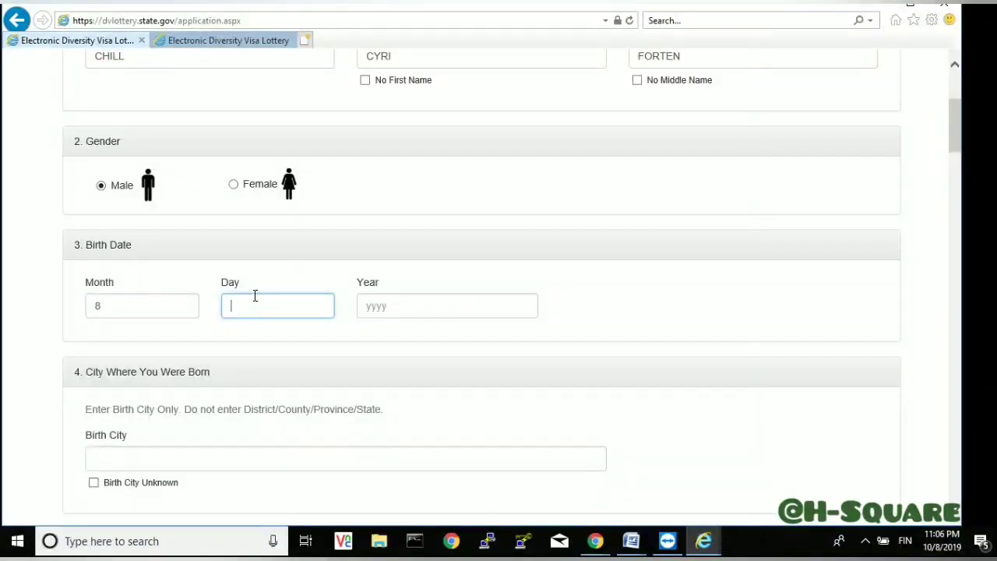
type("14")
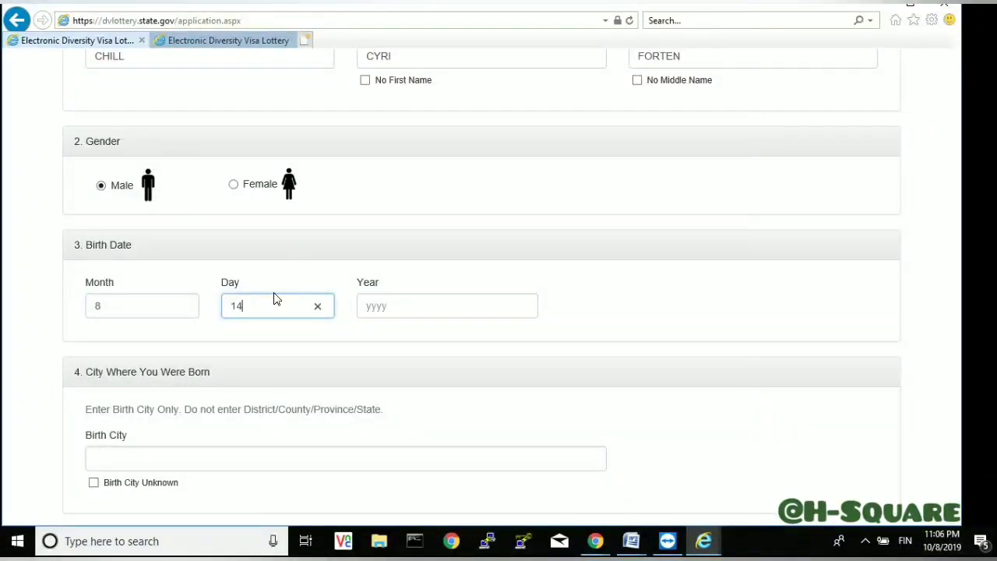
left_click(417, 299)
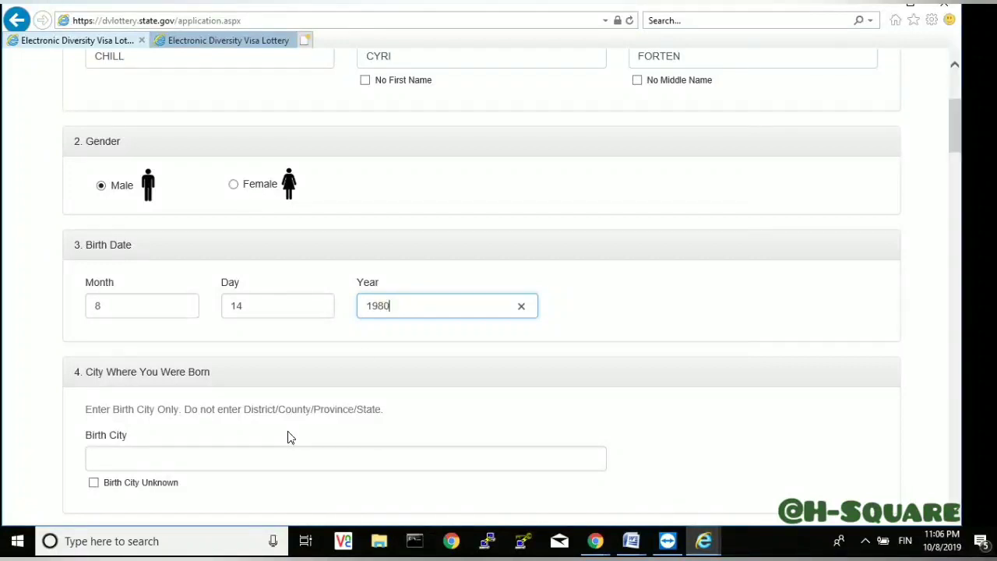
left_click(264, 460)
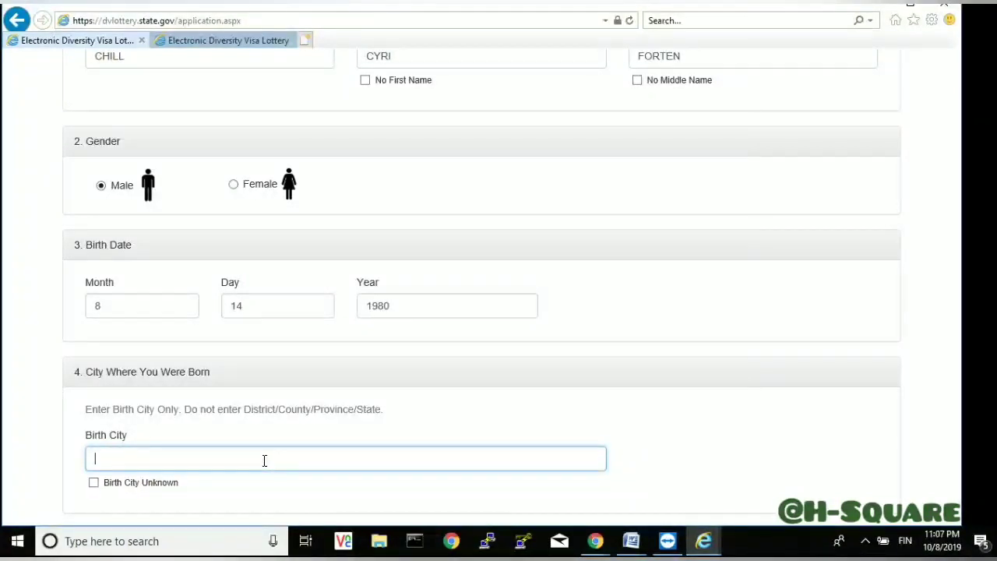
- Replace the partly typed BAMEN with DOUALA as birth city, leaving Birth City Unknown unchecked
left_click(94, 485)
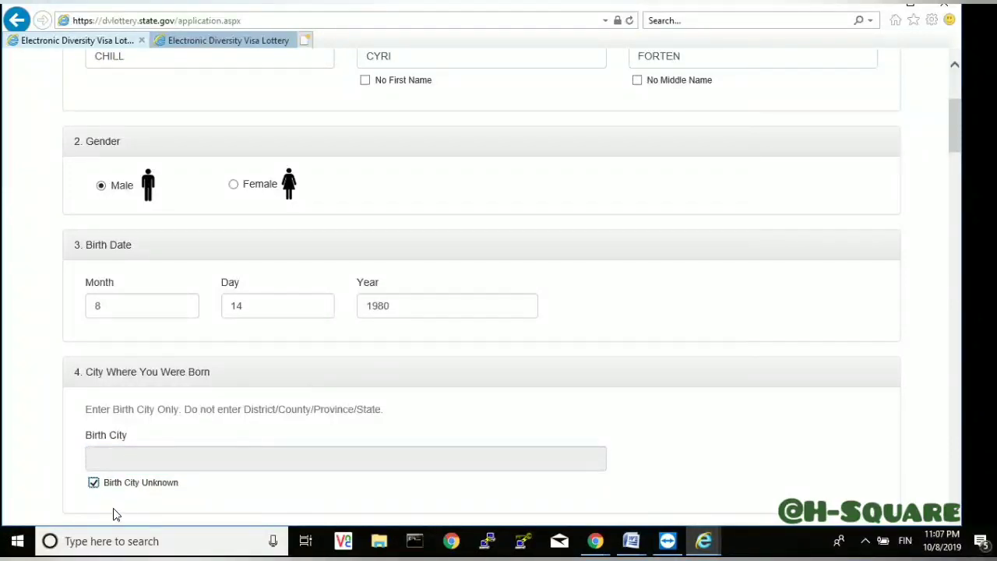
left_click(94, 485)
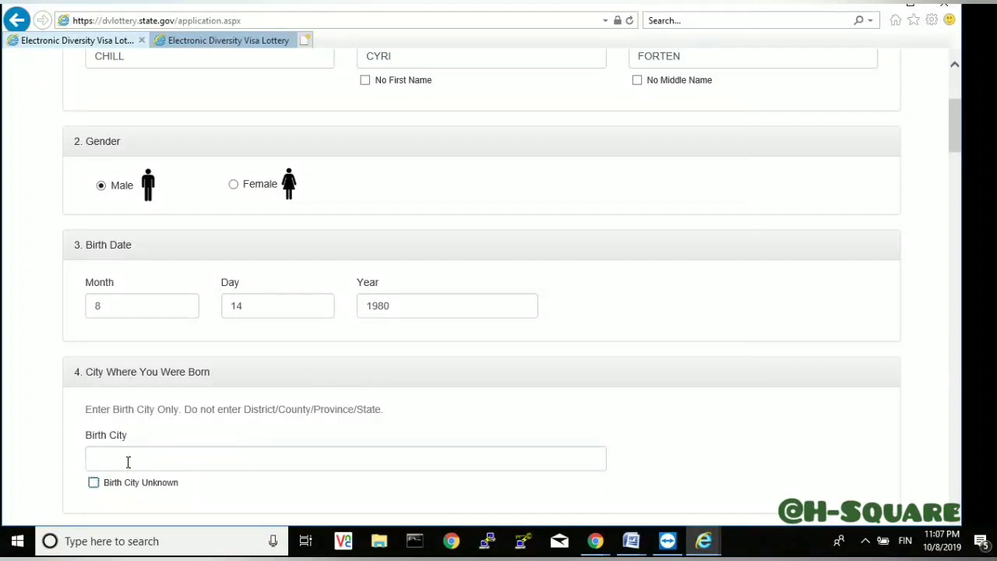
left_click(128, 462)
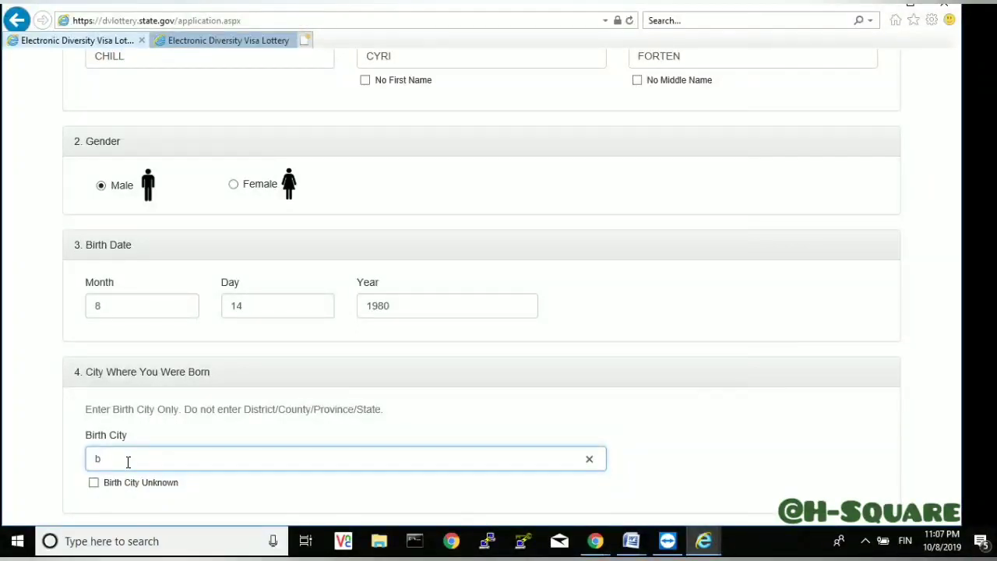
key("BackSpace")
type("BAMENDA")
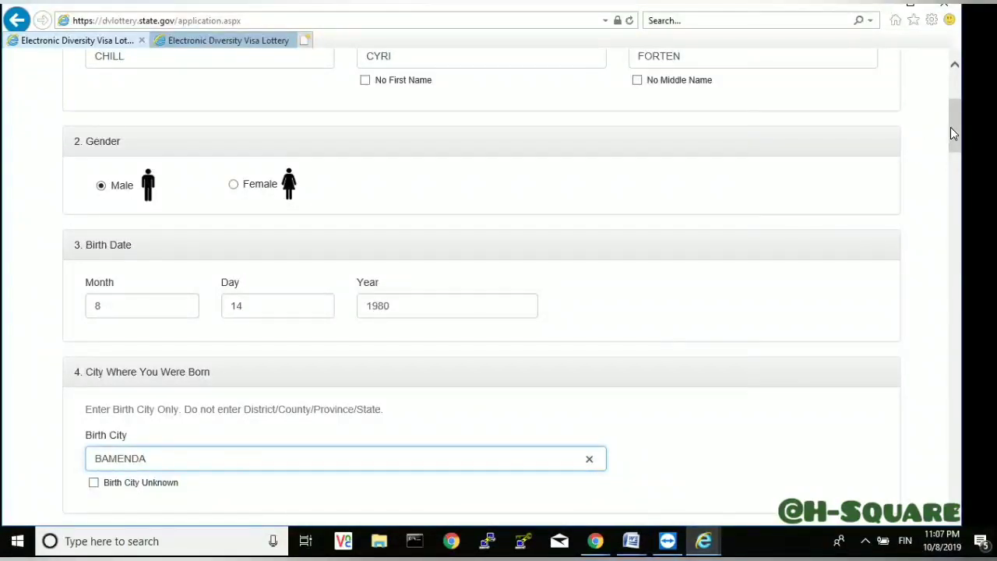
left_click_drag(952, 128, 952, 136)
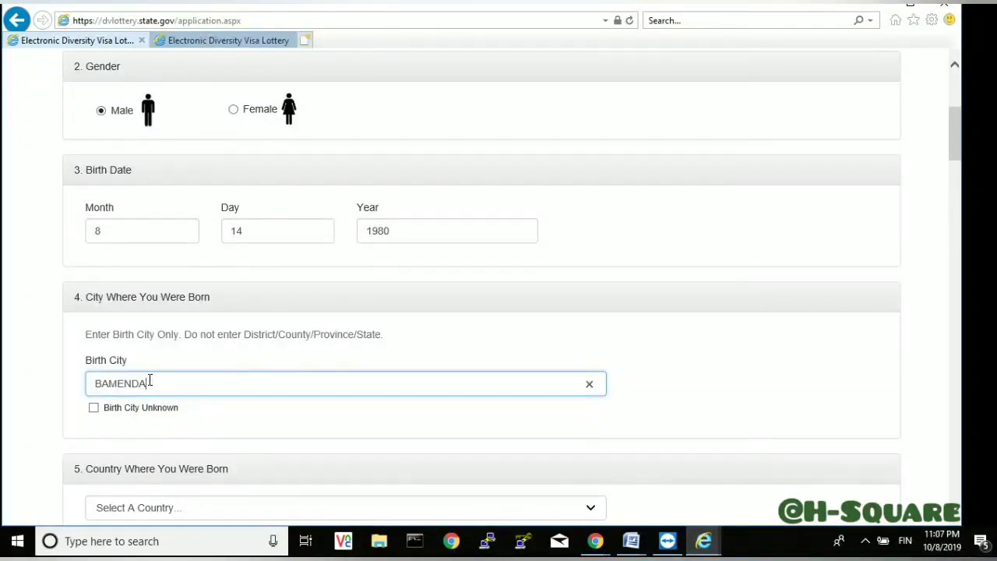
left_click_drag(146, 383, 87, 392)
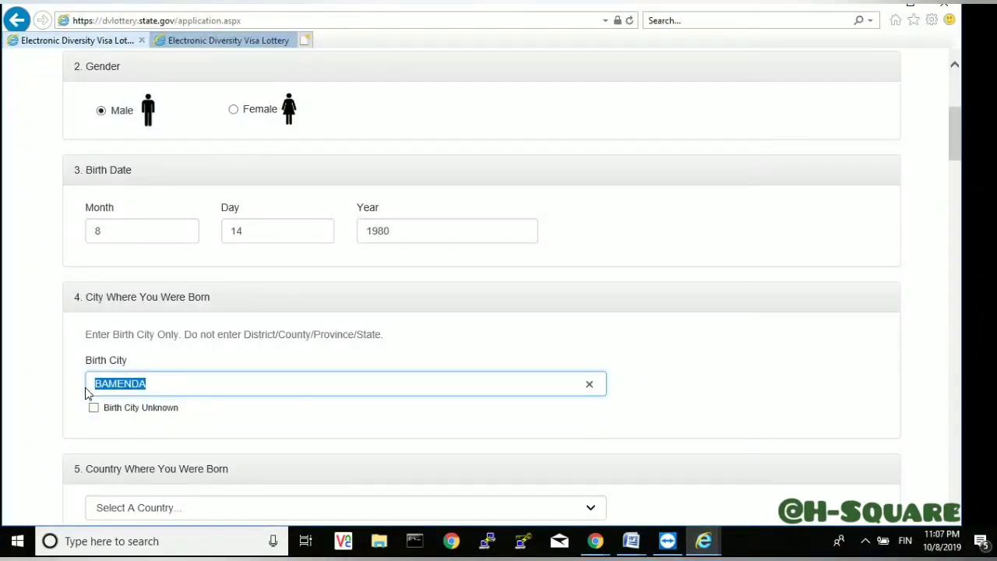
type("DOU")
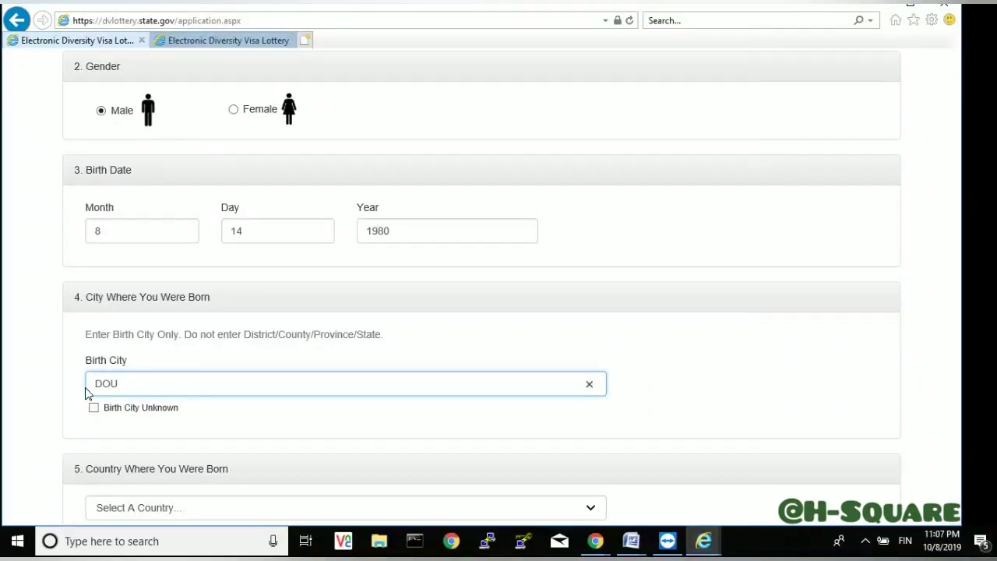
type("ALA")
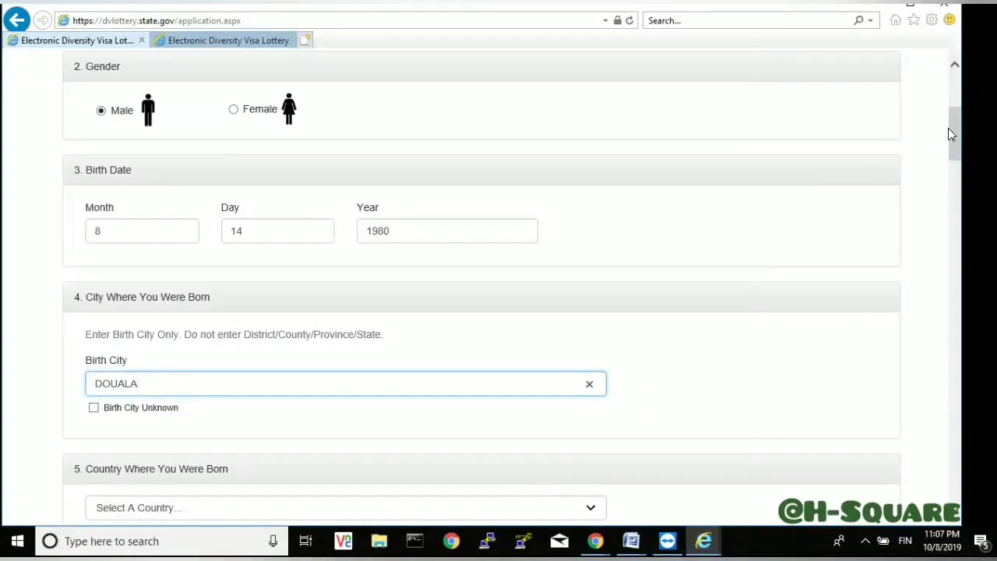
left_click_drag(951, 135, 952, 165)
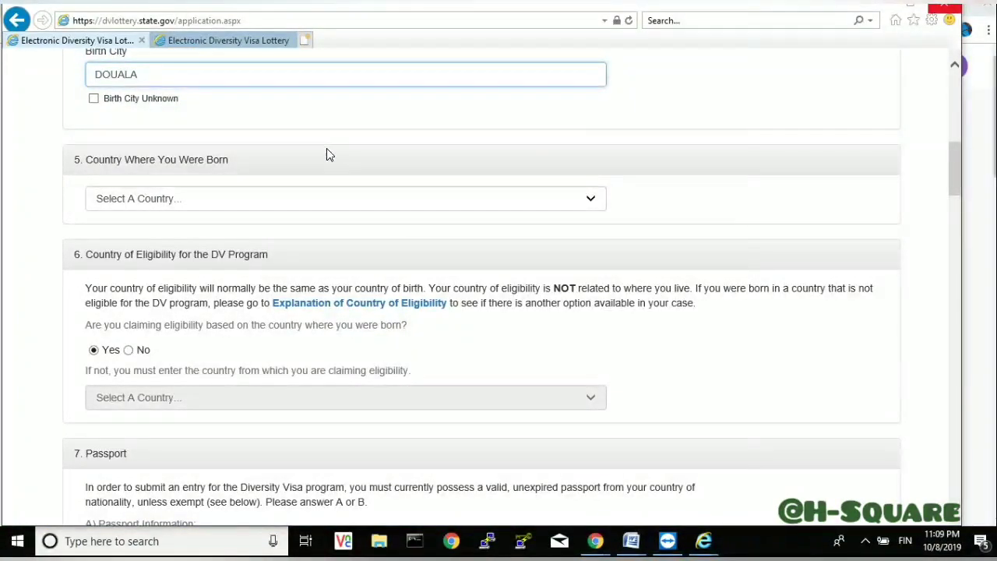
- Pick Cameroon from the Country Where You Were Born dropdown list
left_click(307, 205)
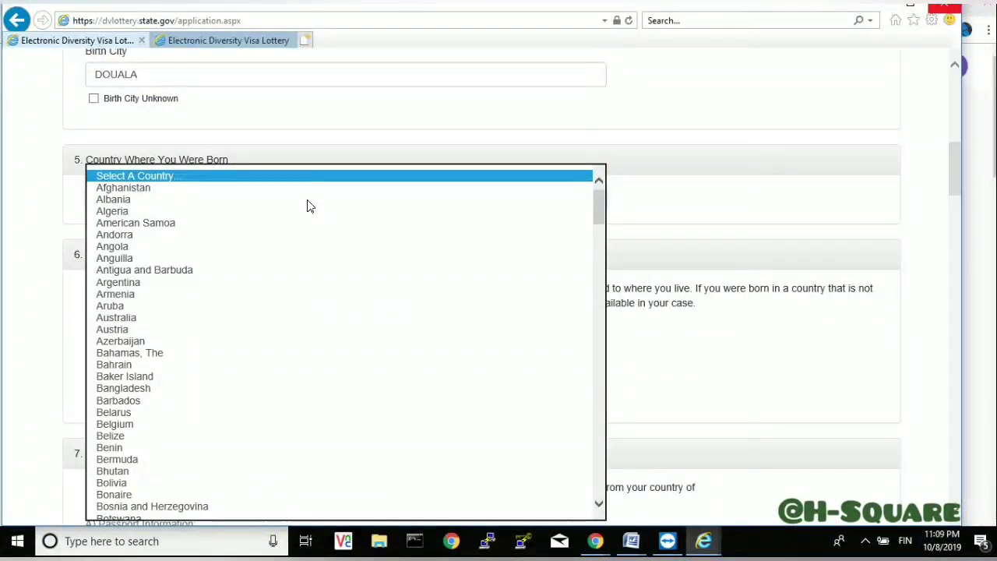
key("c")
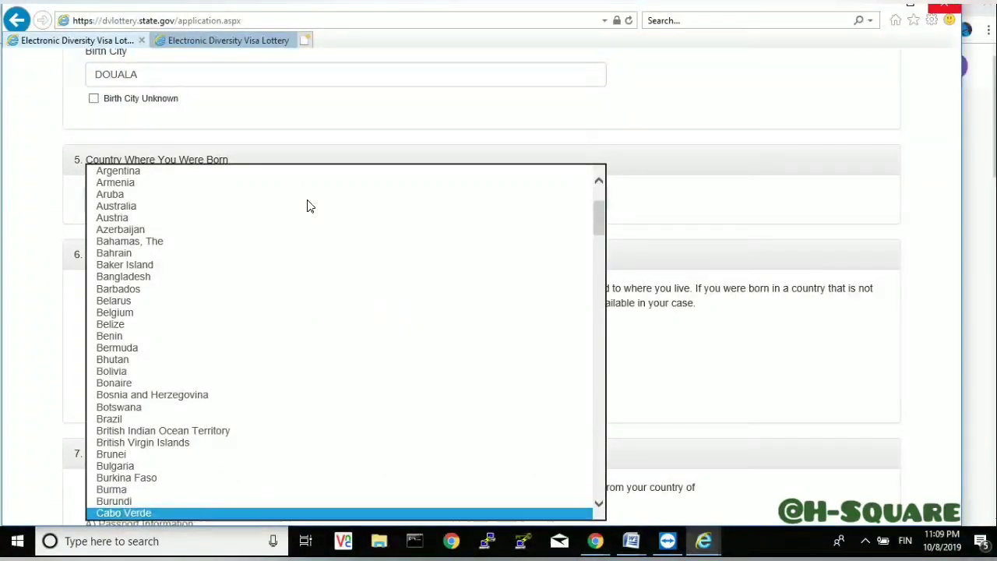
key("Up")
key("Up")
key("Up")
key("Up")
key("Up")
key("Up")
key("Up")
key("Up")
key("Up")
key("Up")
key("Up")
key("Up")
key("Up")
key("Up")
key("Up")
key("Up")
key("Up")
key("Up")
key("Up")
key("Up")
key("Up")
key("Up")
key("Up")
key("Up")
key("Up")
key("Up")
key("Up")
key("Up")
key("Up")
key("Up")
key("Up")
key("Up")
key("Up")
key("Up")
key("Up")
key("Up")
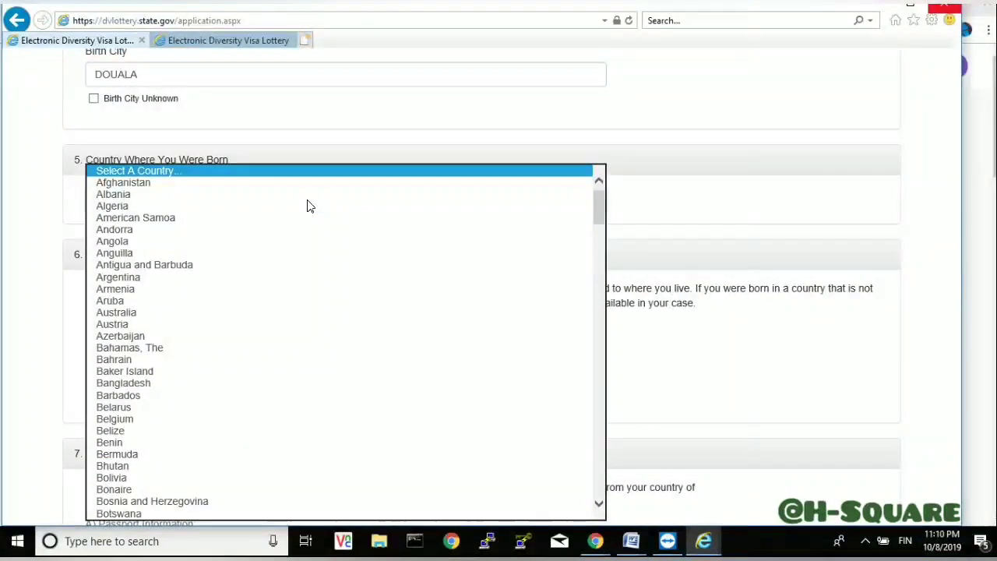
key("Down")
key("Down")
key("Down")
key("Down")
key("Down")
key("Down")
key("Down")
key("Down")
key("Down")
key("Down")
key("Down")
key("Down")
key("Down")
key("Down")
key("Down")
key("Down")
key("Down")
key("Down")
key("Down")
key("Down")
key("Down")
key("Down")
key("Down")
key("Down")
key("Down")
key("Down")
key("Down")
key("Down")
key("Down")
key("Down")
key("Down")
key("Down")
key("Down")
key("Down")
key("Down")
key("Down")
key("Down")
key("Down")
key("Down")
key("Down")
key("Down")
key("Down")
key("Down")
key("Down")
key("Down")
key("Down")
key("Down")
key("Down")
key("Down")
key("Down")
key("Down")
key("Down")
key("Down")
key("Down")
key("Down")
key("Down")
key("Down")
key("Down")
key("Down")
key("Down")
key("Down")
key("Down")
key("Down")
key("Down")
key("Down")
key("Down")
key("Down")
key("Down")
key("Down")
key("Down")
key("Down")
key("Down")
key("Down")
key("Down")
key("Down")
key("Down")
key("Down")
key("Down")
key("Down")
key("Down")
key("Down")
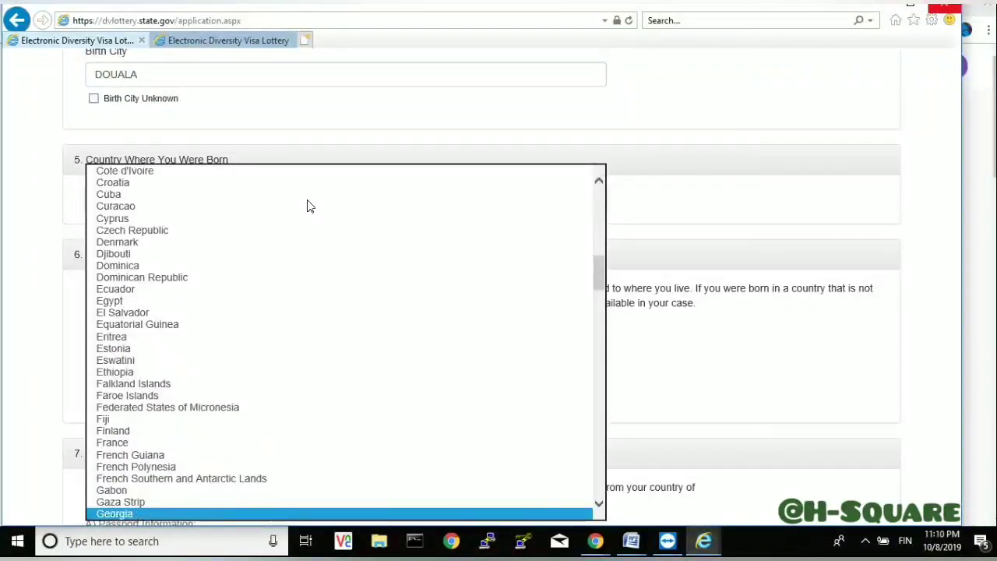
key("Down")
key("Down")
key("Down")
key("Down")
key("Down")
key("Down")
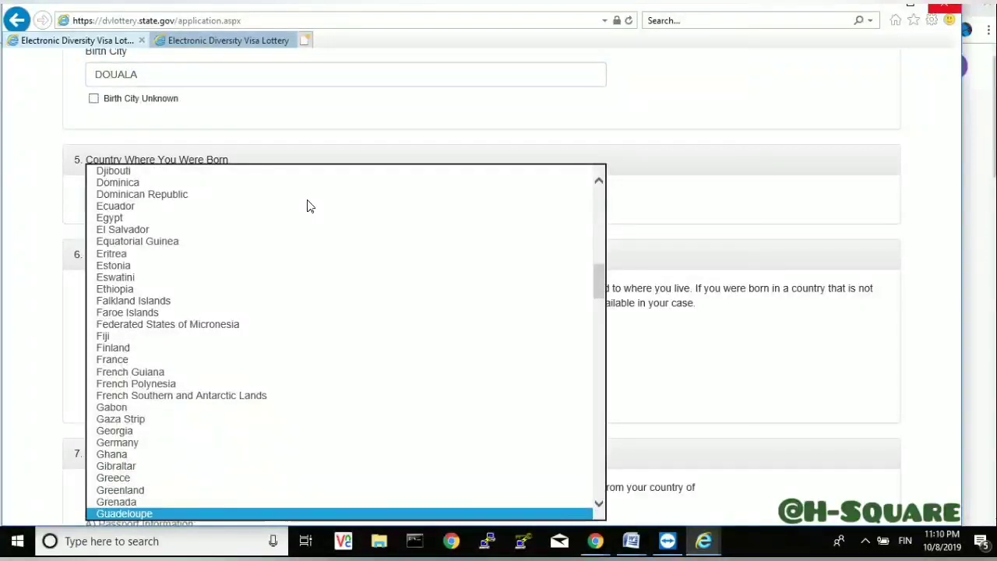
key("Down")
key("Down")
key("Down")
key("Down")
key("Down")
key("Down")
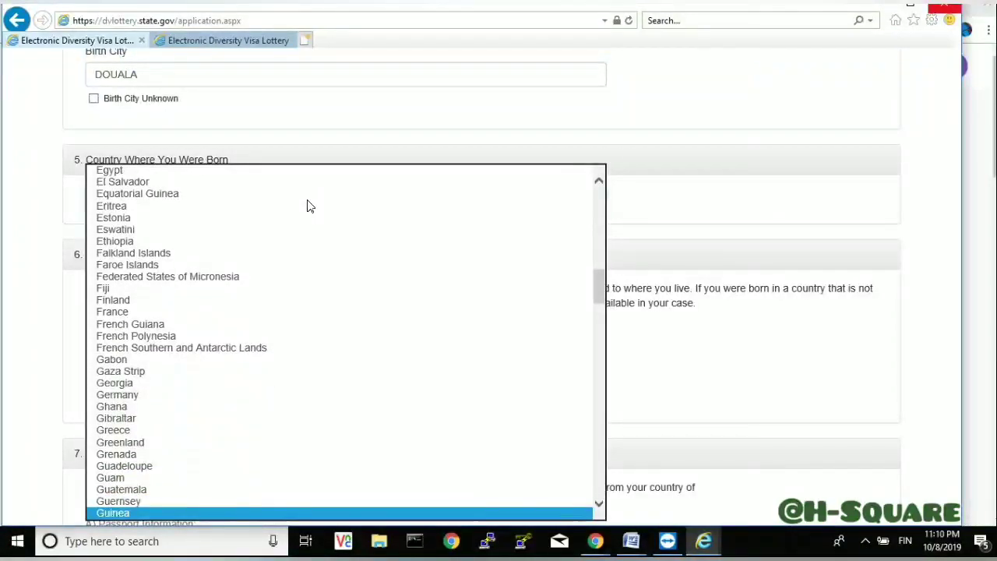
key("Down")
key("Down")
key("Down")
key("Down")
key("Down")
key("Down")
key("Down")
key("Down")
key("Down")
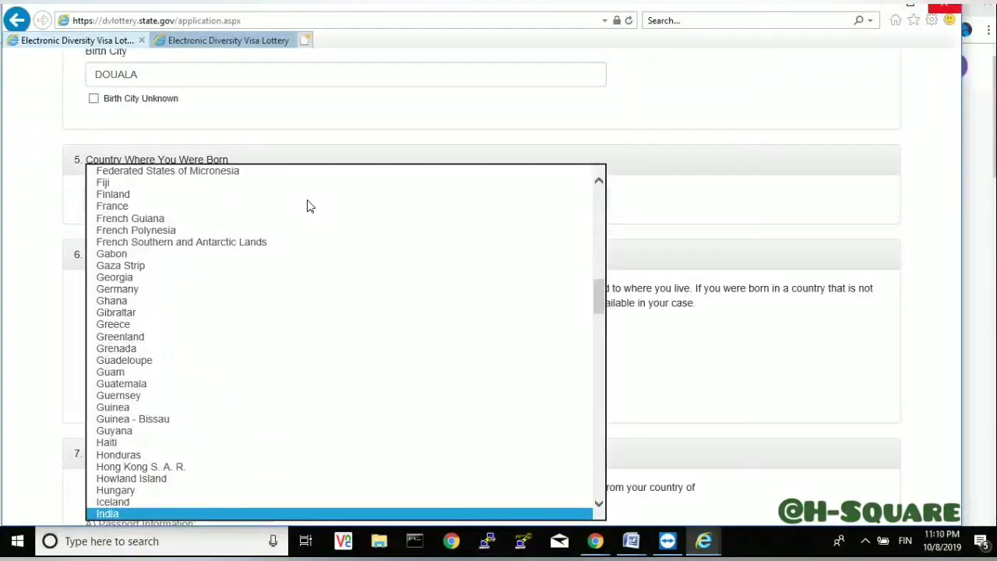
key("Down")
key("Down")
key("Down")
key("Down")
key("Down")
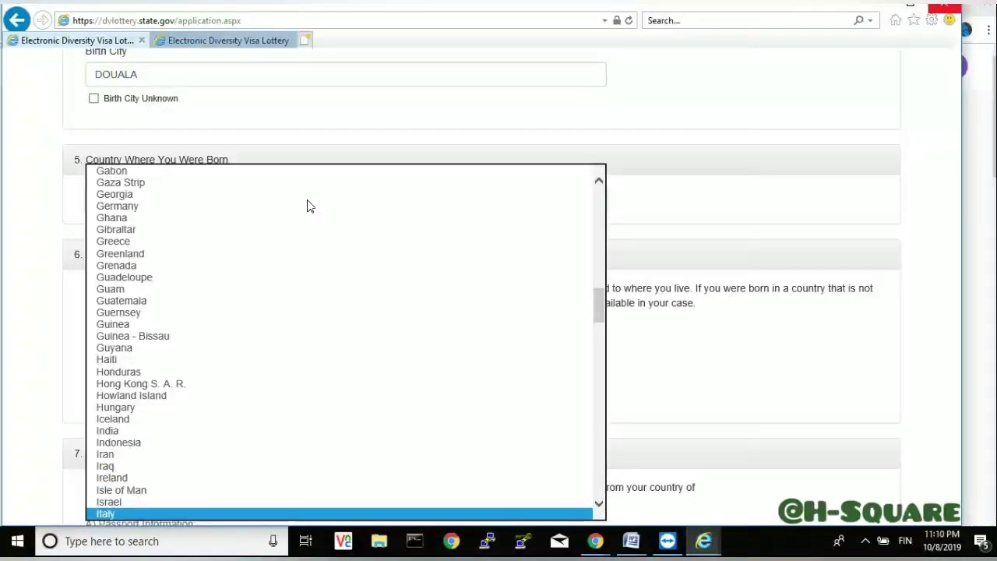
key("Down")
key("Down")
key("Down")
key("Down")
key("Down")
key("Down")
key("Down")
key("Down")
key("Down")
key("Down")
key("Down")
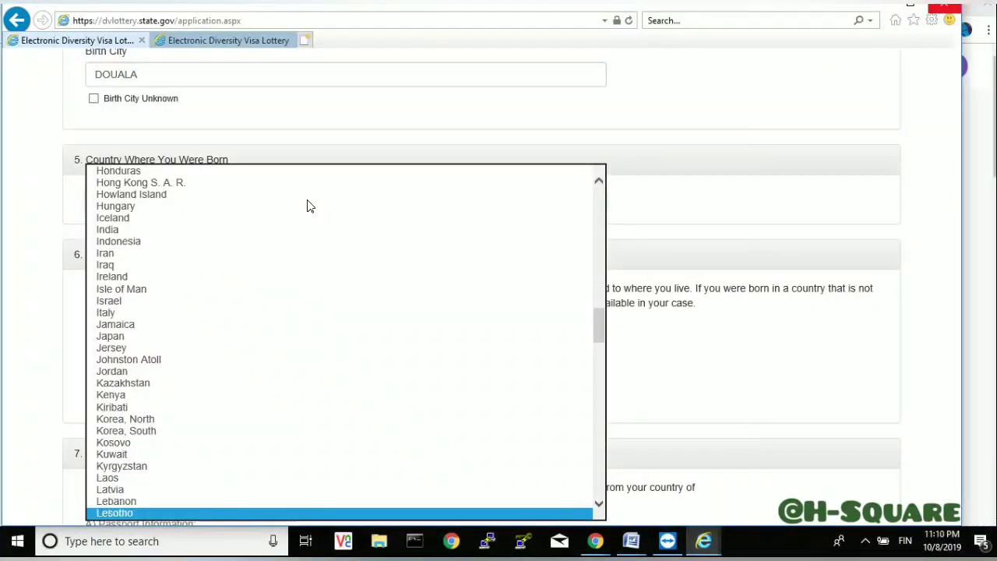
key("Down")
key("Down")
key("Down")
key("Down")
key("Down")
key("Down")
key("Down")
key("Down")
key("Down")
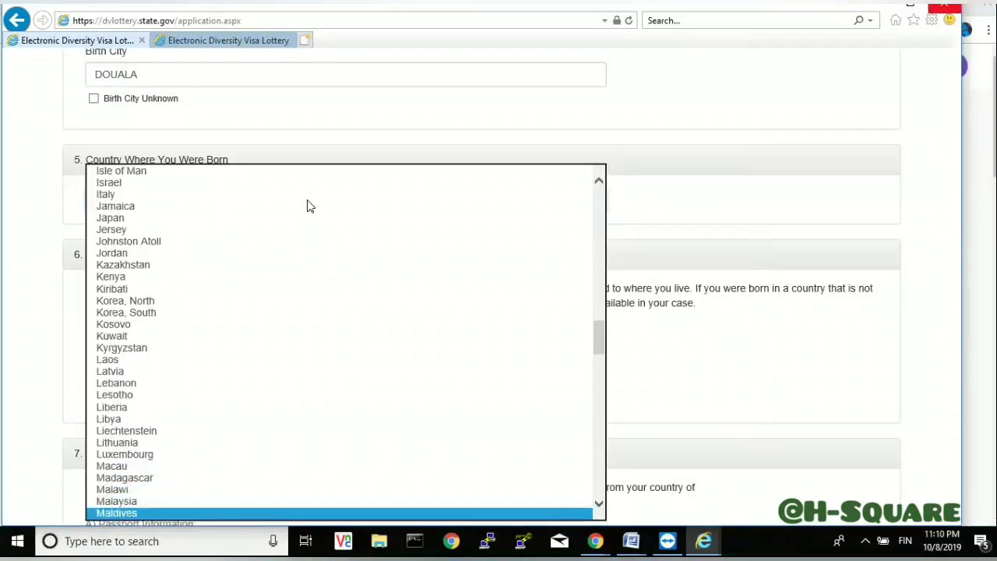
key("Down")
key("Down")
key("Down")
key("Down")
key("Down")
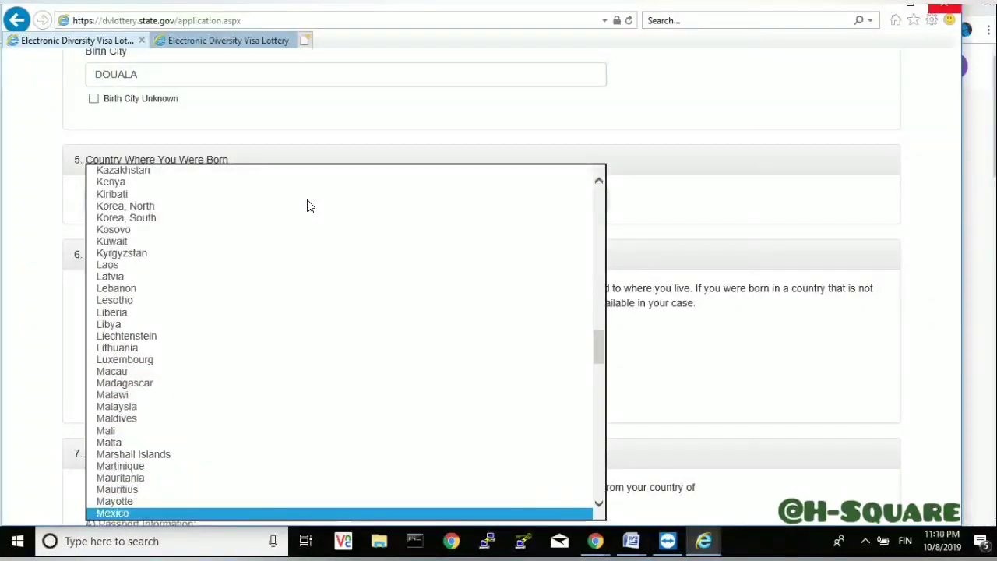
key("Down")
key("Down")
key("Down")
key("Down")
key("Down")
key("Down")
key("Down")
key("Down")
key("Down")
key("Down")
key("Down")
key("Down")
key("Down")
key("Down")
key("Down")
key("Down")
key("Down")
key("Down")
key("Down")
key("Down")
key("Down")
key("Down")
key("Down")
key("Down")
key("Down")
key("Down")
key("Down")
key("Down")
key("Down")
key("Down")
key("Down")
key("Down")
key("Down")
key("Down")
key("Down")
key("Down")
key("Down")
key("Down")
key("Down")
key("Down")
key("Down")
key("Down")
key("Down")
key("Down")
key("Down")
key("Down")
key("Down")
key("Down")
key("Down")
key("Down")
key("Down")
key("Down")
key("Down")
key("Down")
key("Down")
key("Down")
key("Down")
key("Down")
key("Down")
key("Down")
key("Down")
key("Down")
key("Down")
key("Down")
key("Down")
key("Down")
key("Down")
key("Down")
key("Down")
key("Down")
key("Down")
key("Down")
key("Down")
key("Down")
key("Down")
key("Down")
key("Down")
key("Down")
key("Down")
key("Down")
key("Down")
key("Down")
key("Down")
key("Down")
key("Down")
key("Down")
key("Down")
key("Down")
key("Down")
key("Down")
key("Down")
key("Down")
key("Down")
key("Down")
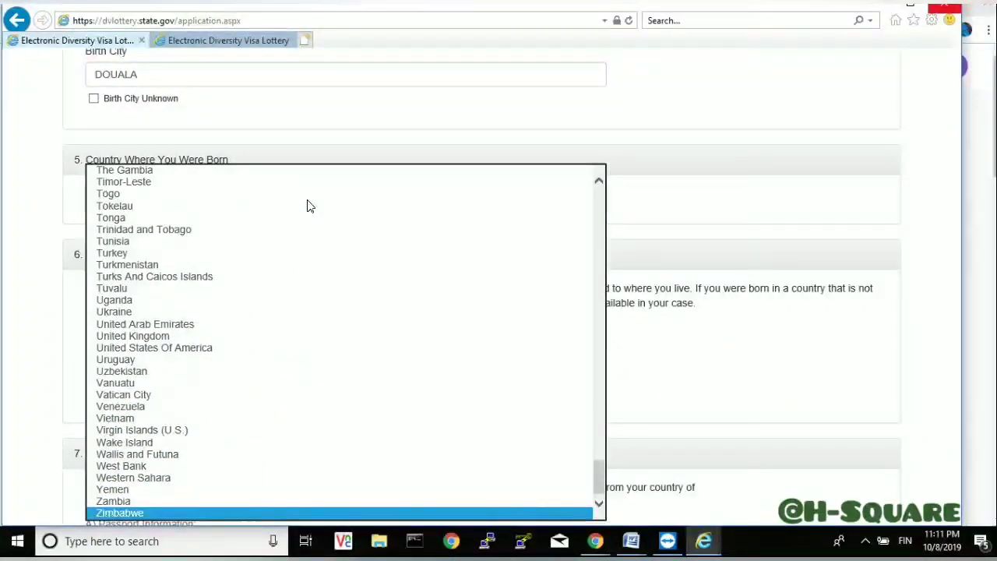
key("c")
key("Down")
key("Down")
key("Return")
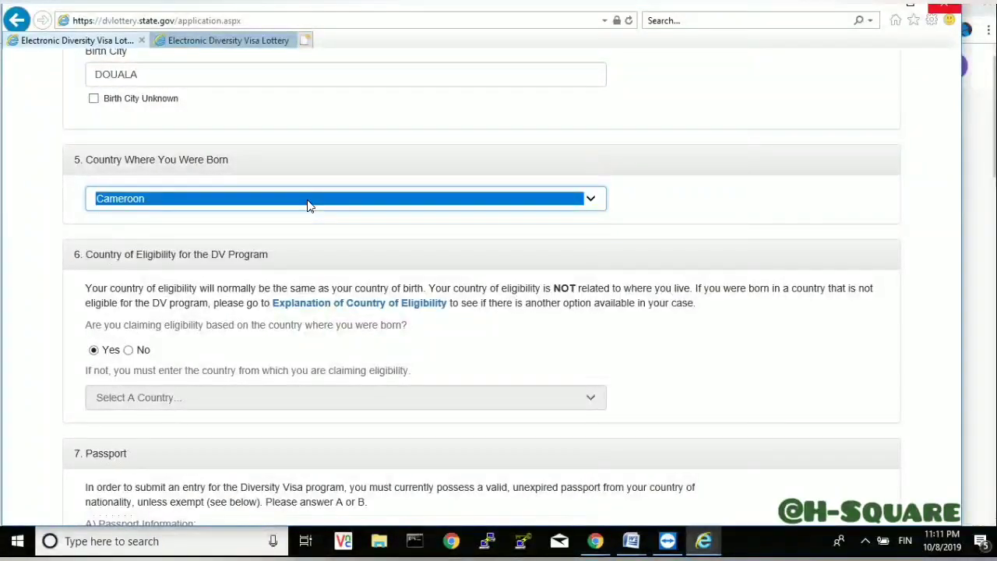
- Scroll down to the section 7 Passport name fields
left_click(632, 208)
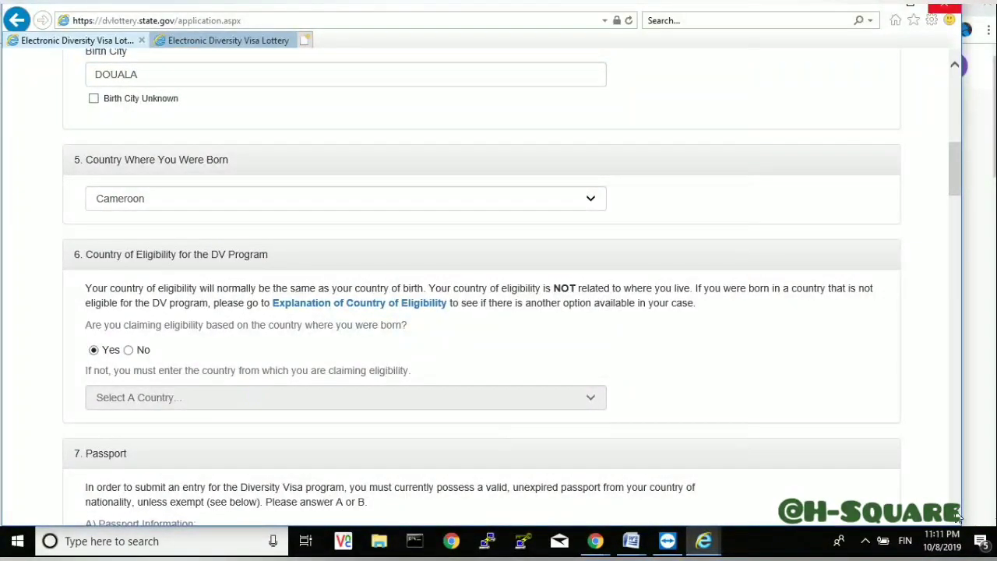
scroll(958, 517, "down", 5)
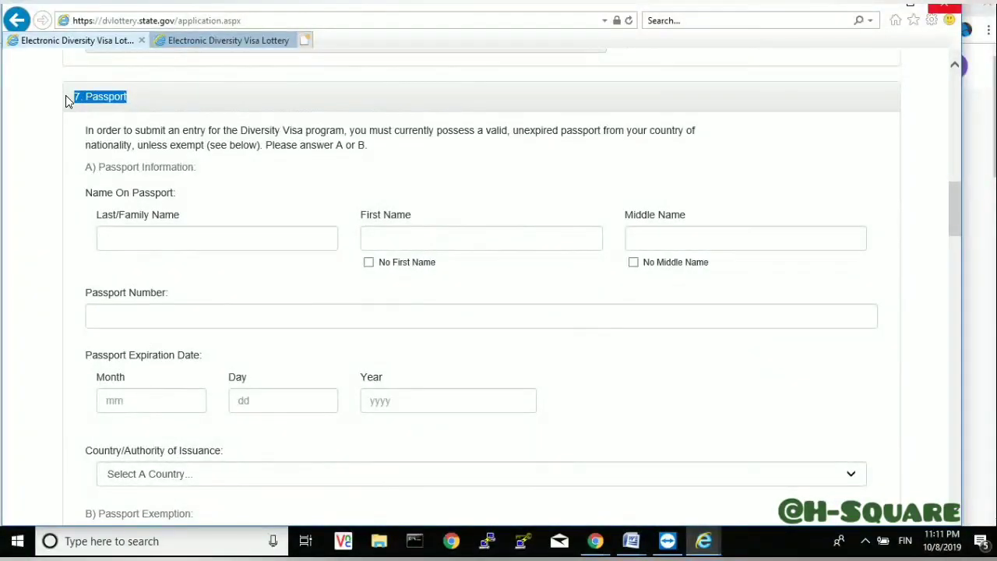
- Enter the last, first and middle name on the passport and the passport number
left_click(131, 237)
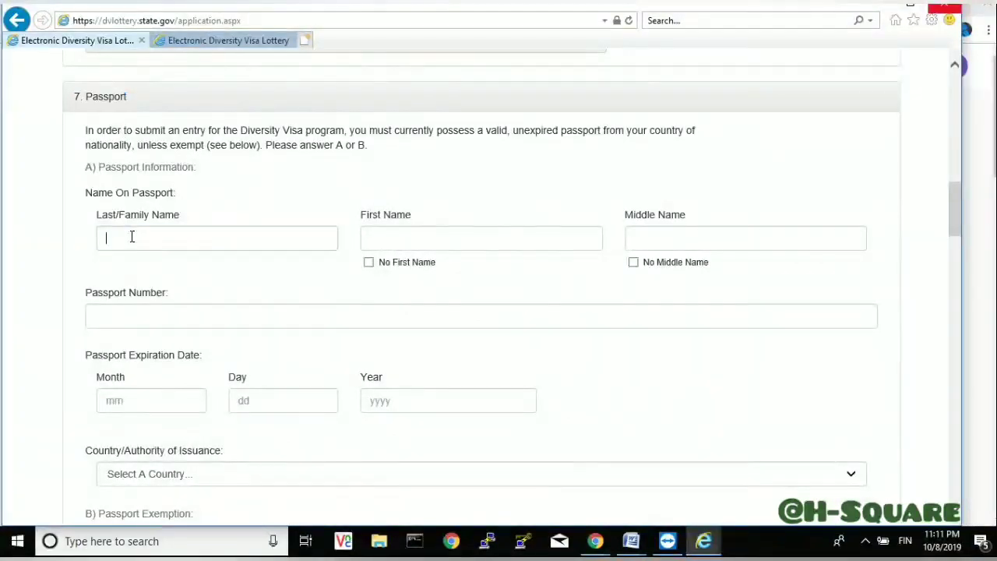
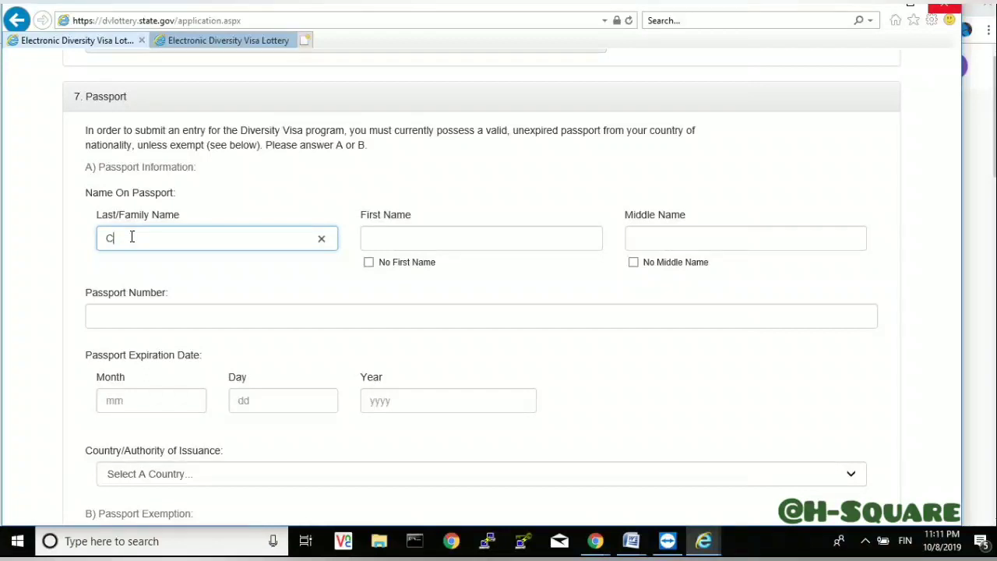
left_click(417, 237)
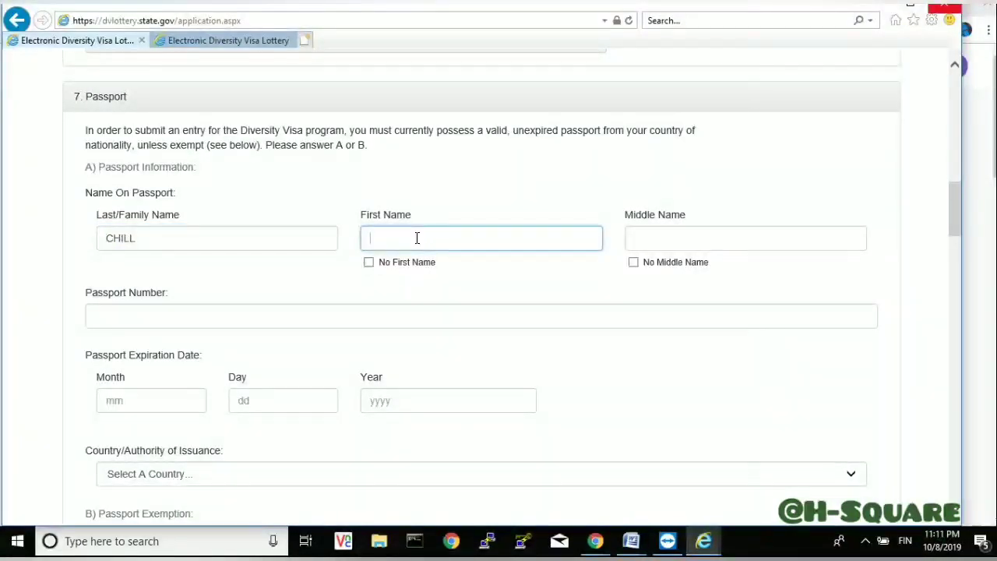
left_click(647, 240)
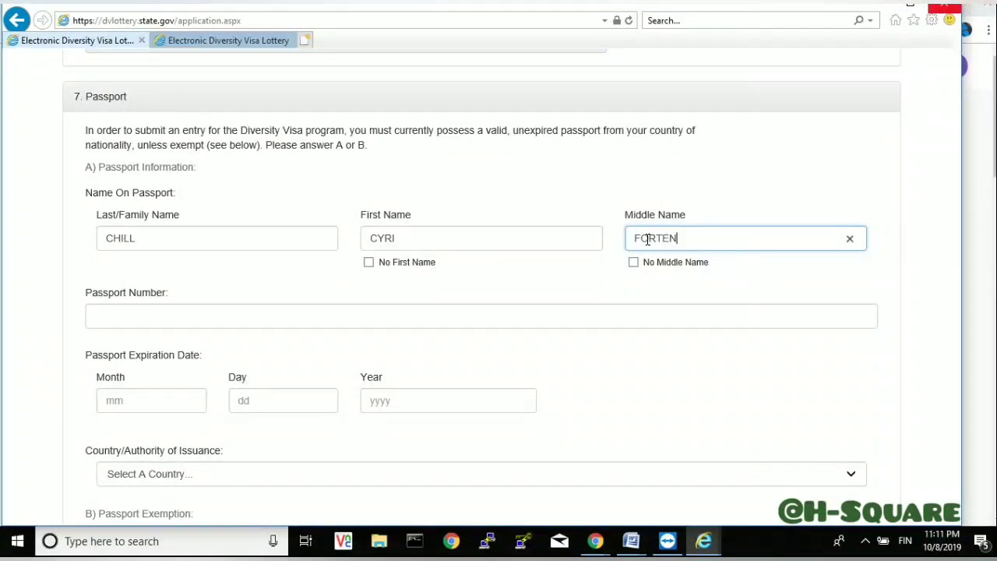
left_click(151, 318)
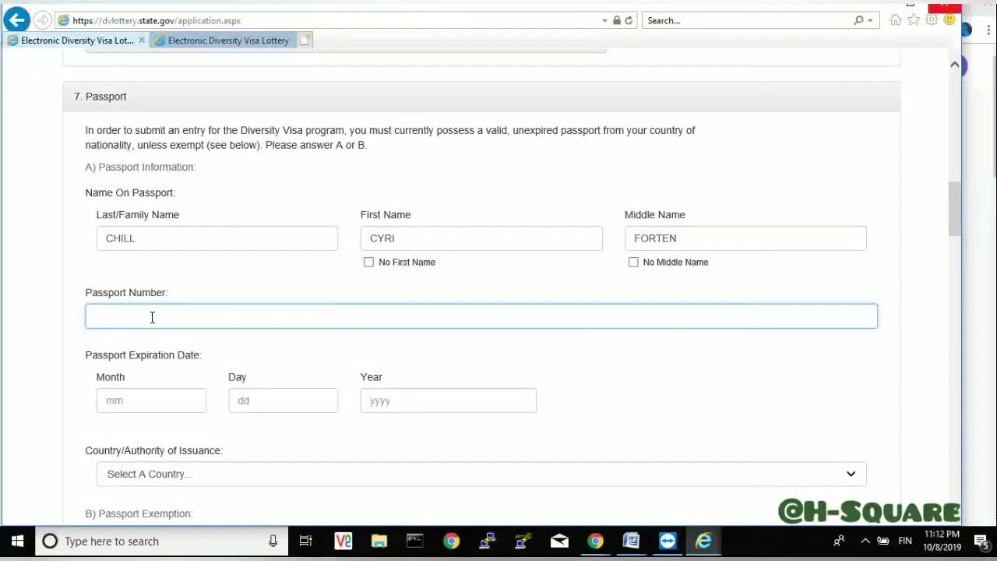
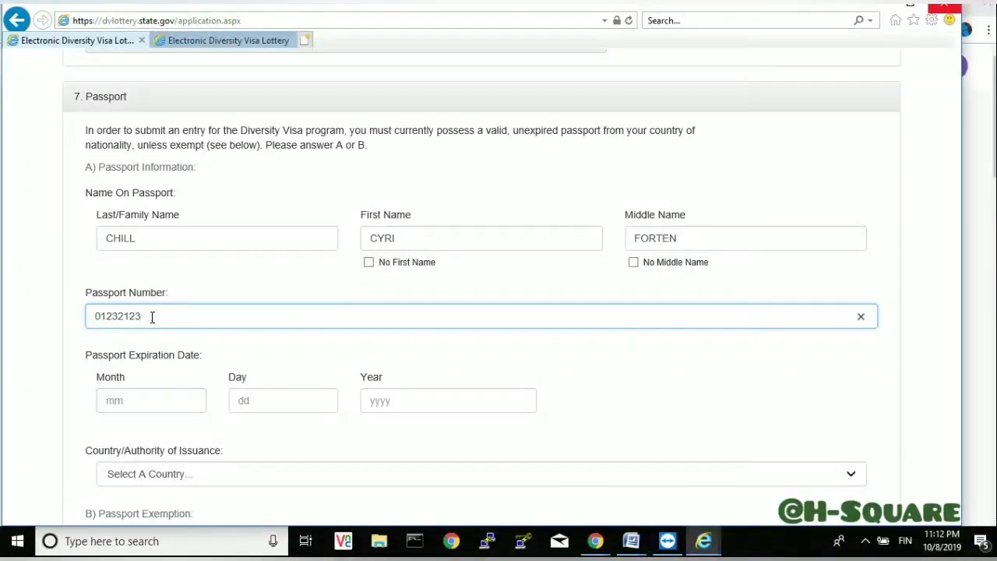
- Set the passport expiration date to 03/30/2023
left_click(129, 403)
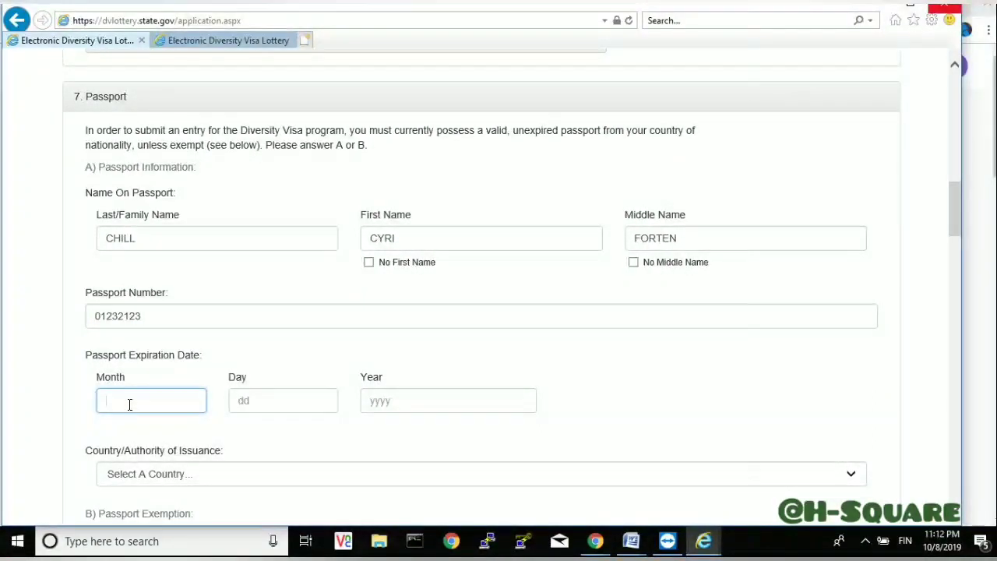
left_click(201, 357)
left_click_drag(201, 356, 44, 353)
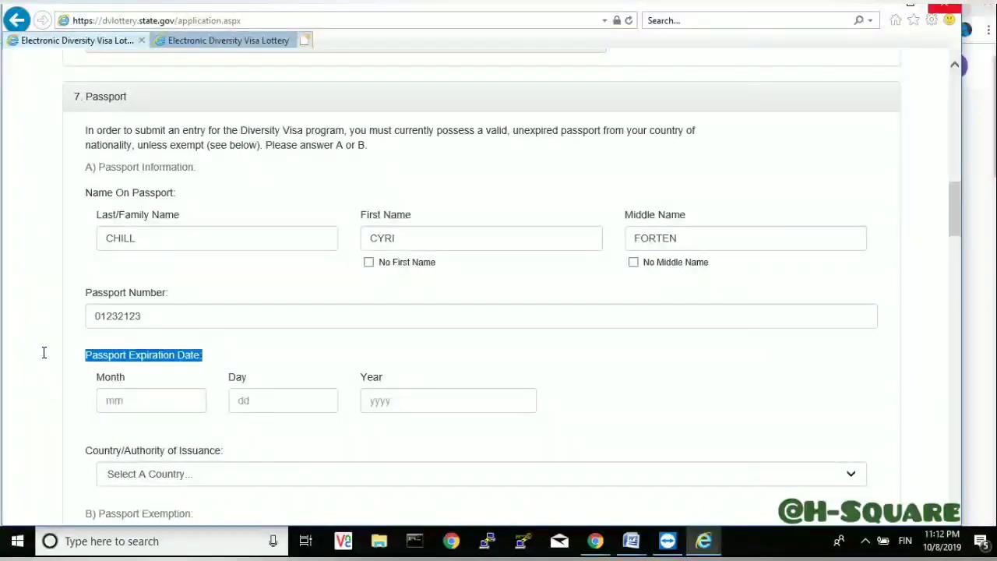
left_click(111, 395)
type("0")
type("6")
left_click(247, 393)
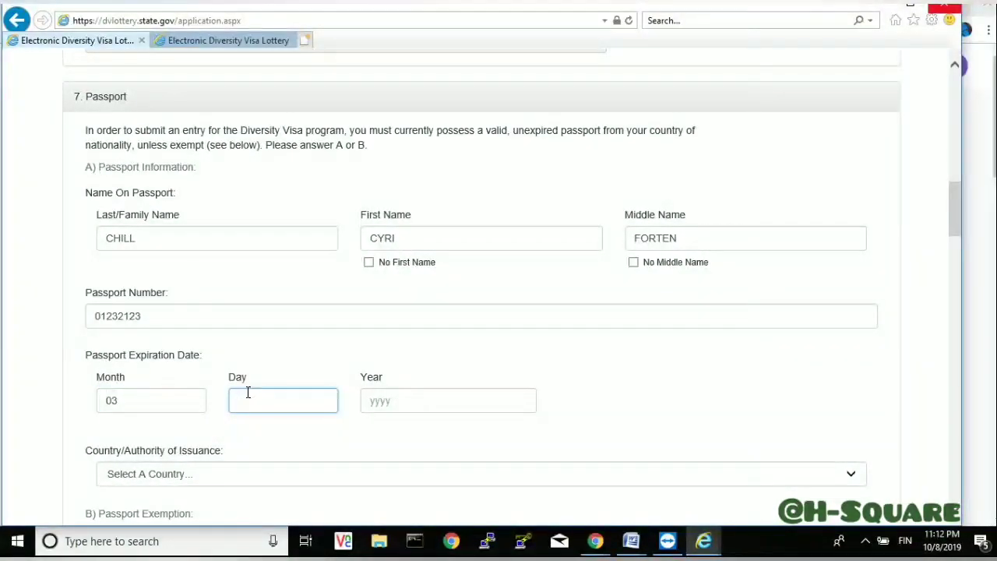
type("32")
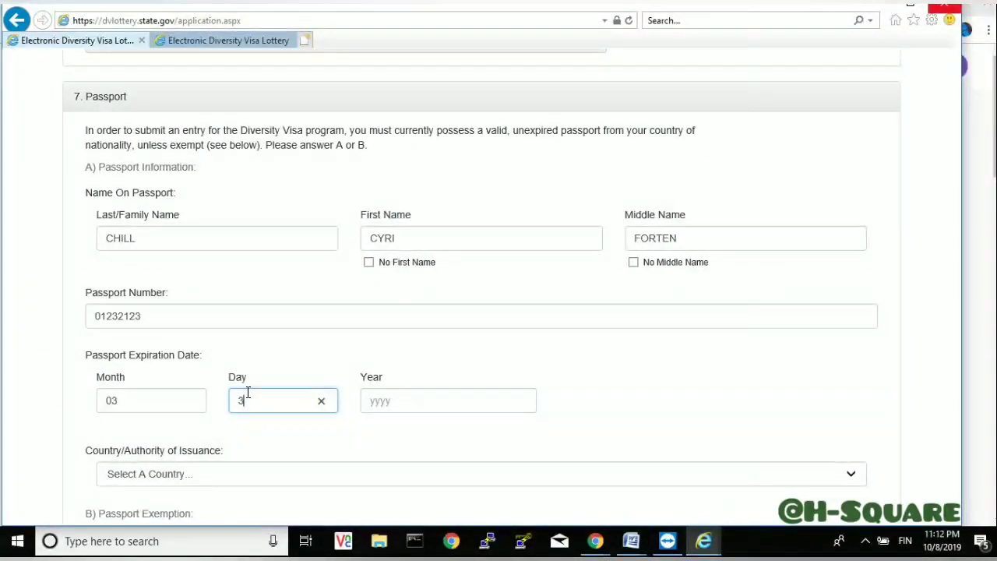
type("0")
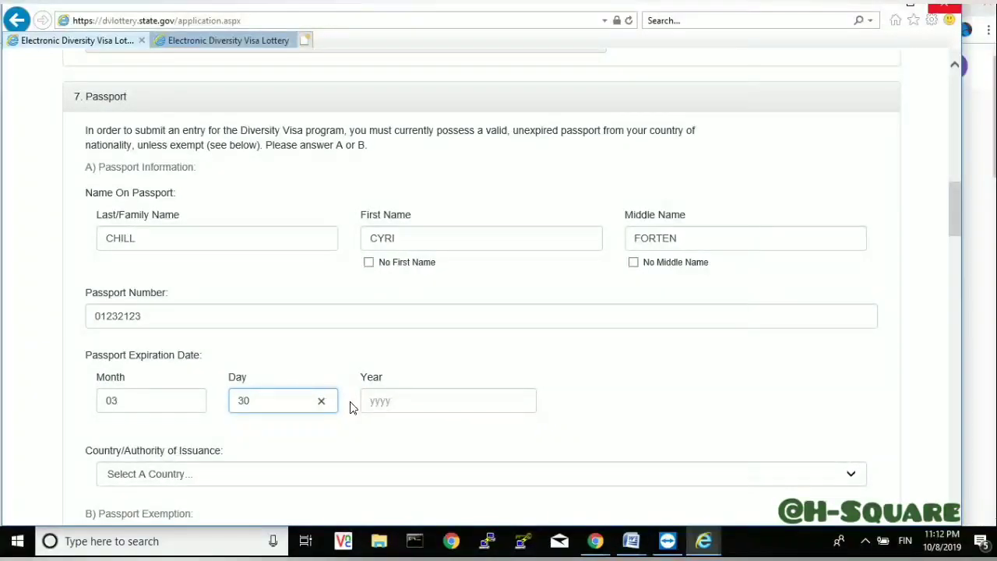
left_click(401, 394)
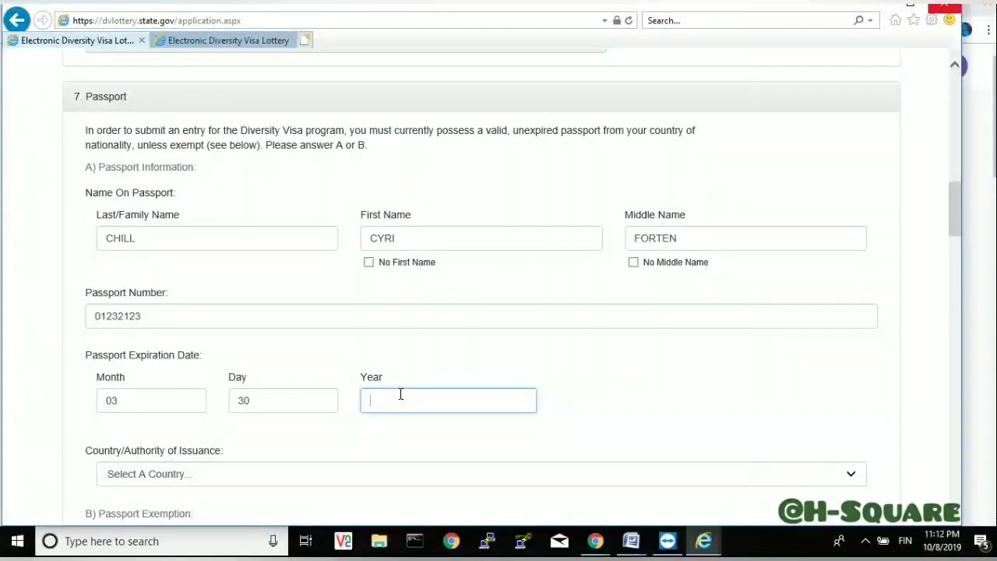
type("2023")
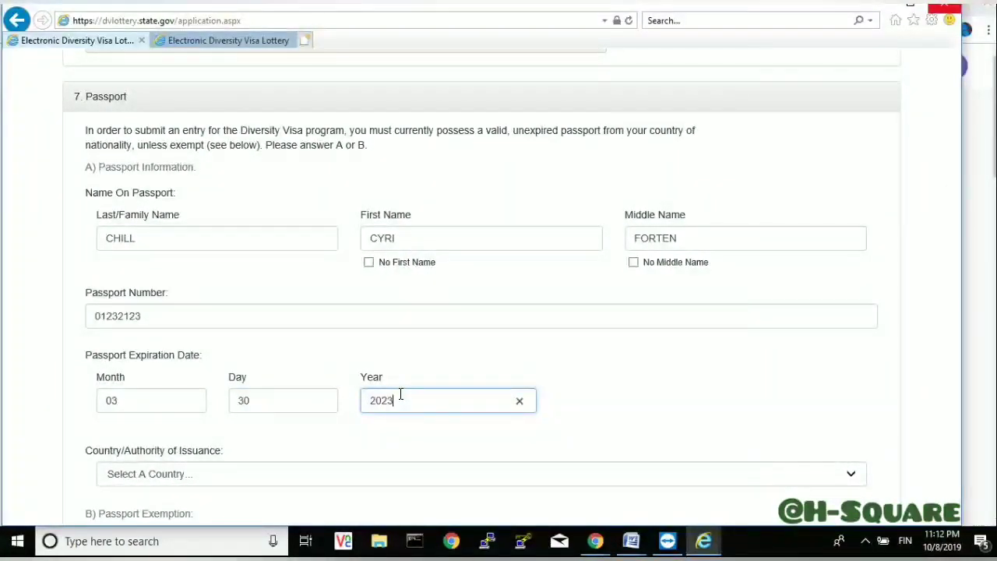
left_click(275, 479)
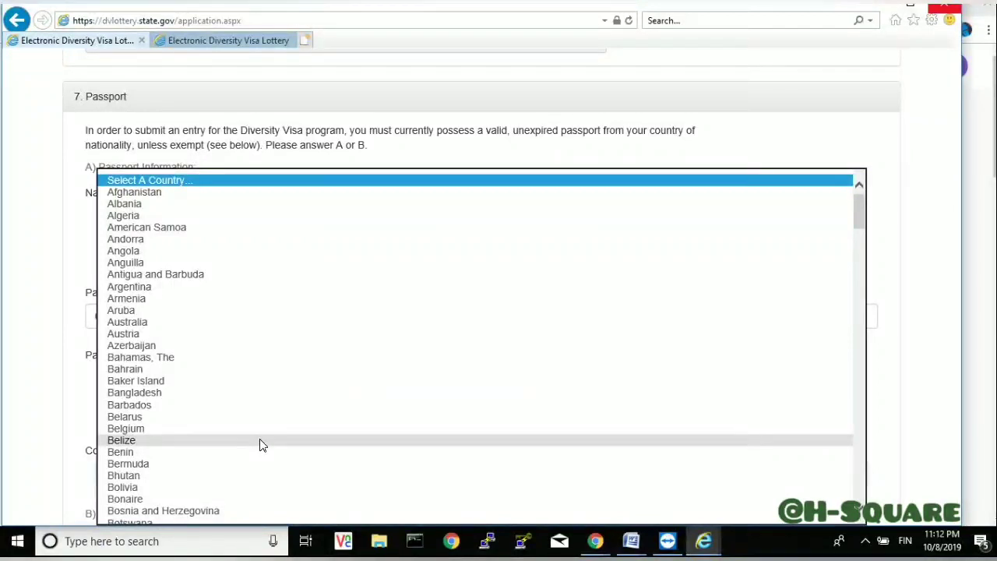
- Choose Cameroon as the passport's Country/Authority of Issuance
key("c")
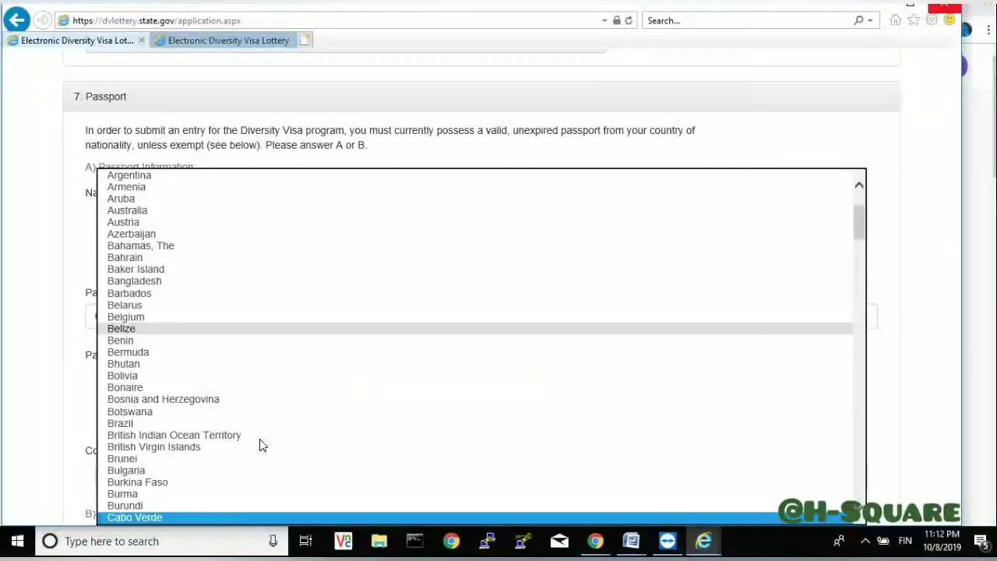
key("Down")
key("Down")
key("Down")
key("Up")
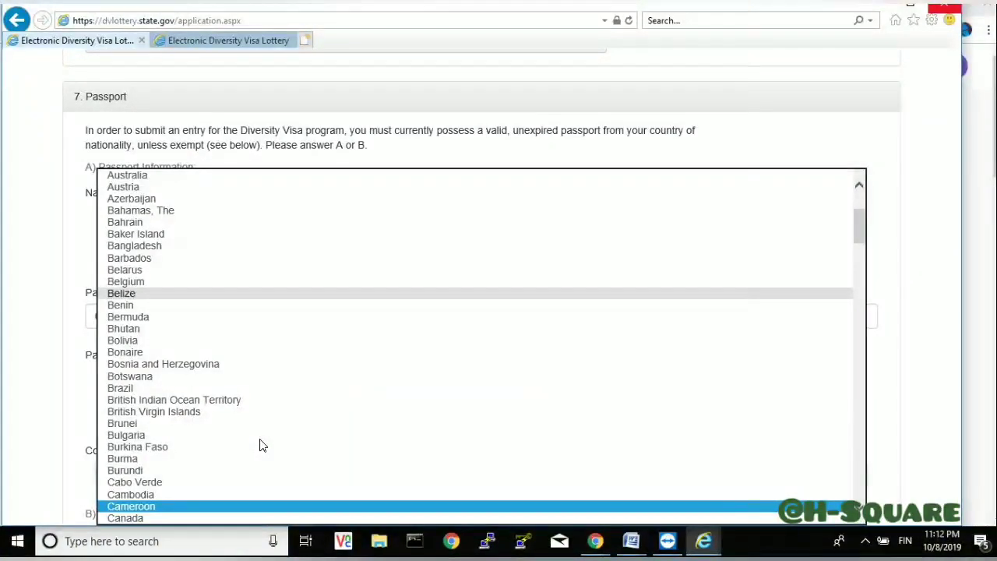
key("Up")
key("Up")
key("Up")
key("Up")
key("Up")
key("Up")
key("Up")
key("Up")
key("Up")
key("Up")
key("Up")
key("Up")
key("Up")
key("Up")
key("Up")
key("Up")
key("Up")
key("Up")
key("Up")
key("Up")
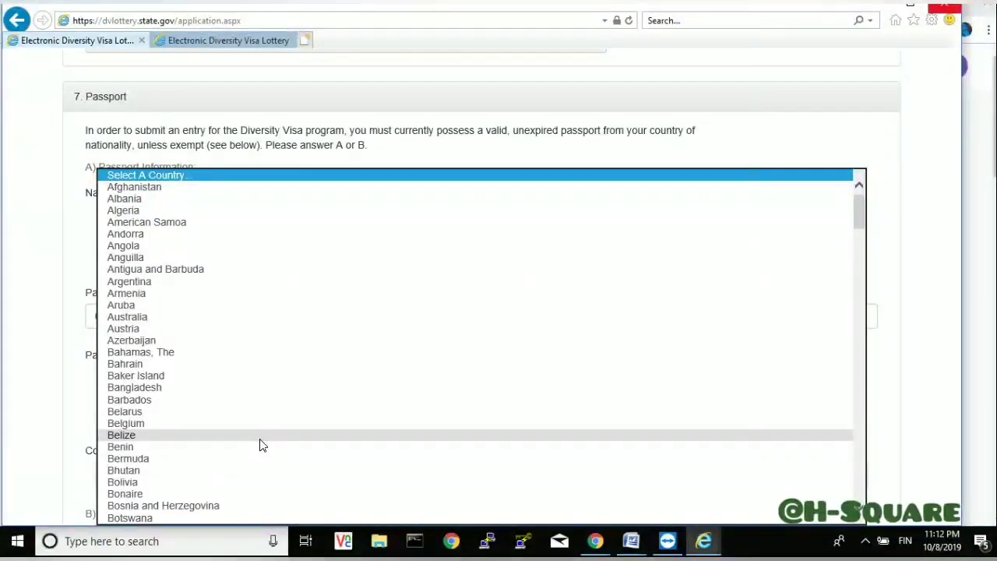
key("n")
key("Down")
key("Down")
key("Down")
key("Down")
key("Down")
key("Down")
key("Down")
key("Down")
key("Down")
key("Down")
key("Down")
key("Down")
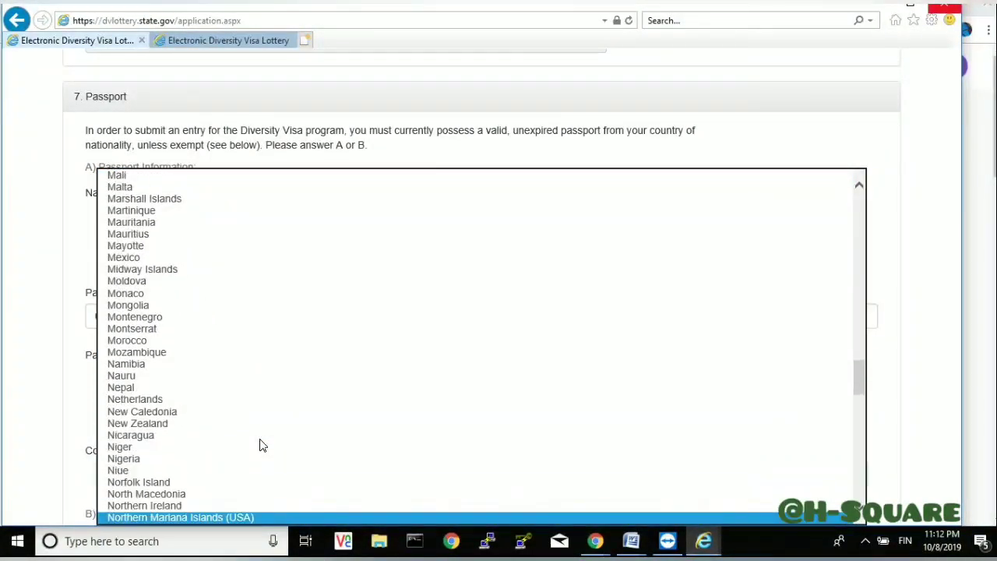
key("Down")
key("Down")
key("Down")
key("Down")
key("Down")
key("Down")
key("Down")
key("Up")
key("Up")
key("Up")
key("Up")
key("Up")
key("Up")
key("Up")
key("Up")
key("c")
key("Down")
key("Down")
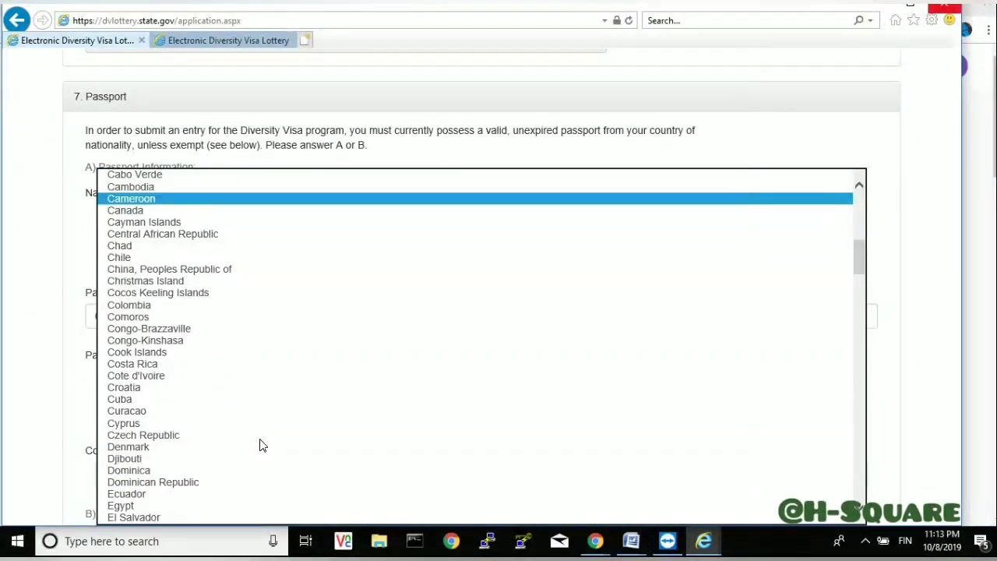
key("Return")
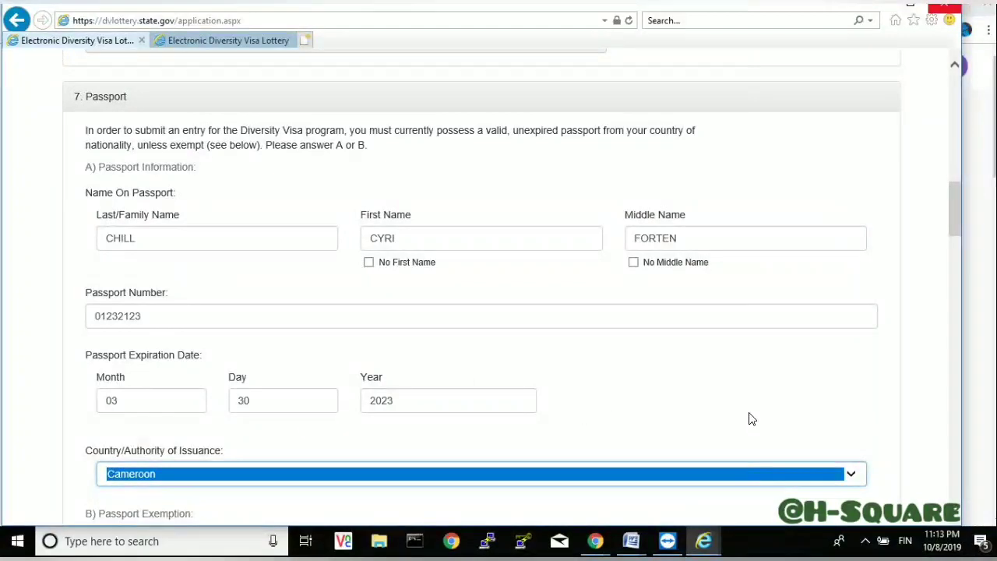
left_click(754, 408)
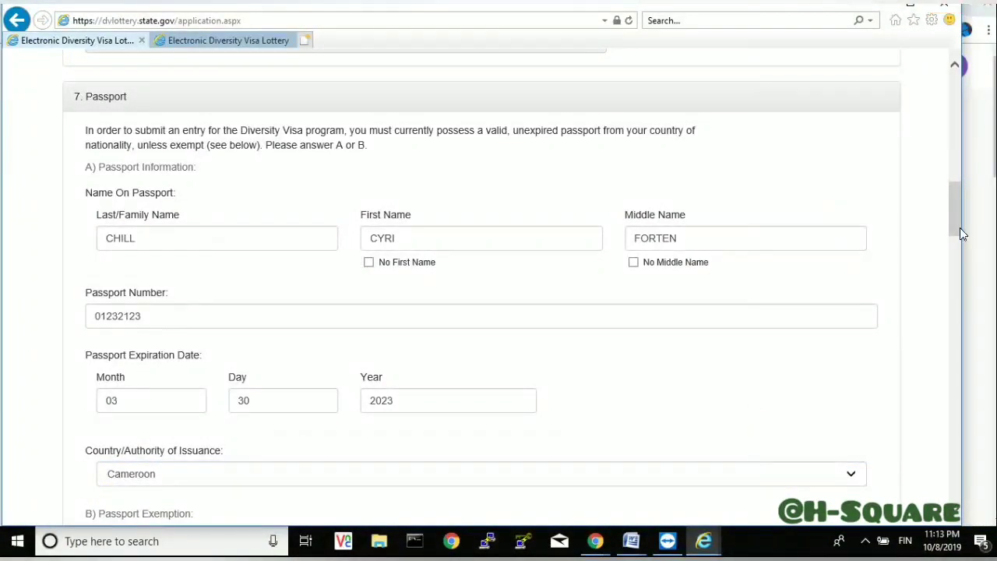
- Scroll past the Passport Exemption section, leaving it unclaimed, to Entrant Photograph
left_click_drag(959, 227, 952, 262)
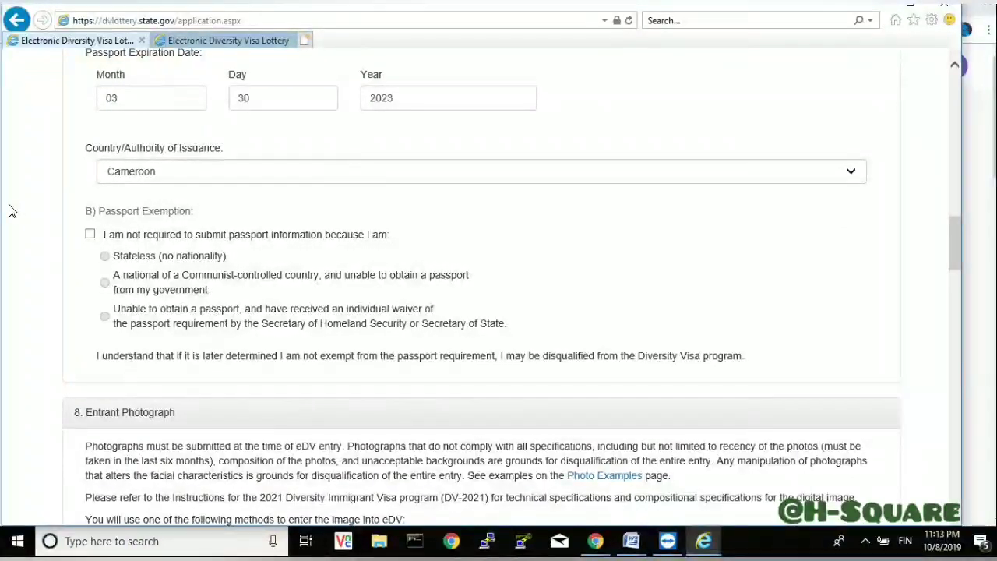
left_click_drag(79, 217, 763, 377)
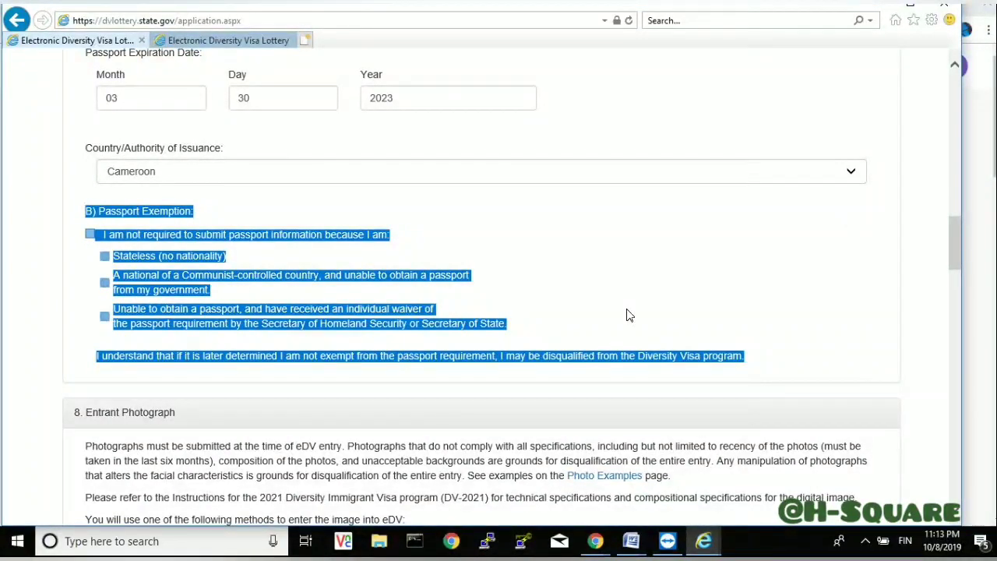
left_click(505, 276)
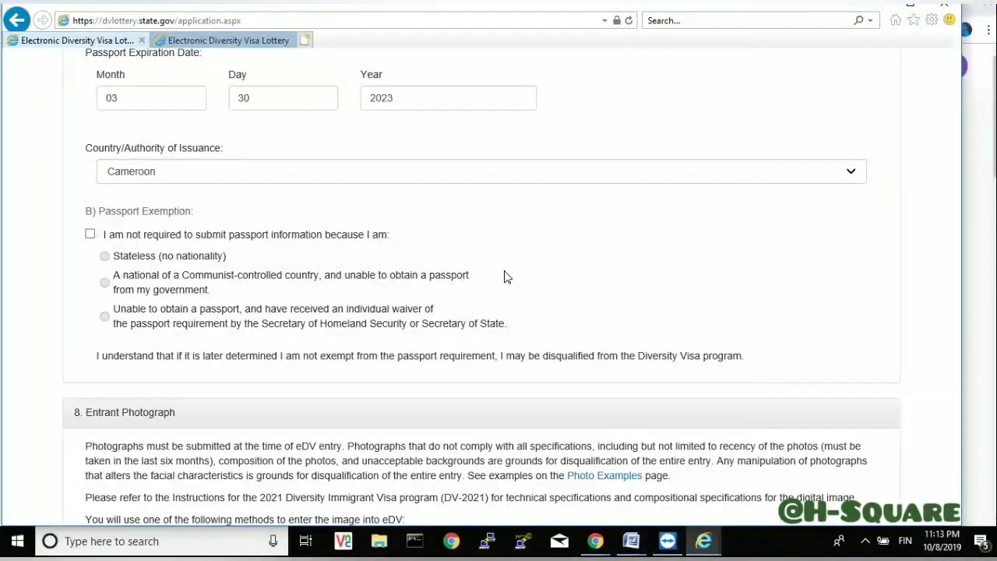
left_click_drag(81, 216, 768, 377)
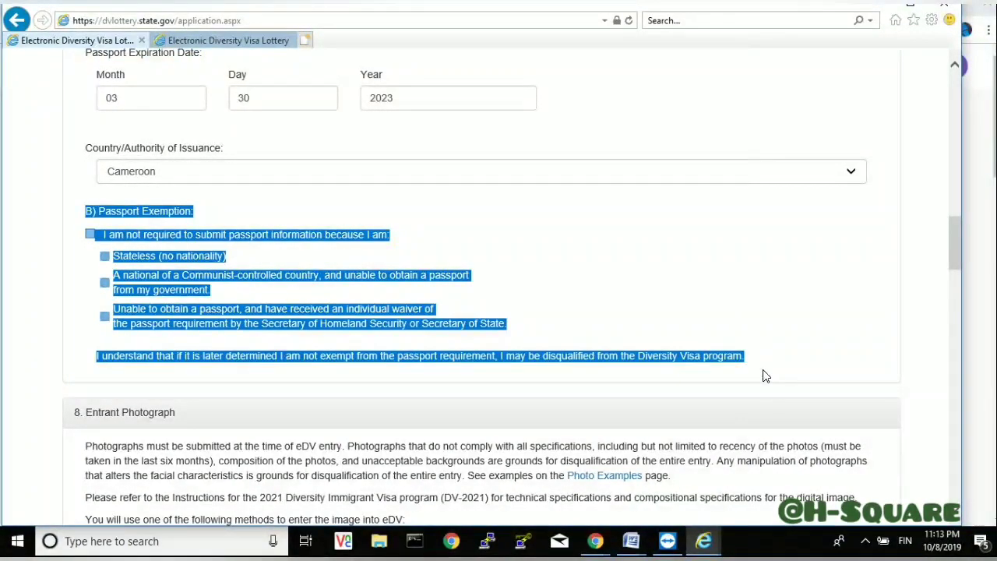
left_click(765, 375)
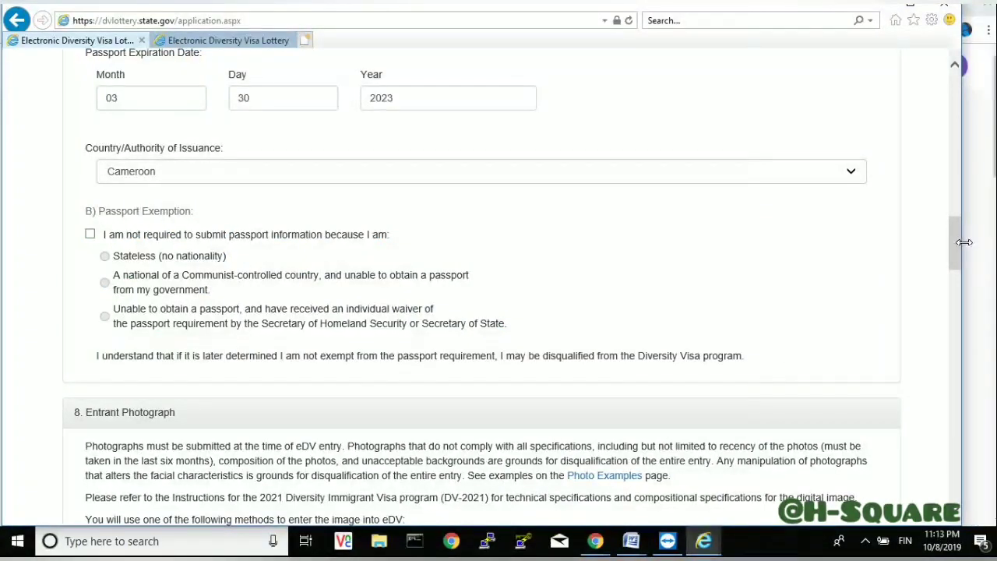
left_click_drag(955, 242, 951, 282)
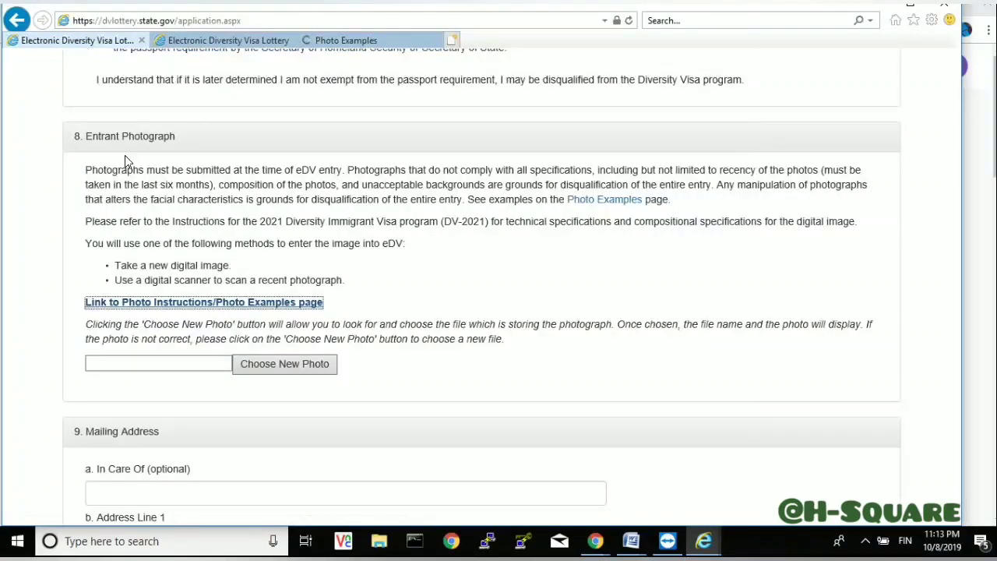
- Open the Photo Tool linked under 'Already have a photo?' on the Photo Examples page
left_click_drag(335, 309, 75, 309)
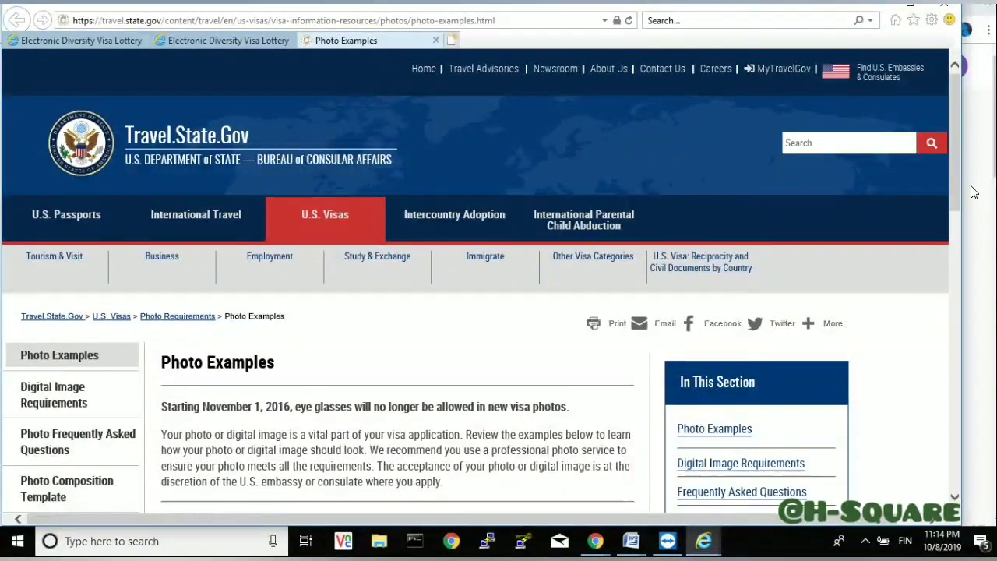
left_click_drag(955, 178, 977, 286)
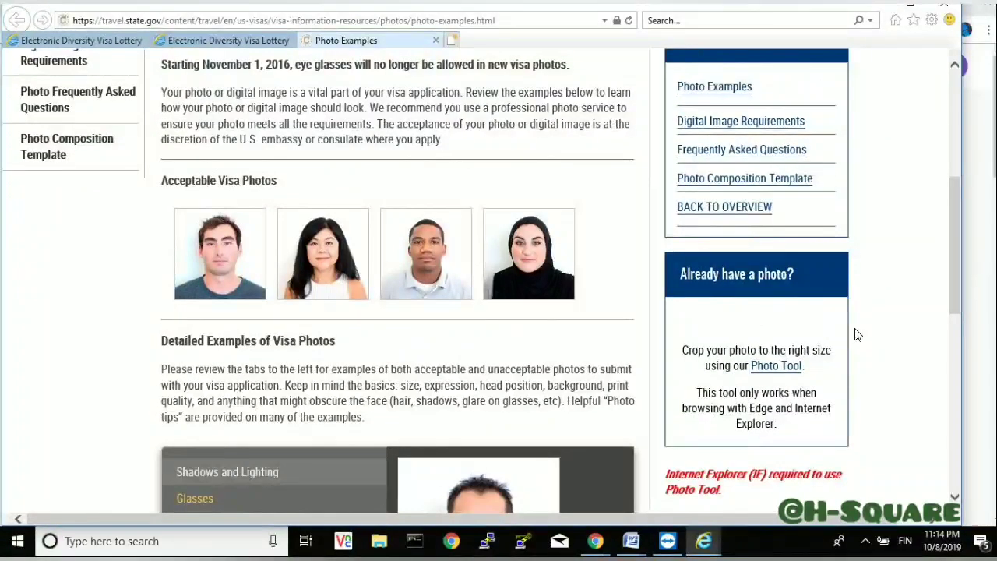
left_click_drag(812, 369, 750, 366)
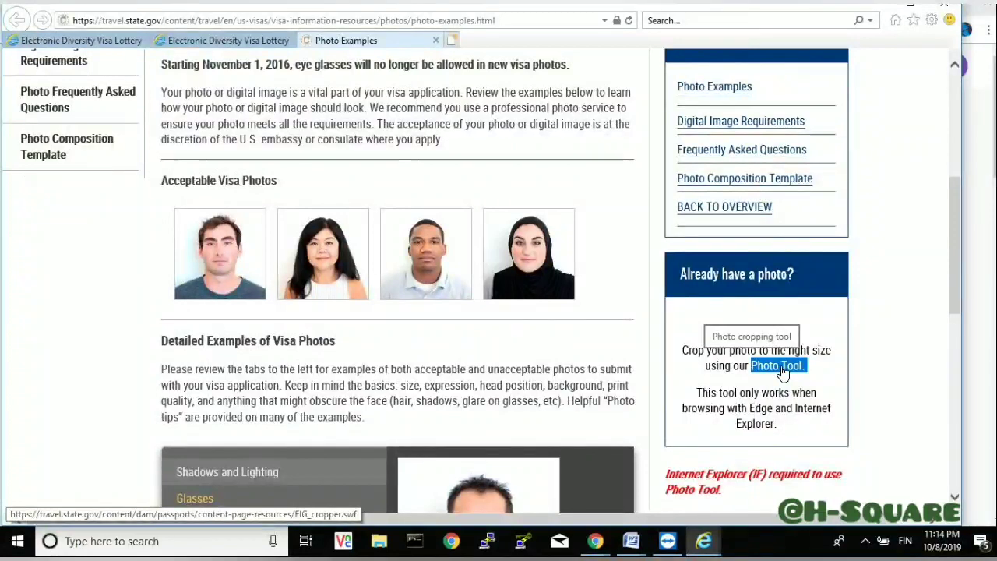
left_click(783, 373)
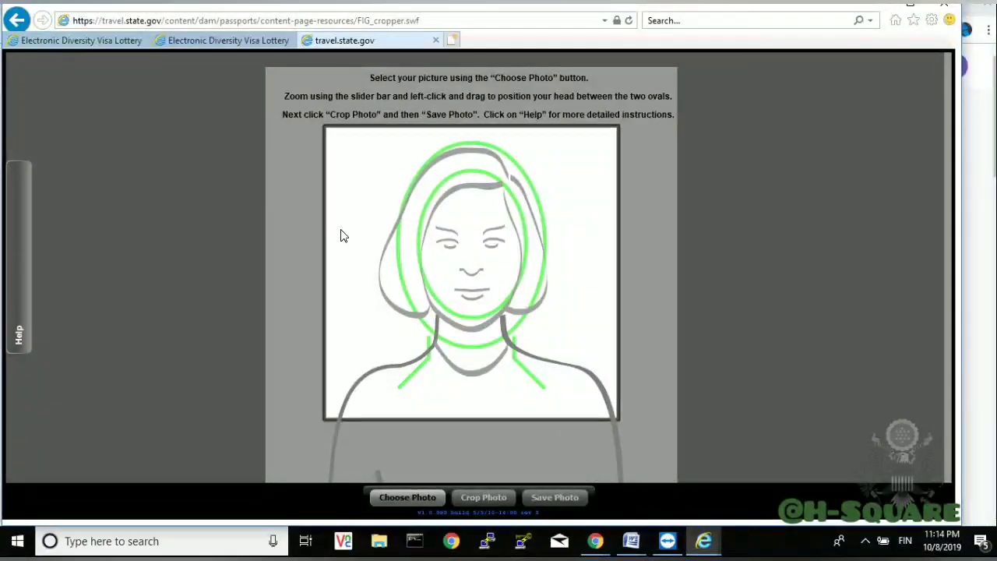
- Browse to the Pictures folder and select the dvpic photo file
left_click(406, 499)
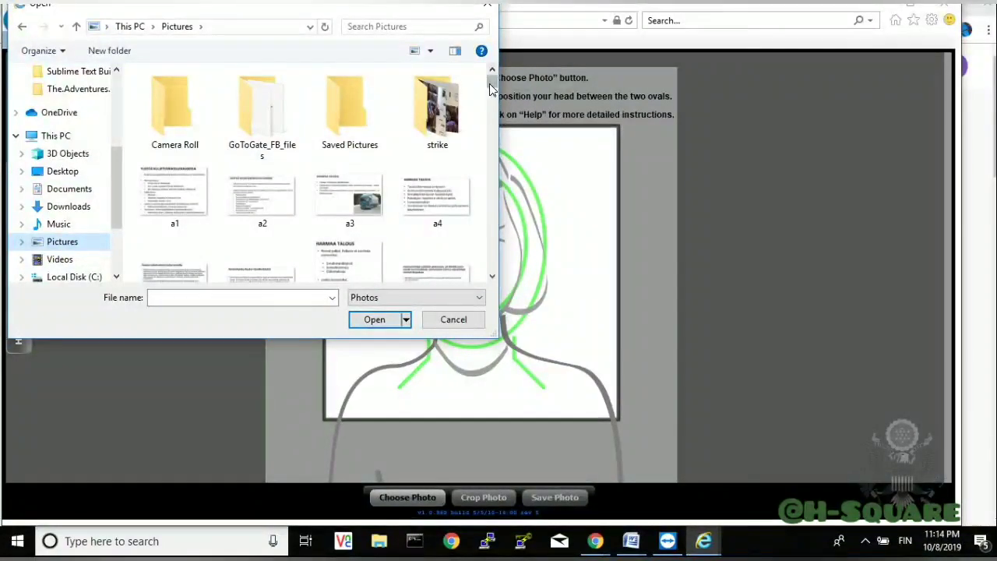
scroll(490, 89, "down", 10)
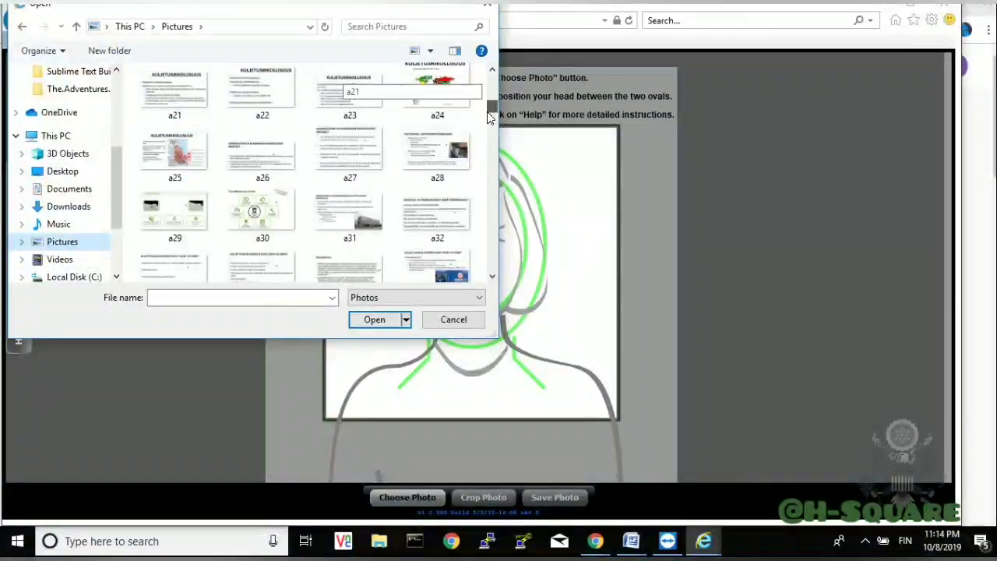
scroll(480, 171, "down", 15)
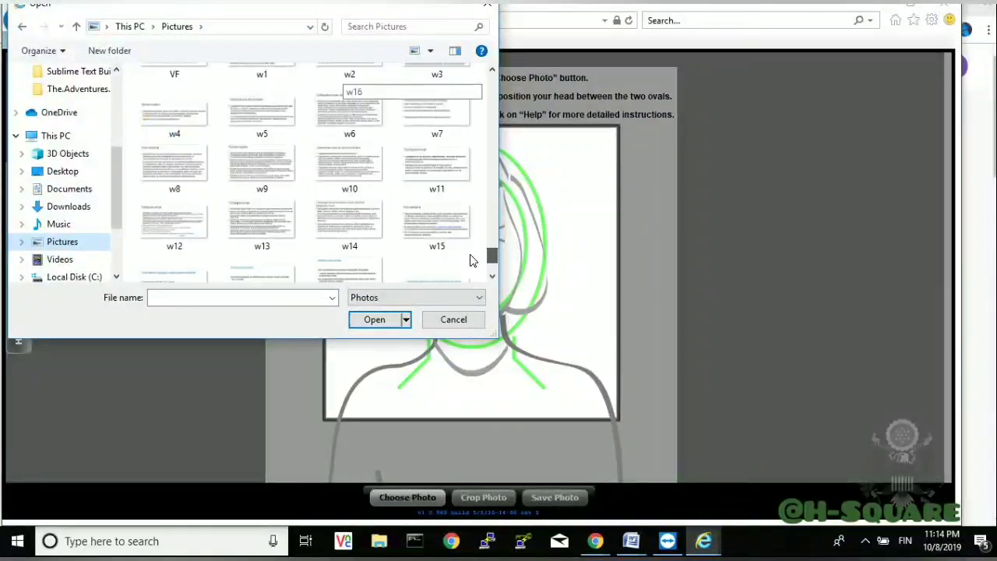
left_click_drag(492, 264, 520, 148)
left_click(183, 187)
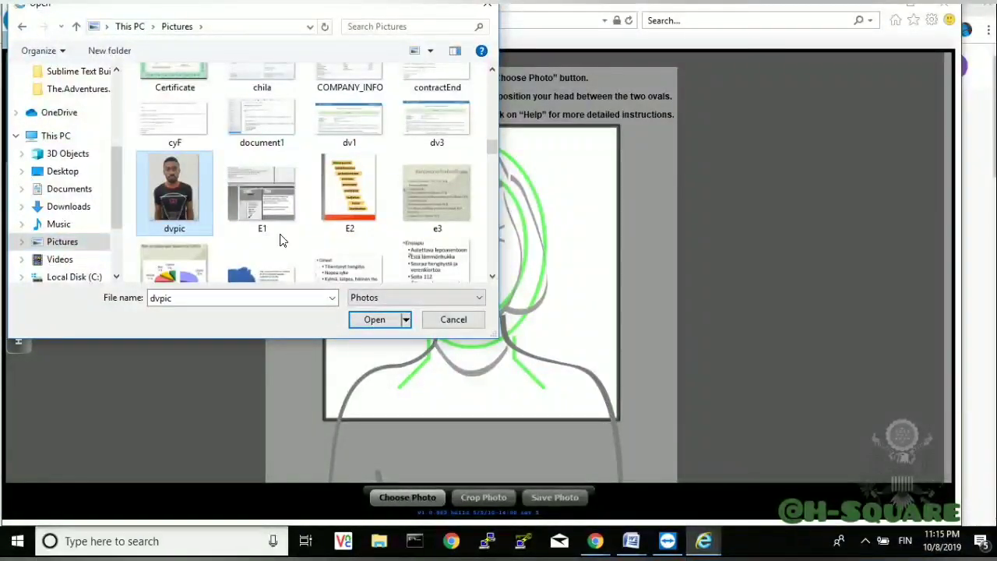
- Load dvpic and position it, zoomed to about 0.74, with the face between the ovals
left_click(377, 320)
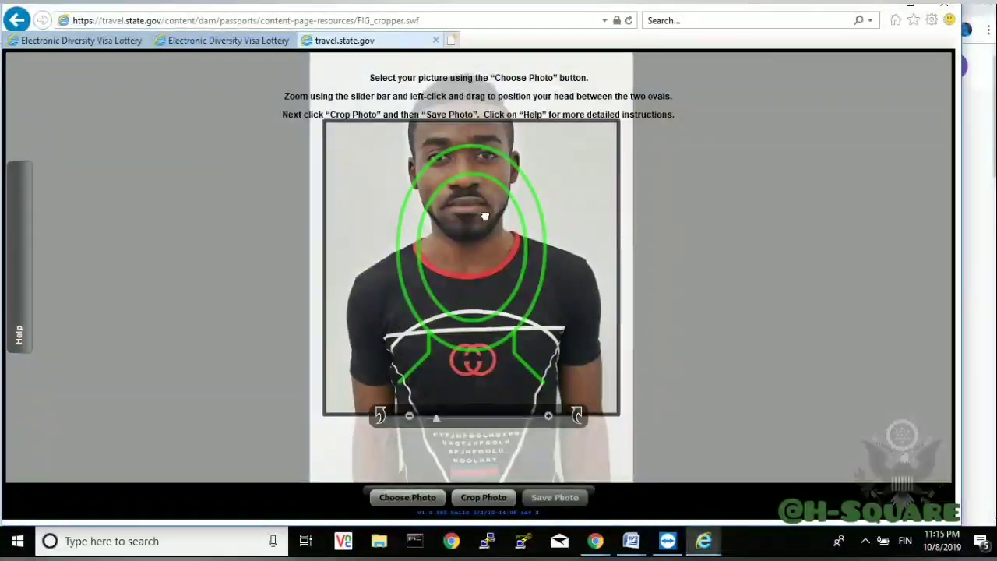
left_click_drag(480, 219, 492, 323)
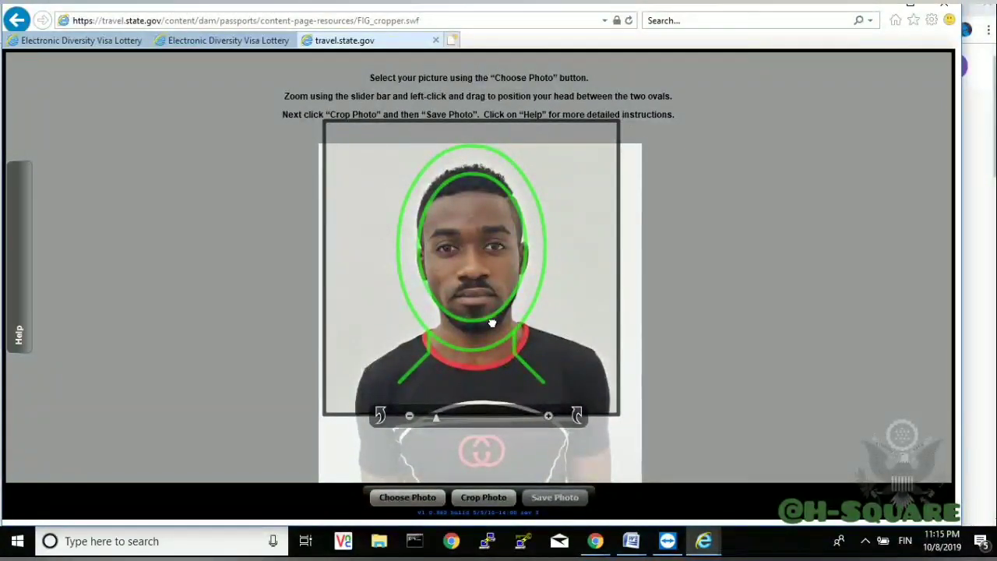
left_click_drag(492, 324, 491, 322)
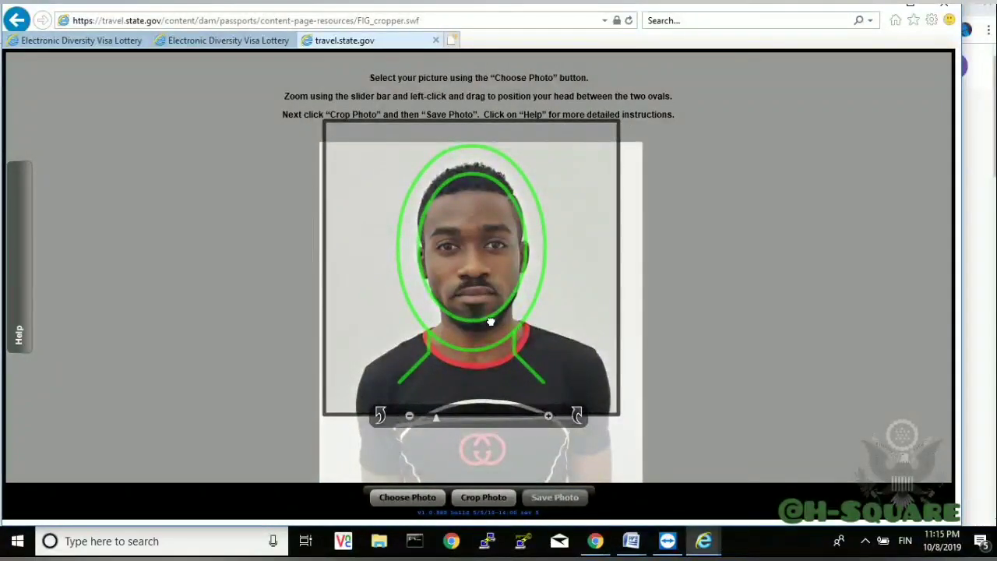
left_click_drag(491, 322, 488, 304)
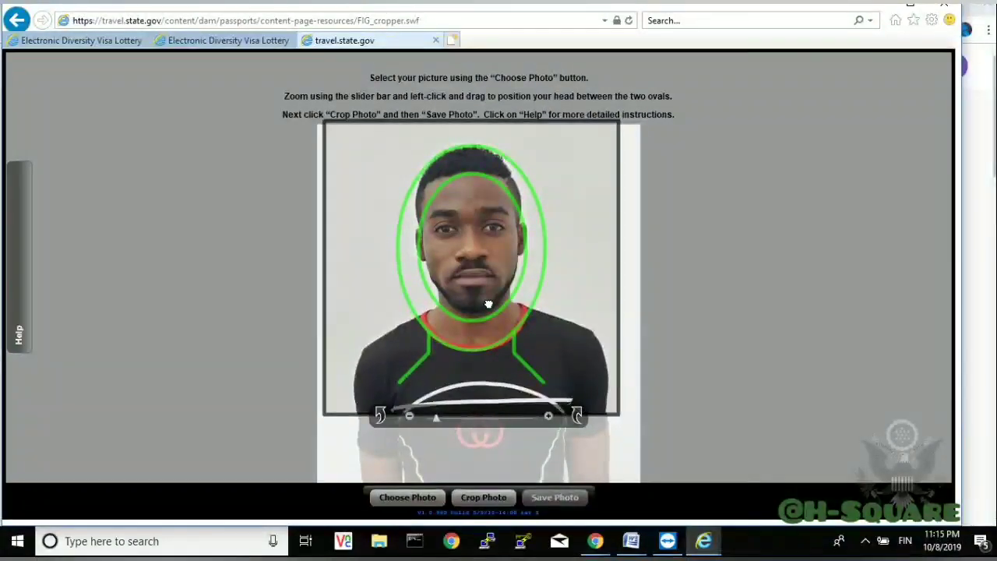
mouse_move(489, 304)
left_mouse_down()
mouse_move(486, 296)
mouse_move(490, 318)
left_mouse_up()
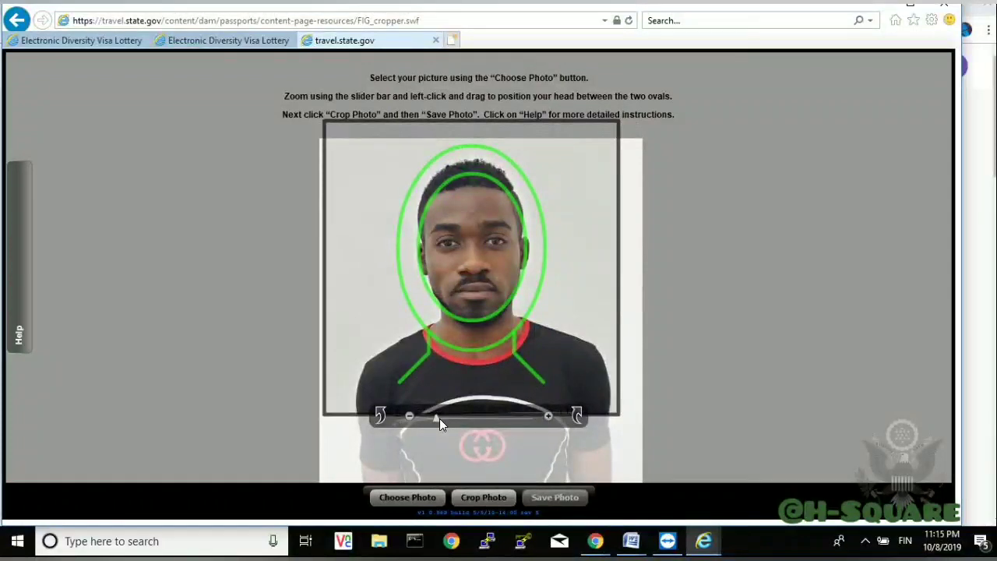
left_click_drag(438, 418, 475, 419)
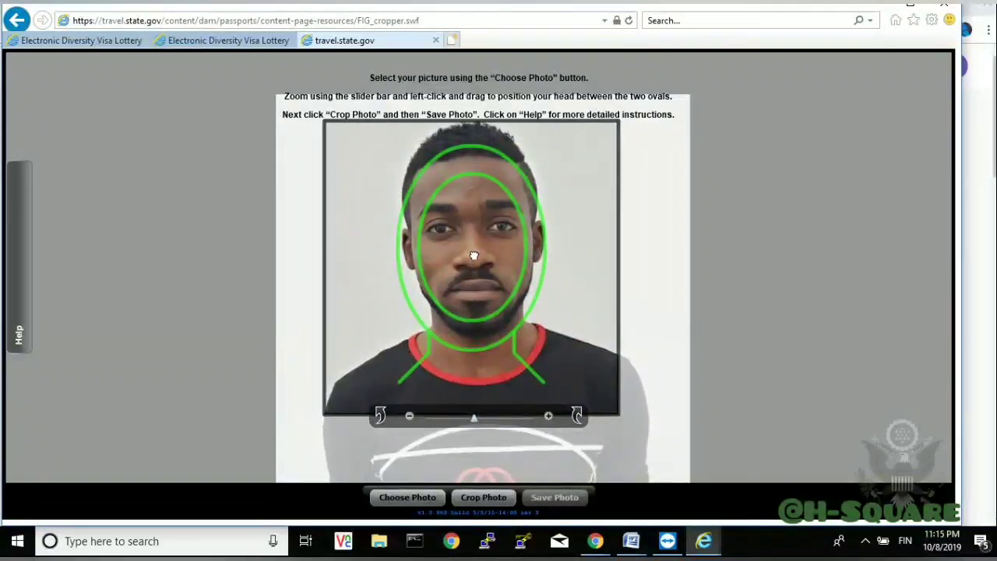
- Zoom and nudge the dvpic photo in small steps until the head sits between both green ovals
left_click_drag(476, 257, 469, 278)
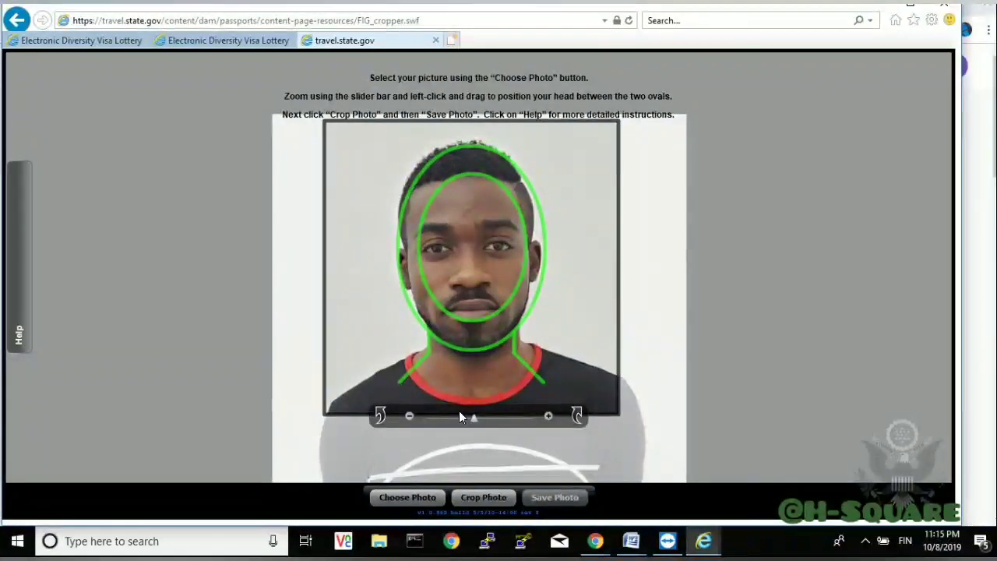
mouse_move(472, 417)
left_mouse_down()
mouse_move(508, 418)
mouse_move(414, 426)
mouse_move(534, 421)
mouse_move(438, 421)
mouse_move(462, 420)
left_mouse_up()
mouse_move(478, 363)
left_mouse_down()
mouse_move(490, 363)
mouse_move(480, 365)
left_mouse_up()
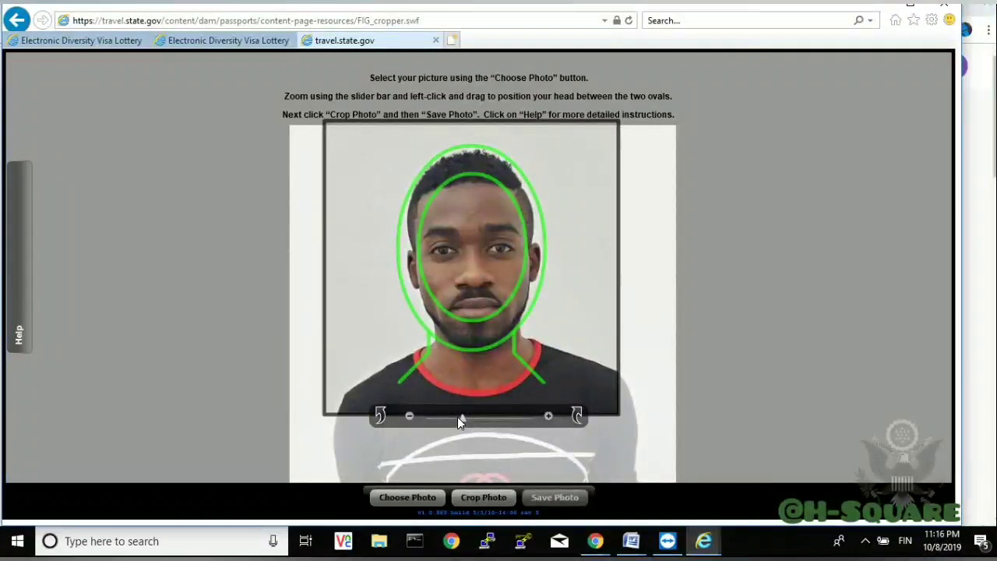
left_click_drag(458, 416, 469, 418)
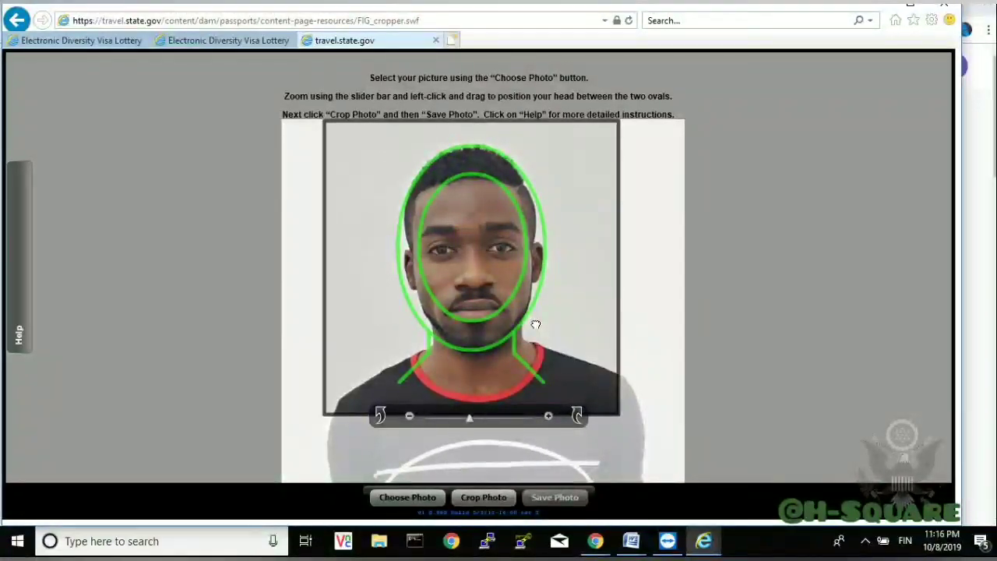
left_click_drag(534, 325, 533, 324)
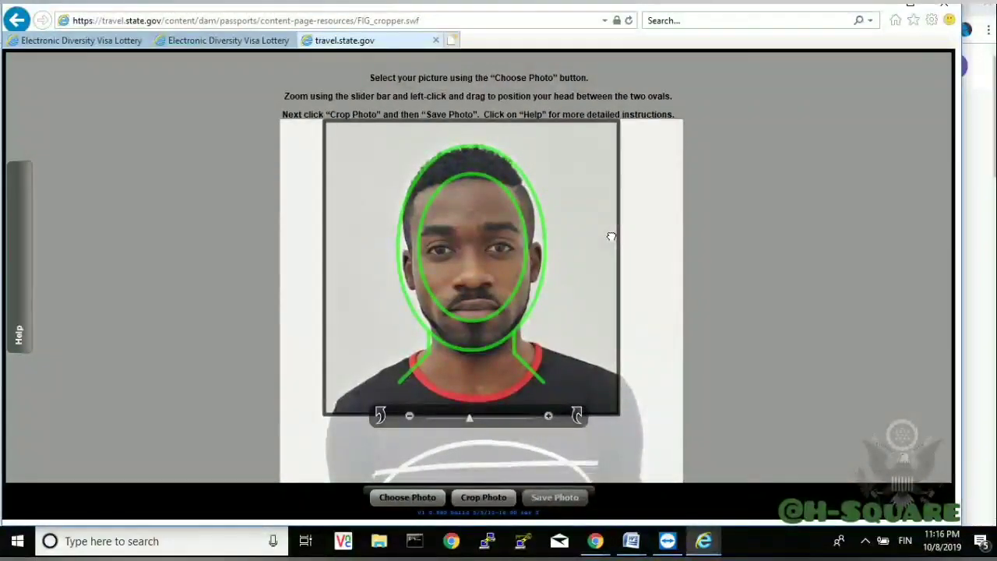
left_click_drag(614, 235, 613, 237)
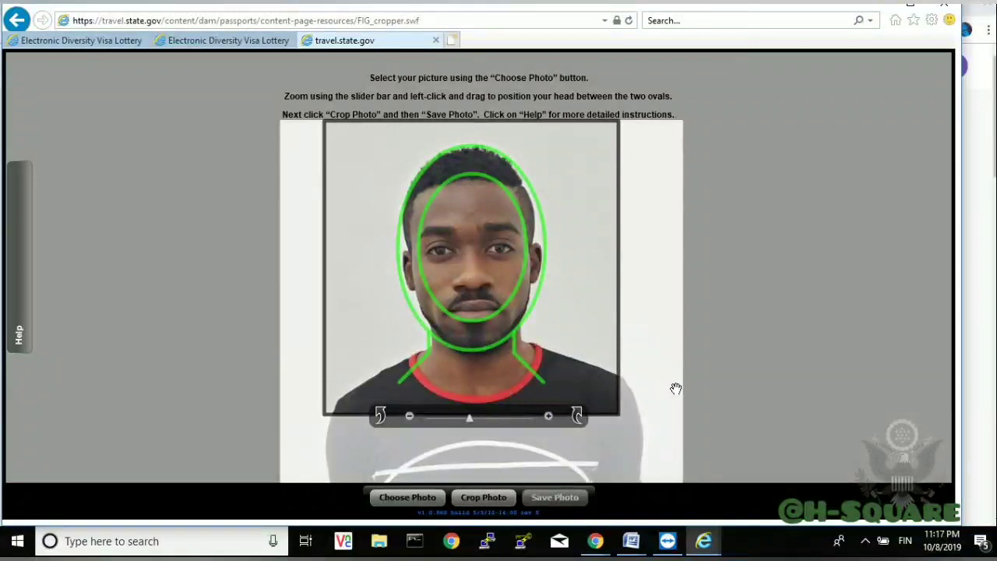
- Crop the framed photo and save the result as CROPPED-dvpic
left_click(469, 499)
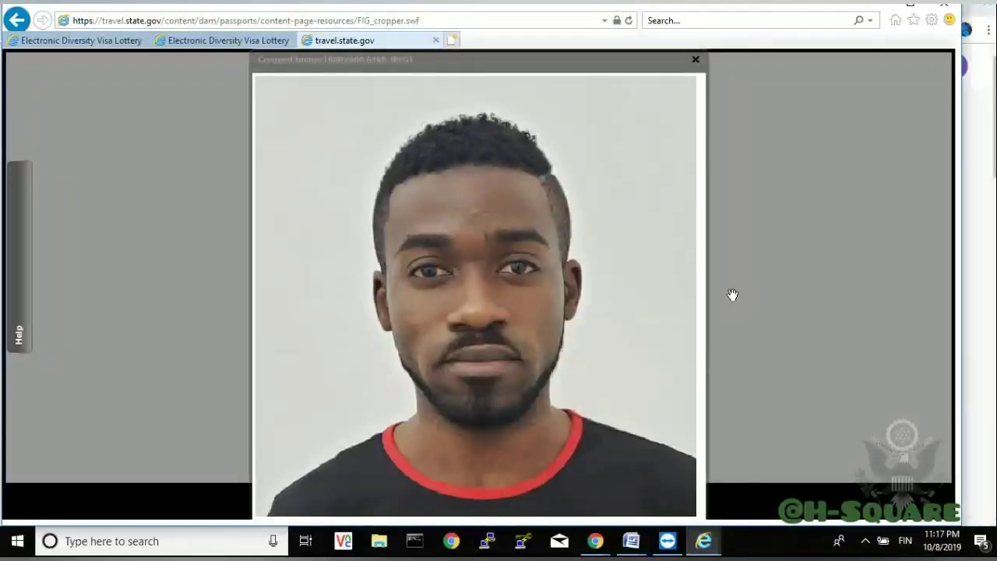
left_click(607, 262)
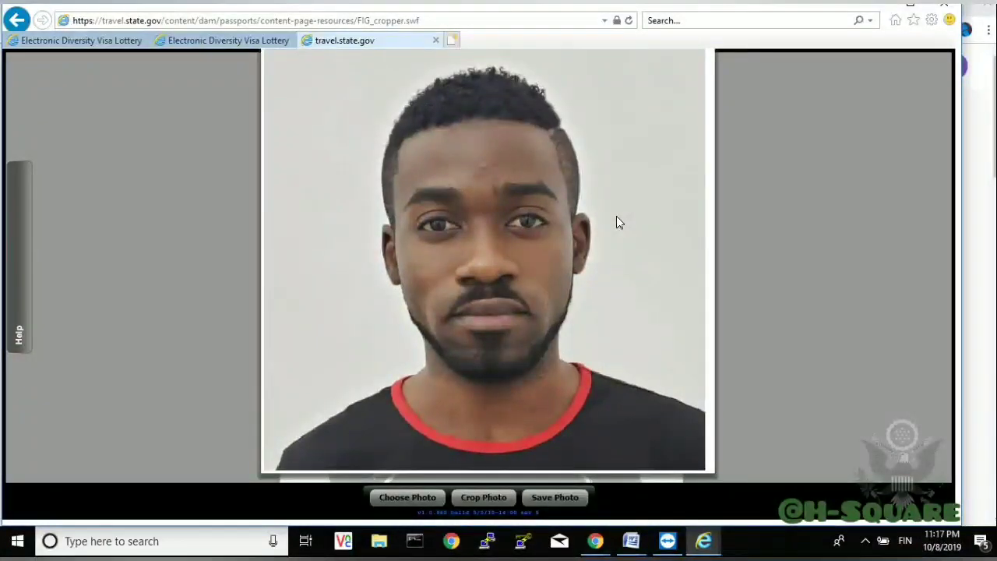
left_click(555, 497)
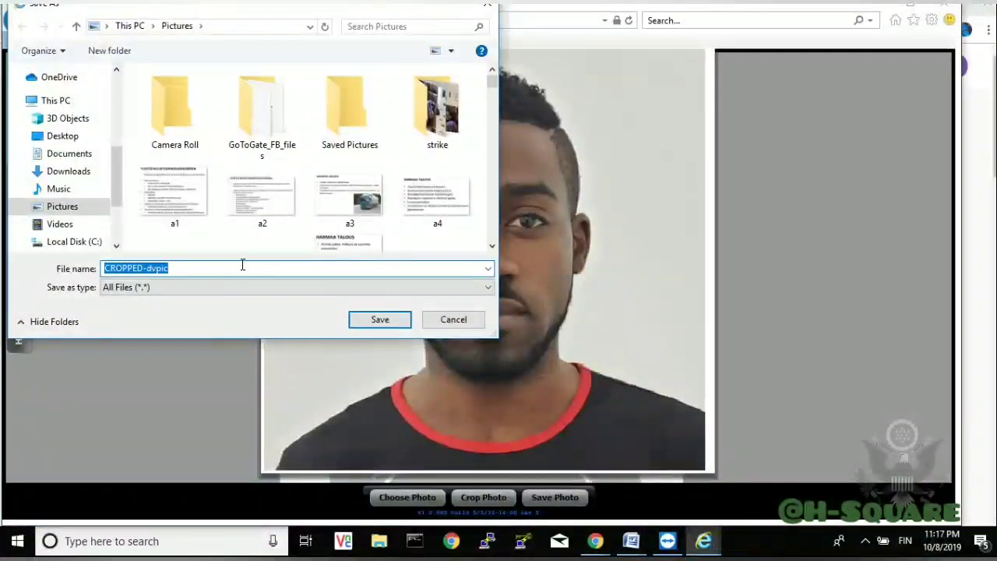
left_click(370, 324)
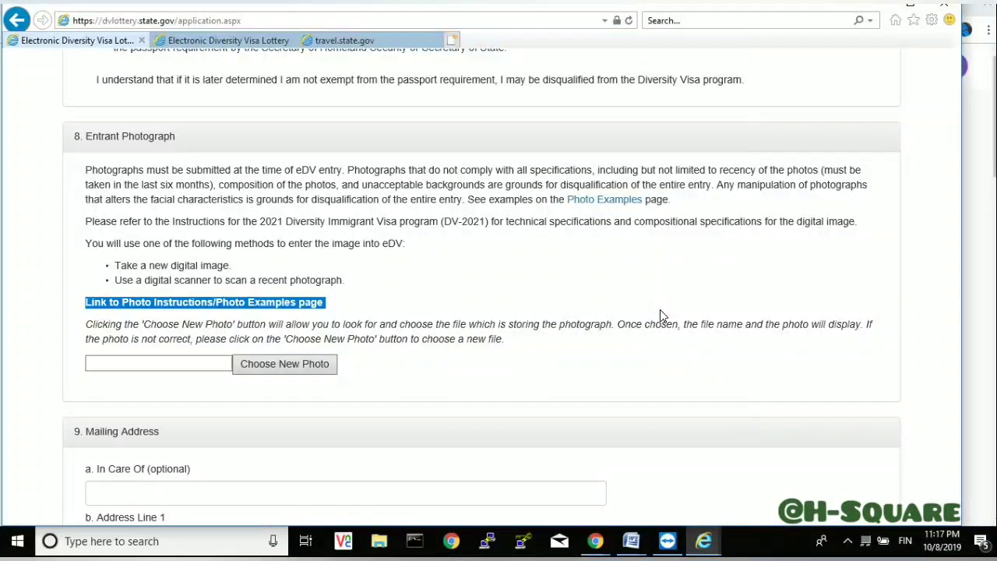
- Upload CROPPED-dvpic from the Pictures folder as the entrant photograph
left_click(254, 369)
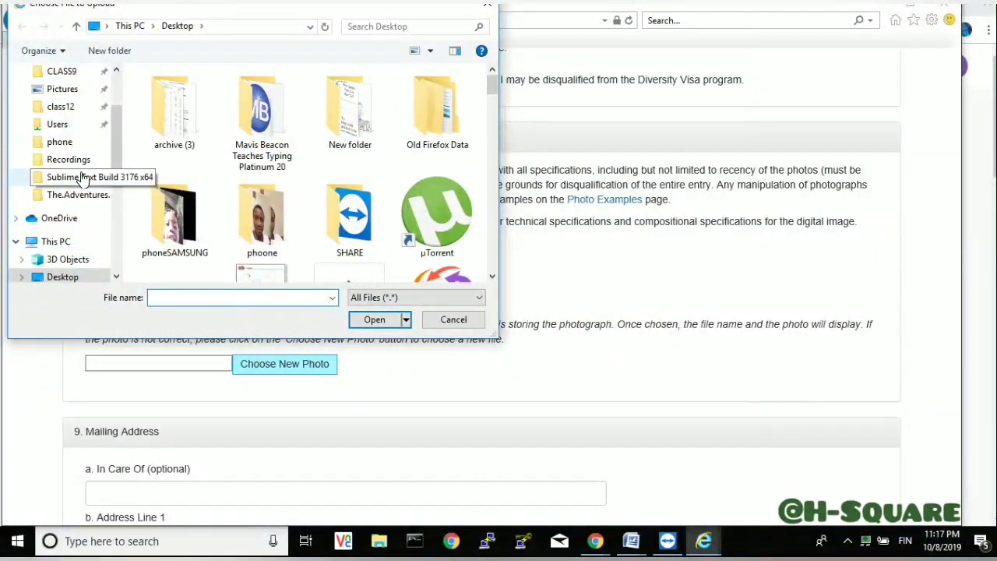
left_click(81, 91)
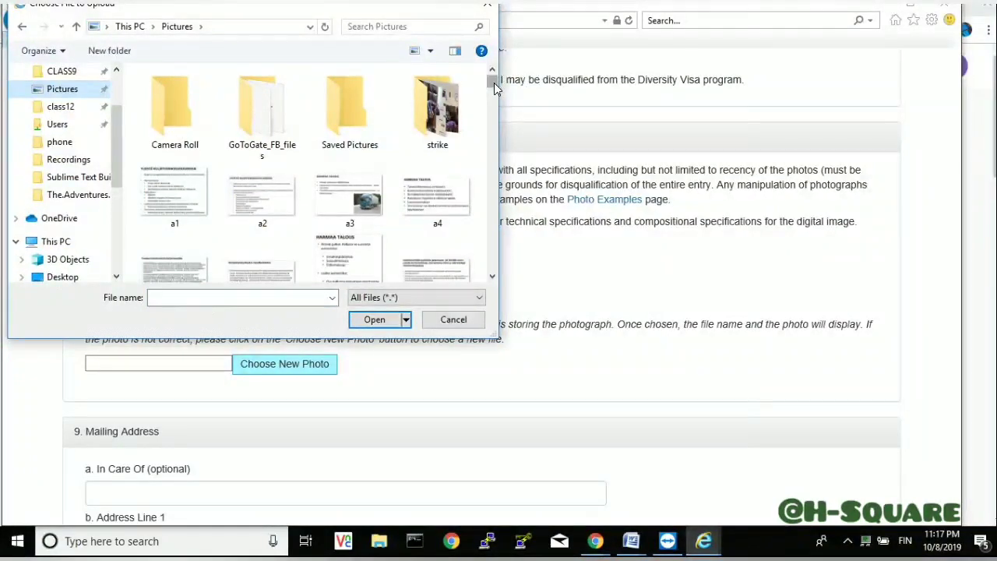
left_click_drag(495, 84, 495, 137)
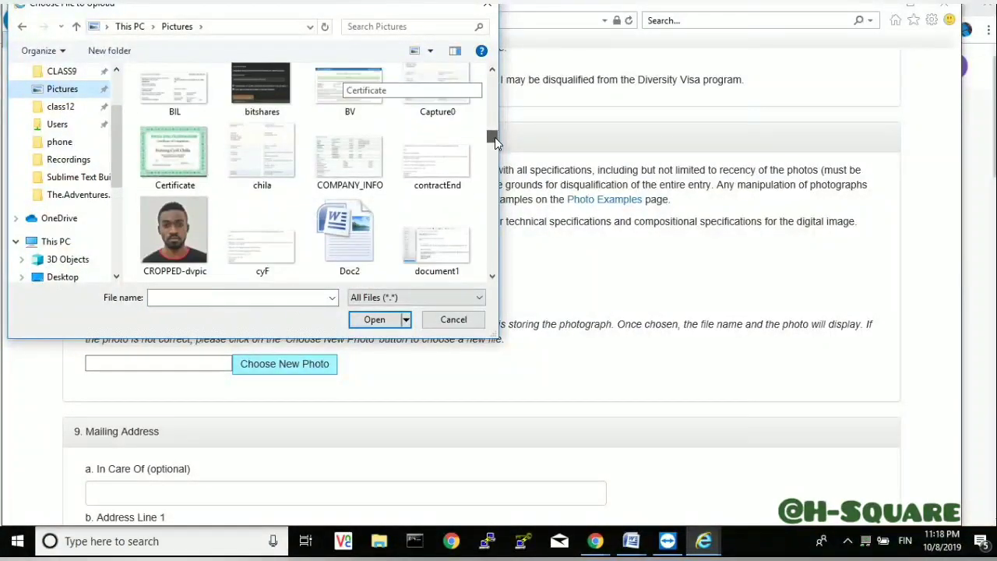
left_click(173, 232)
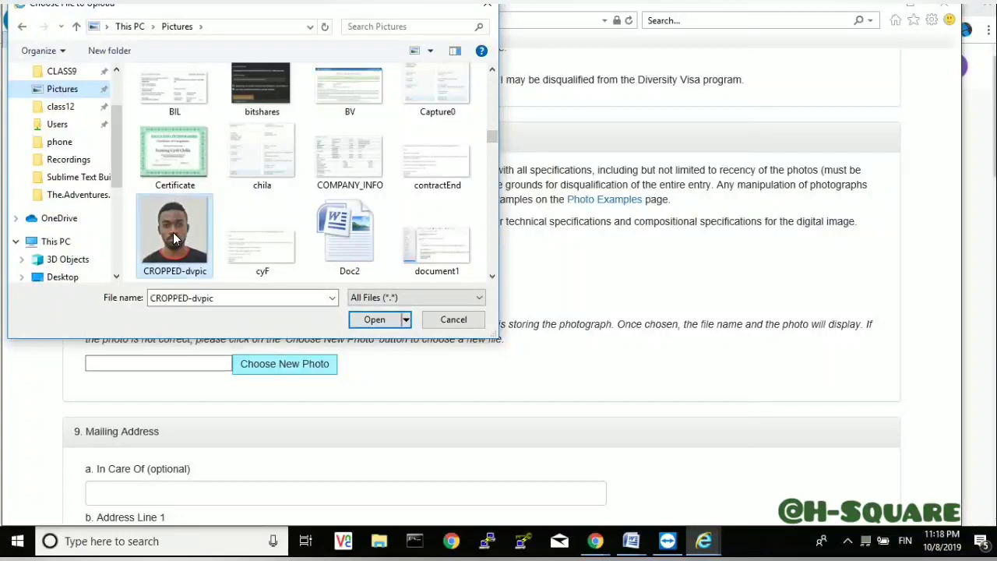
left_click(375, 321)
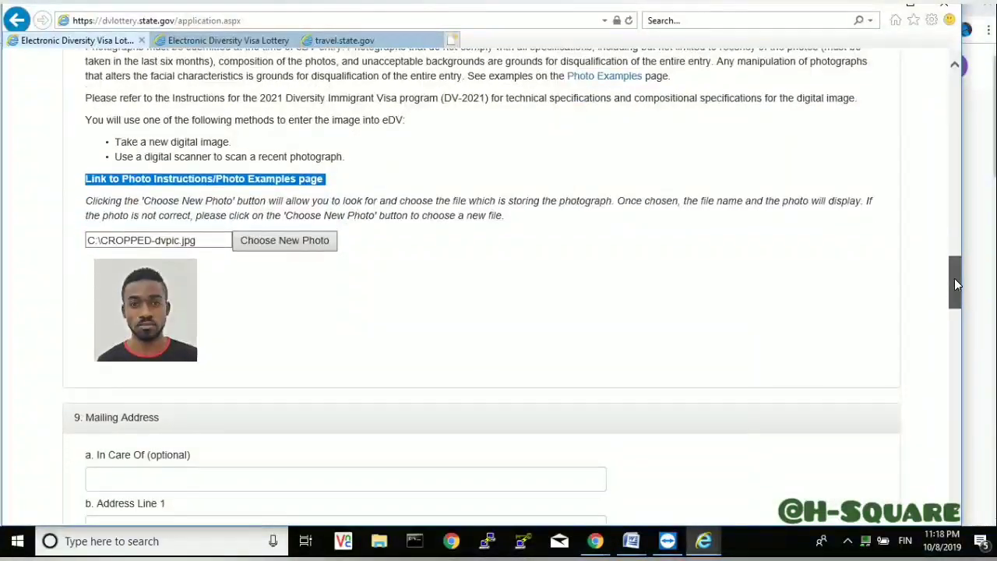
- Enter the mailing address's street line, city and district
left_click_drag(956, 284, 958, 304)
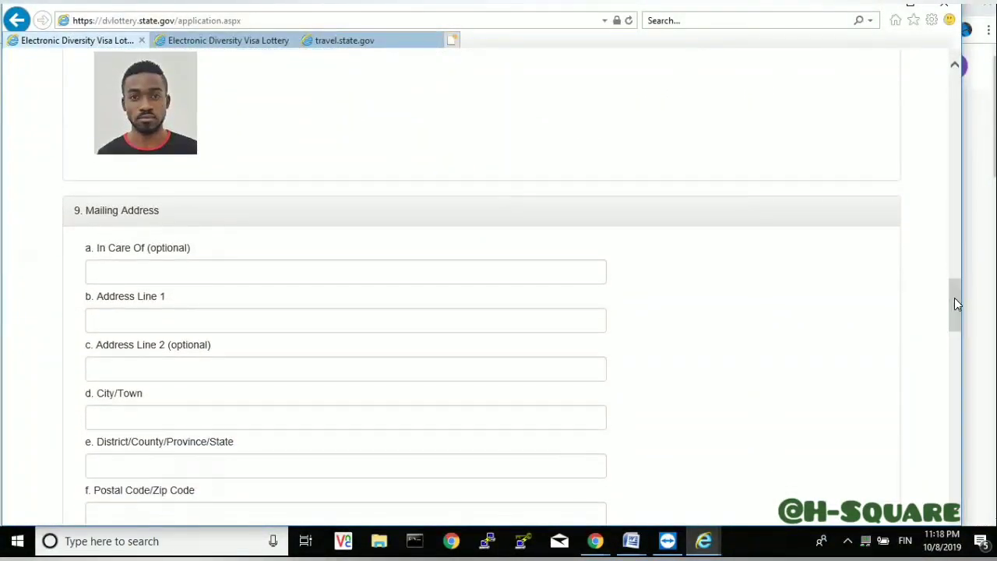
left_click(287, 273)
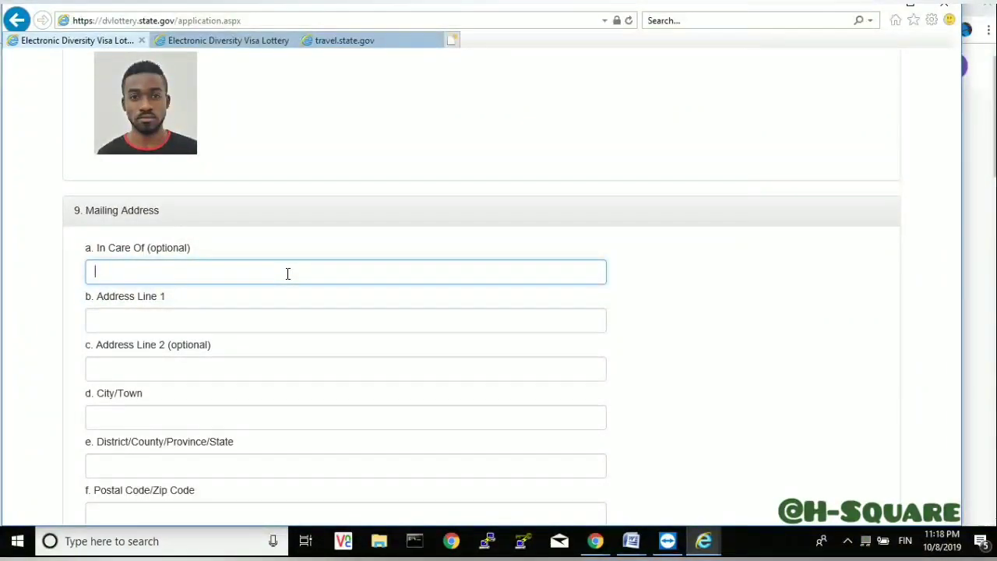
left_click(222, 324)
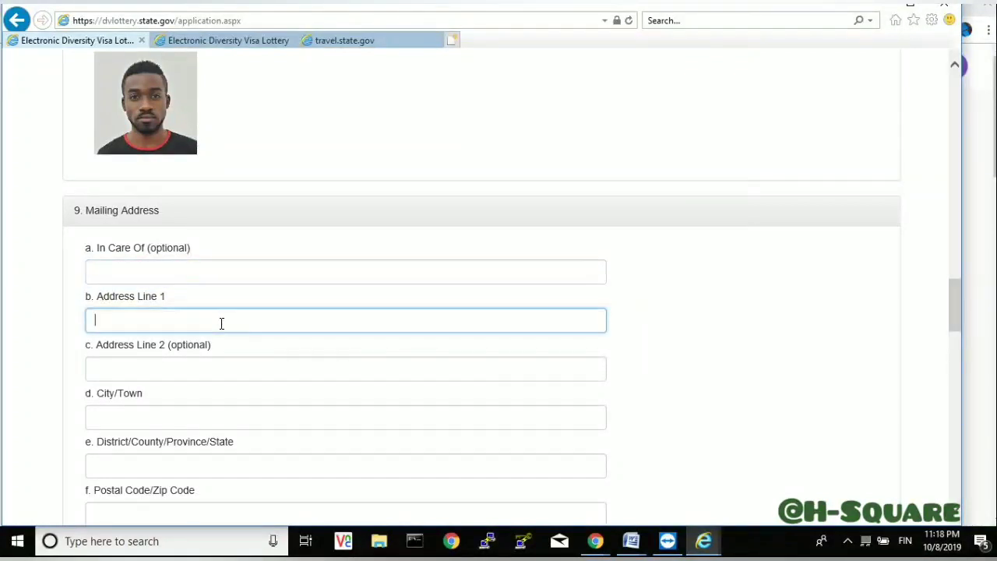
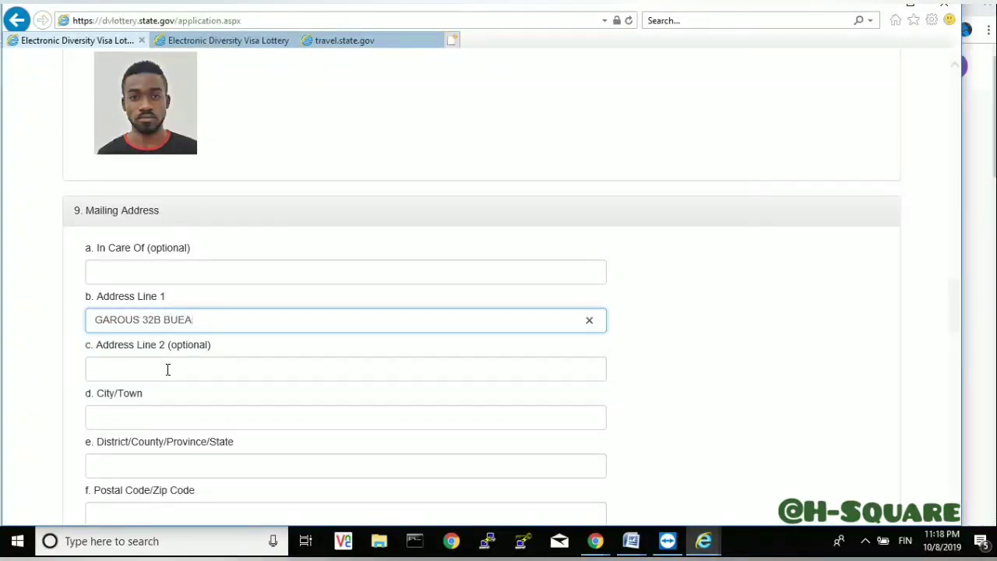
left_click(138, 374)
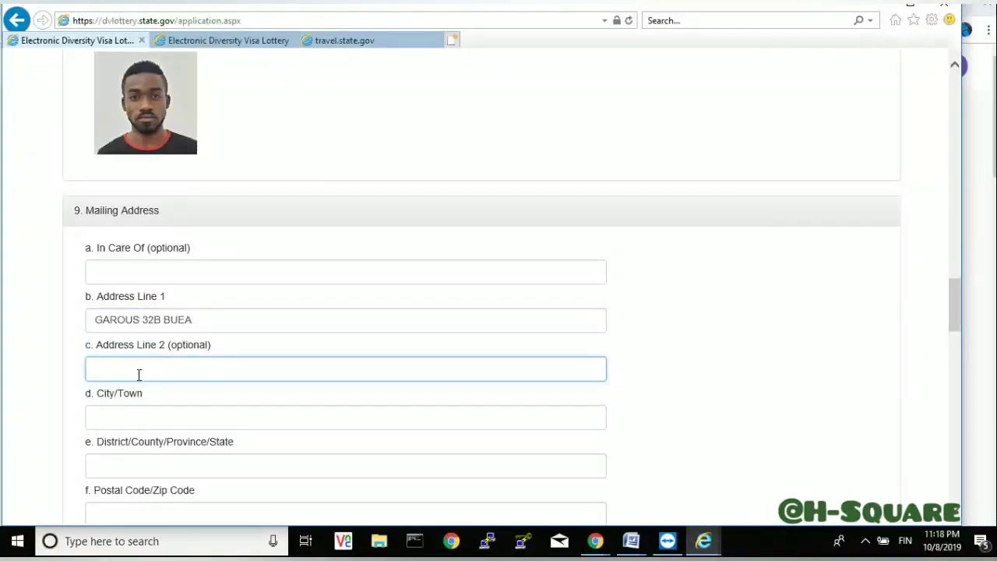
left_click(133, 423)
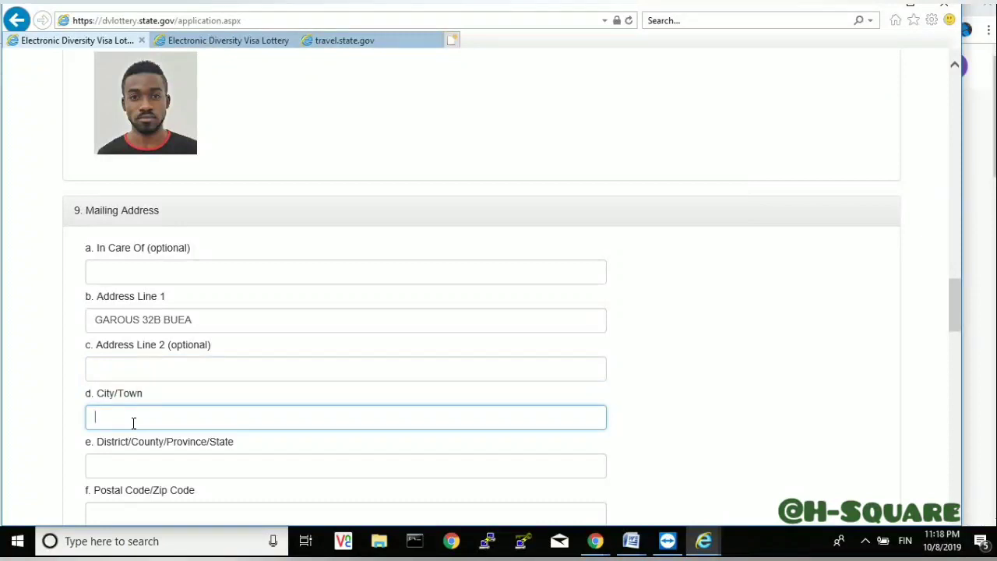
type("BAMENDA")
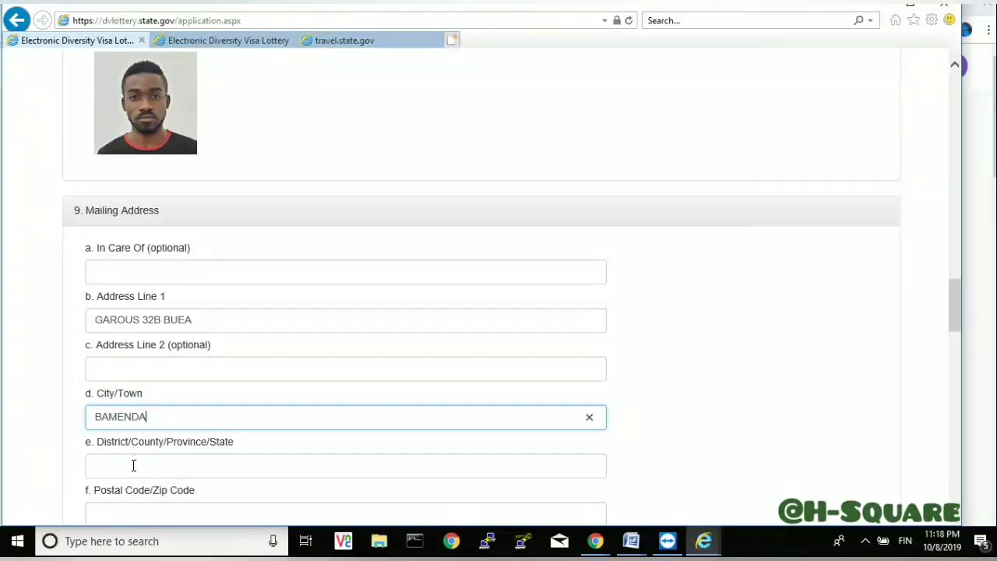
left_click(134, 465)
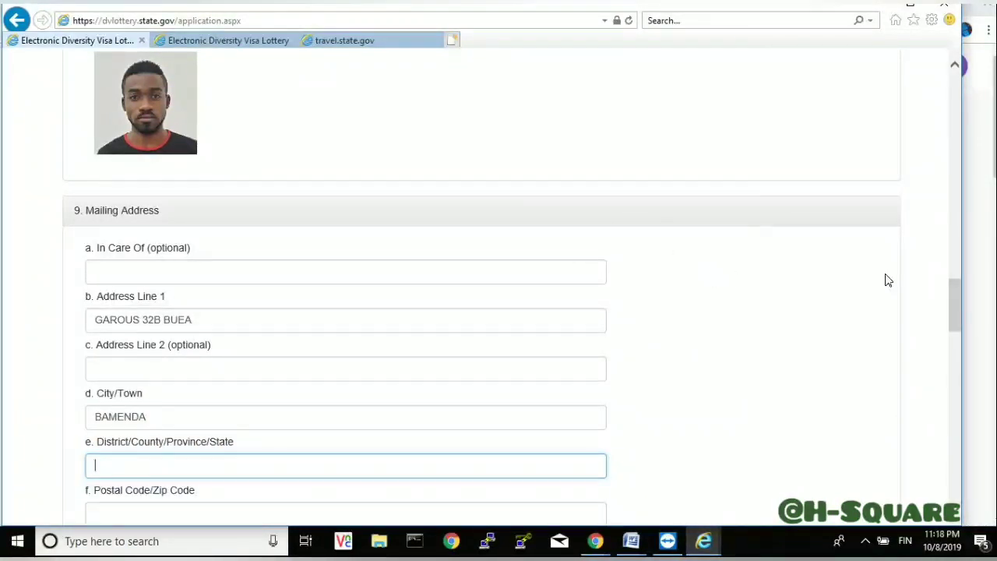
left_click_drag(951, 302, 951, 317)
type("BA")
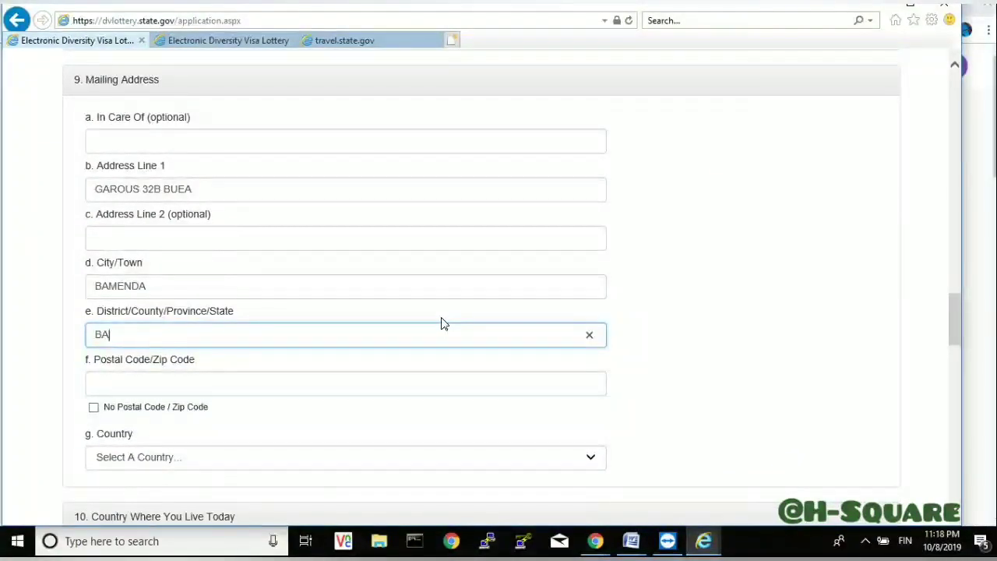
type("MENDA")
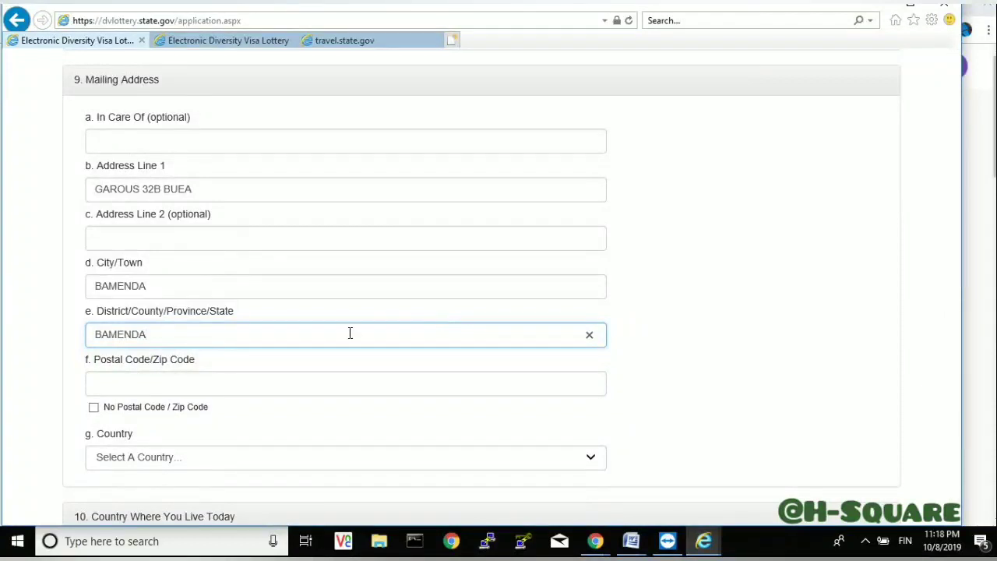
- Tick No Postal Code / Zip Code and choose Cameroon as the mailing address country
left_click(179, 383)
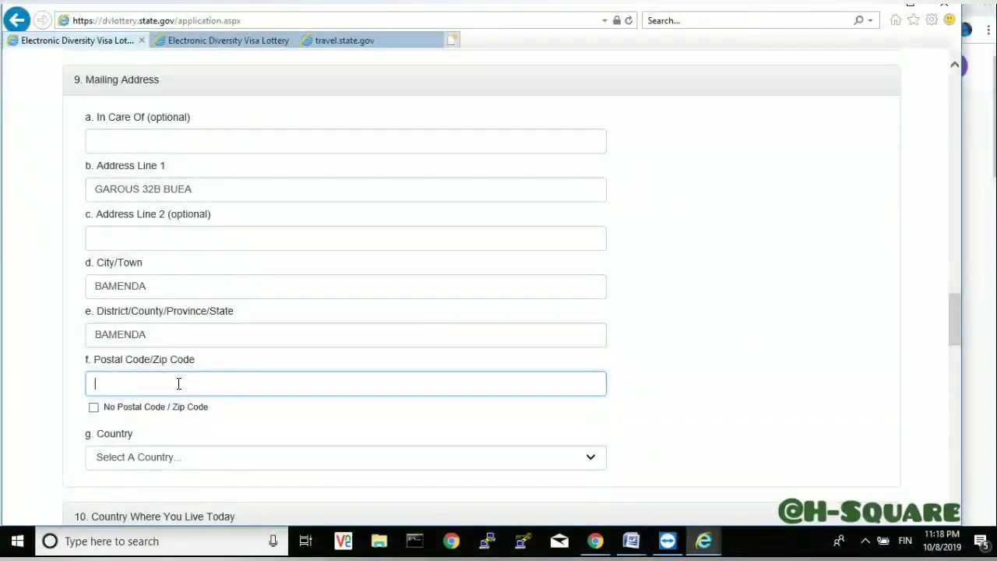
left_click(93, 409)
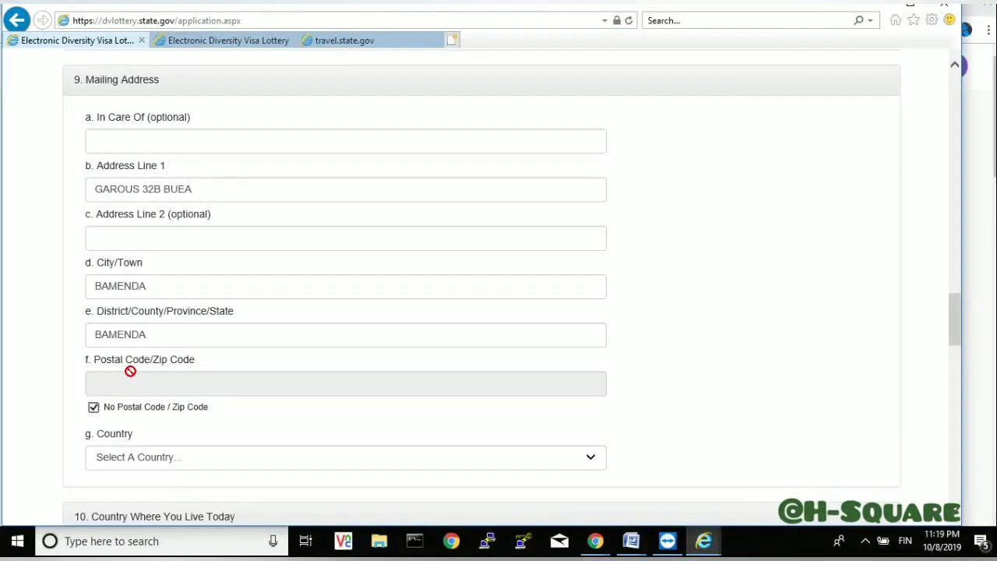
left_click(136, 460)
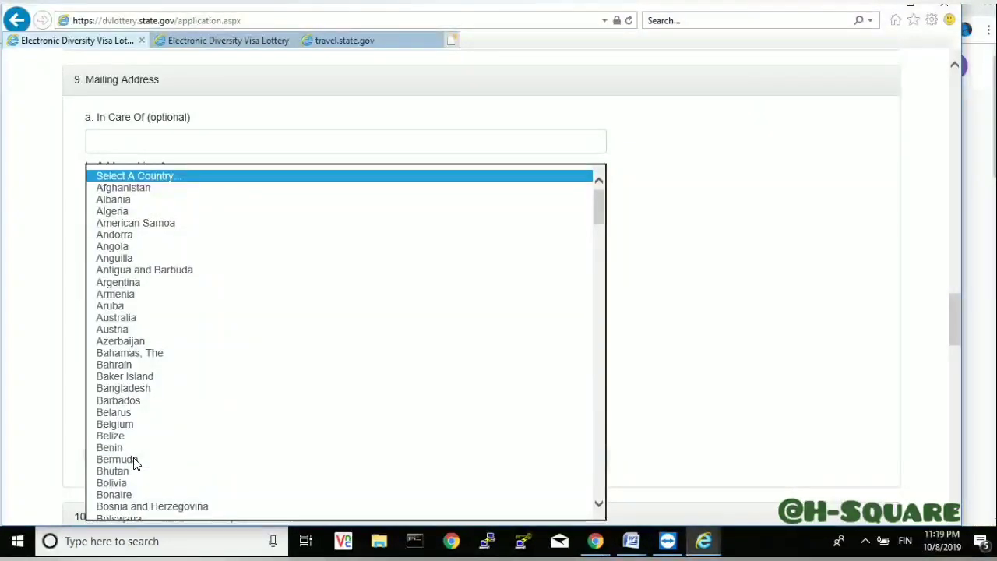
key("c")
key("a")
key("m")
key("e")
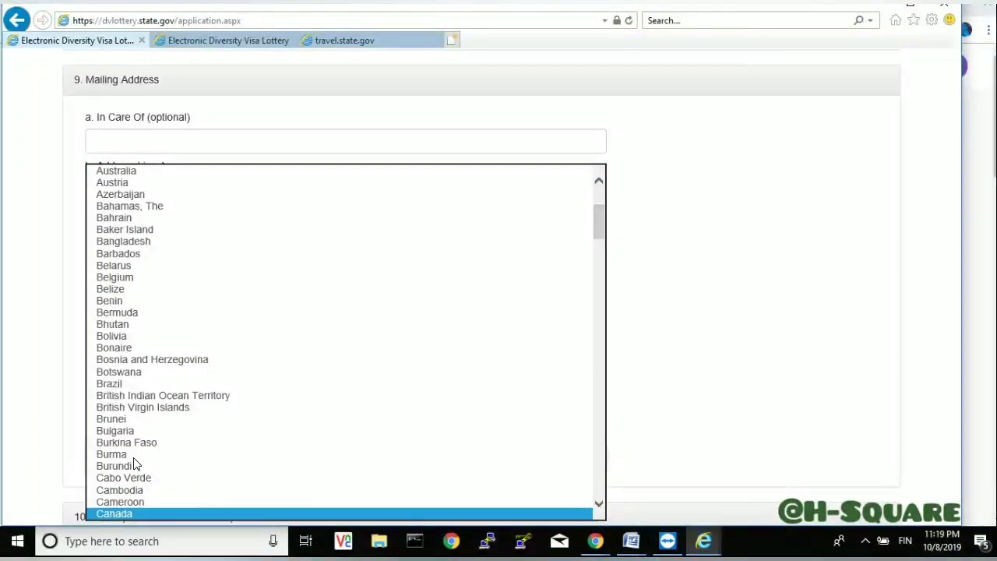
key("Return")
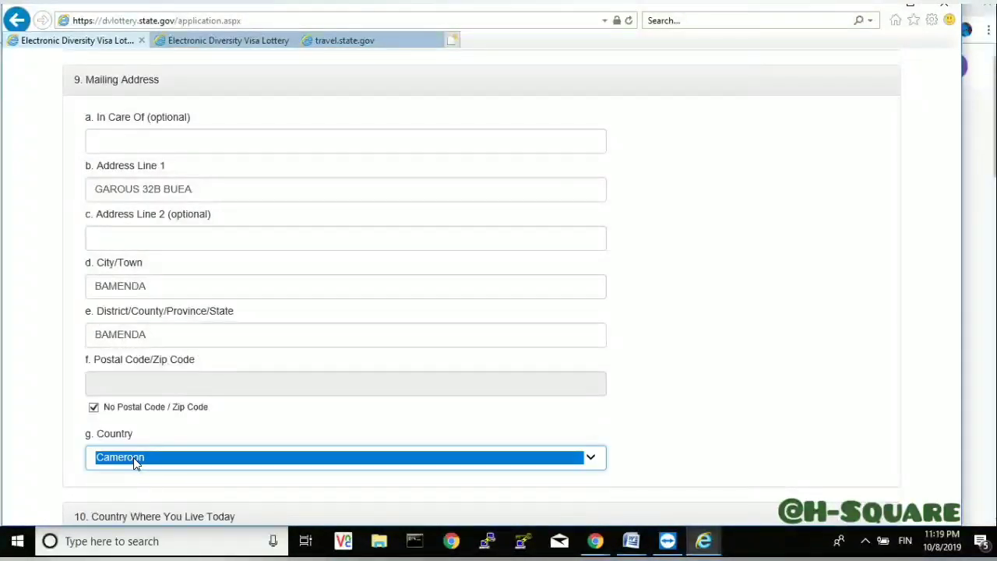
left_click(739, 327)
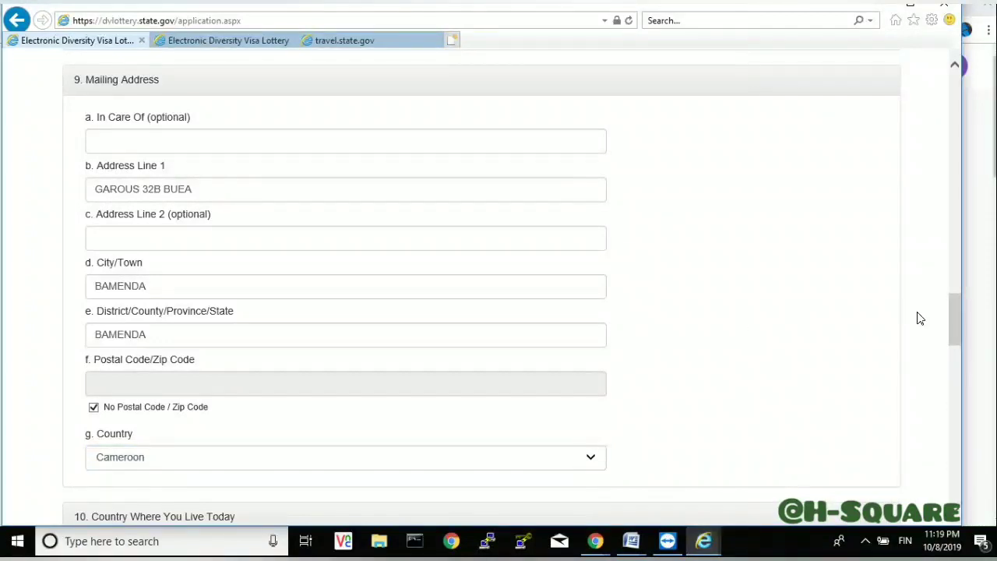
- Pick Cameroon in the question 10 'Country Where You Live Today' dropdown
left_click_drag(955, 323, 954, 346)
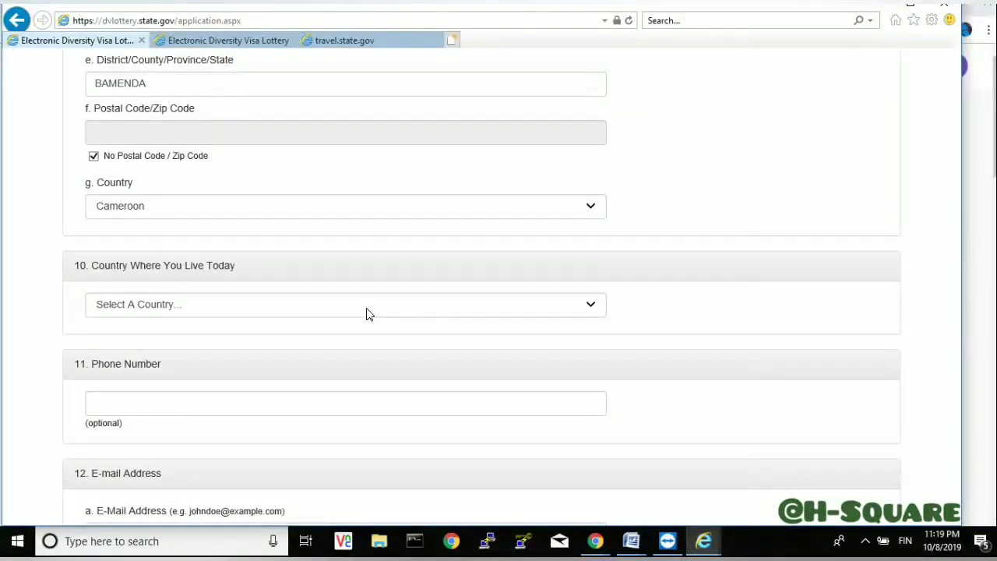
left_click(369, 314)
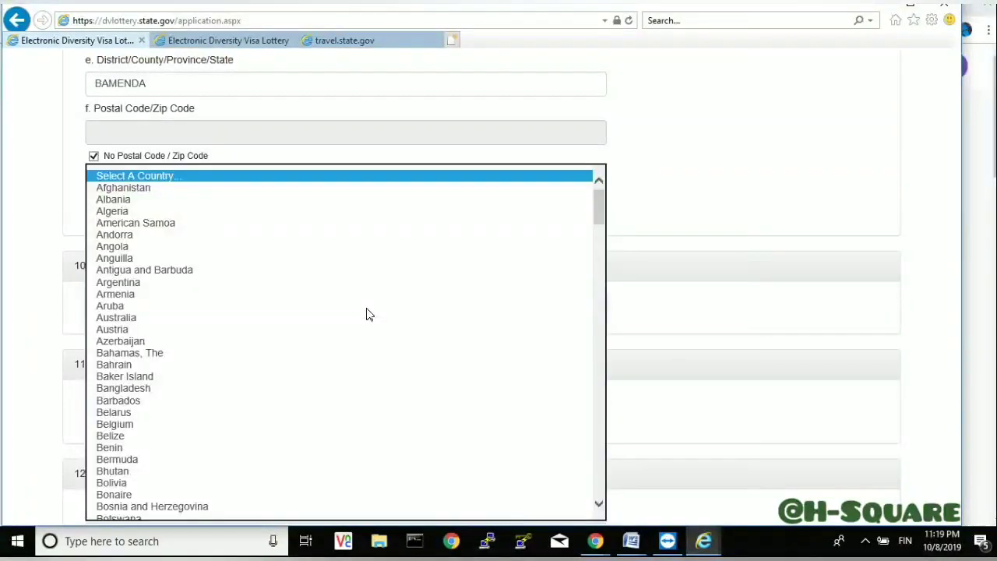
key("c")
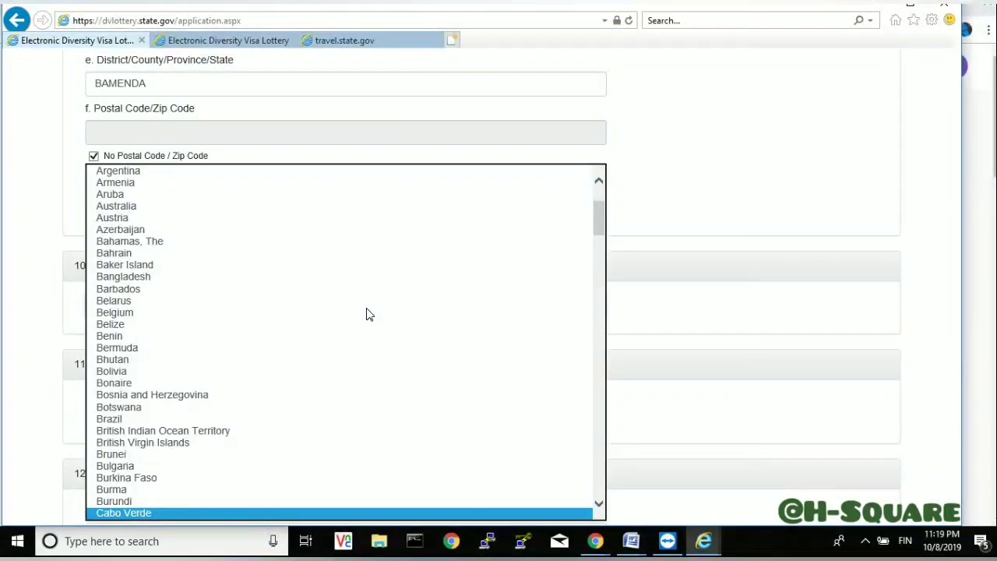
key("Down")
key("Down")
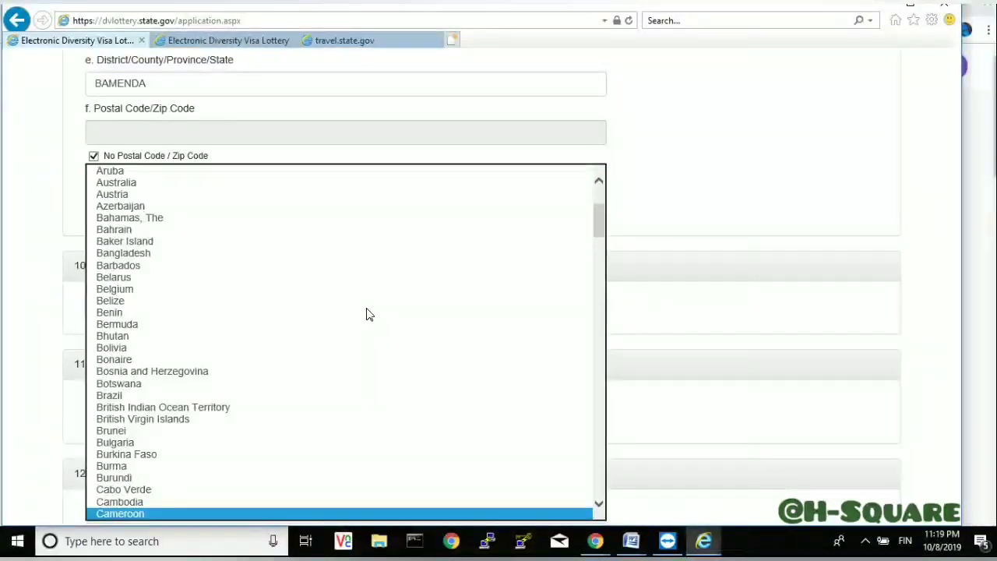
key("Return")
left_click(631, 304)
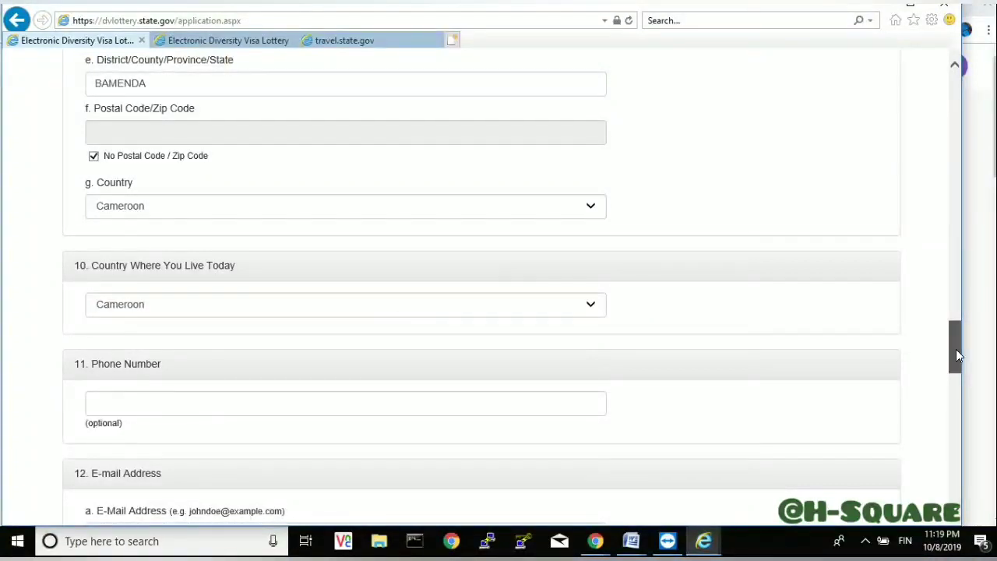
- Type the applicant's e-mail address, fixing typos, then retype it in Confirm E-Mail Address
left_click_drag(956, 349, 958, 371)
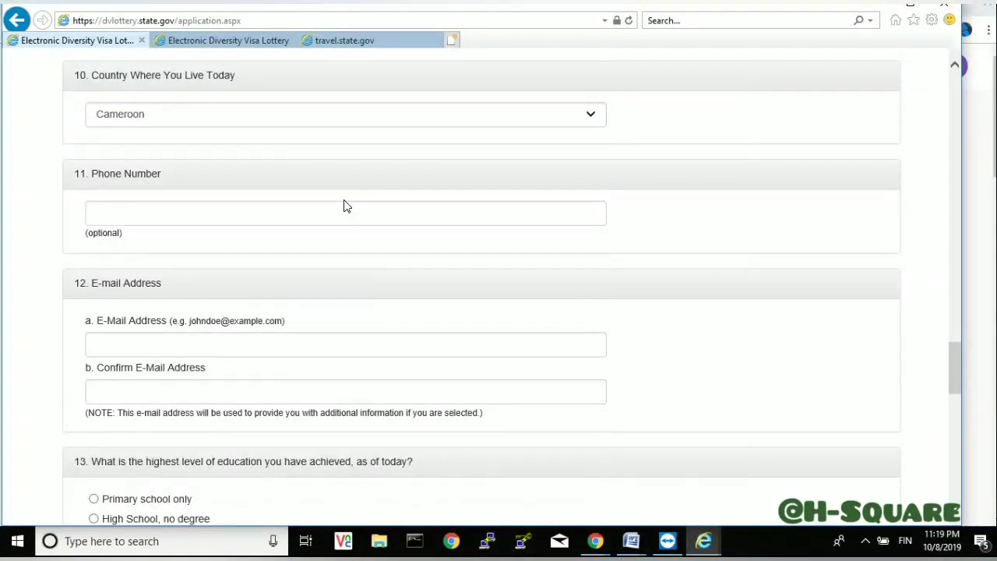
left_click_drag(80, 234, 130, 236)
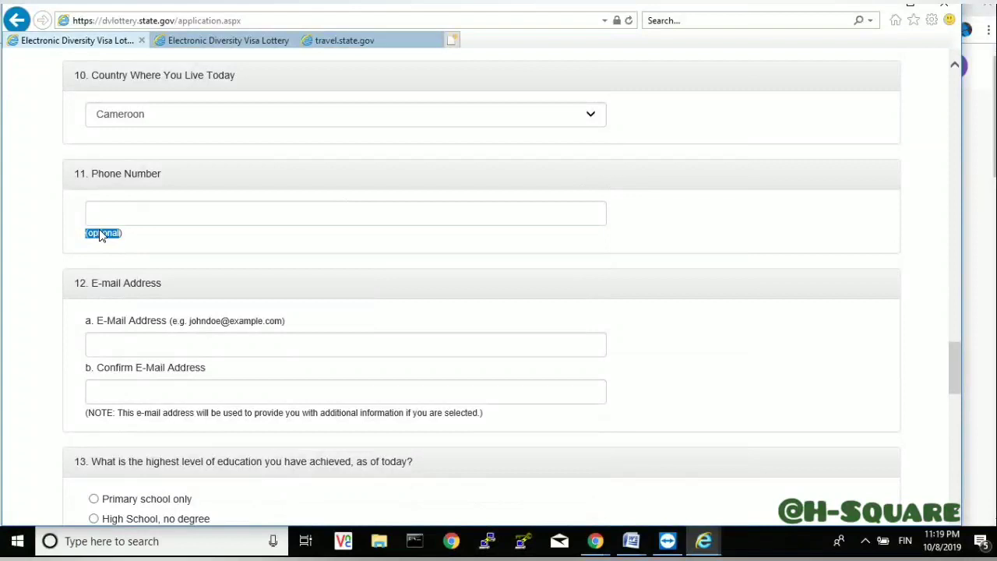
left_click(160, 342)
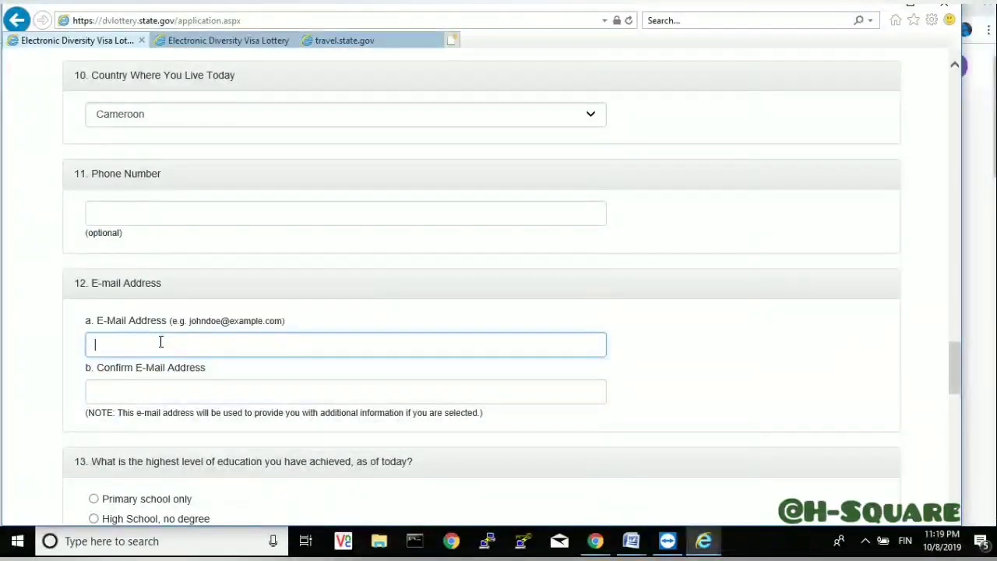
type("CYR")
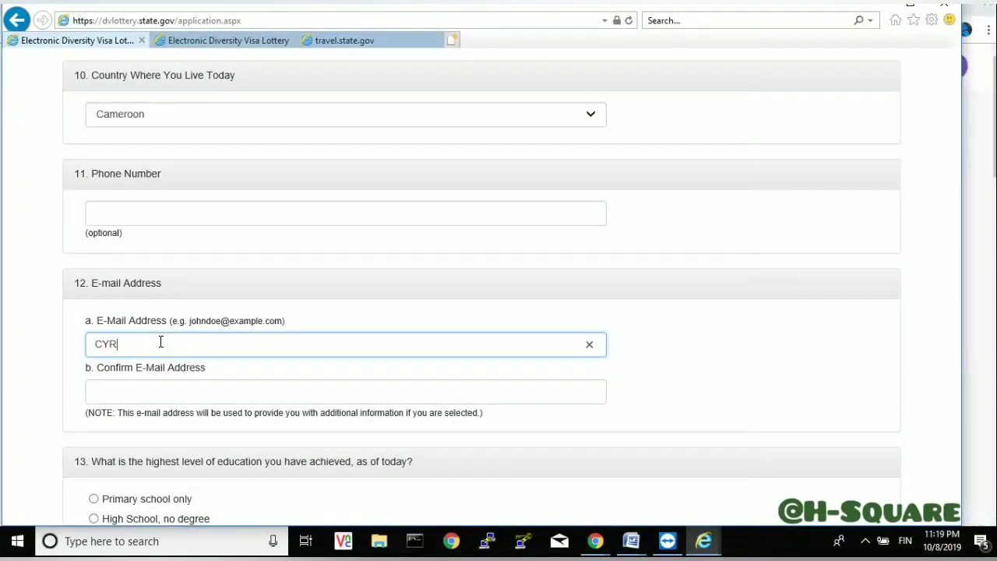
key("BackSpace")
key("BackSpace")
key("BackSpace")
key("Left")
key("Left")
key("Left")
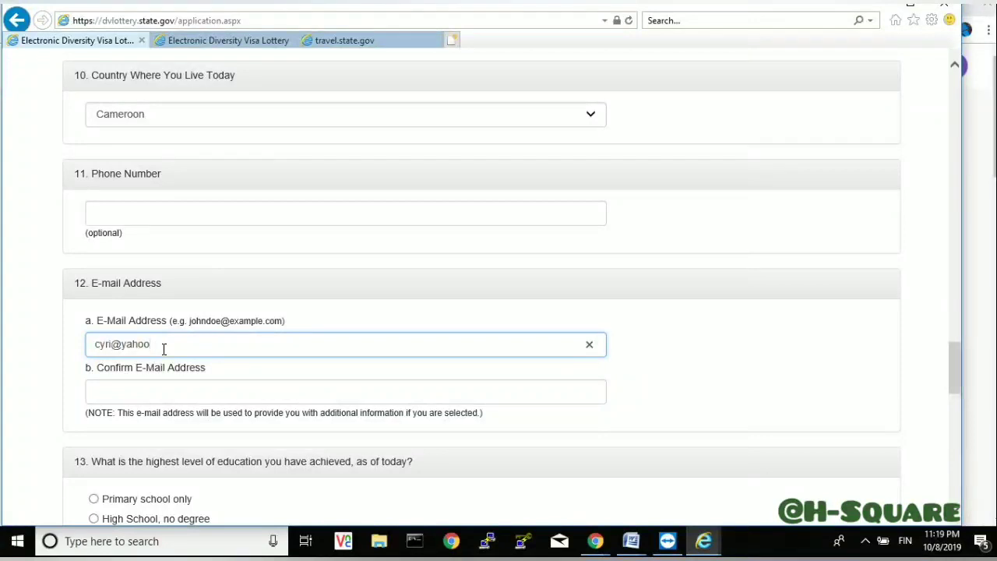
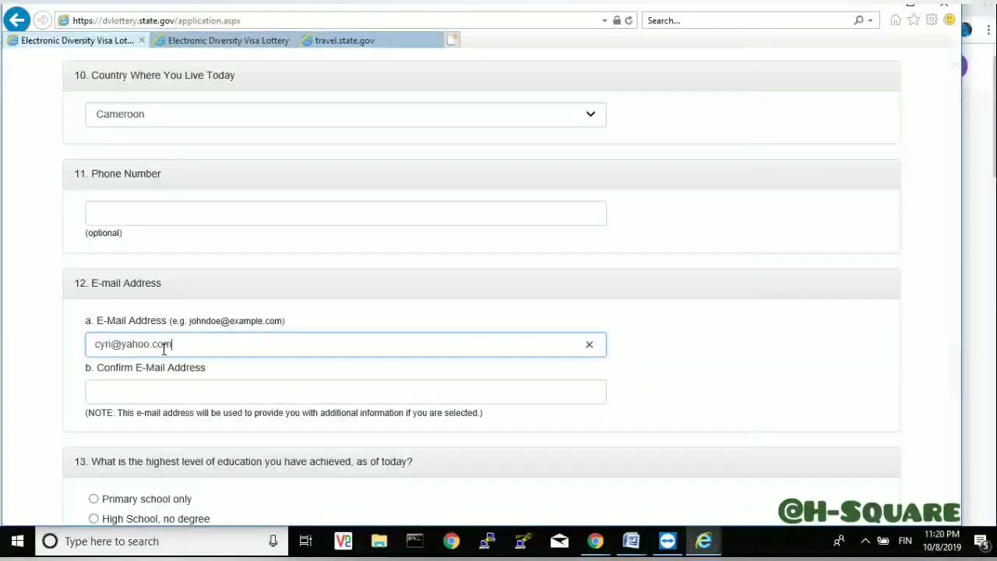
left_click(155, 399)
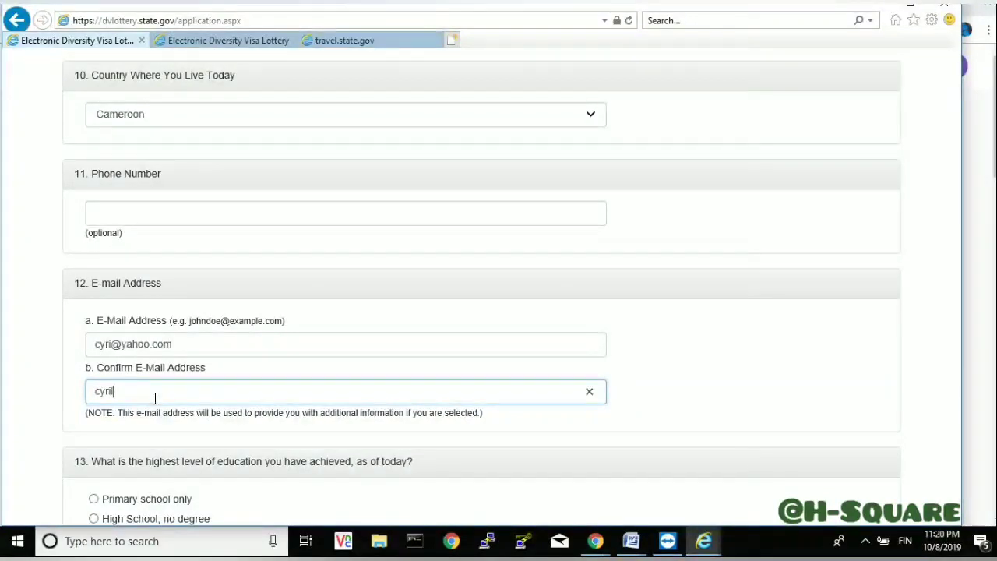
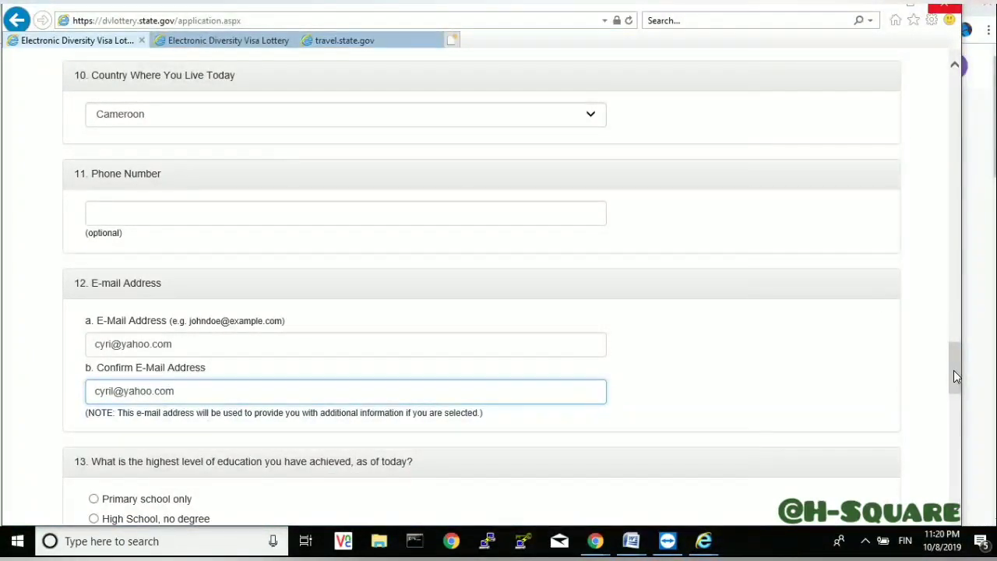
- Recheck the e-mail fields and select 'High School, no degree' as the education level
left_click_drag(955, 371, 954, 398)
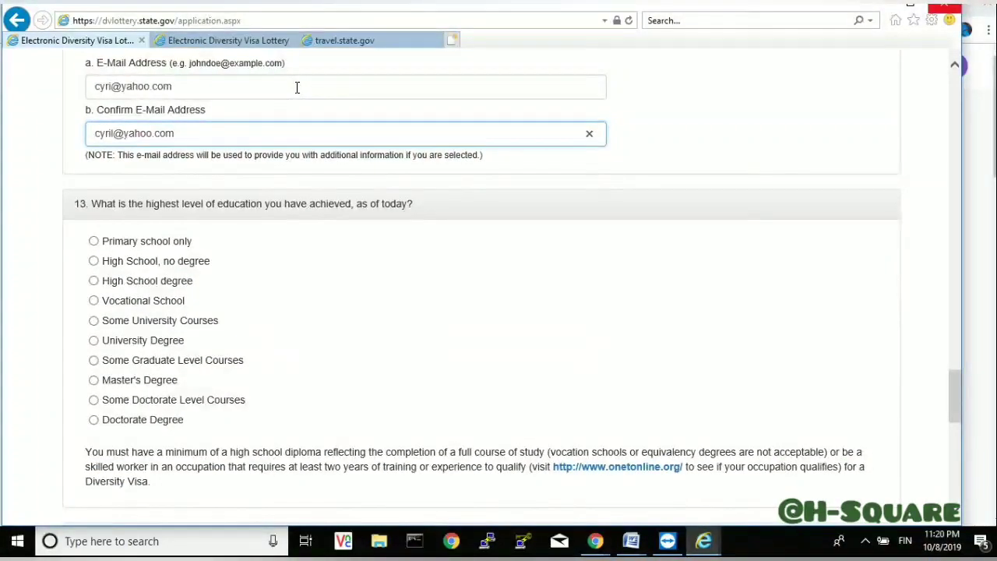
left_click(296, 86)
left_click(279, 132)
left_click_drag(96, 240, 207, 402)
left_click(225, 437)
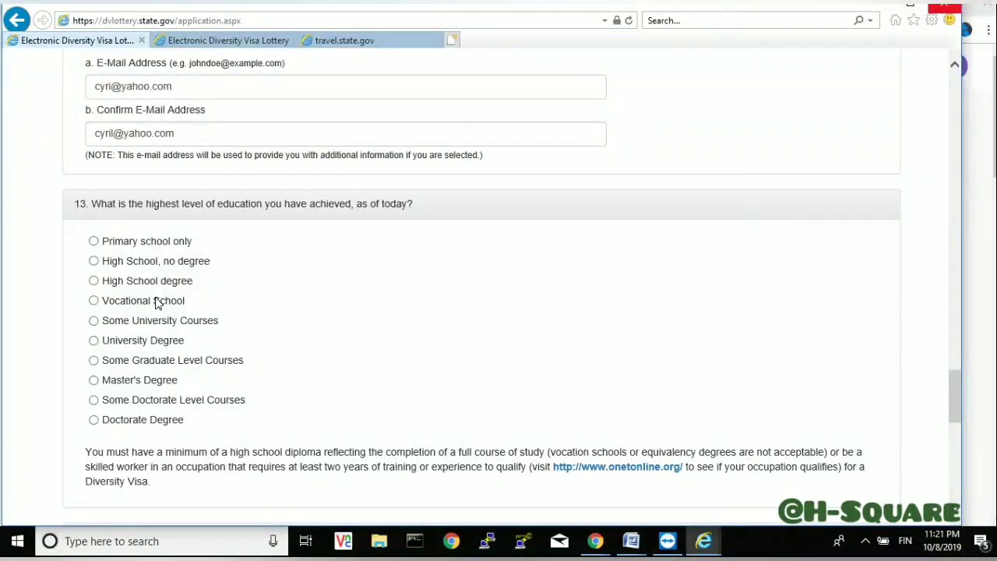
left_click(94, 262)
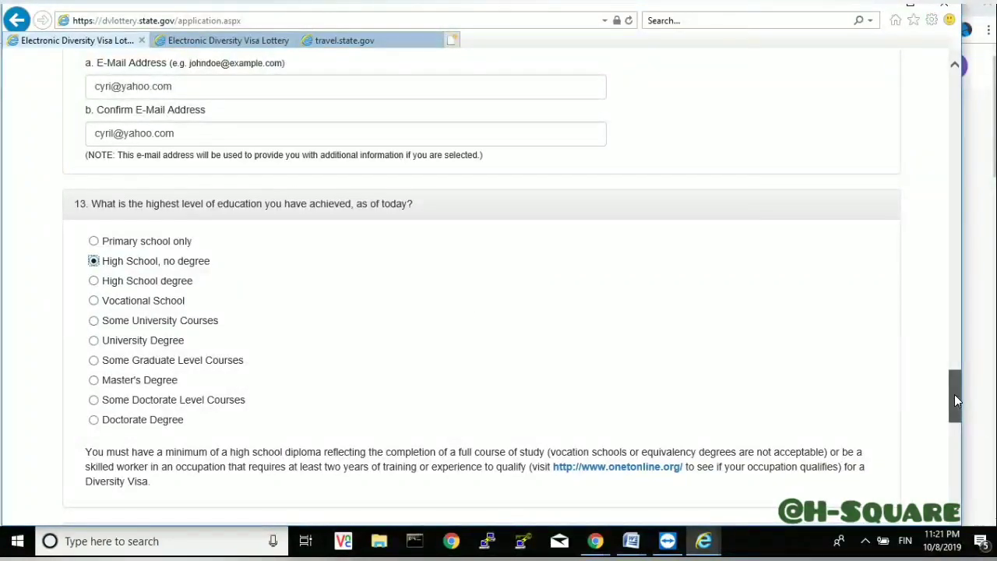
left_click_drag(955, 394, 957, 430)
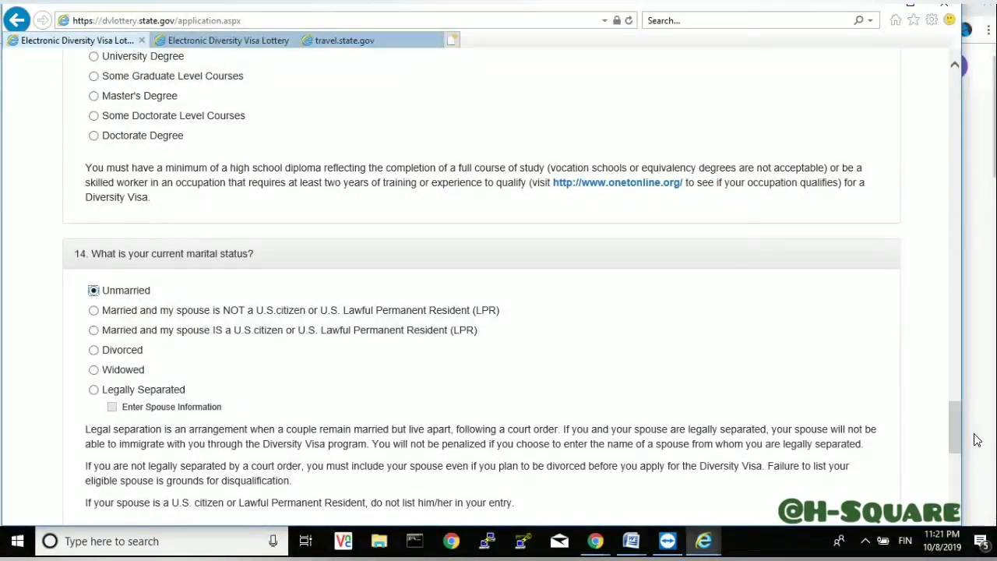
- Try the question 14 marital status options, ending on Unmarried
left_click_drag(958, 426, 957, 444)
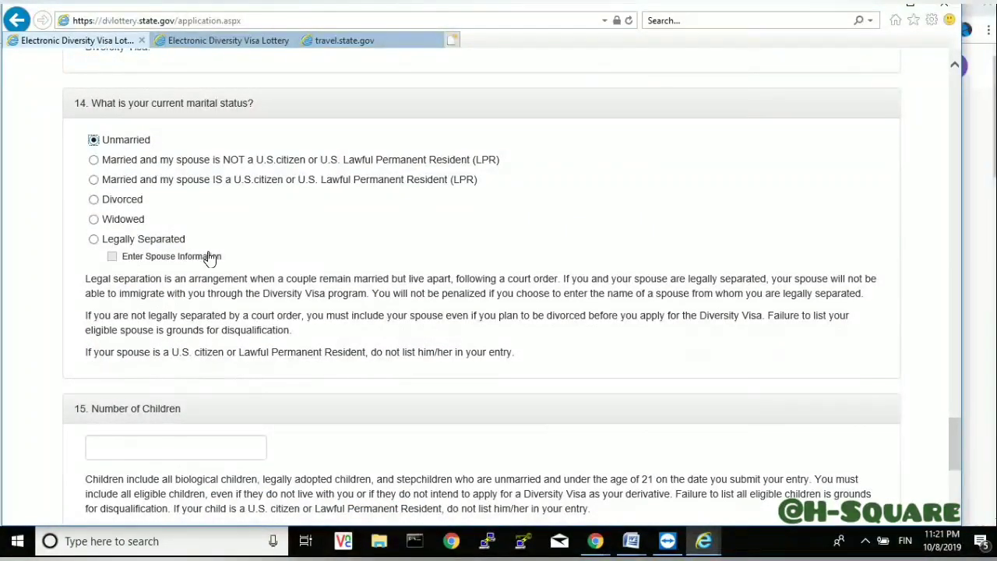
left_click_drag(231, 262, 54, 159)
left_click(67, 179)
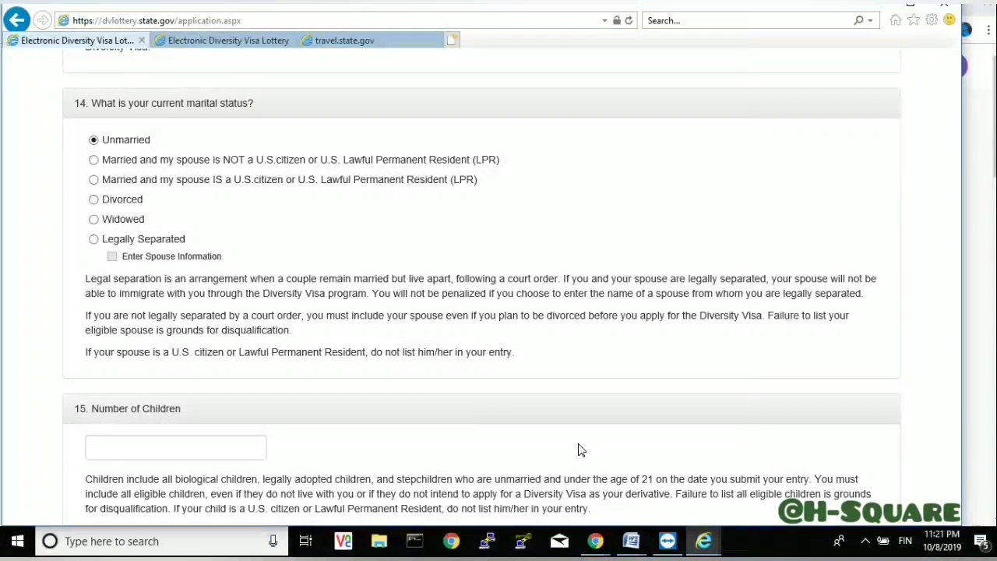
left_click(93, 160)
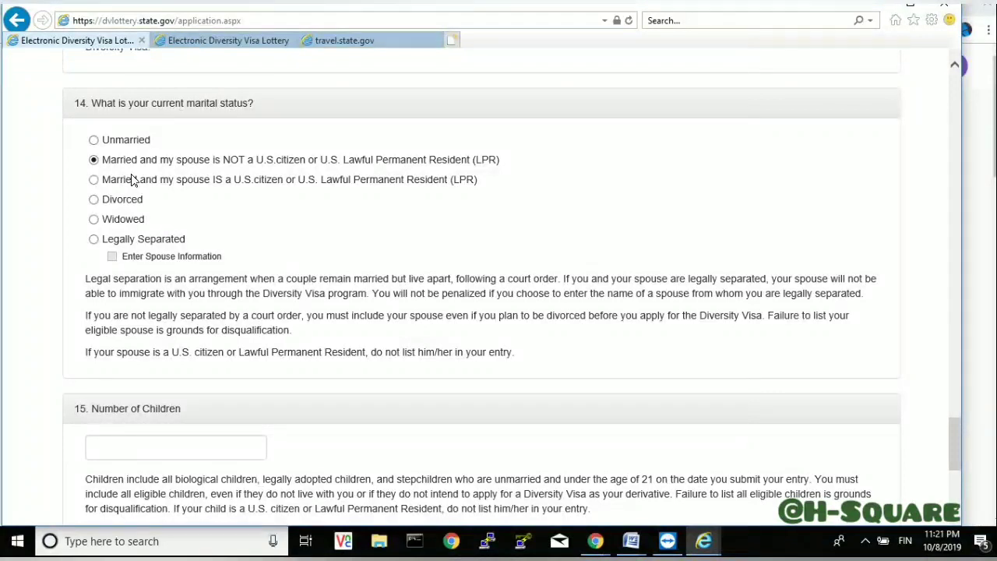
left_click(93, 240)
left_click(112, 256)
left_click(112, 258)
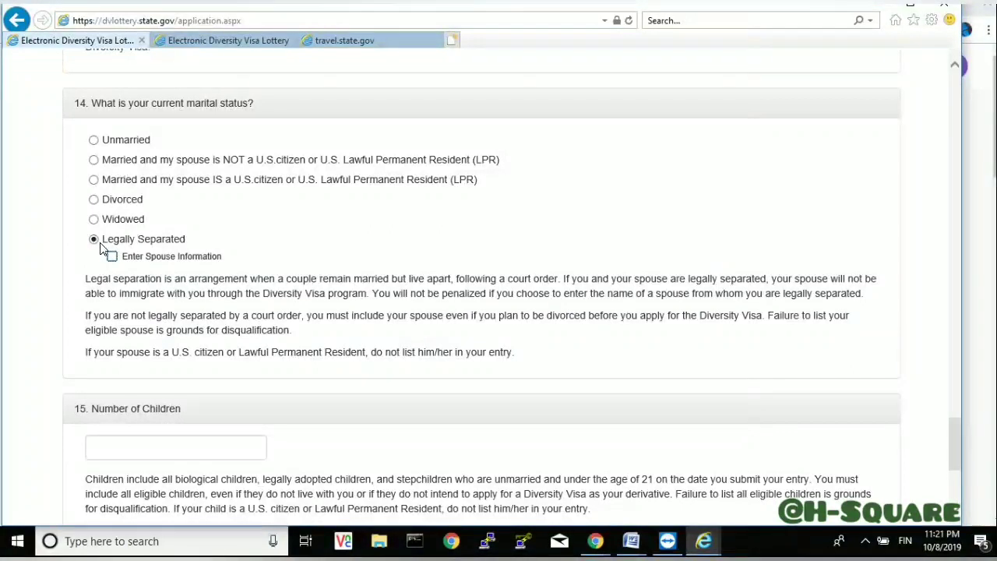
left_click(93, 180)
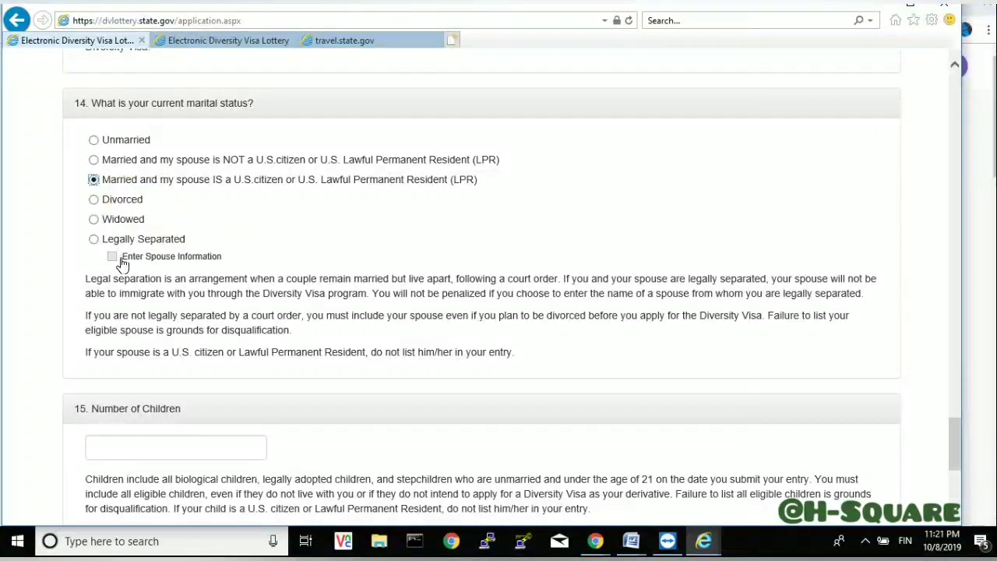
left_click(94, 199)
left_click(94, 140)
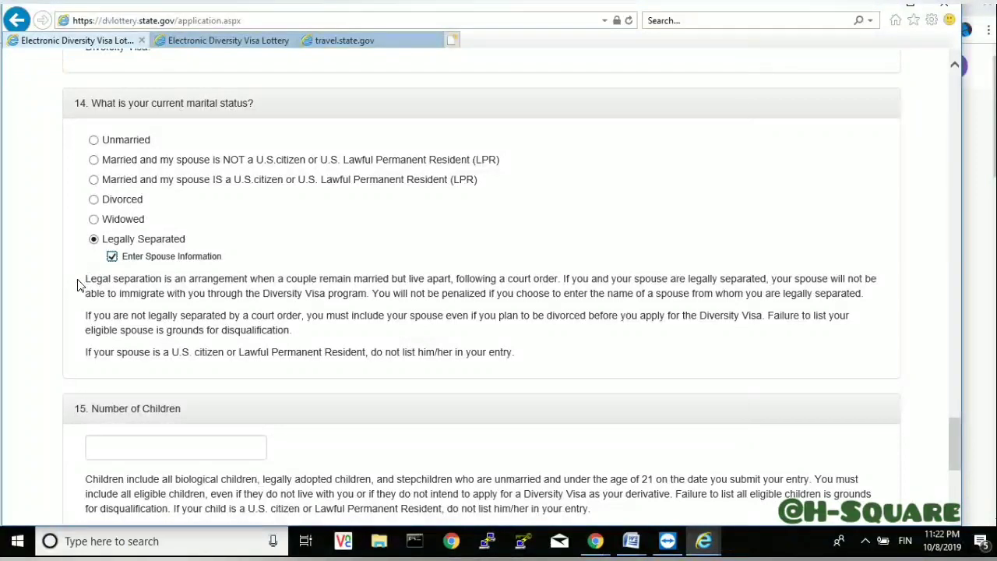
- Uncheck 'Enter Spouse Information' and reselect Unmarried as marital status
left_click_drag(82, 283, 252, 331)
left_click_drag(348, 344, 526, 363)
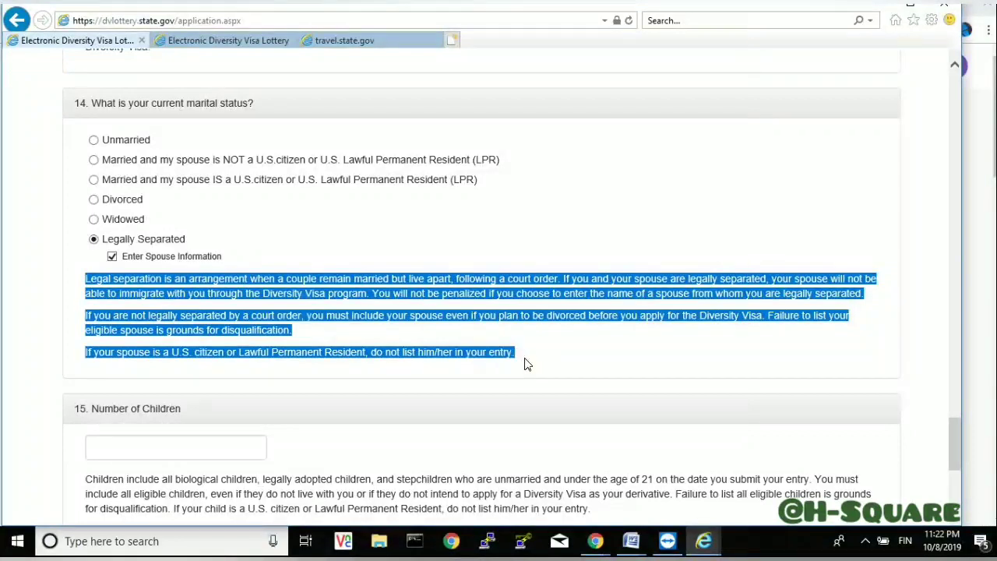
left_click(545, 354)
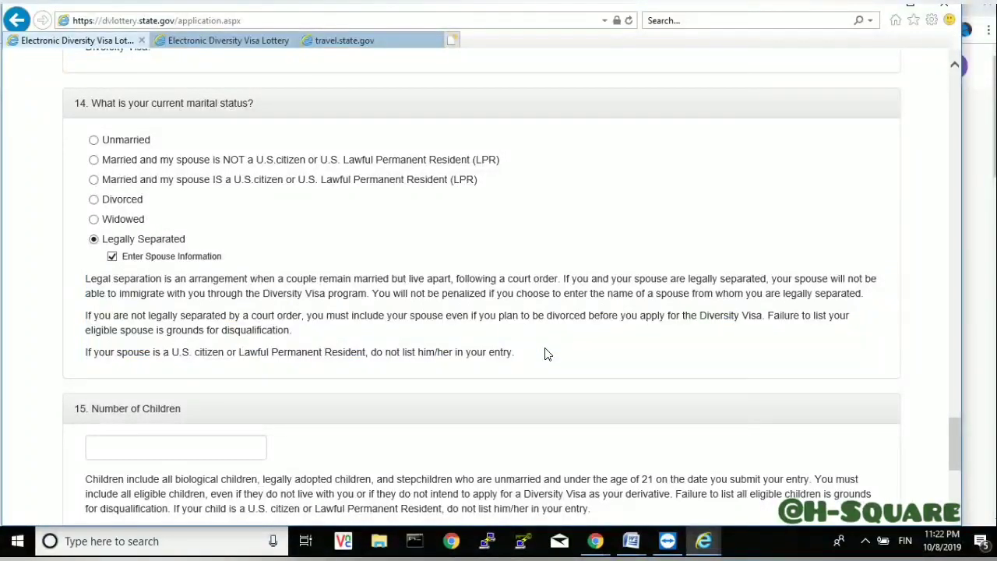
left_click(113, 259)
left_click(94, 142)
- Replace the invalid children count with 0 and continue the entry
left_click_drag(957, 432, 959, 460)
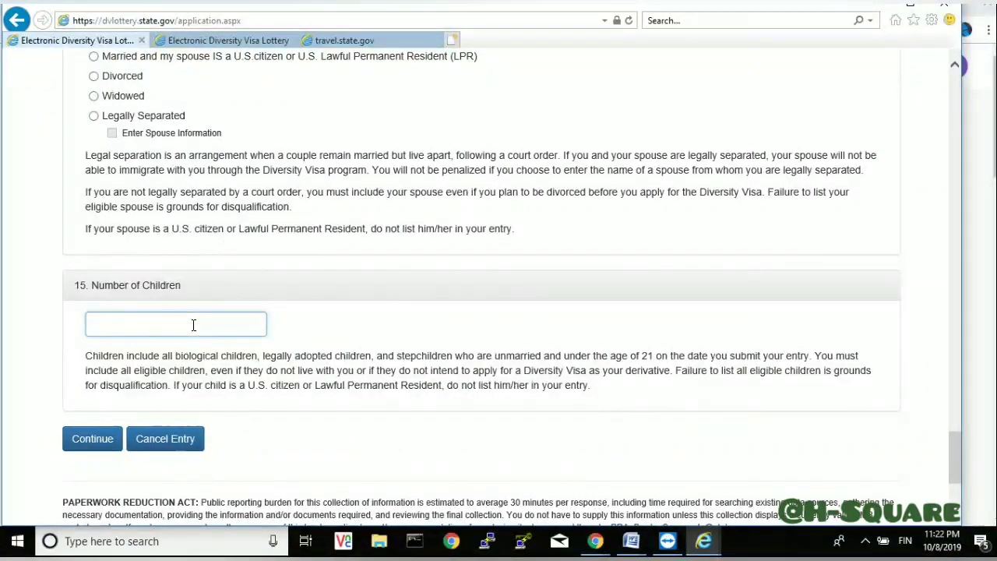
type("7")
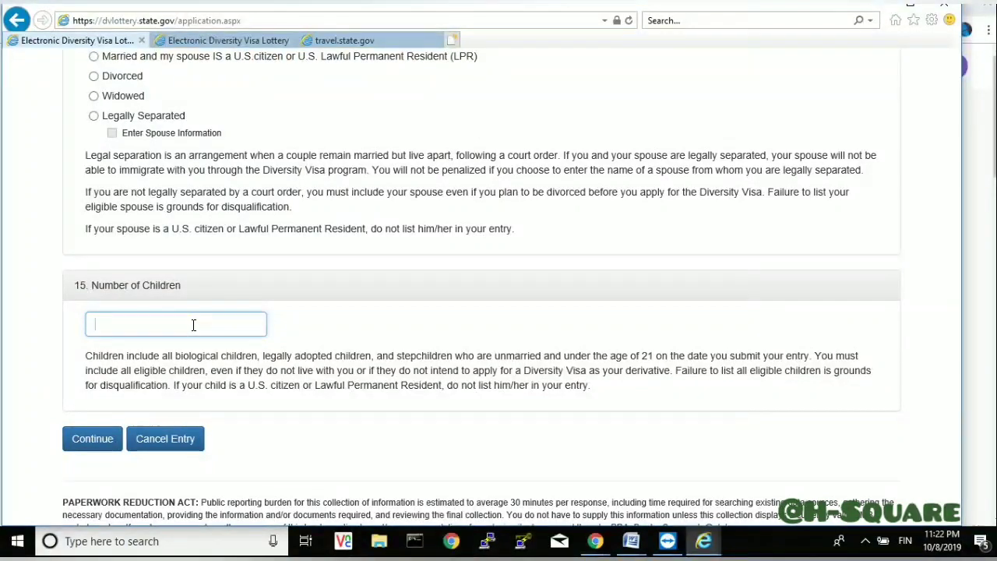
type("12")
key("BackSpace")
key("BackSpace")
key("BackSpace")
type("1")
type("0")
left_click(92, 441)
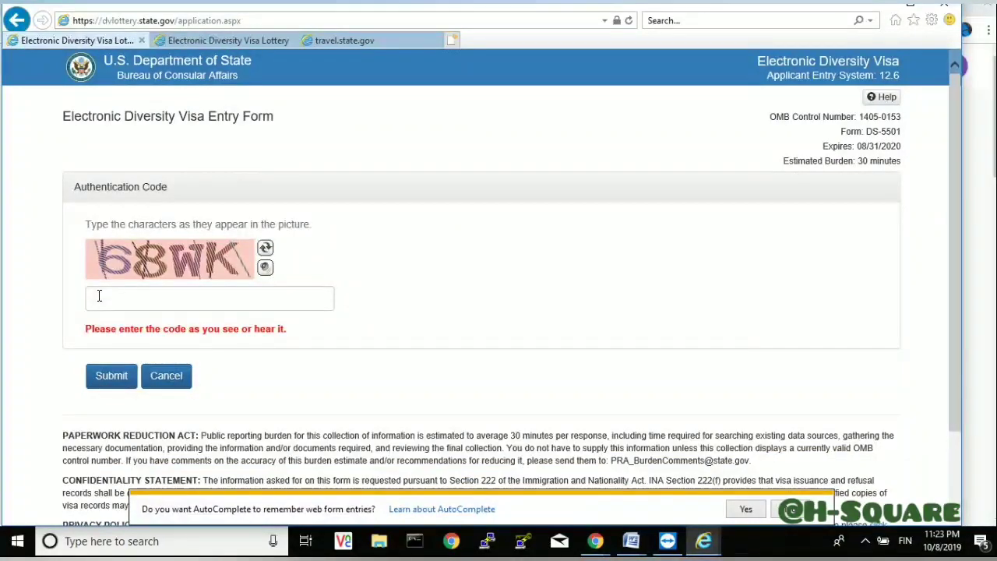
- Reload for a fresh authentication code, enter the new captcha characters and submit
left_click_drag(208, 119, 604, 15)
left_click(629, 21)
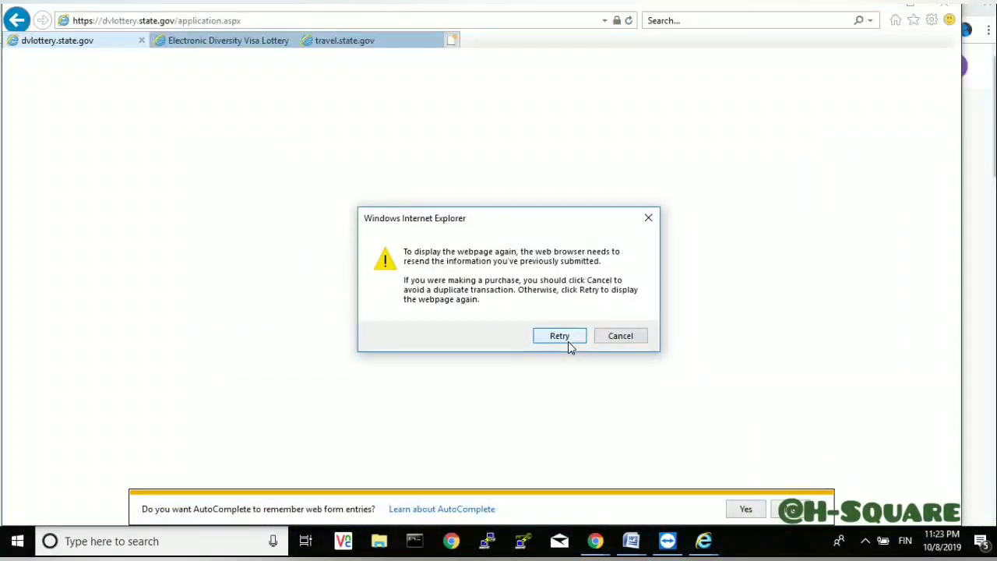
left_click(561, 336)
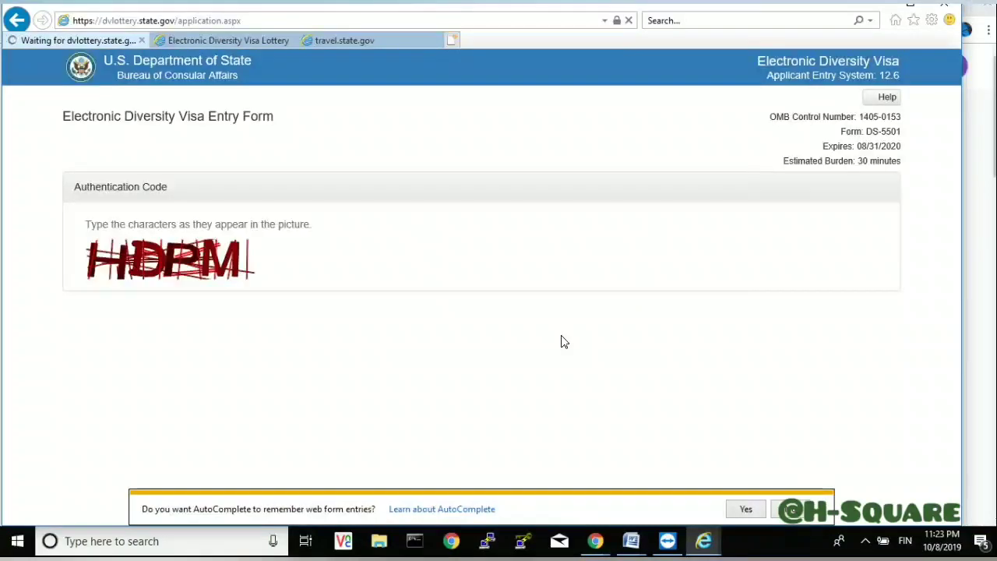
left_click(160, 298)
type("H")
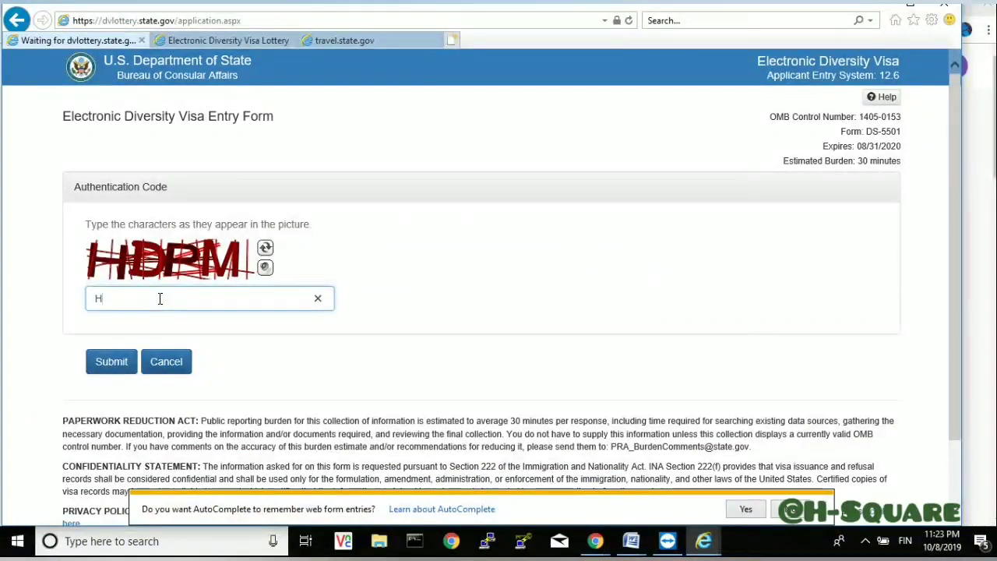
type("D")
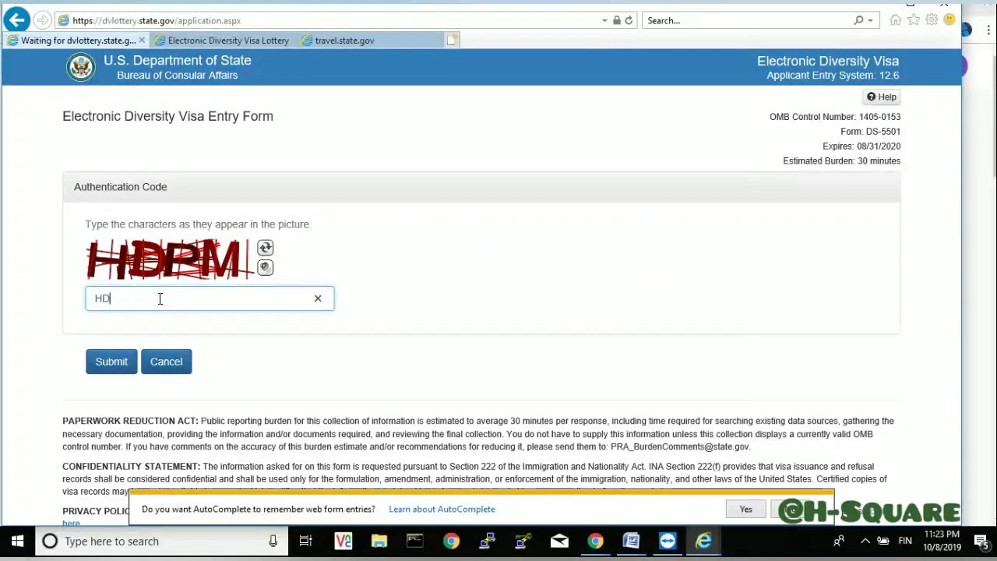
type("PM")
left_click(118, 364)
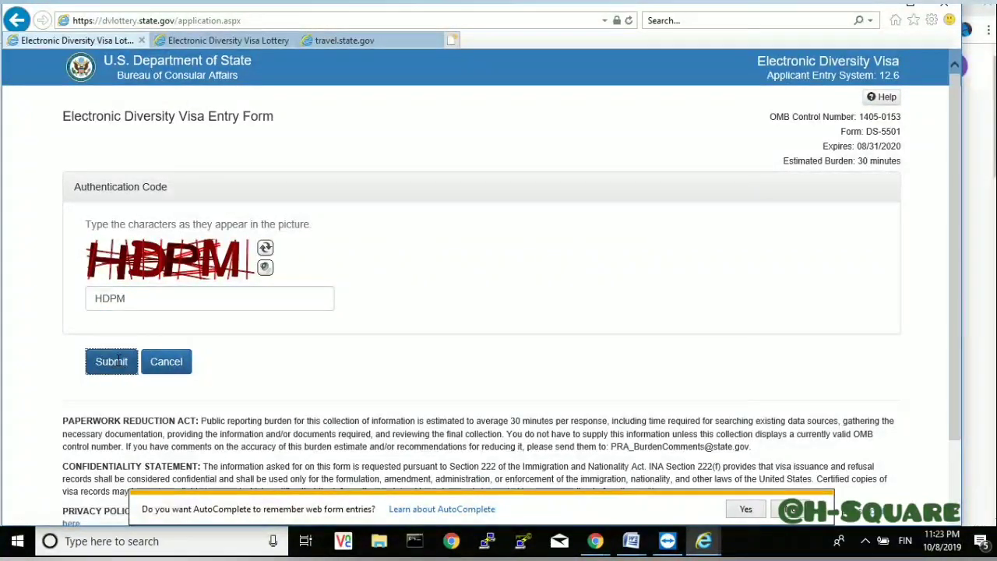
left_click(134, 279)
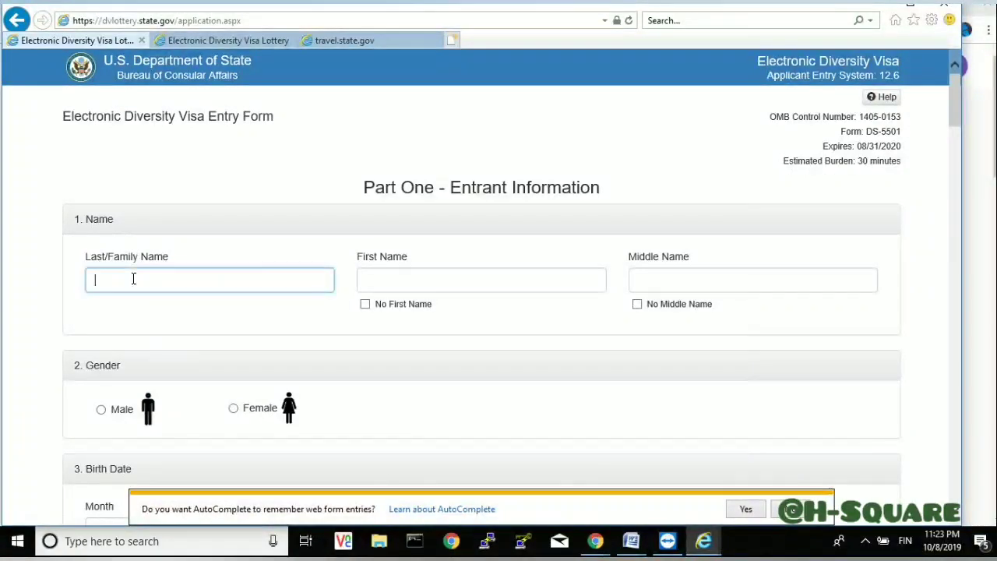
- Enter the entrant's last, first and middle names on Part One and select Male as gender
left_click(424, 281)
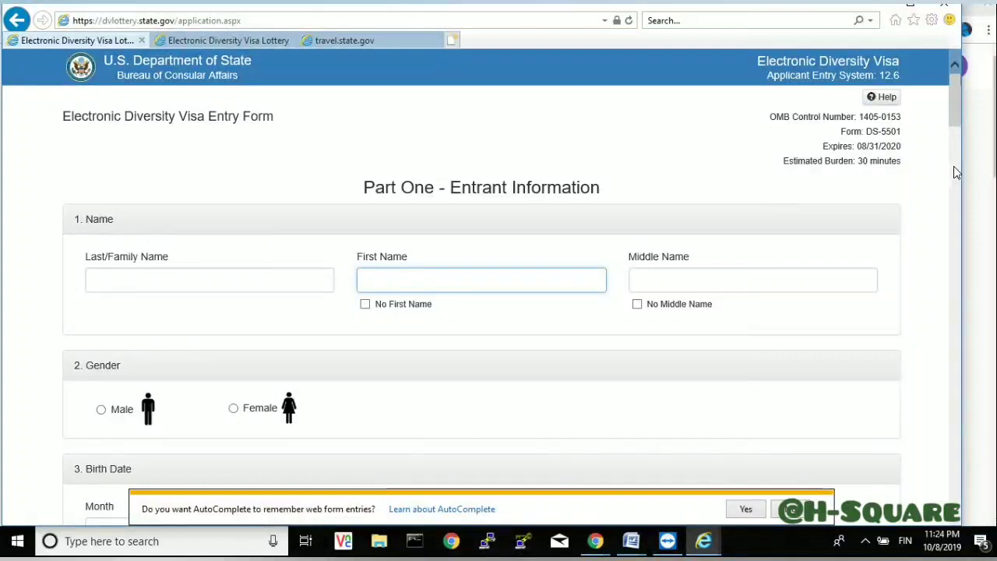
left_click(154, 284)
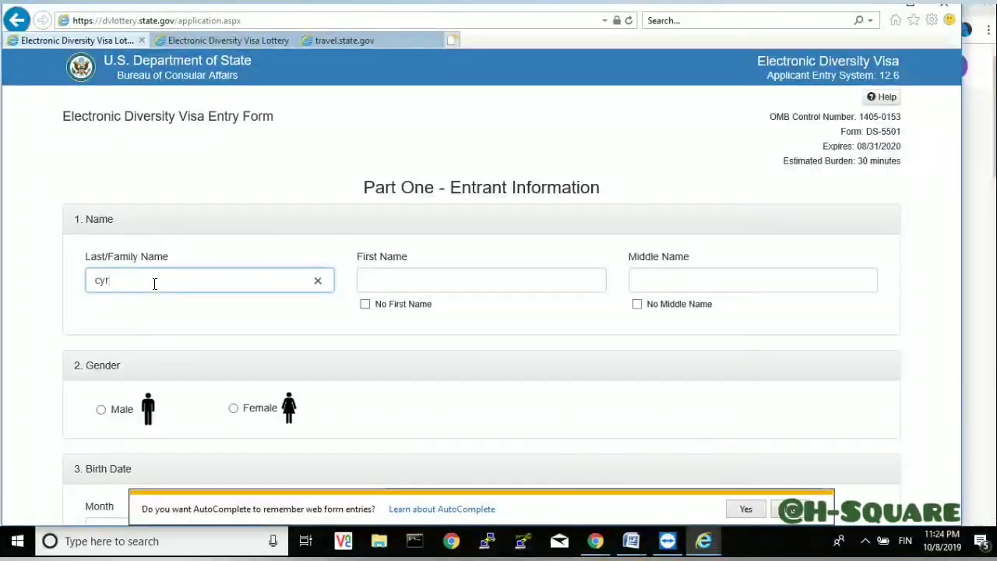
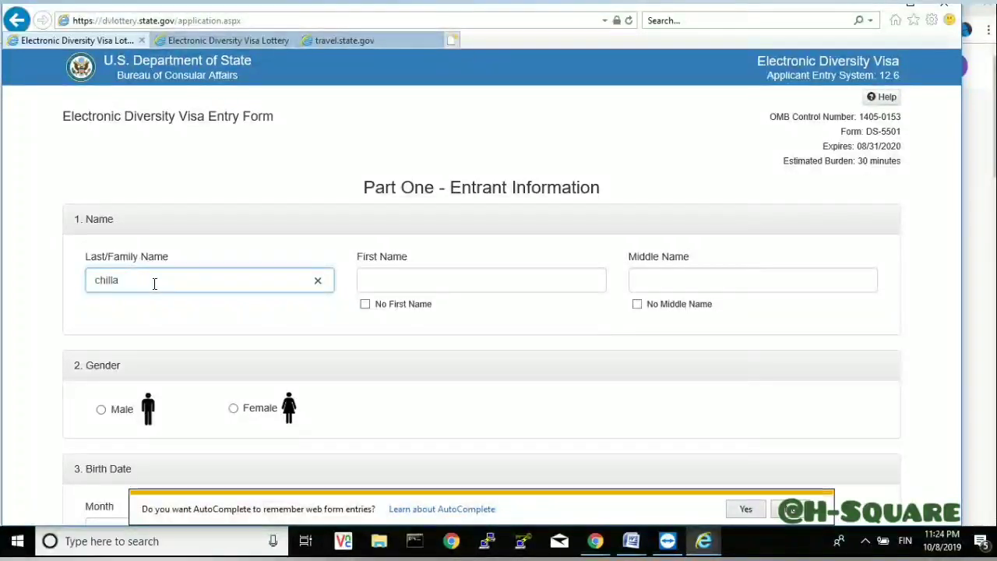
left_click(382, 279)
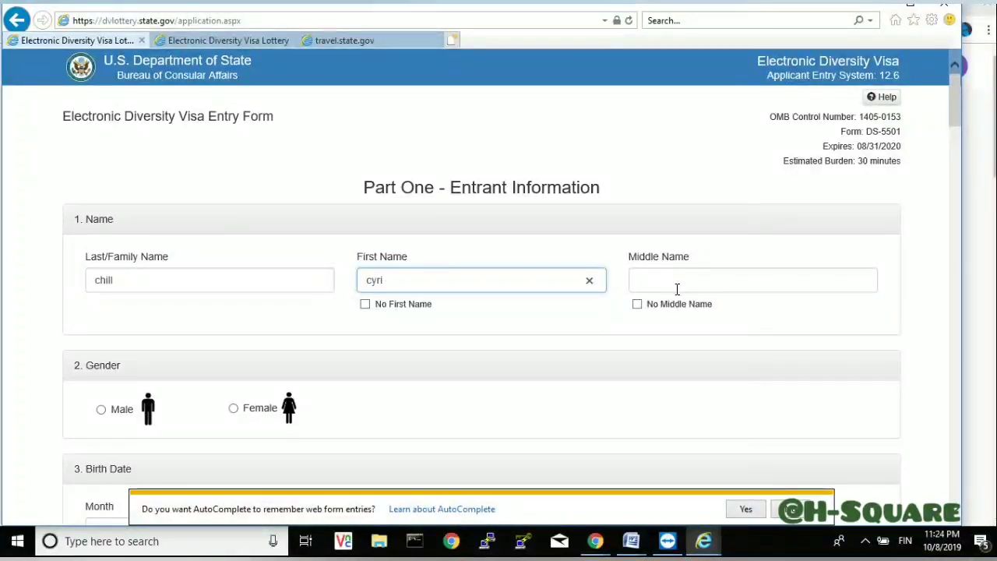
left_click(677, 289)
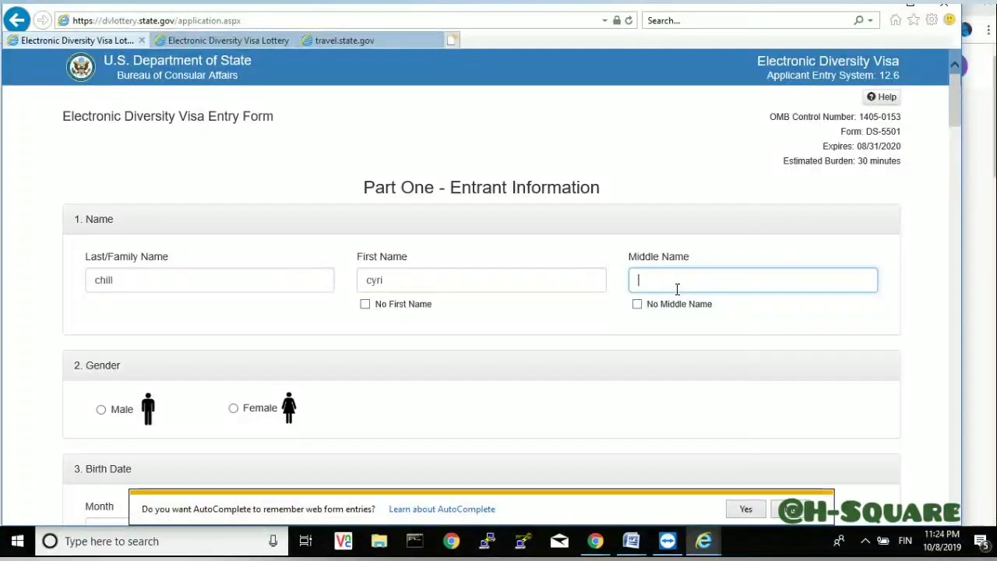
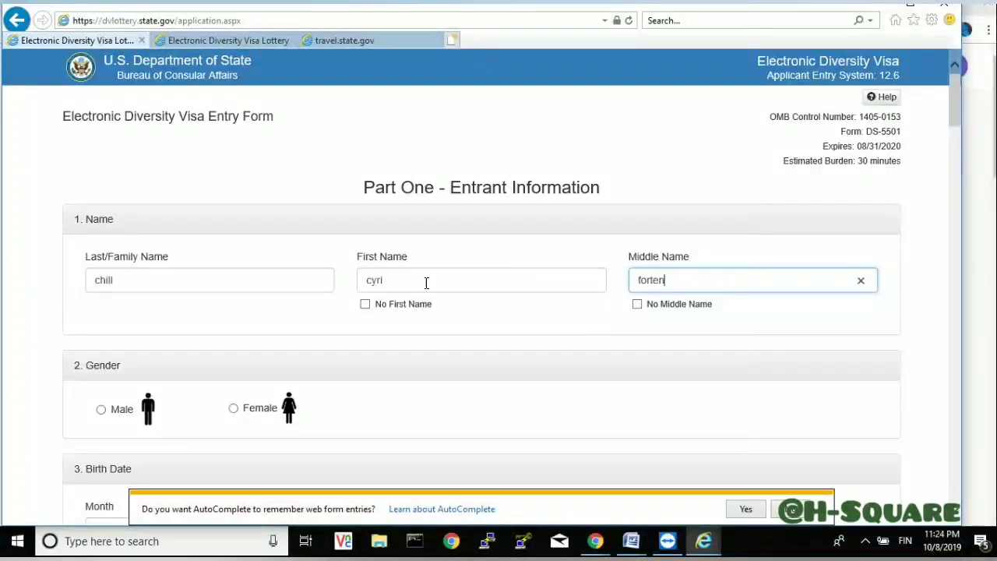
left_click(102, 410)
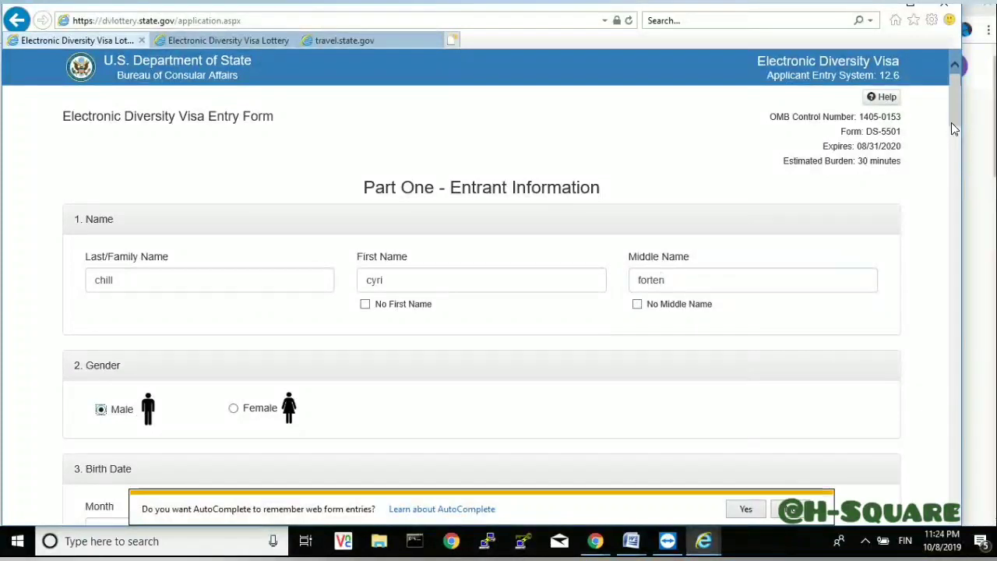
left_click_drag(962, 107, 970, 134)
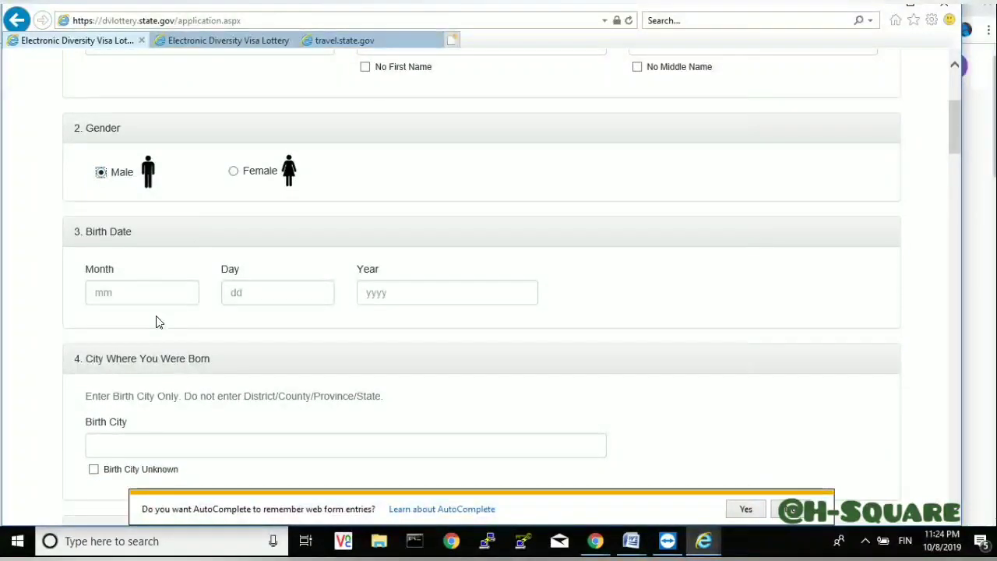
- Fill in birth month 7, day 15, the birth year, and birth city bamenda
left_click(162, 292)
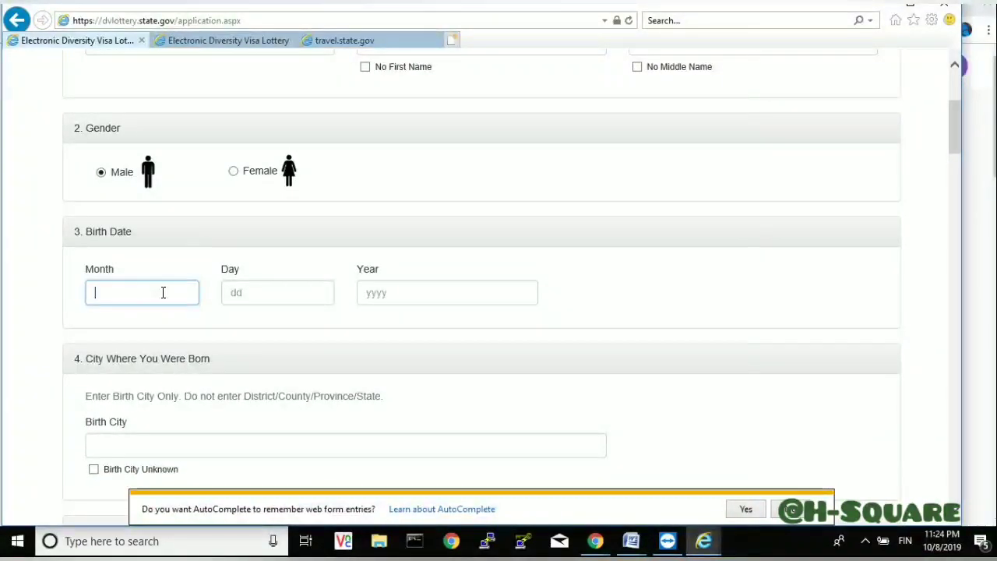
type("7")
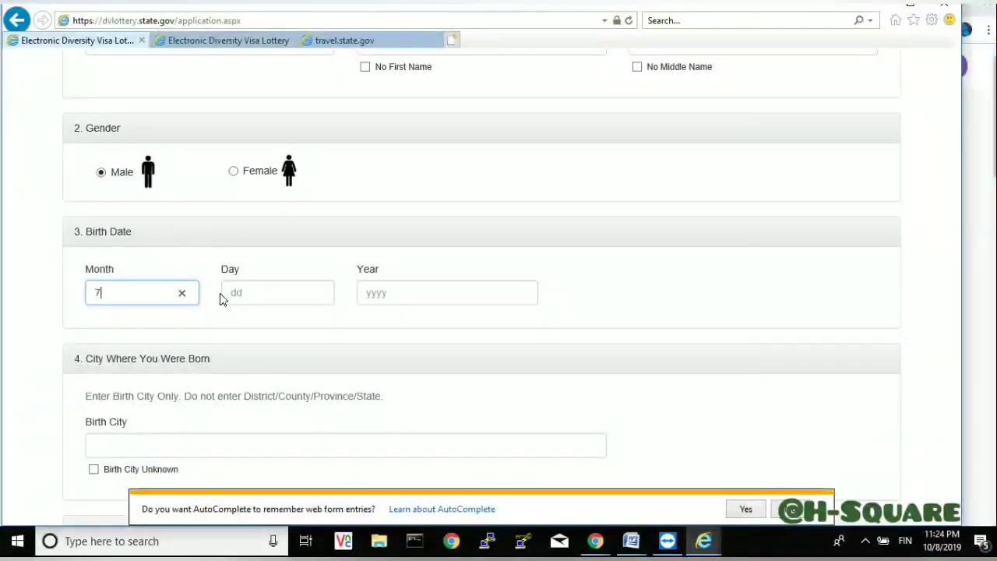
left_click(240, 293)
type("15")
left_click(397, 294)
type("19")
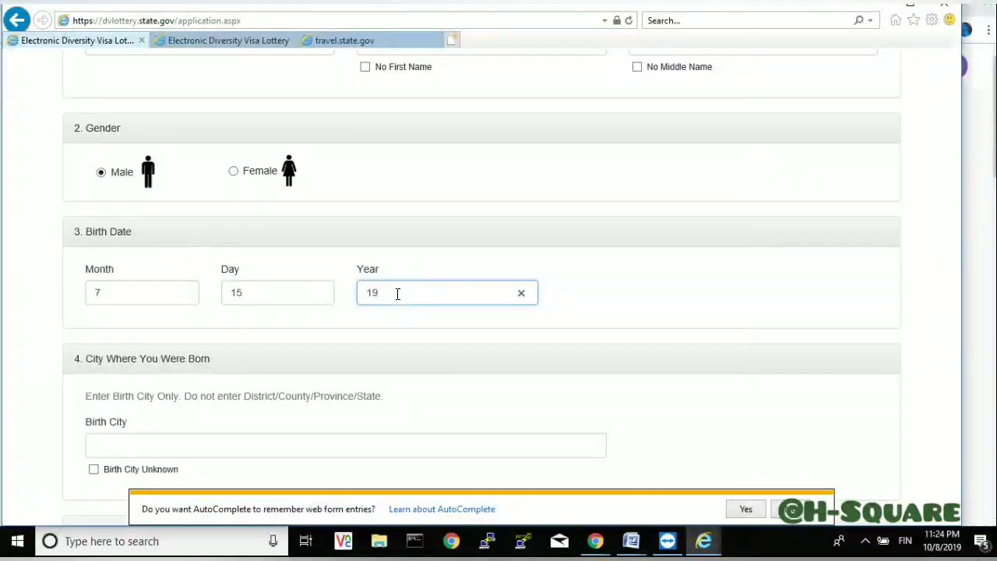
type("50")
left_click(127, 445)
type("bam")
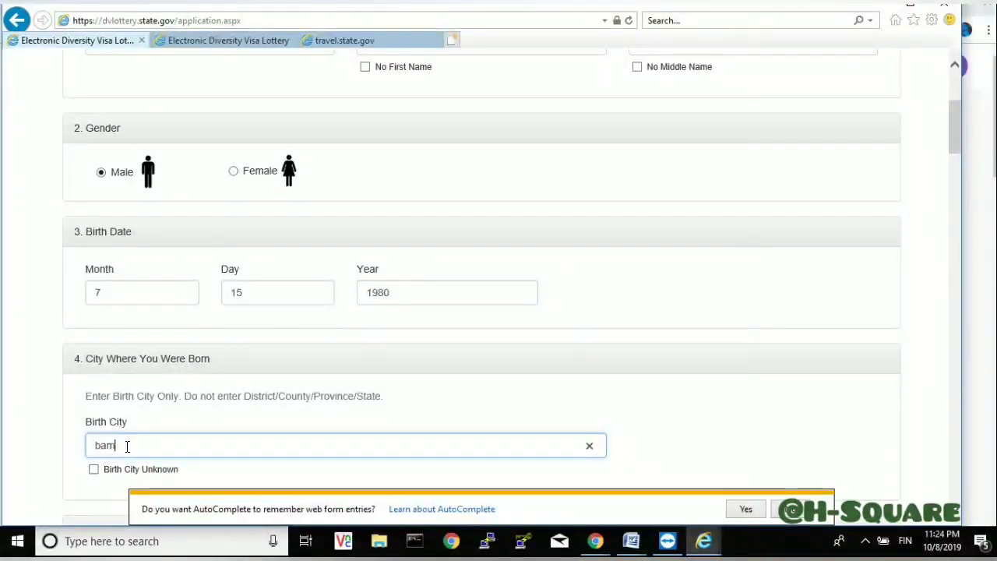
type("enda")
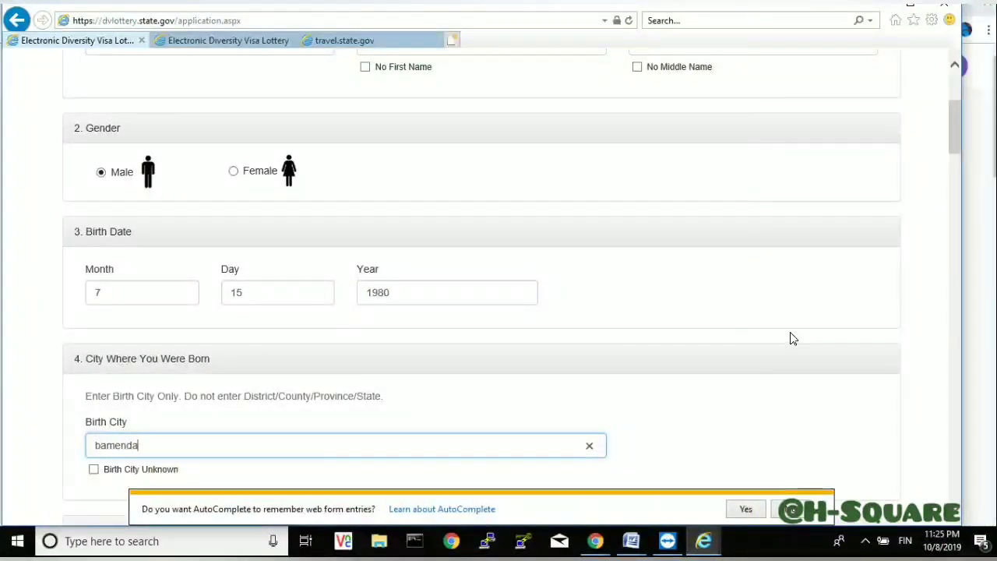
left_click_drag(952, 130, 957, 196)
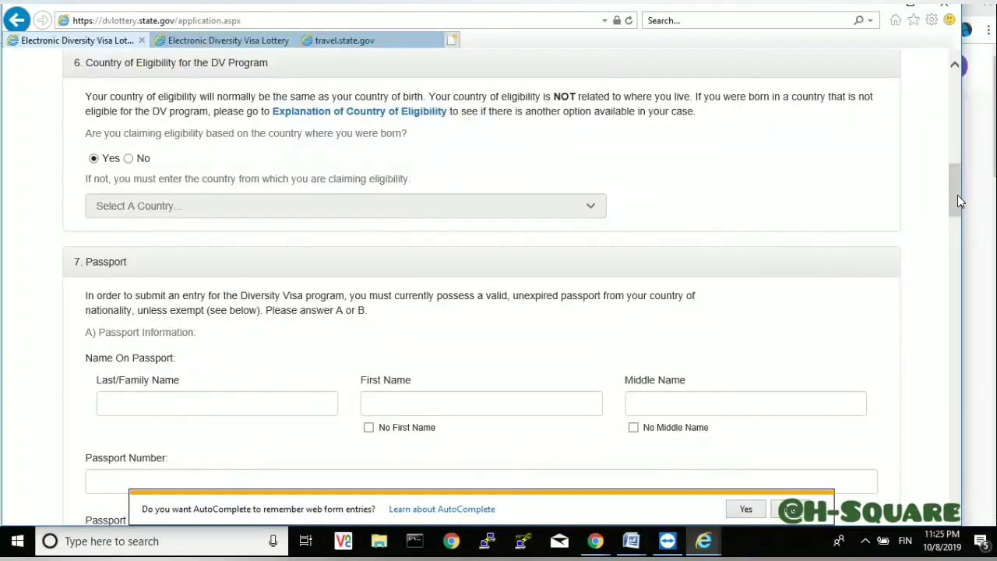
- Enter the surname, first name and middle name as shown on the passport
left_click(153, 410)
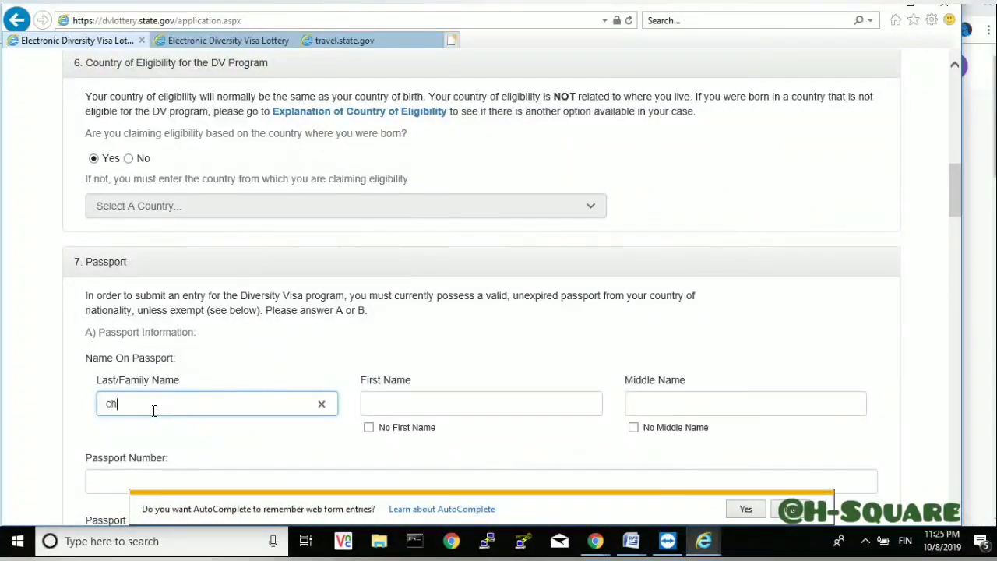
left_click(393, 405)
left_click(655, 408)
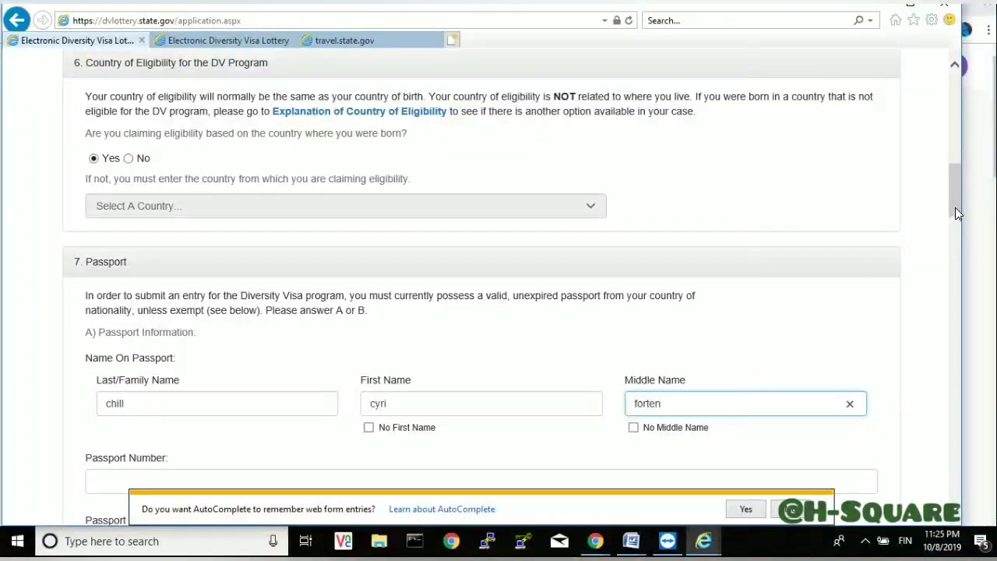
left_click_drag(956, 208, 955, 232)
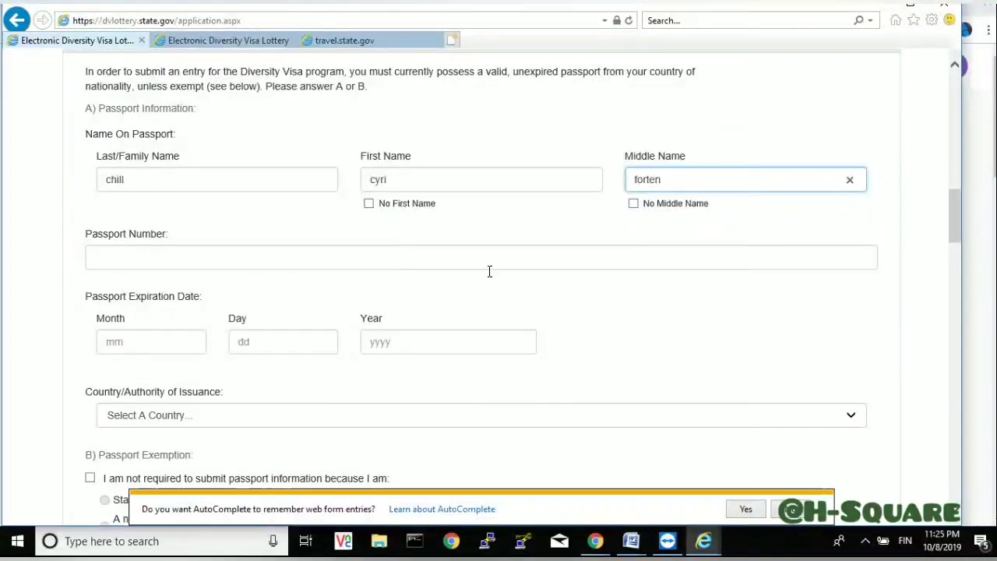
- Enter the passport number and the expiration date 03/30/2023
left_click(247, 265)
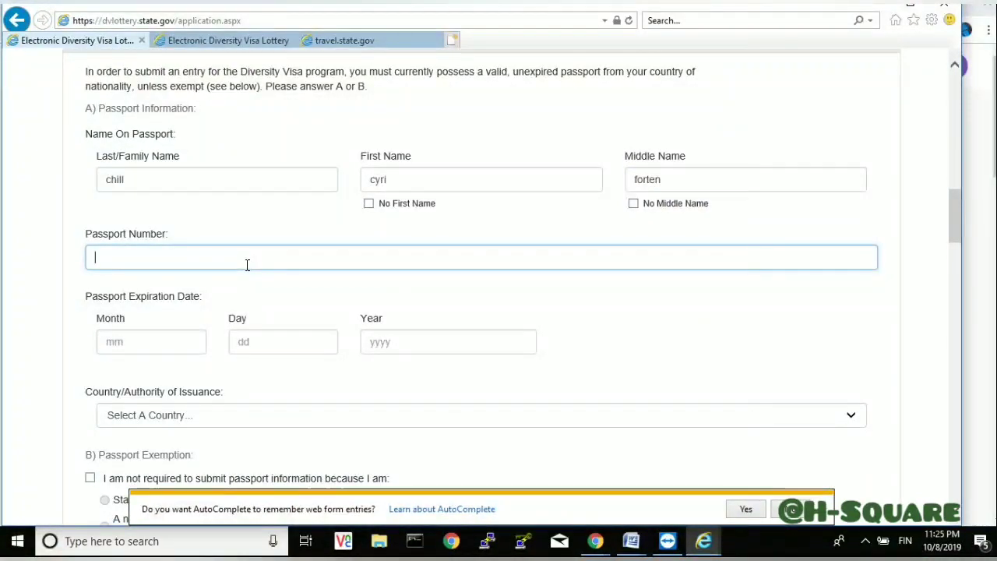
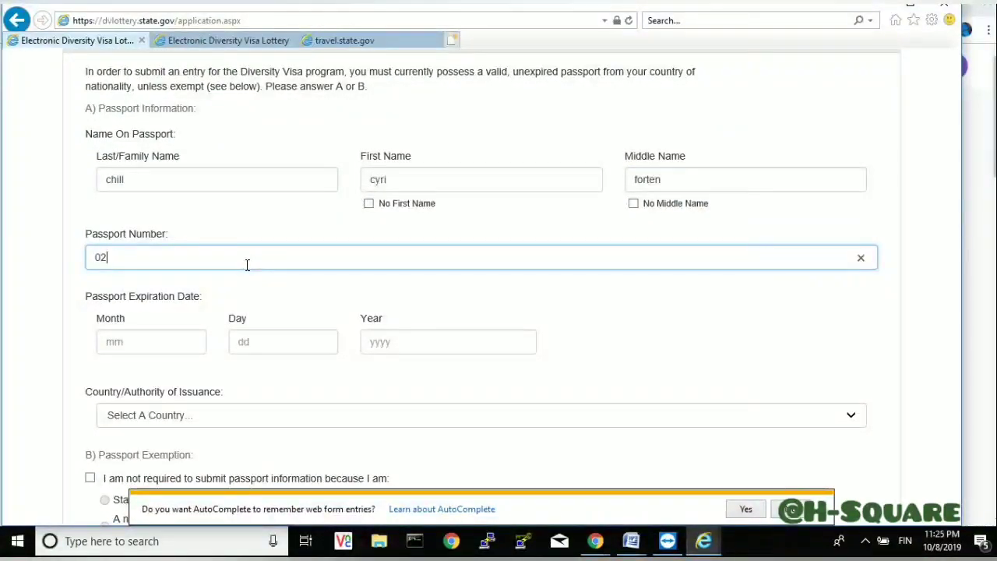
left_click(173, 344)
type("03")
left_click(258, 349)
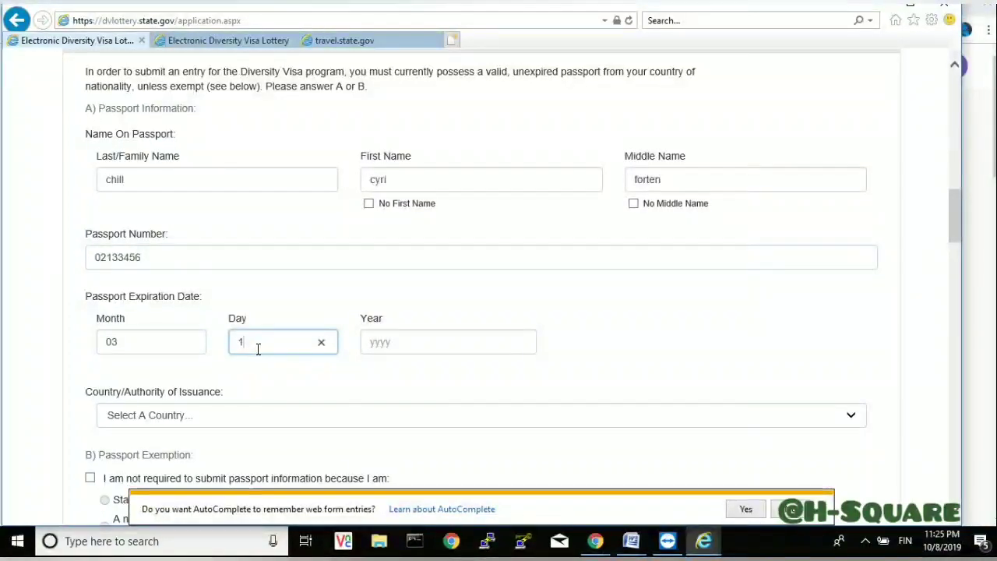
key("BackSpace")
type("30")
left_click(469, 350)
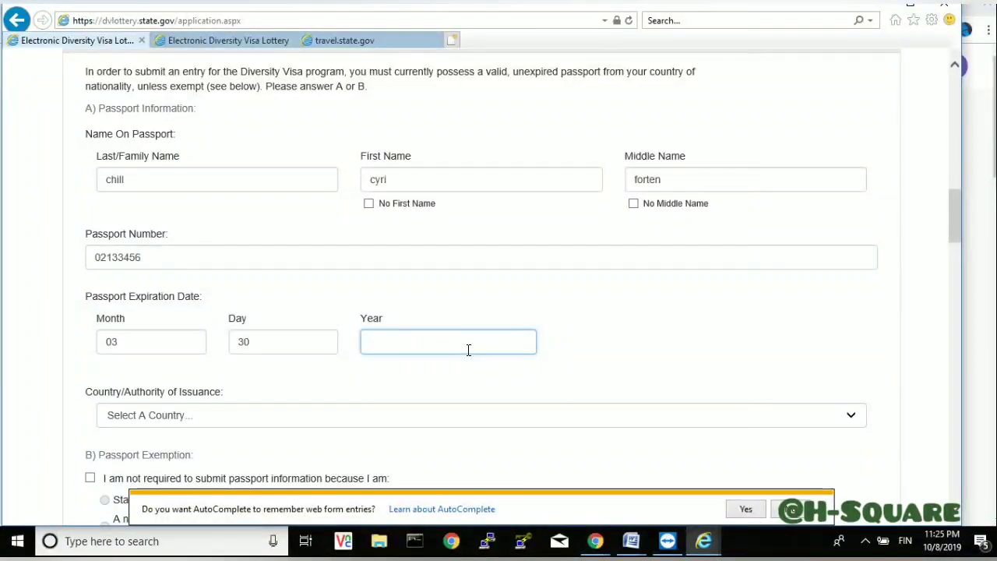
type("2023")
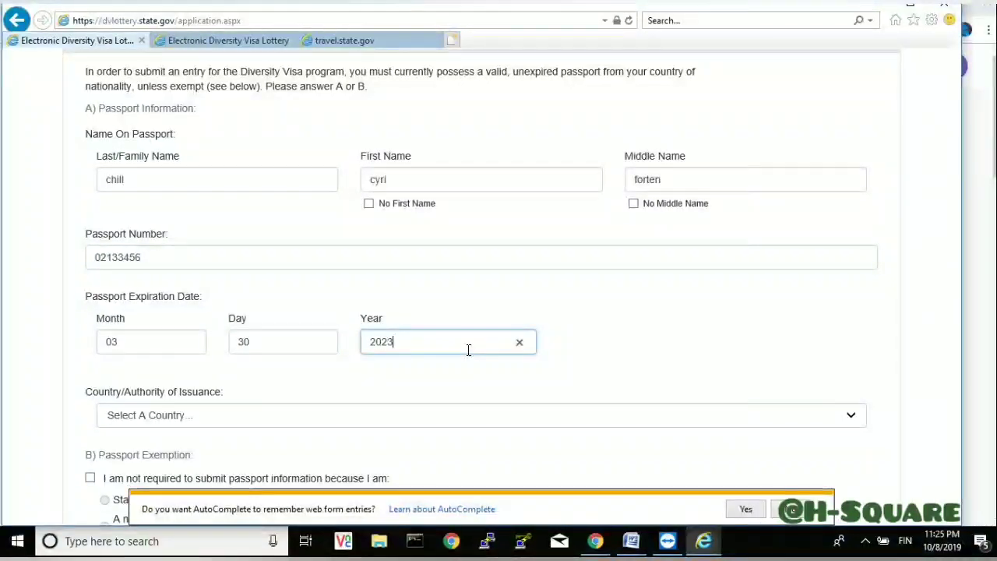
- Choose Cameroon as the passport's Country/Authority of Issuance
left_click(381, 418)
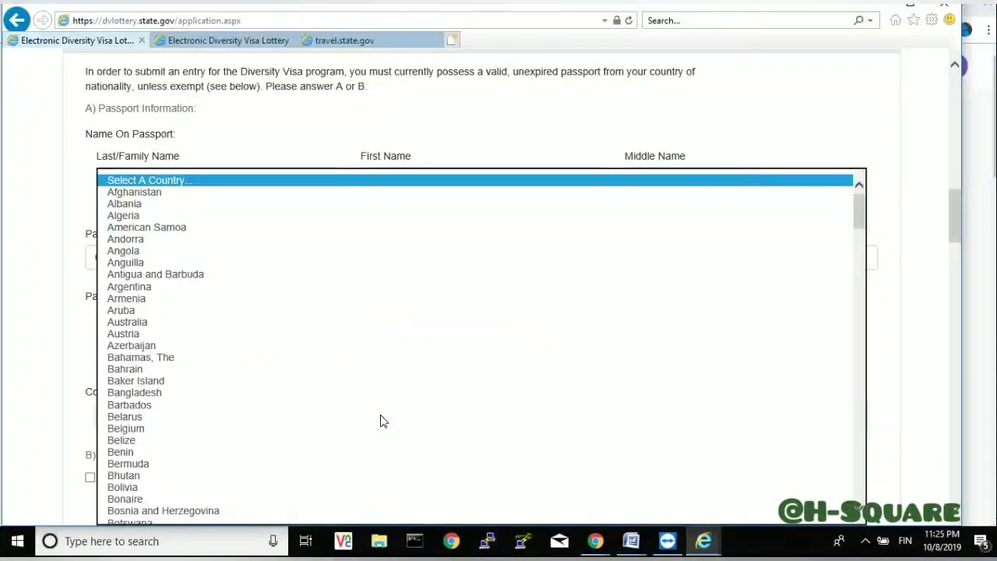
key("c")
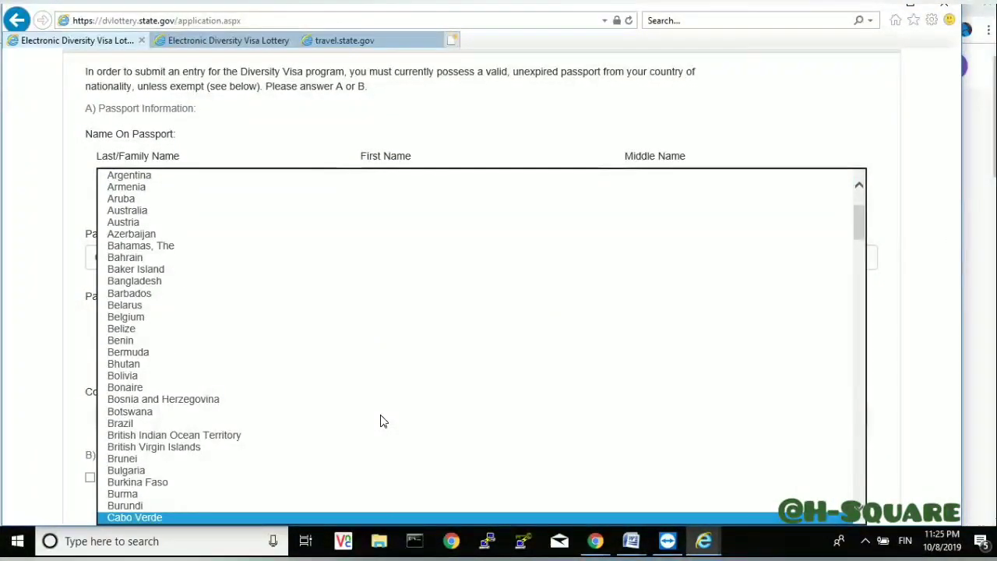
key("c")
key("c")
key("c")
key("Up")
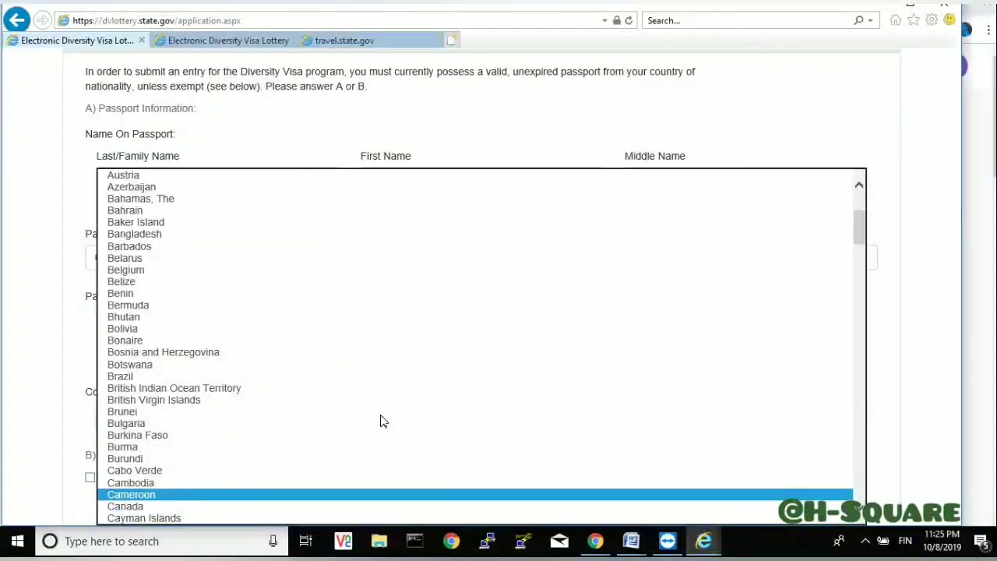
key("Return")
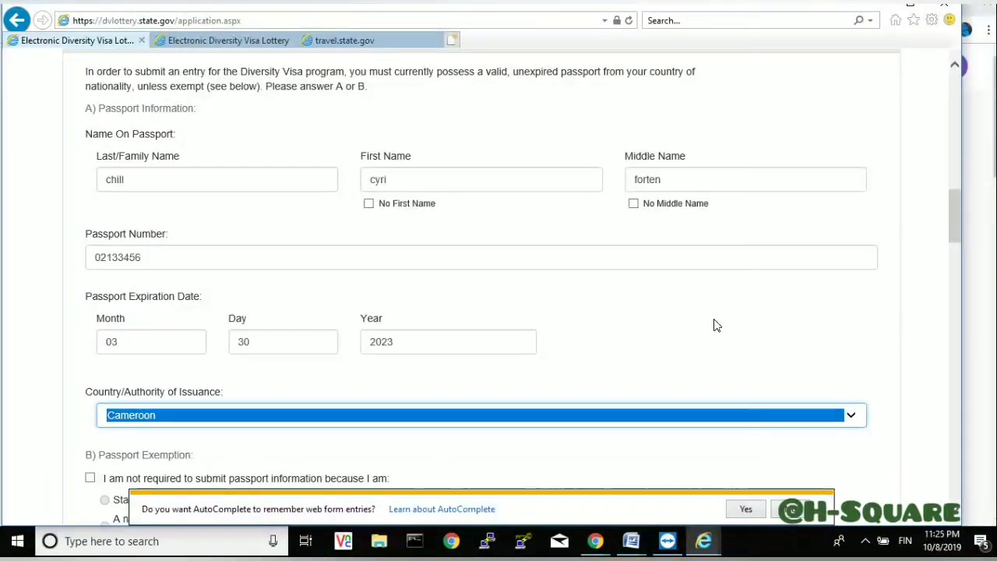
left_click(715, 325)
left_click_drag(955, 228, 955, 298)
- Upload CROPPED-dvpic.jpg from the Pictures folder as the entrant's photograph
left_click(300, 258)
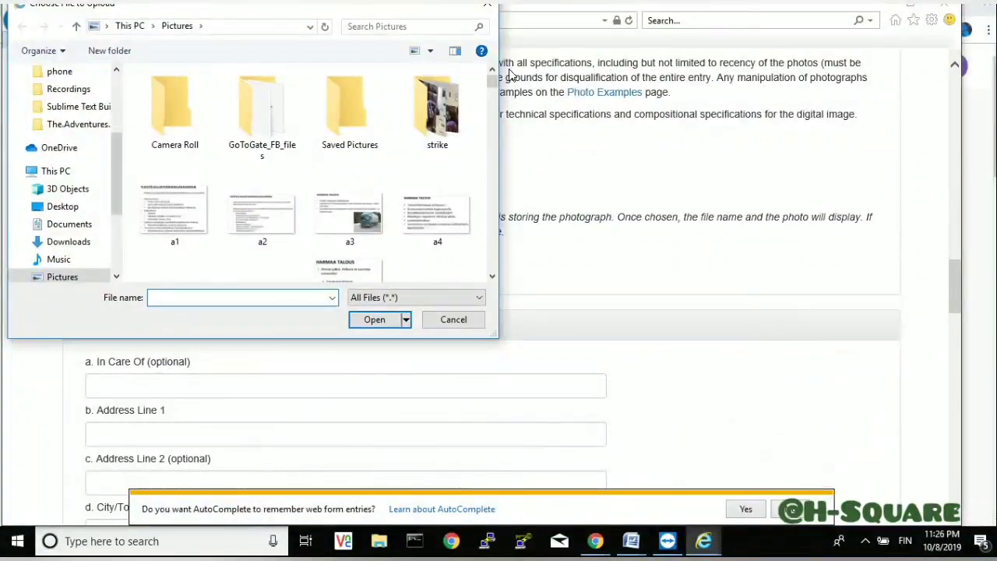
left_click_drag(492, 85, 496, 142)
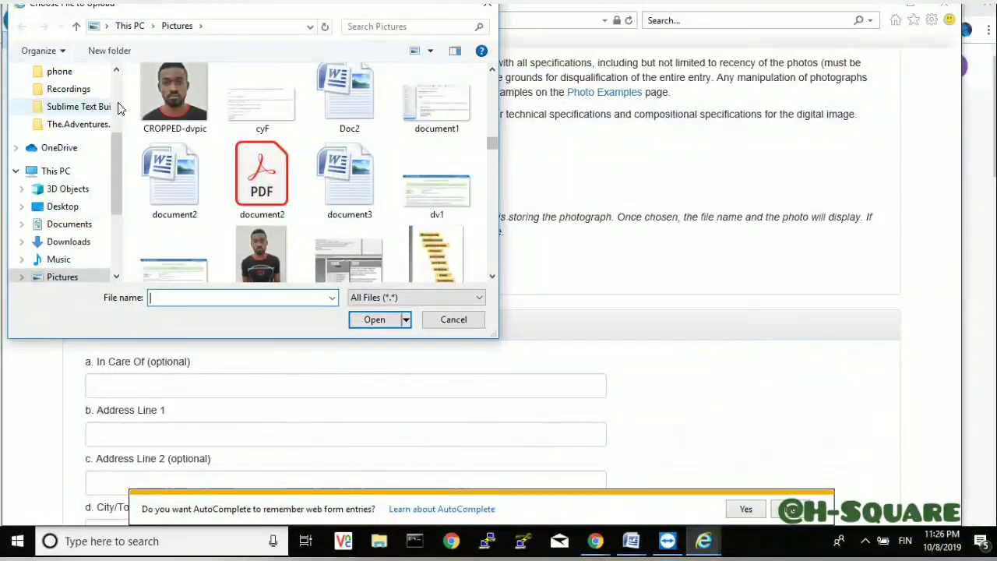
left_click(151, 100)
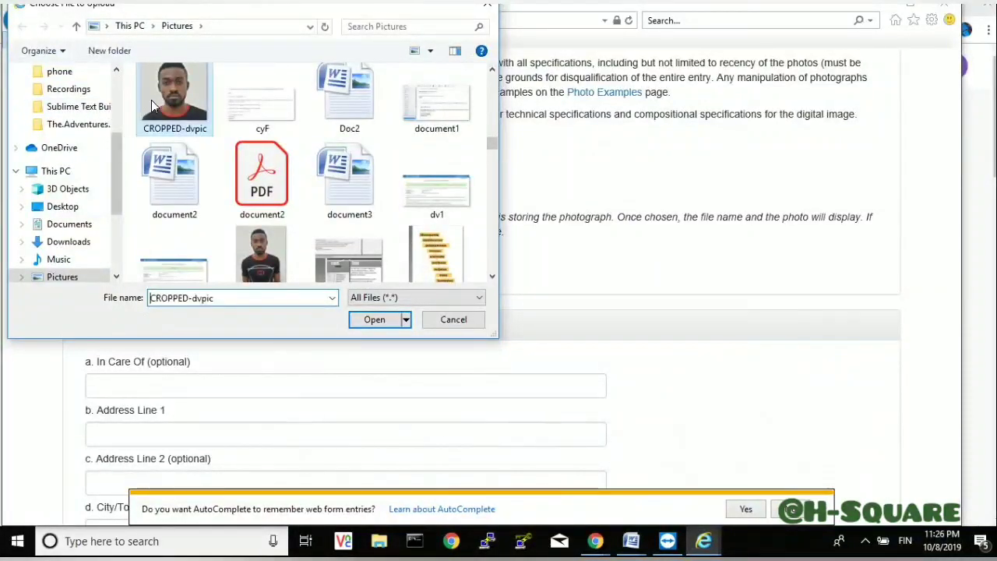
left_click(388, 321)
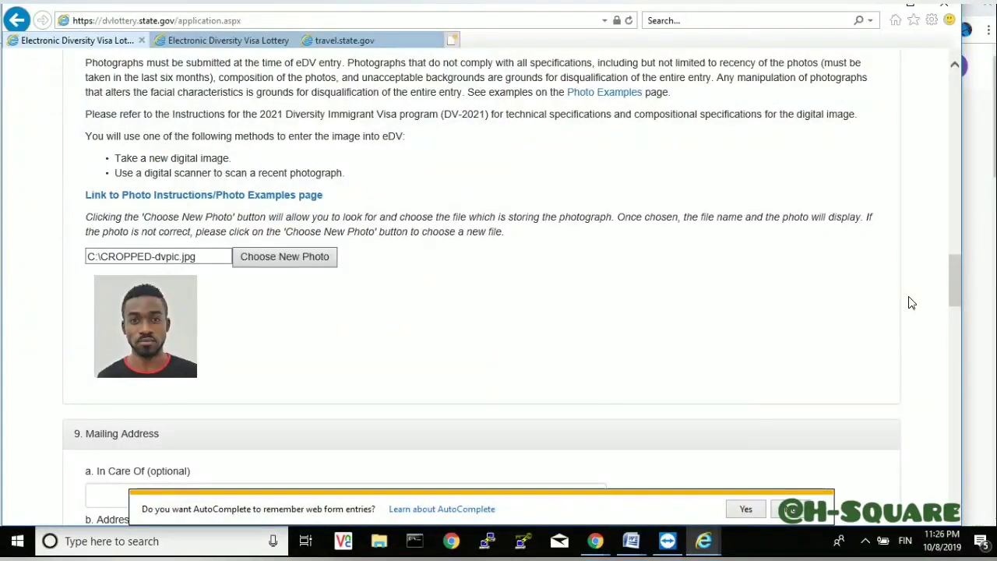
left_click_drag(953, 292, 956, 327)
- Fill in Address Line 1, City/Town and District, and tick No Postal Code
left_click(242, 242)
type("jdkjdkd")
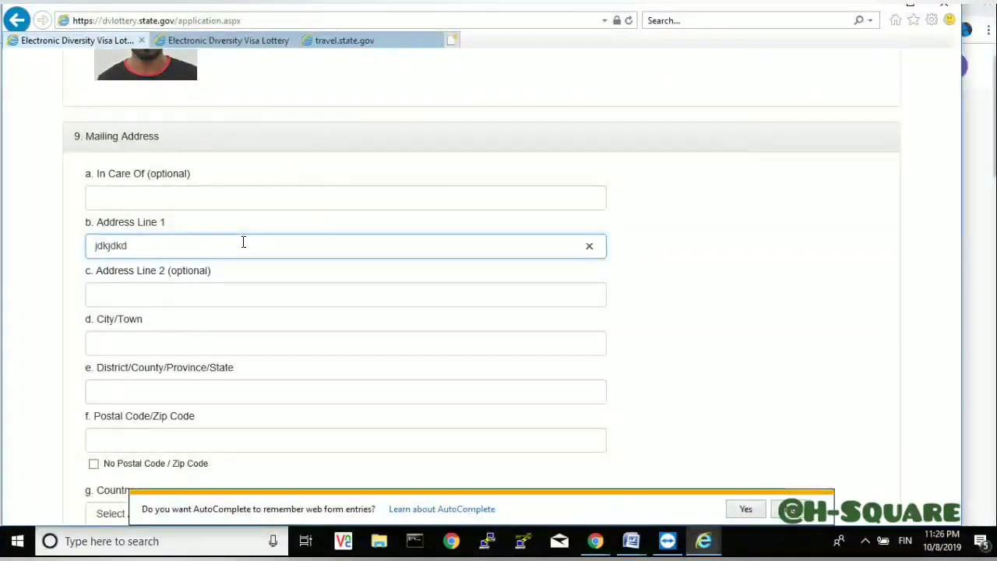
key("BackSpace")
type("beua 23 ")
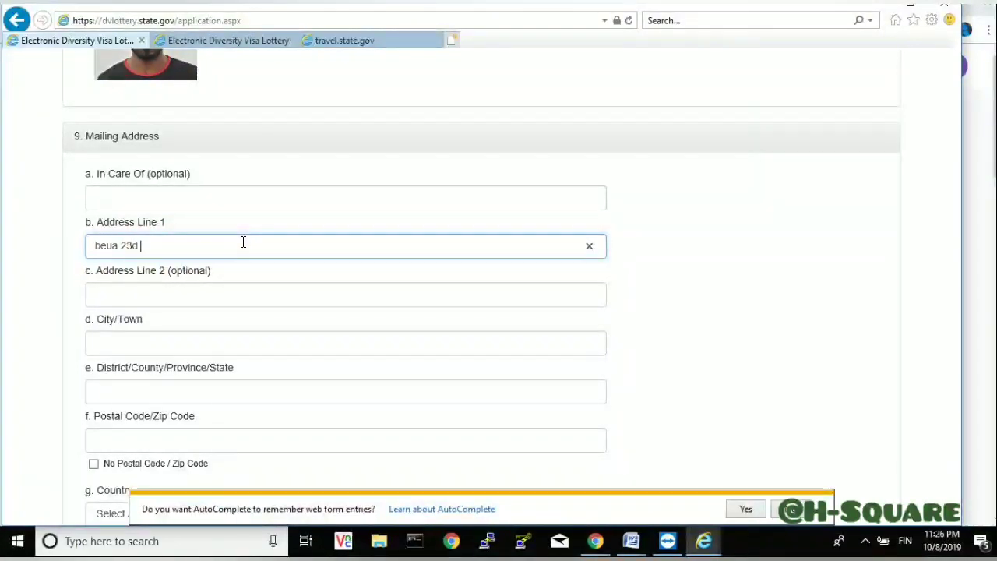
type(" 33")
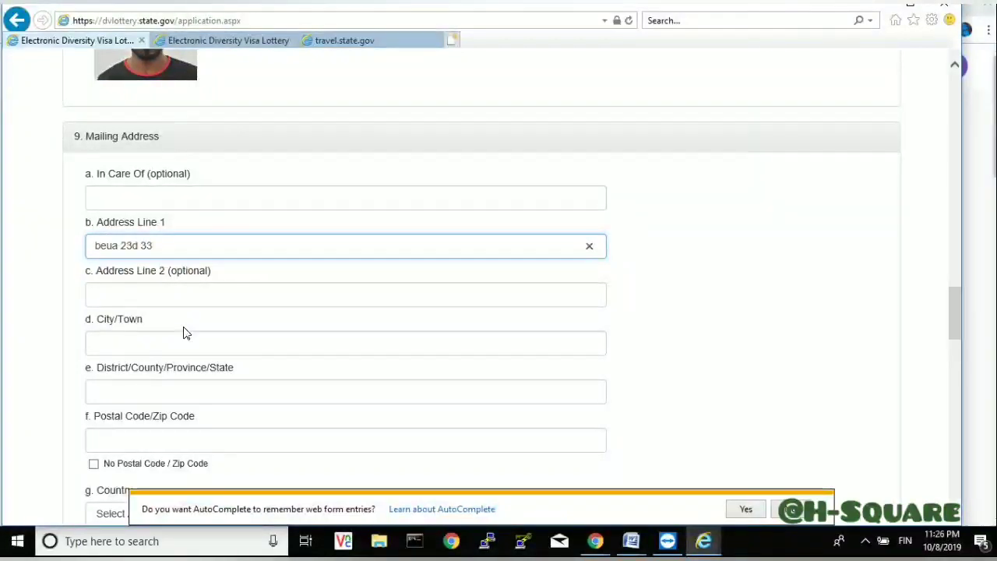
left_click(182, 343)
type("bamed")
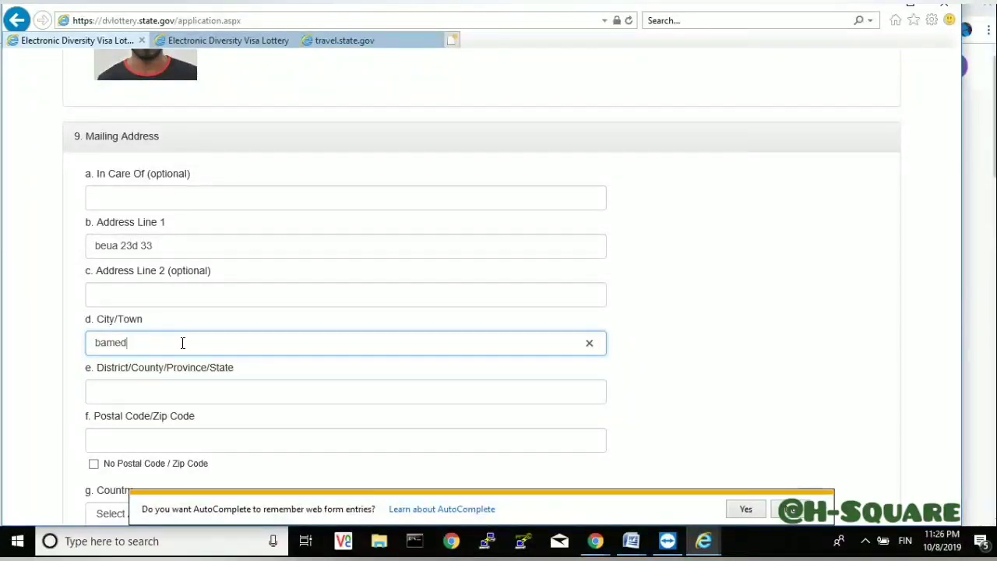
key("BackSpace")
type("nd")
key("BackSpace")
key("BackSpace")
key("BackSpace")
type("douala")
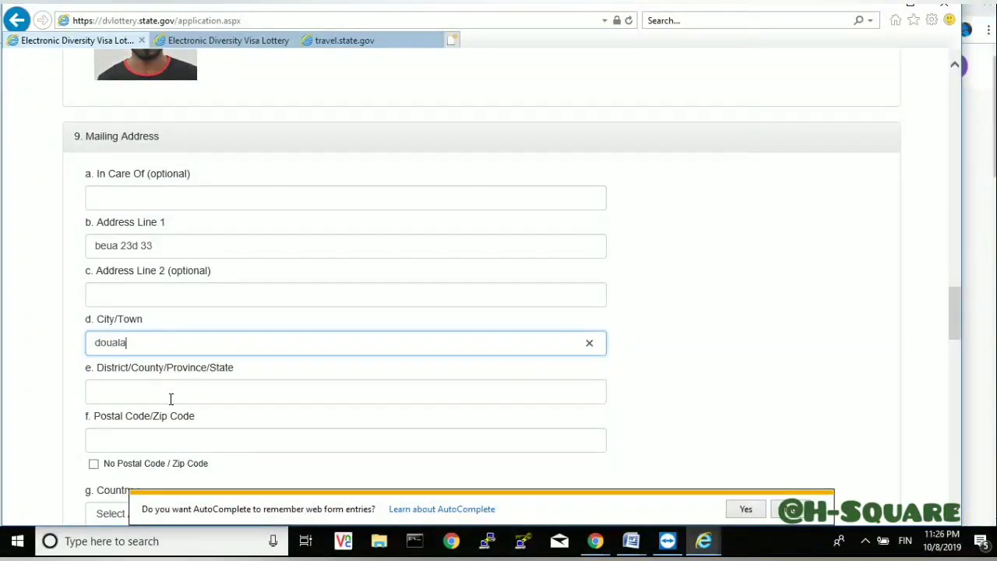
left_click(171, 398)
type("douala")
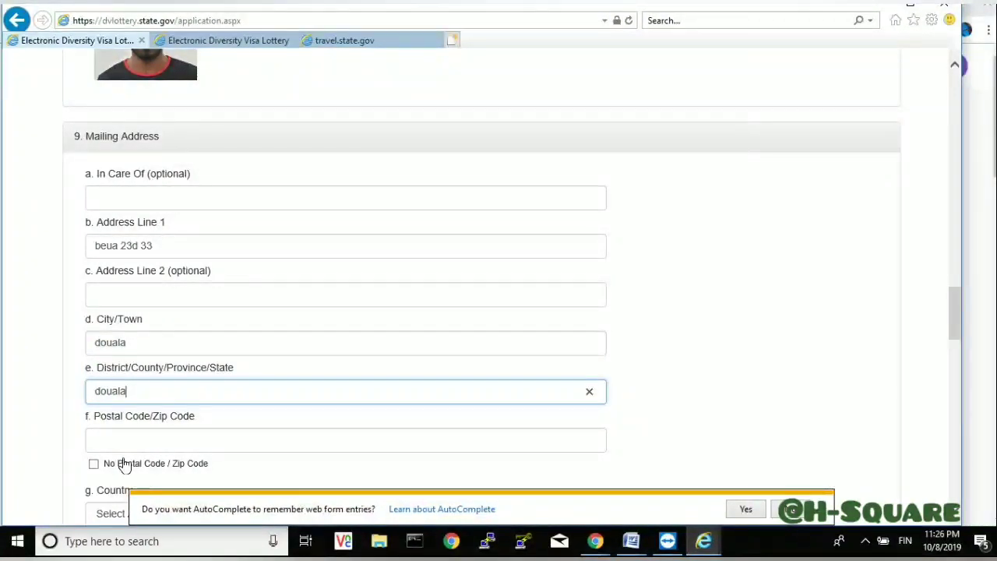
left_click(94, 466)
- Set Cameroon as both the mailing country and the country of current residence
scroll(94, 465, "down", 5)
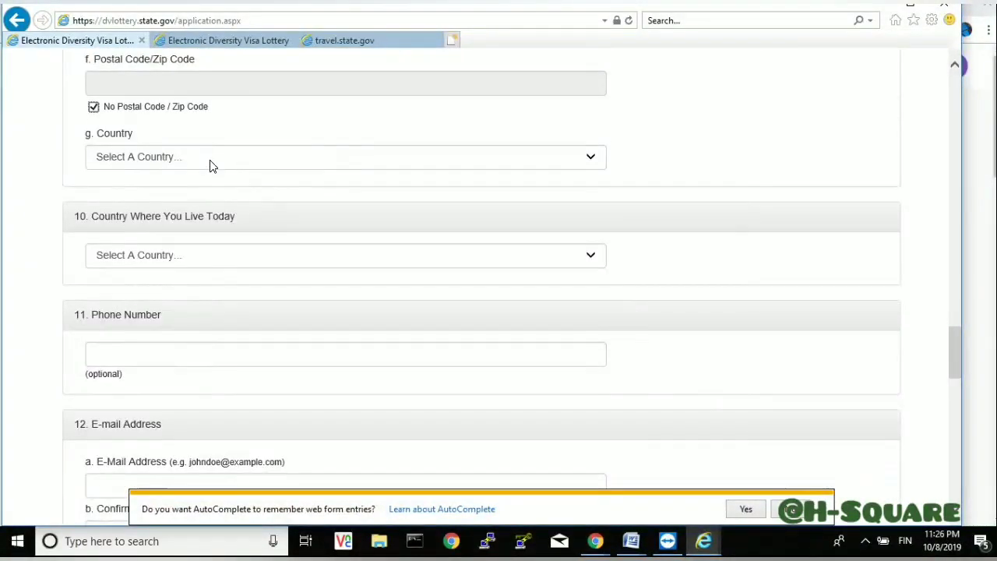
left_click(216, 156)
key("c")
key("Down")
key("Down")
key("Down")
key("Up")
key("Return")
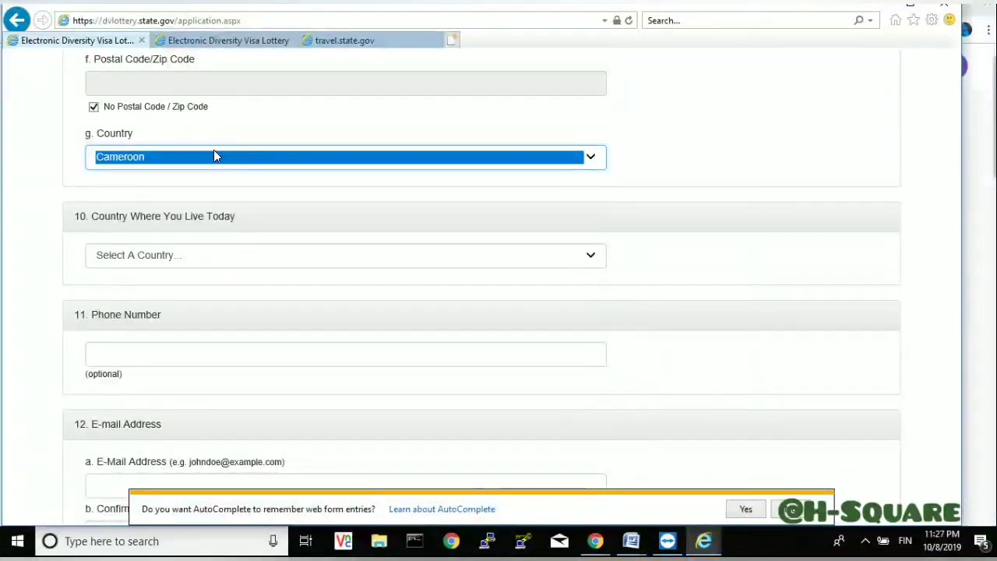
left_click(191, 255)
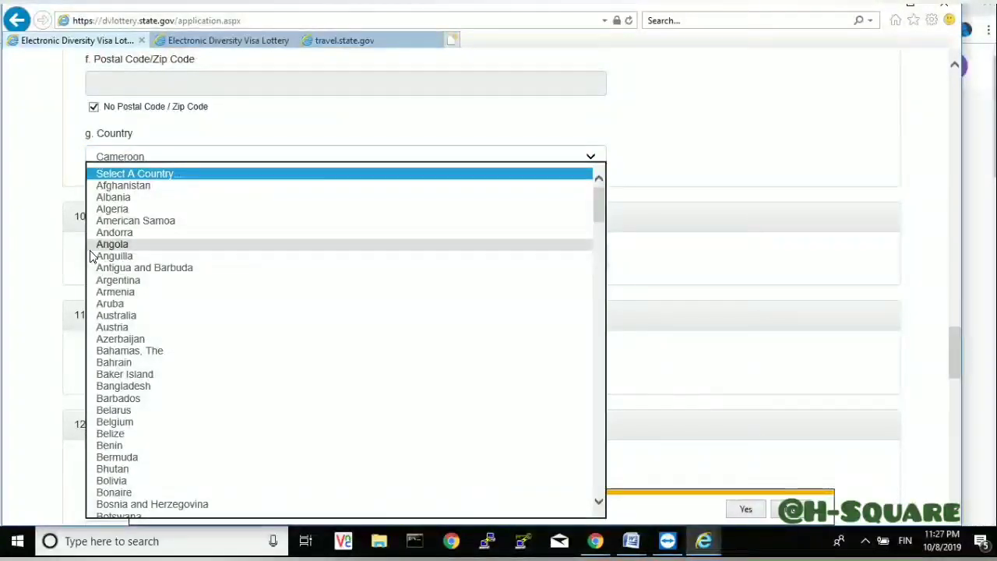
key("c")
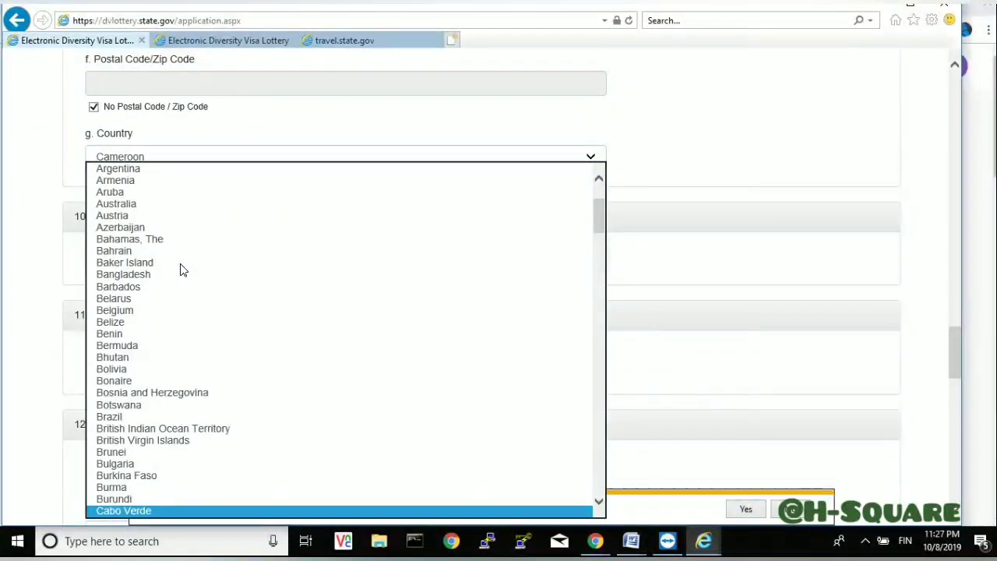
key("Down")
key("Down")
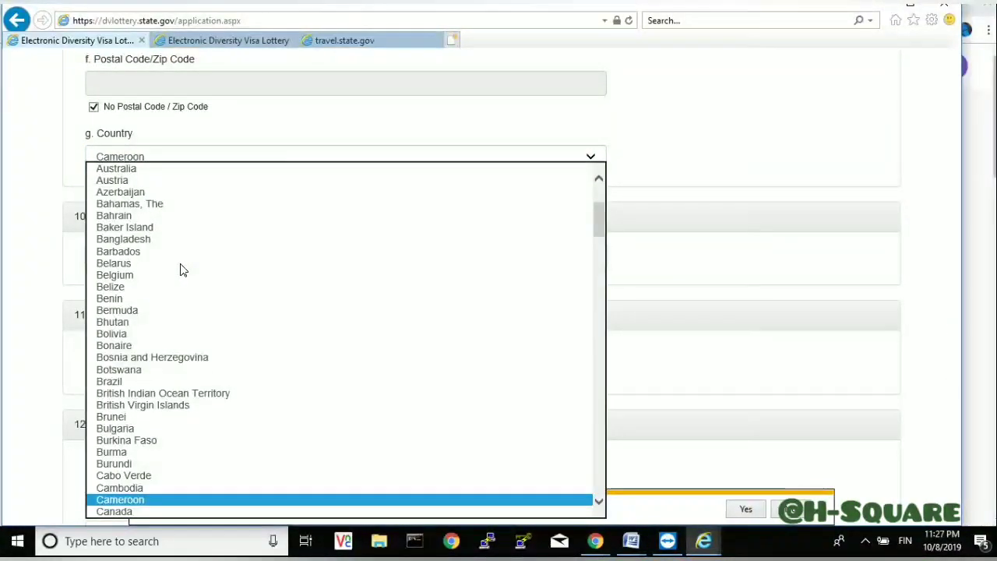
key("Return")
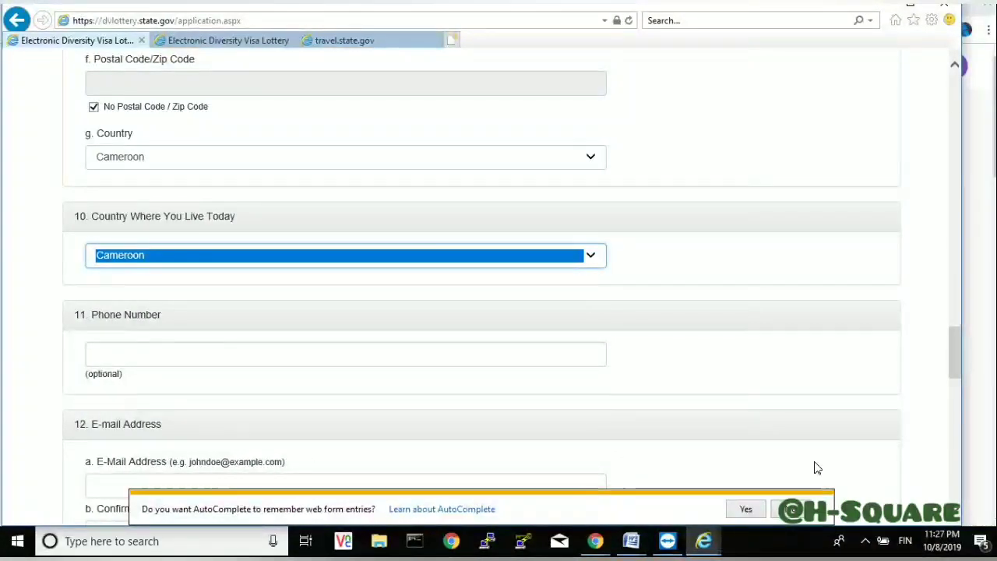
- Type the applicant's e-mail address into the E-Mail Address field
scroll(960, 517, "down", 3)
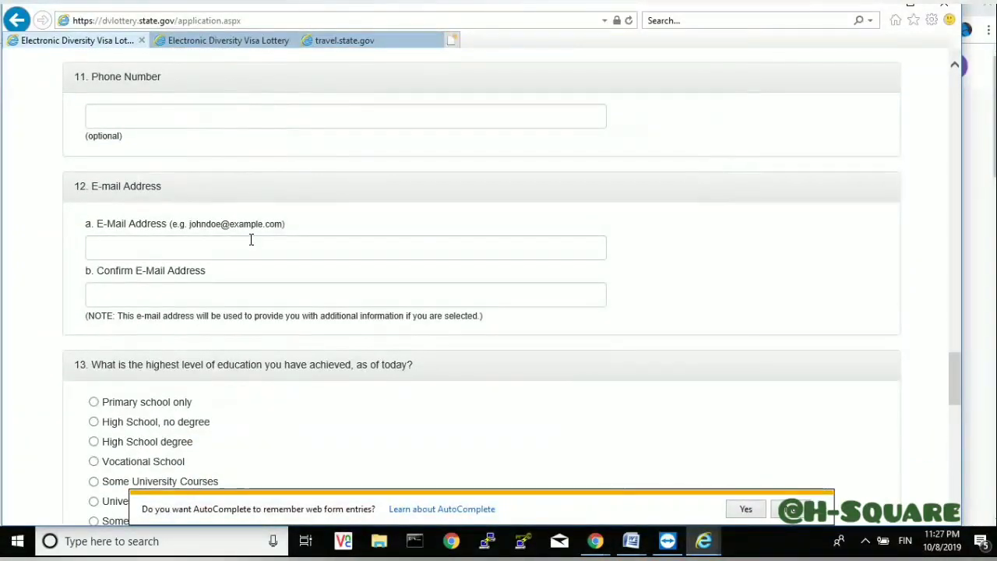
left_click(251, 240)
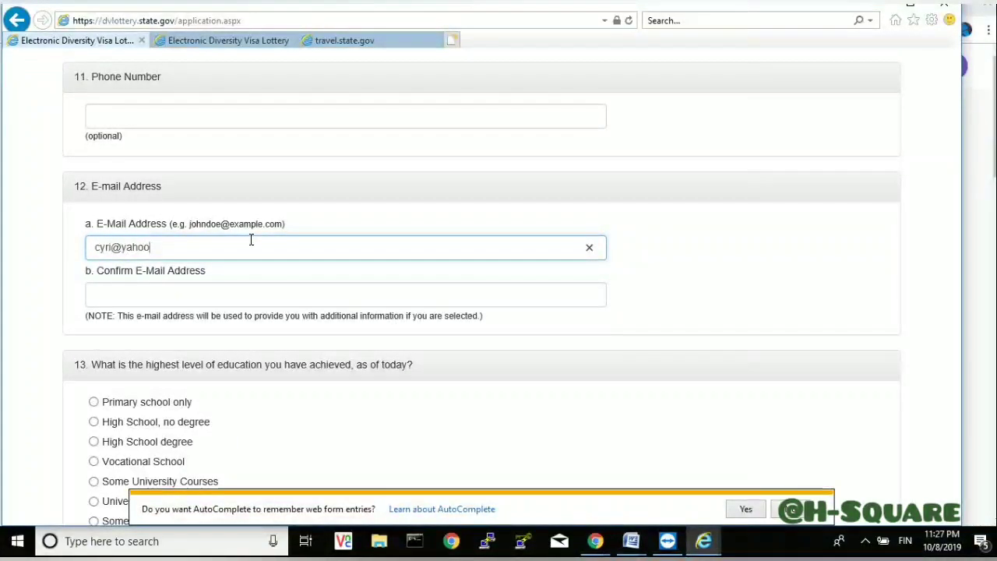
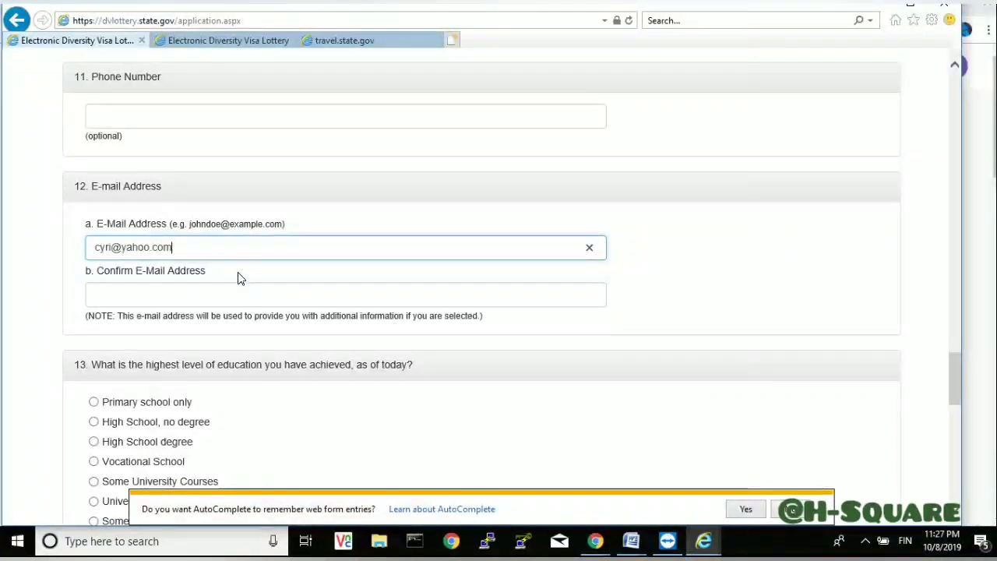
left_click(233, 294)
left_click(177, 244)
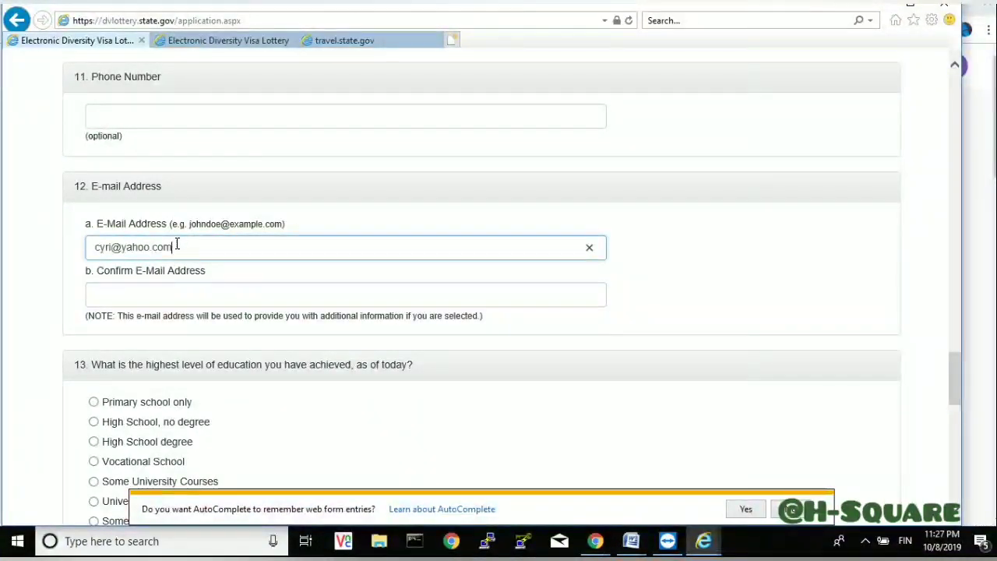
- Copy the e-mail address and fill the Confirm E-Mail Address field with it
right_click(108, 250)
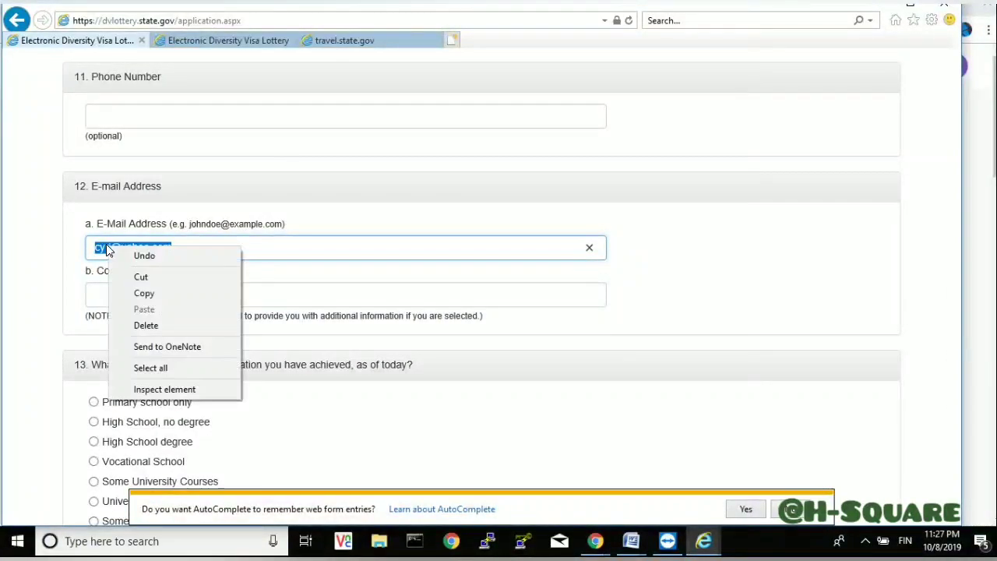
left_click(145, 293)
left_click(148, 294)
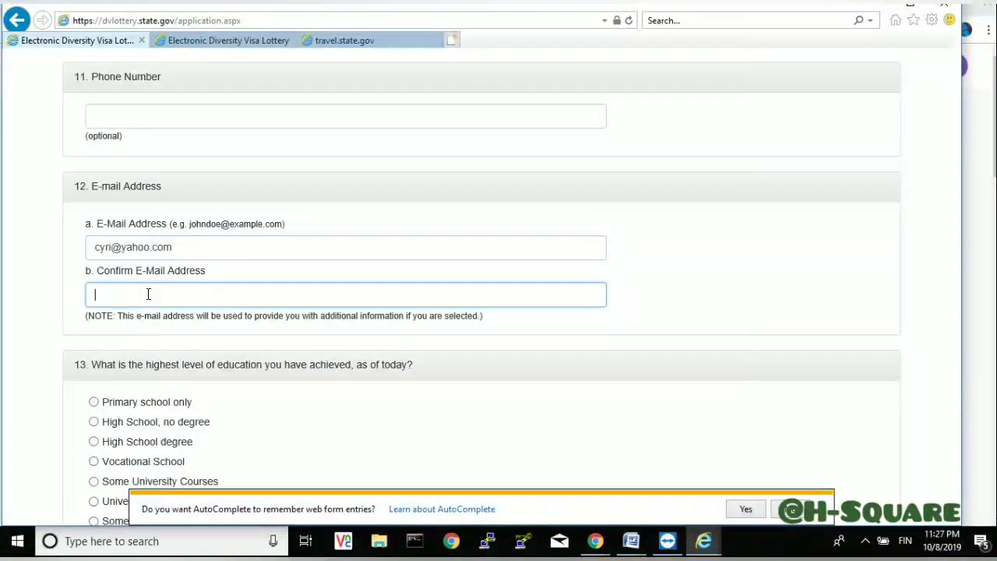
right_click(148, 294)
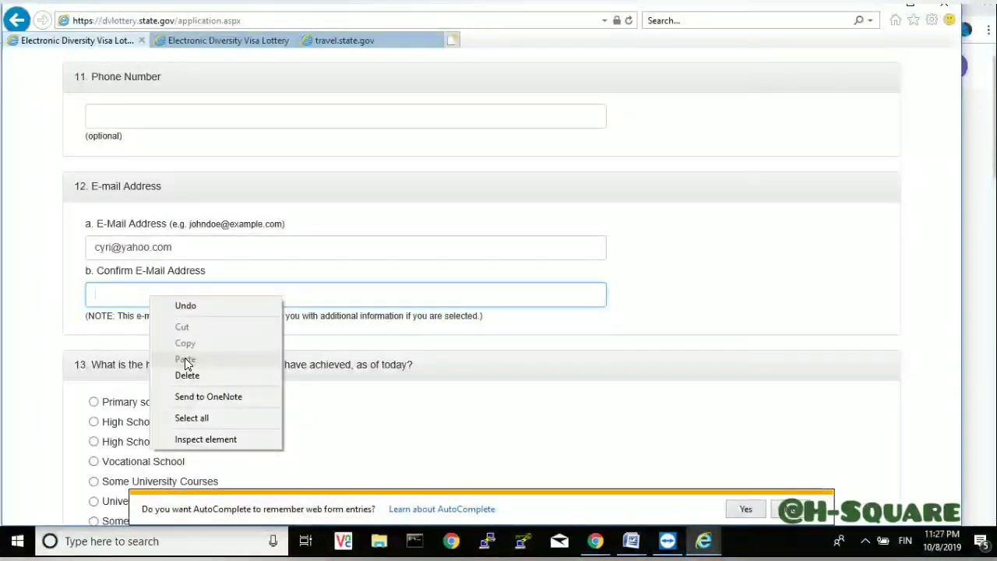
left_click(137, 292)
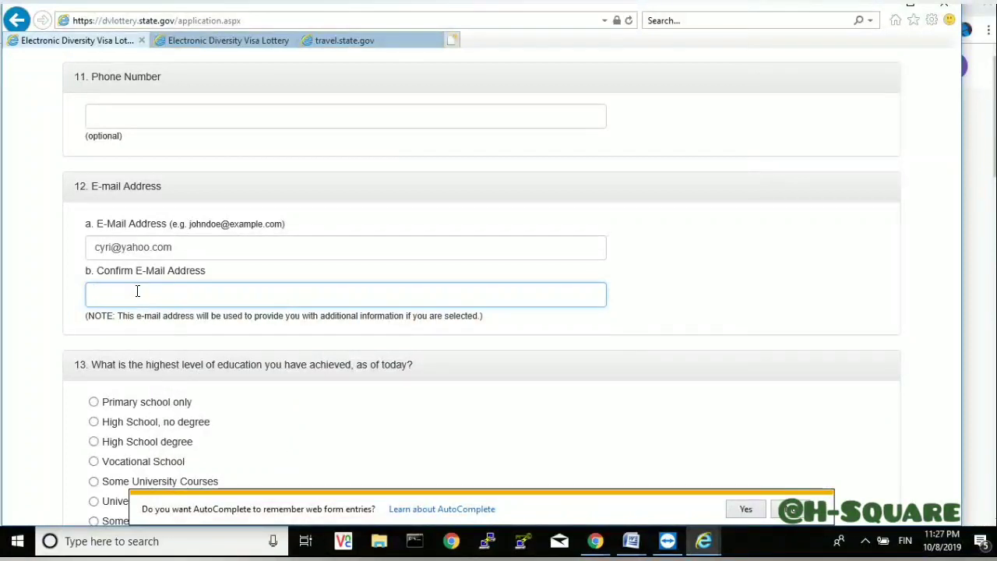
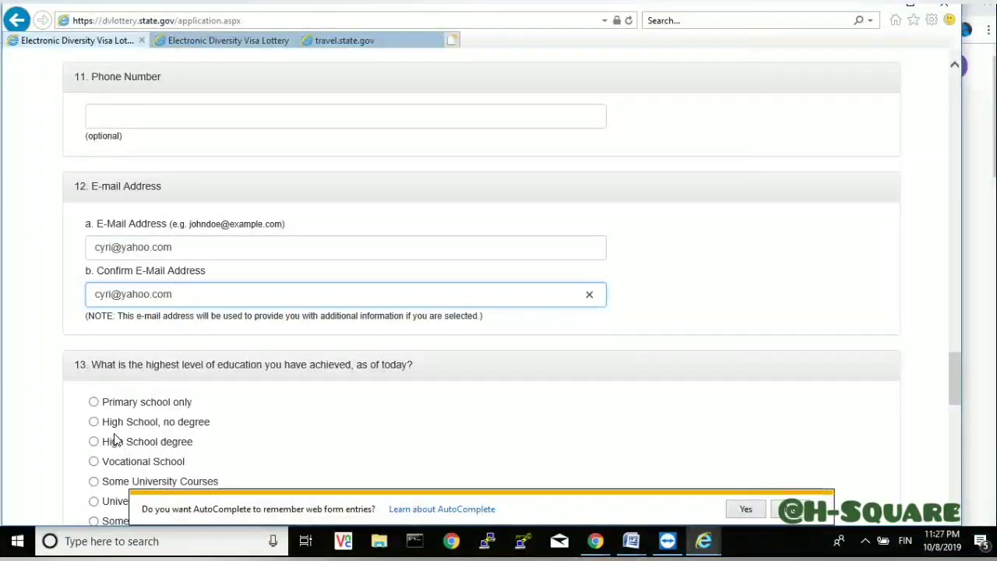
- Choose 'High School, no degree', enter 0 children, and submit the form with Continue
left_click(93, 423)
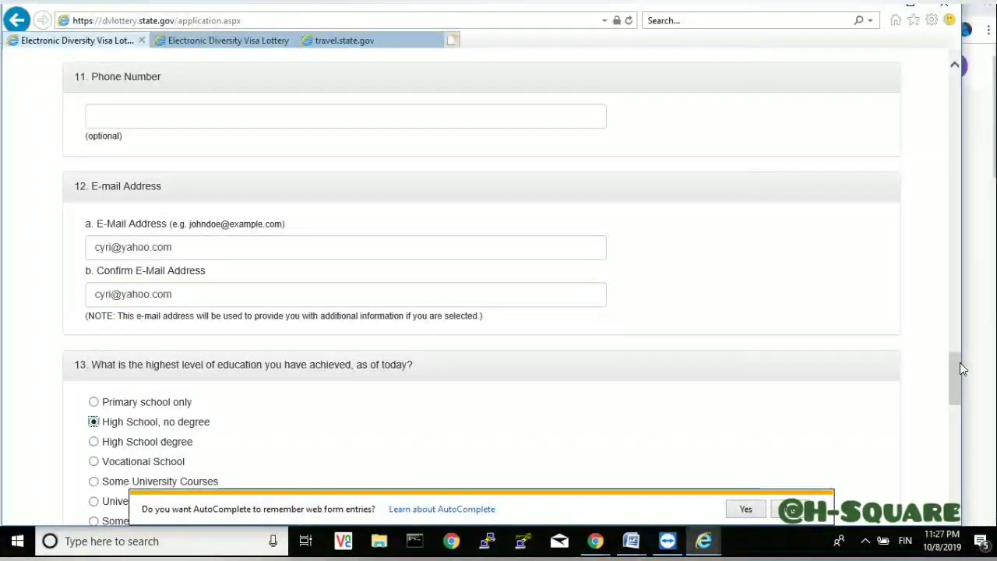
left_click_drag(959, 366, 959, 441)
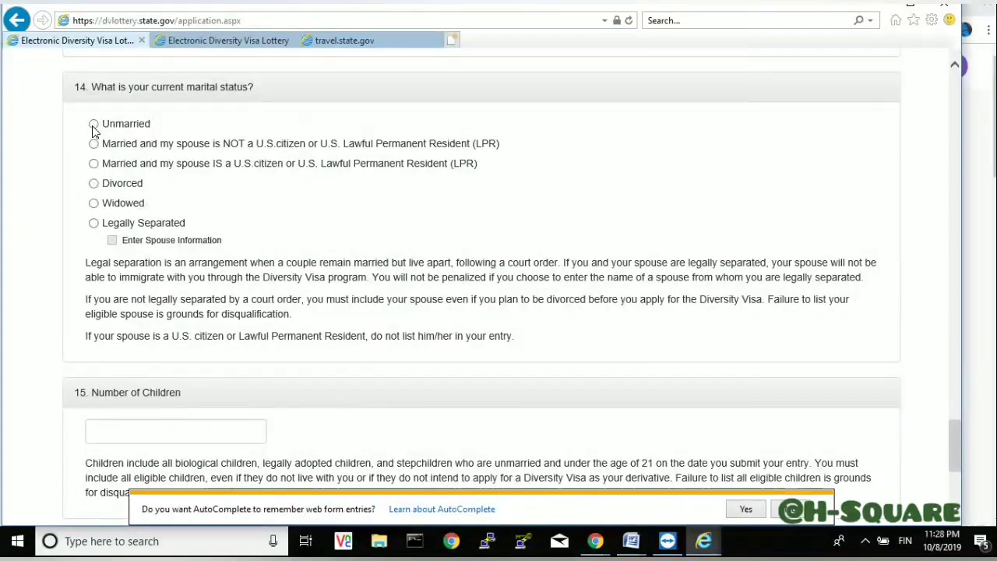
left_click(224, 438)
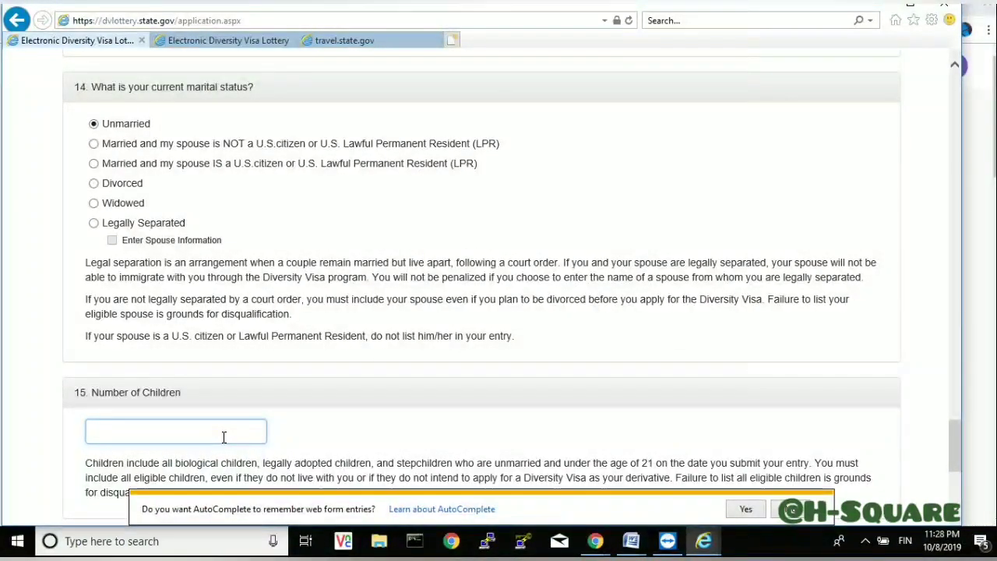
type("0")
left_click_drag(952, 445, 953, 477)
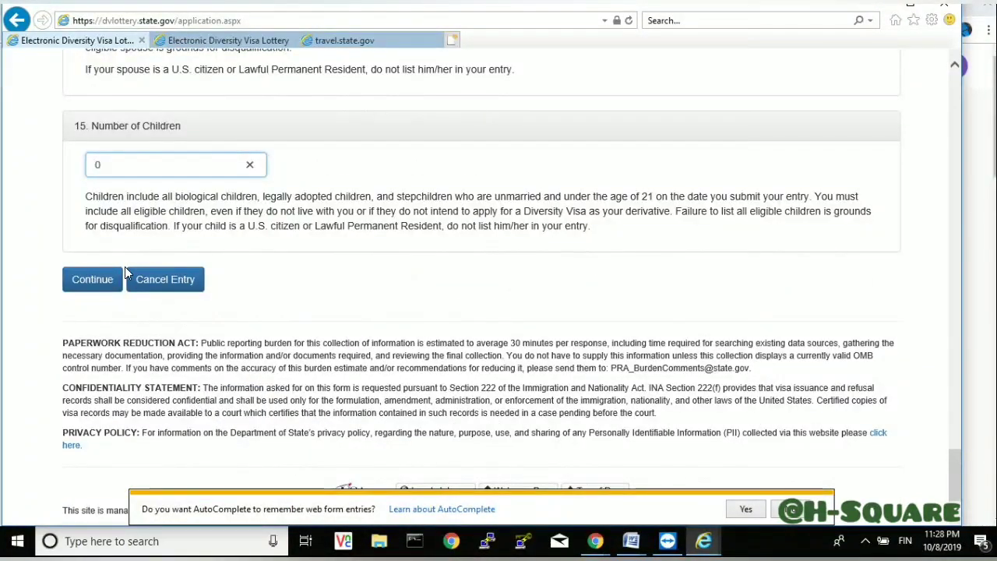
left_click(107, 285)
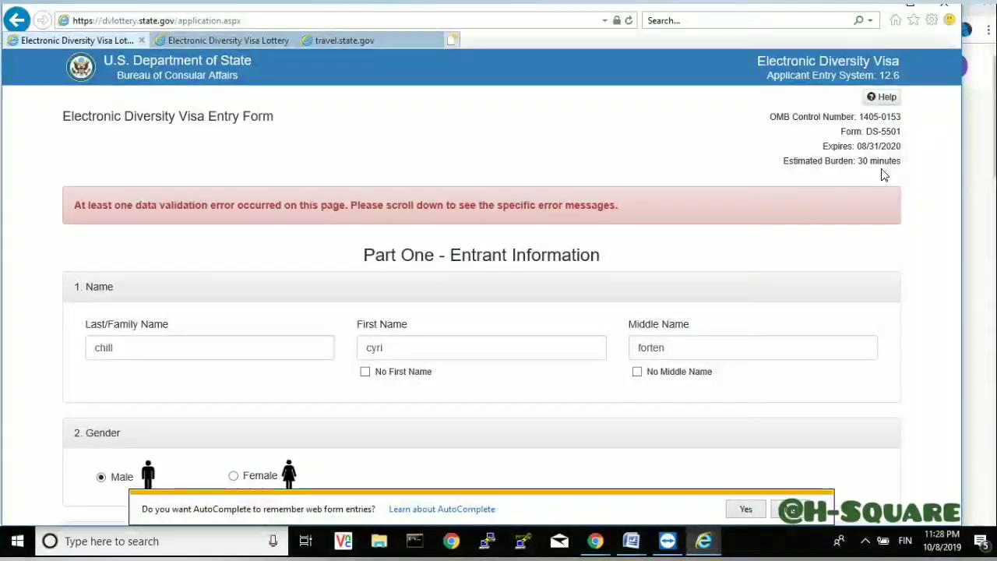
- Confirm eligibility by birth country and reselect Cameroon as the Country Where You Were Born
scroll(881, 345, "down", 5)
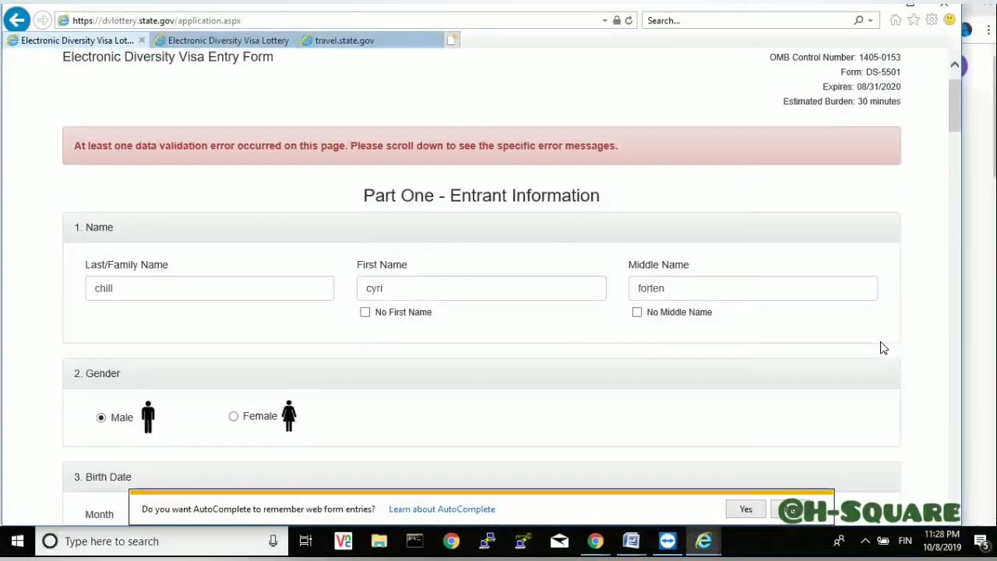
scroll(884, 348, "down", 7)
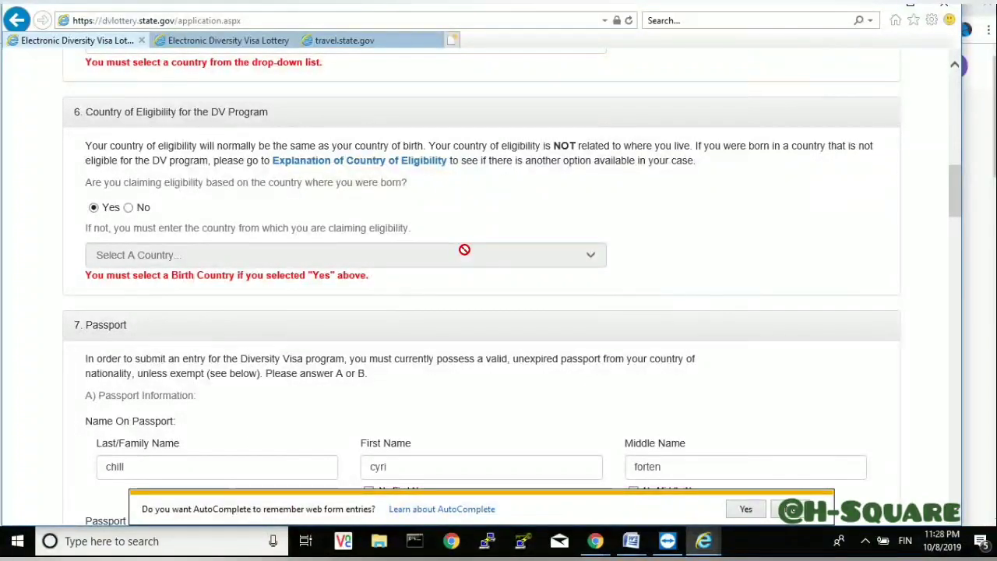
left_click(93, 208)
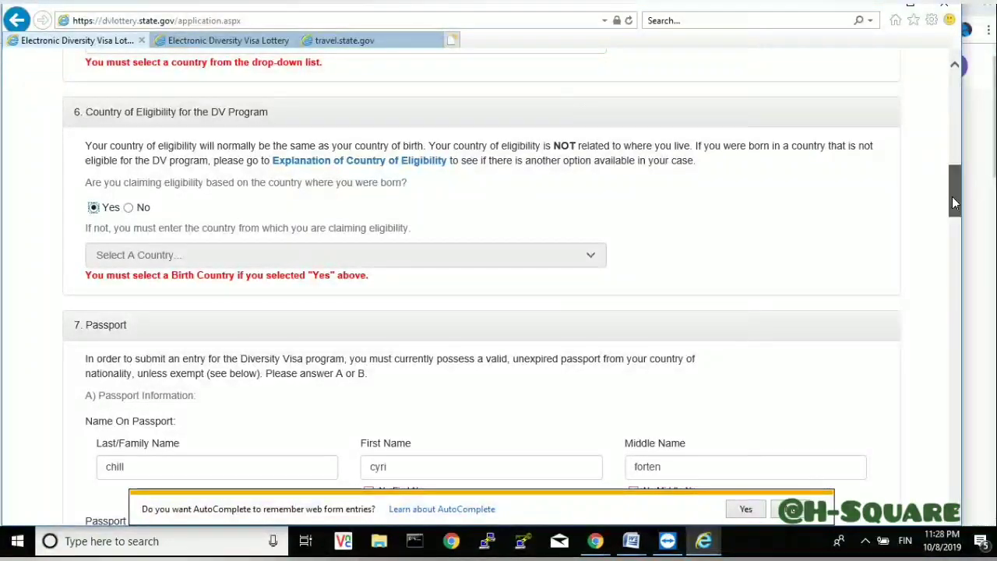
left_click_drag(952, 195, 525, 182)
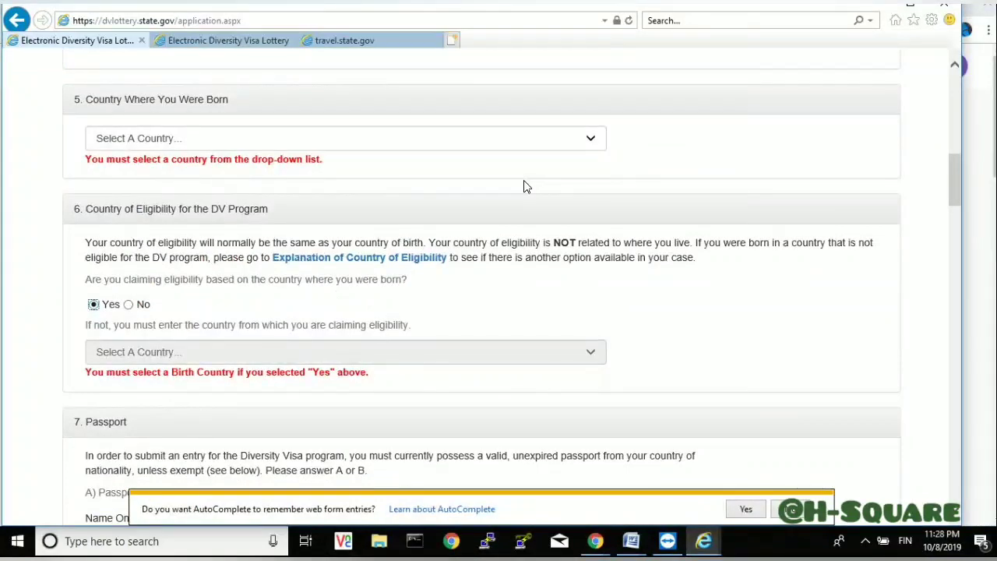
left_click(520, 137)
key("c")
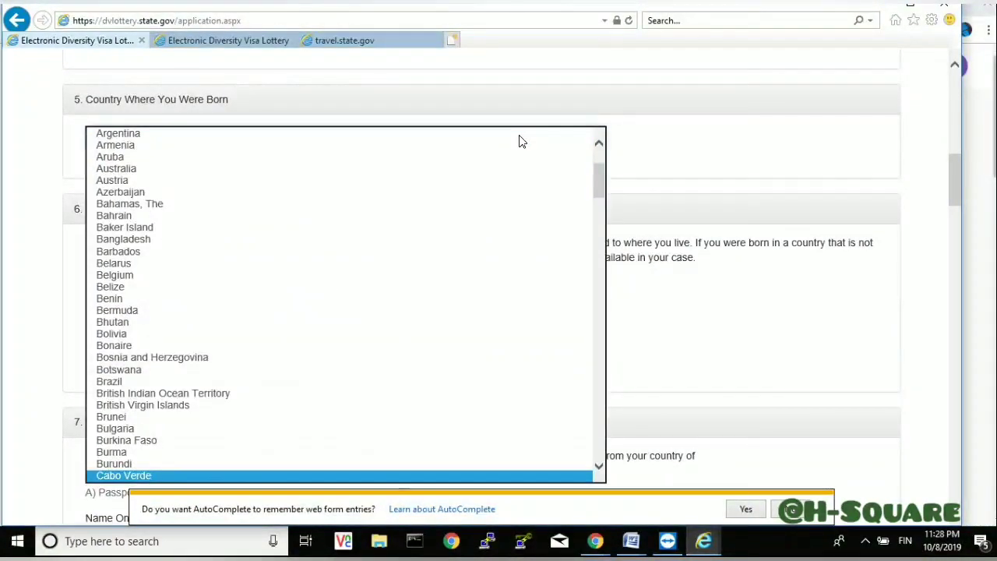
key("Down")
key("Down")
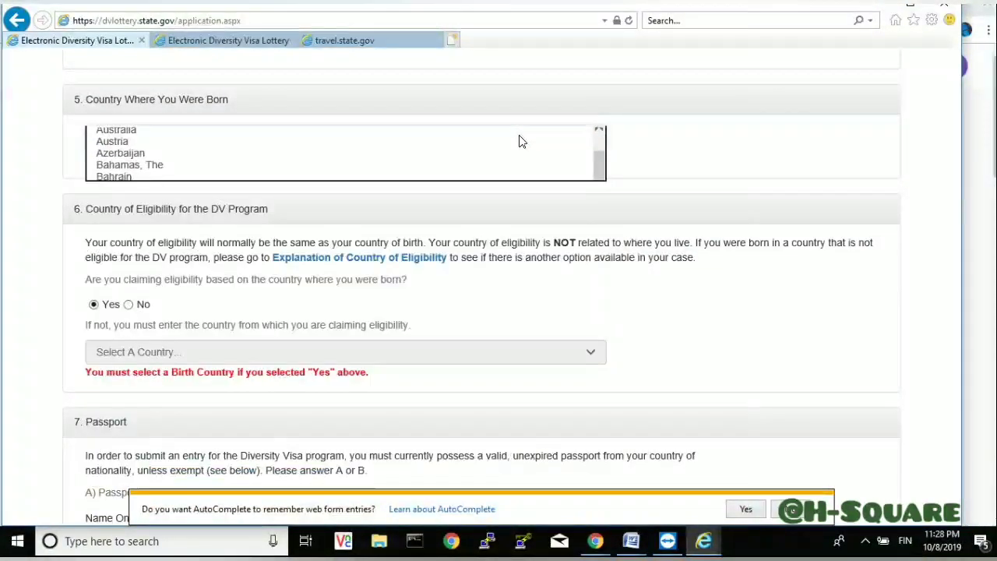
key("c")
key("c")
key("c")
key("c")
key("c")
key("c")
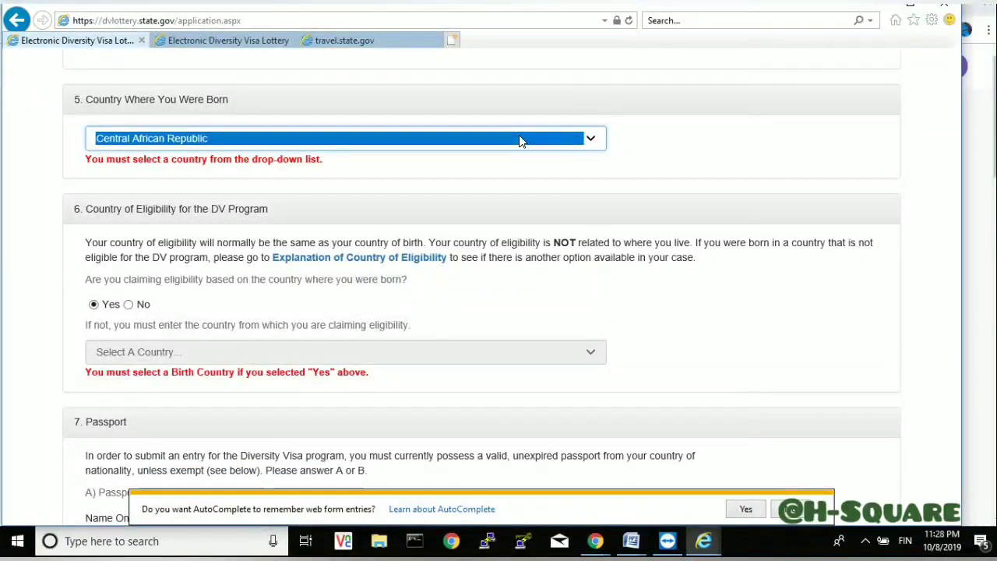
key("Up")
key("Up")
key("Up")
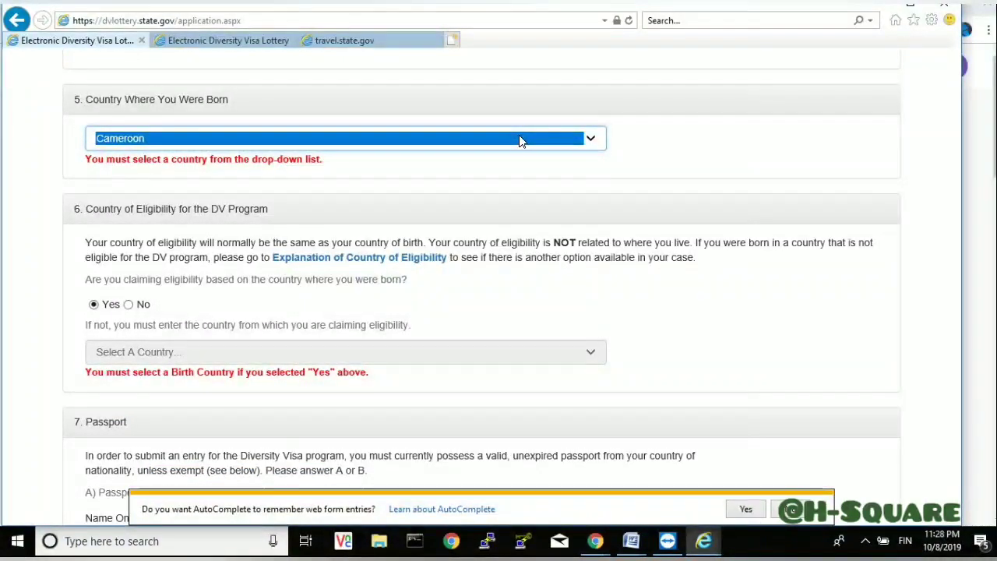
left_click(842, 165)
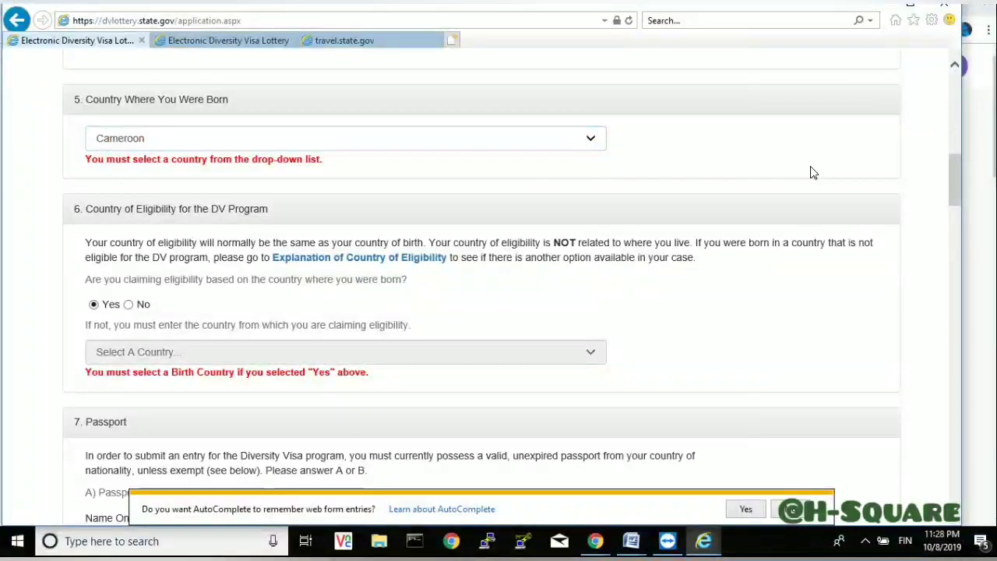
left_click_drag(955, 174, 929, 483)
- Continue to the Part One review page and highlight the warning about the browser's back button
left_click(92, 282)
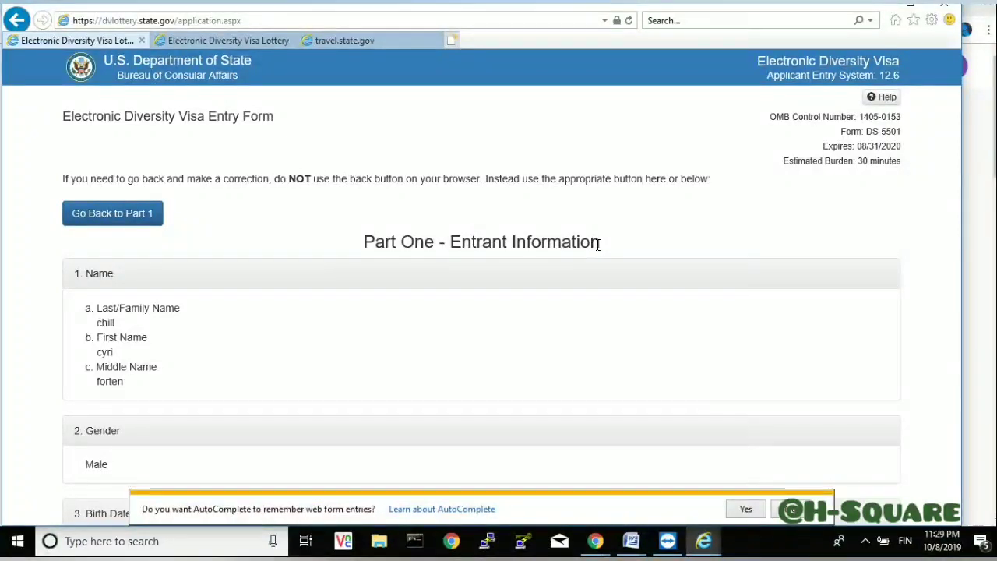
left_click_drag(595, 241, 366, 245)
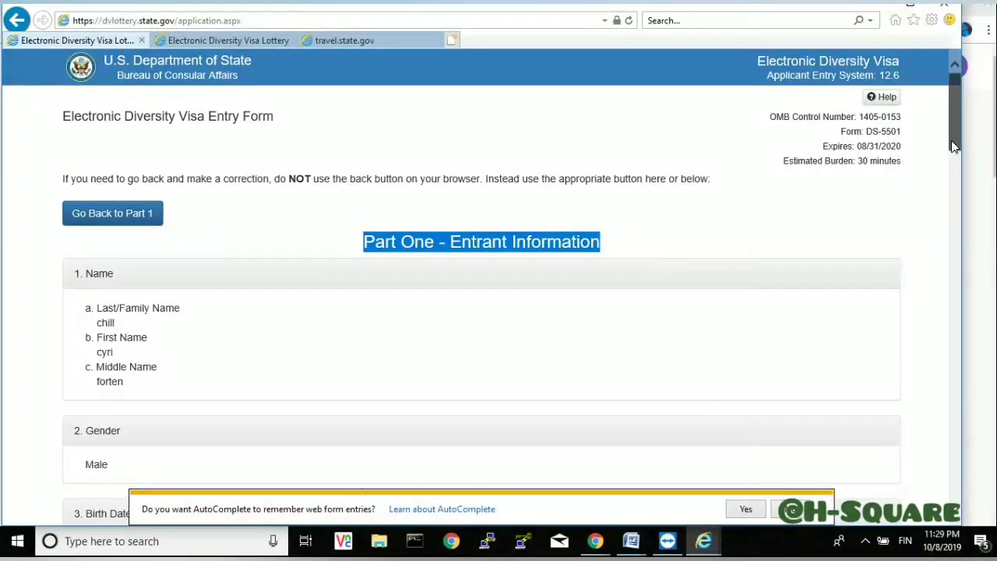
mouse_move(951, 141)
left_mouse_down()
mouse_move(955, 166)
mouse_move(955, 144)
left_mouse_up()
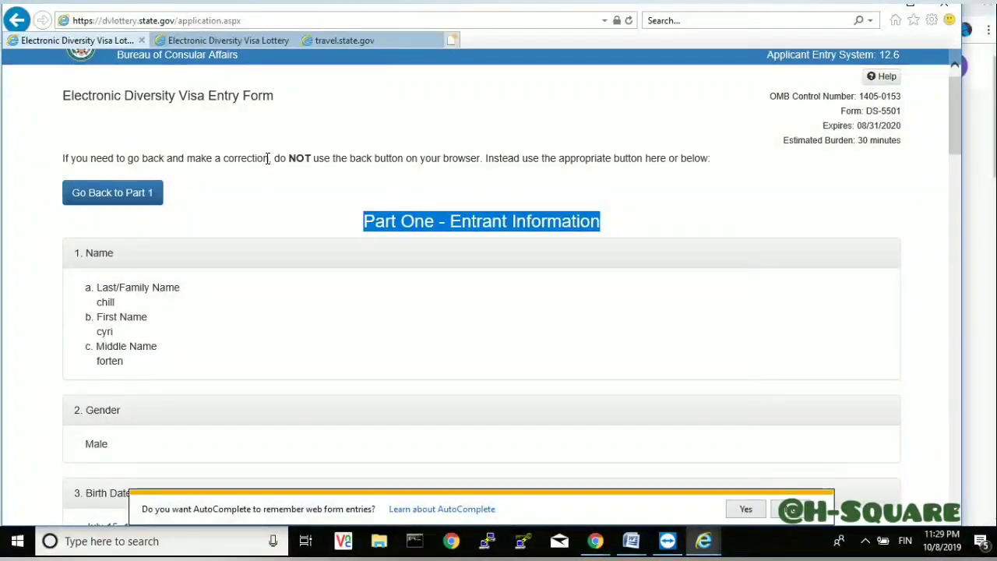
left_click_drag(273, 158, 326, 151)
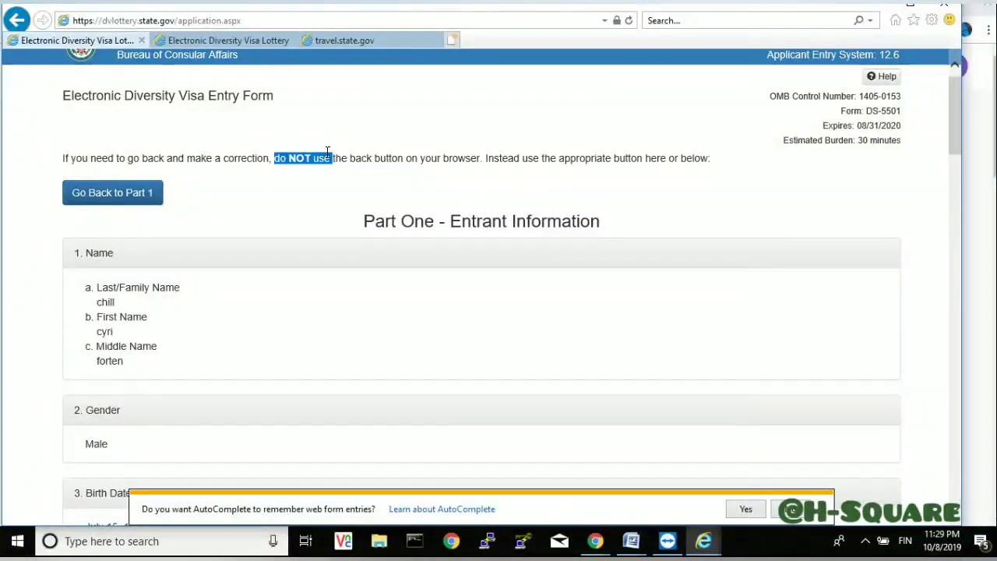
left_click_drag(383, 152, 394, 154)
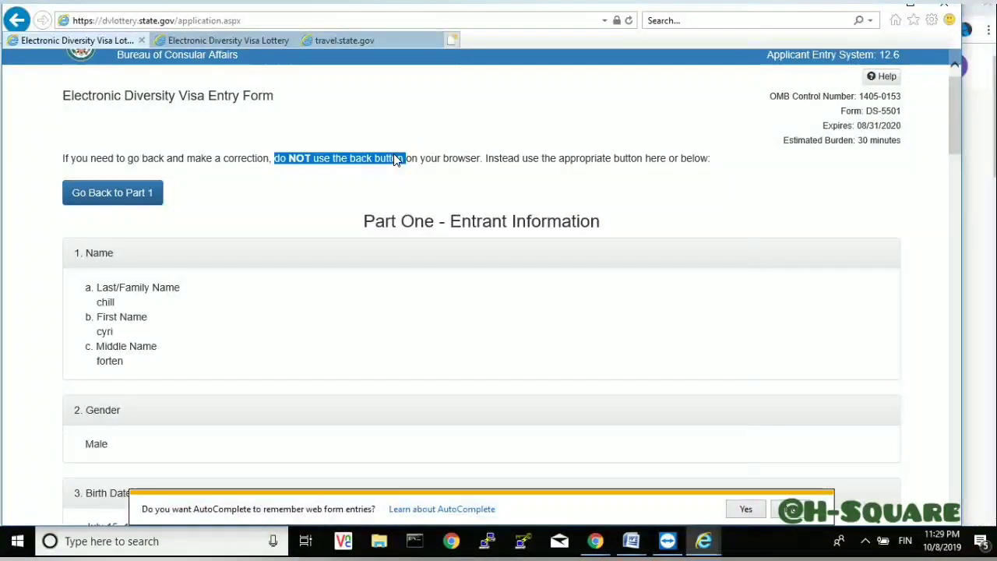
left_click_drag(483, 158, 406, 158)
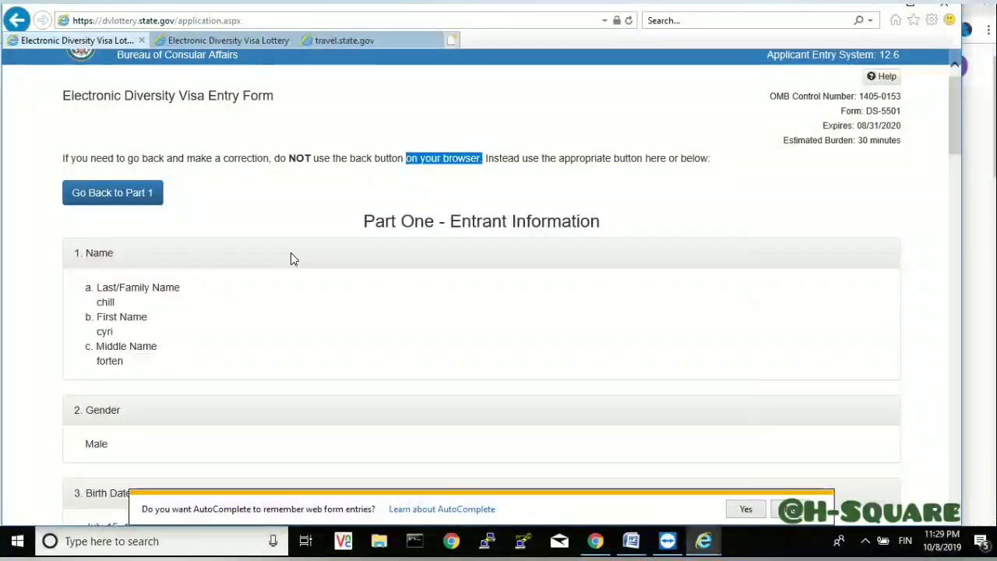
left_click(104, 200)
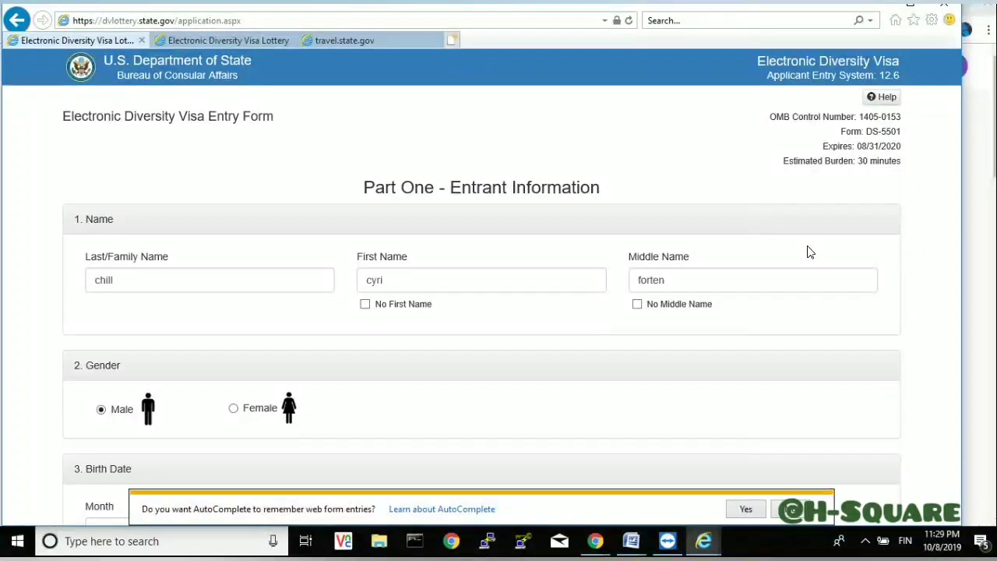
scroll(808, 248, "down", 10)
scroll(808, 246, "down", 15)
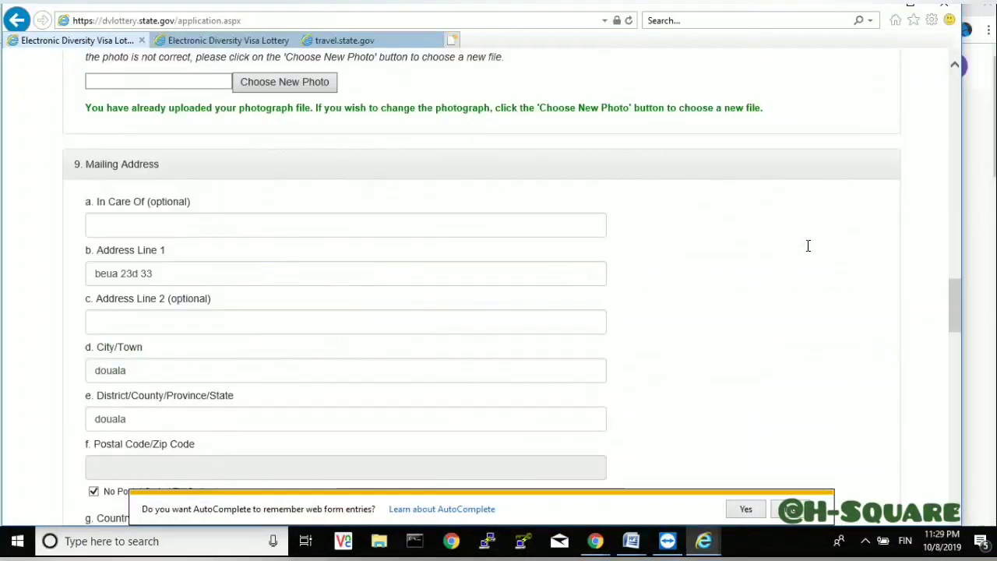
scroll(808, 246, "down", 5)
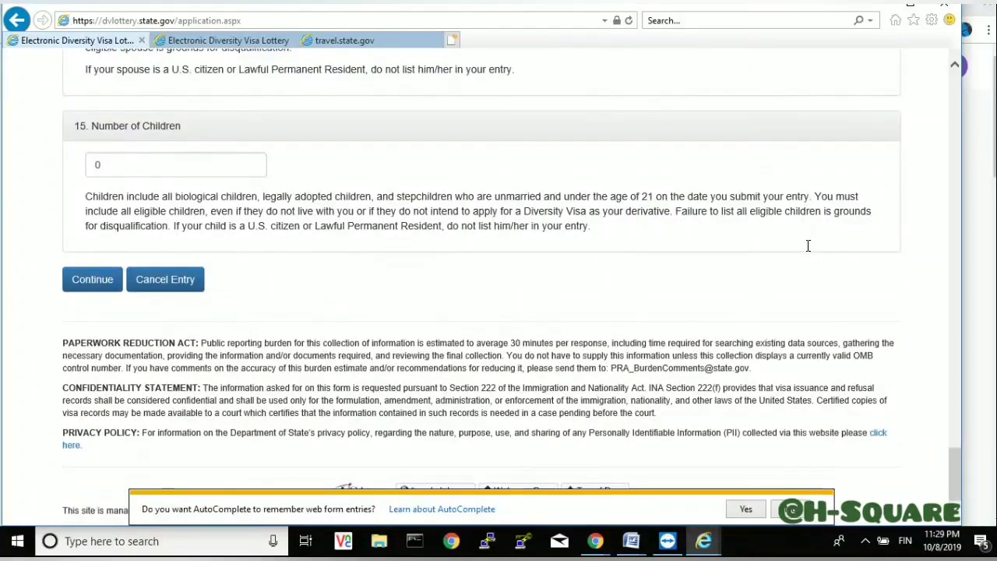
left_click(91, 286)
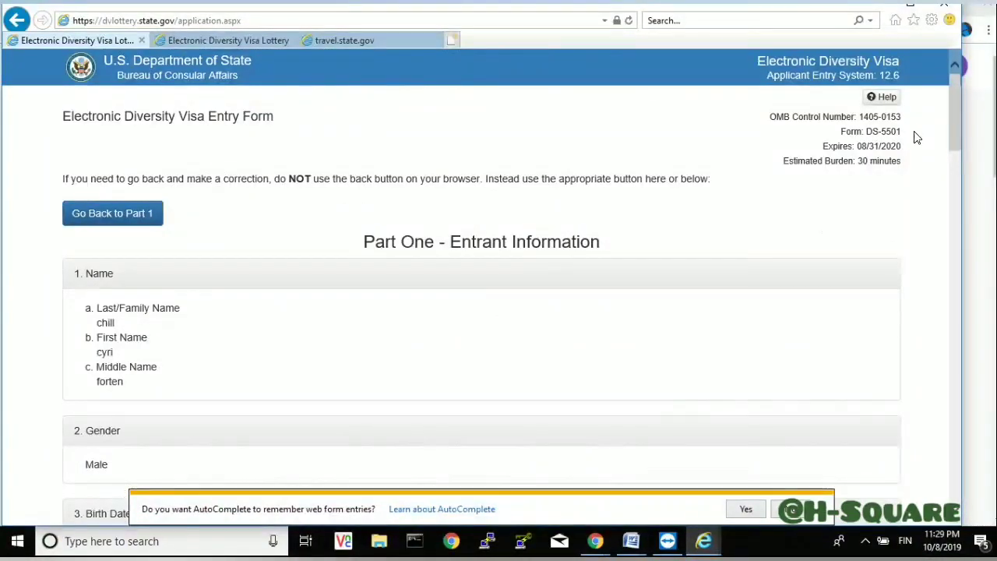
left_click_drag(954, 127, 980, 477)
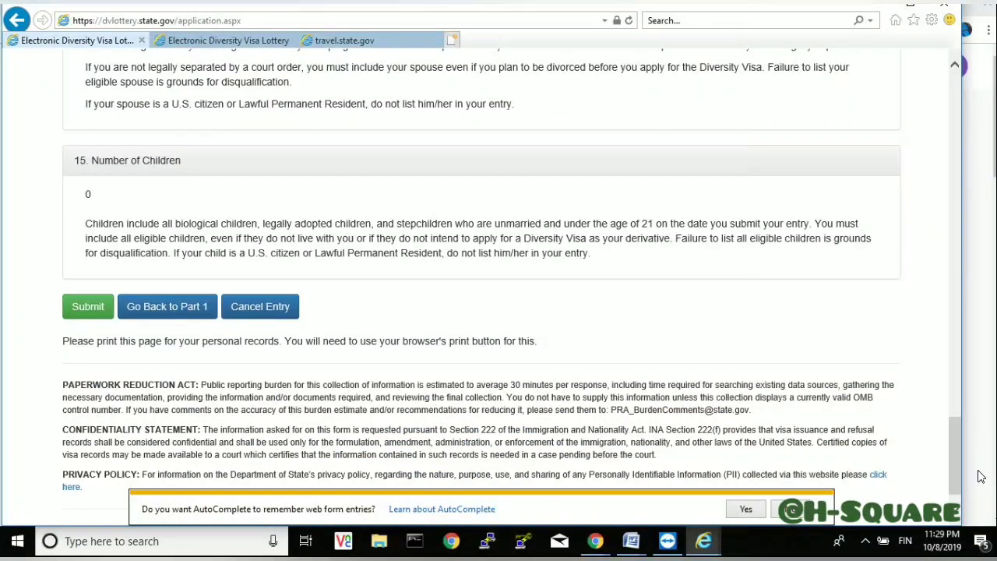
- Submit the DV-2021 entry, print the Success confirmation page, then close the print tab
left_click(88, 308)
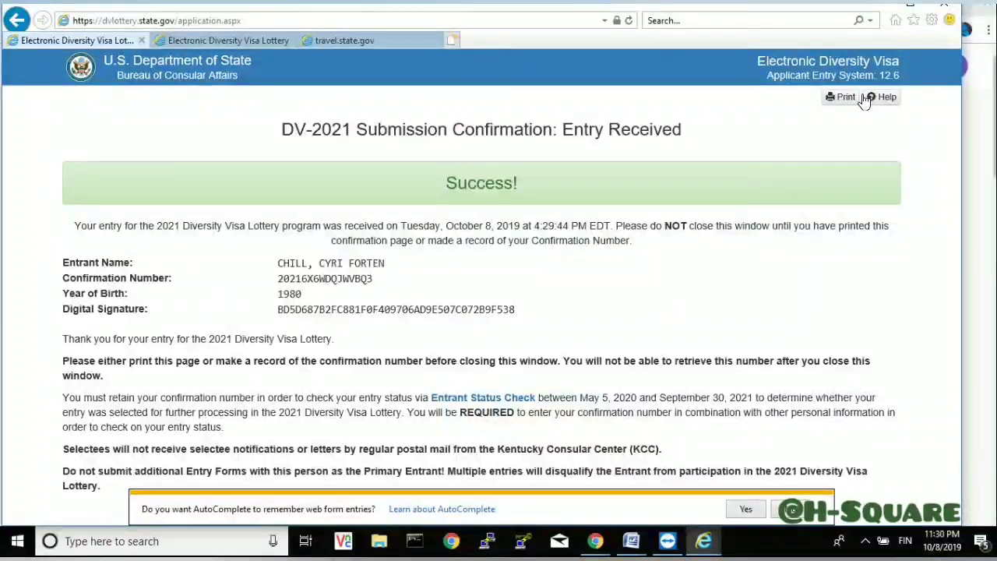
left_click(836, 101)
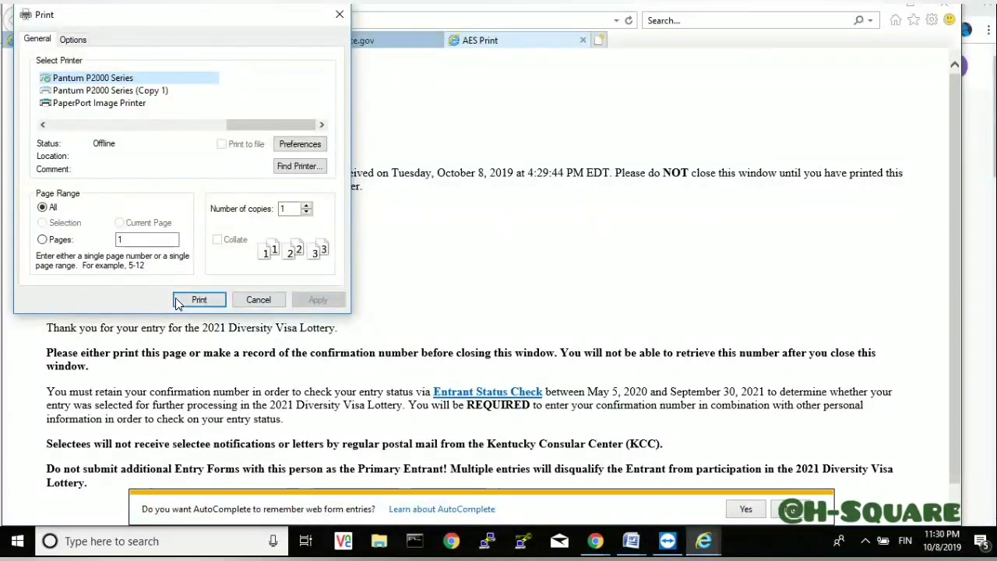
left_click(199, 300)
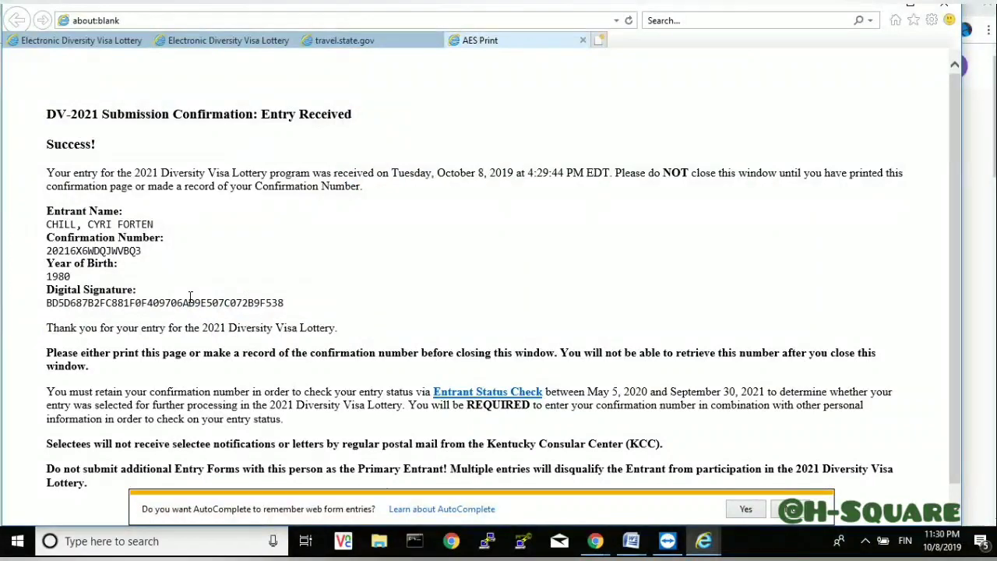
key("ctrl+w")
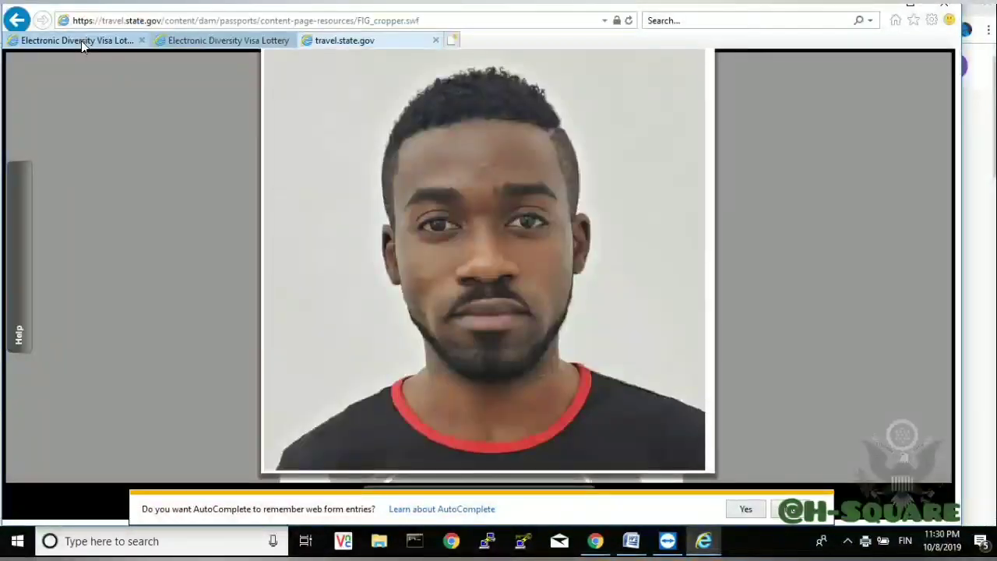
left_click(81, 41)
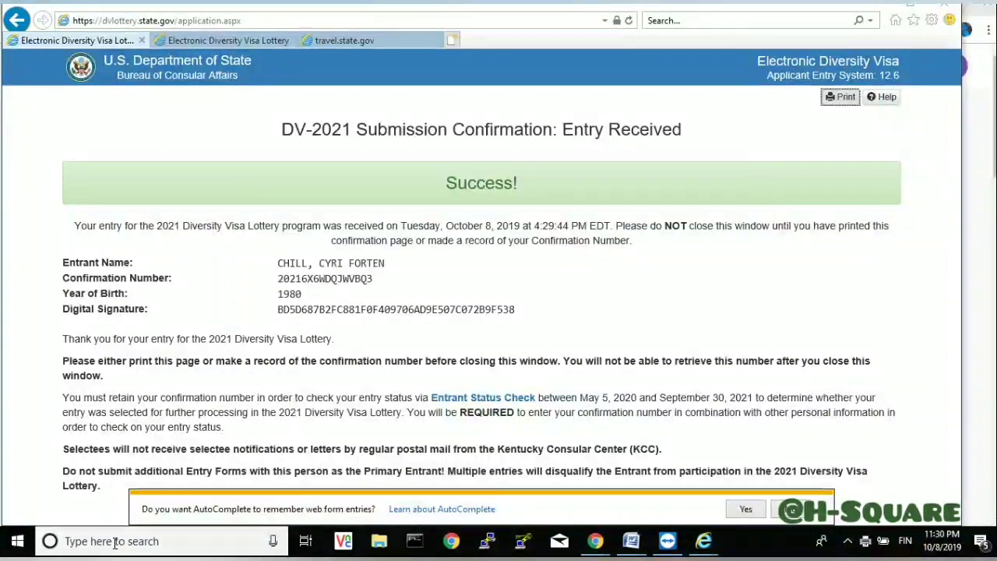
- Launch Snipping Tool via an 'sn' search and snip the entire DV-2021 Success page
left_click(116, 549)
type("s")
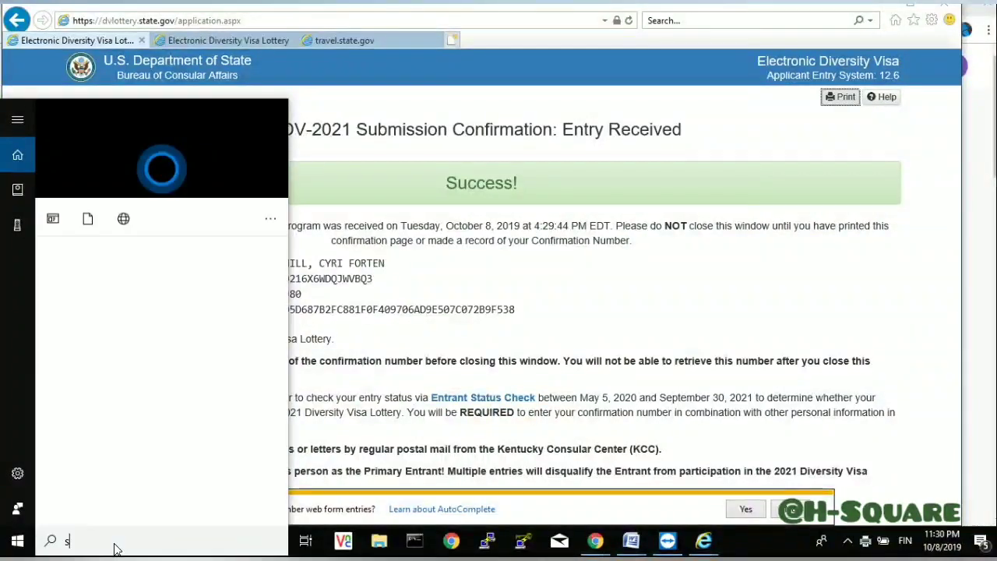
type("n")
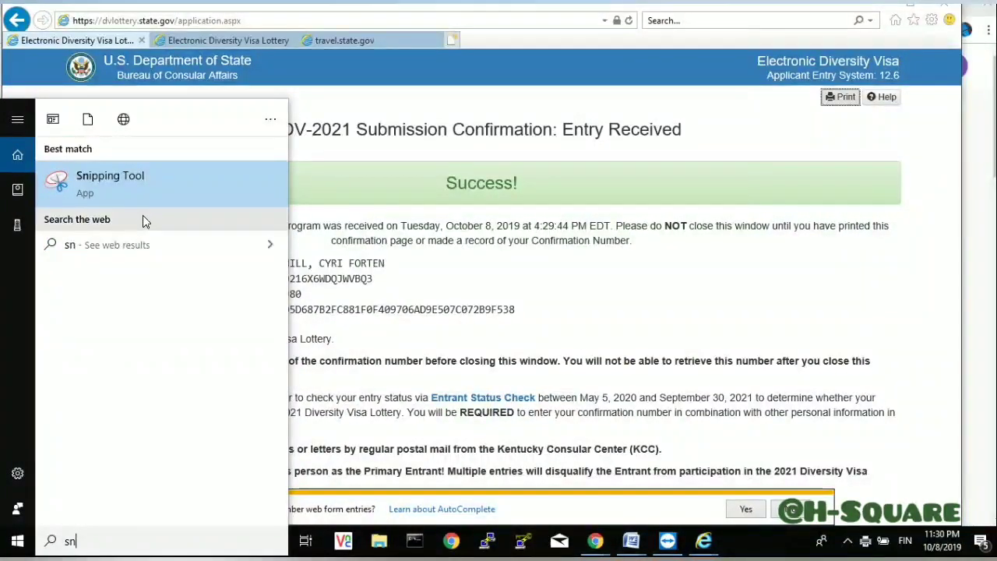
left_click(141, 189)
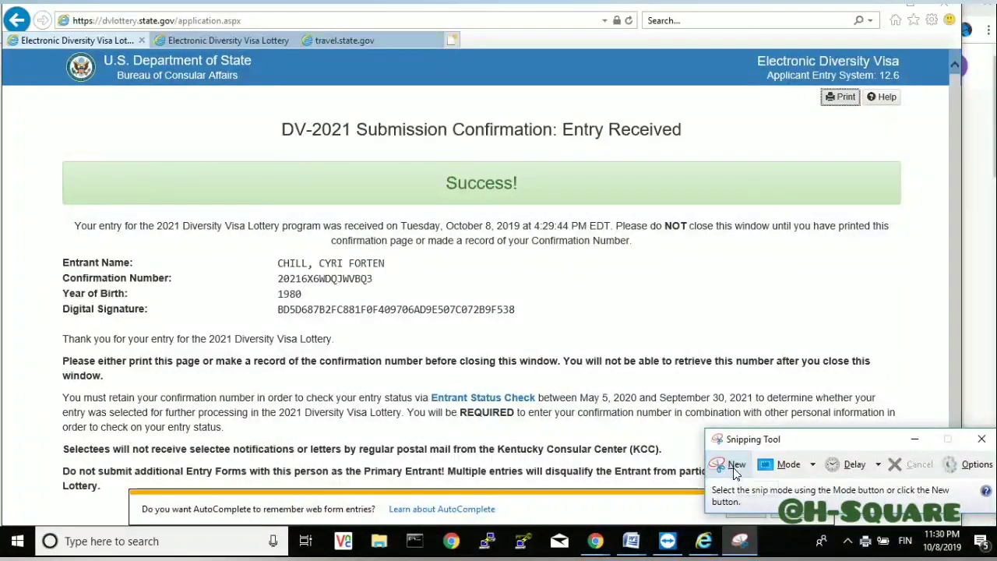
left_click(733, 465)
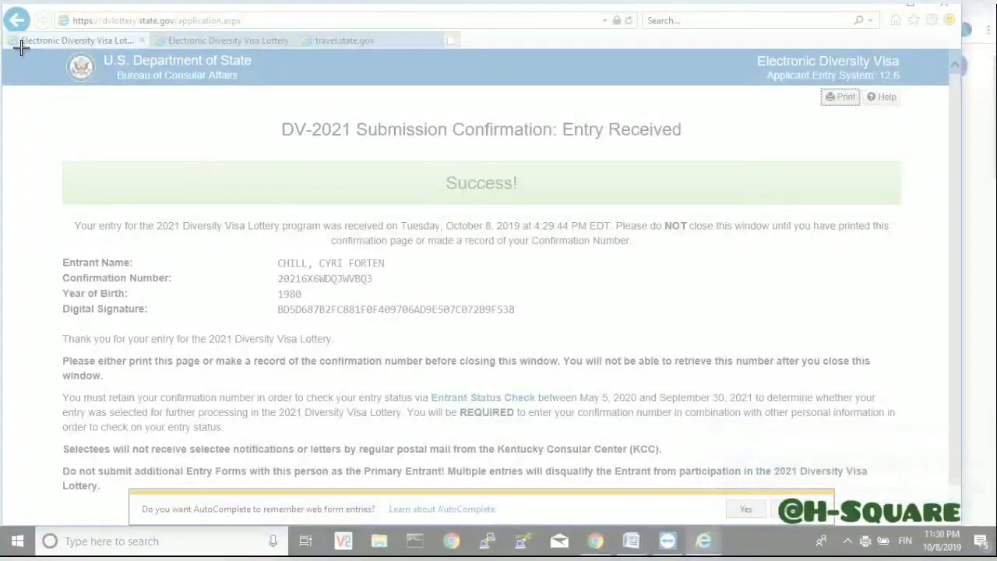
left_click_drag(21, 49, 954, 442)
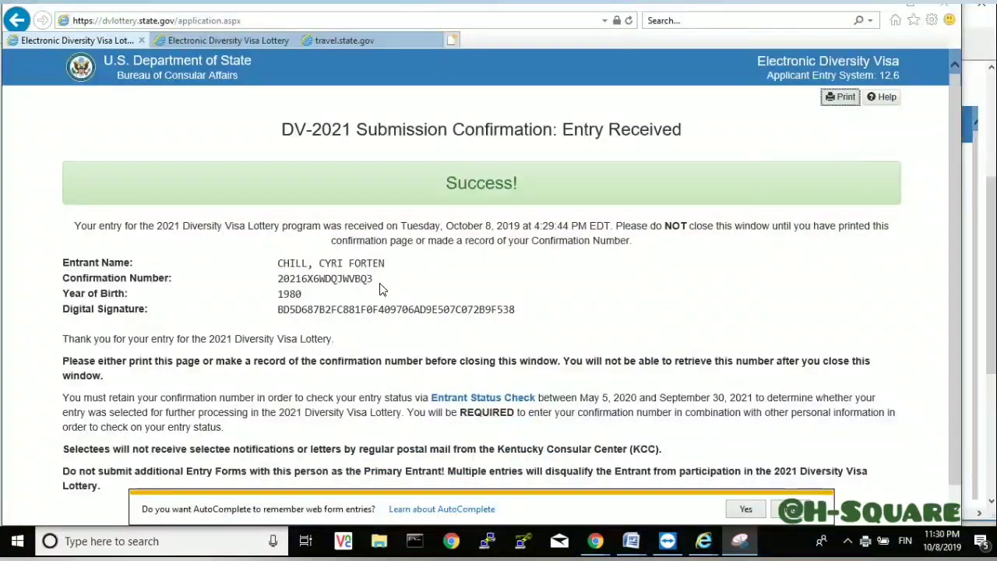
left_click_drag(377, 282, 67, 283)
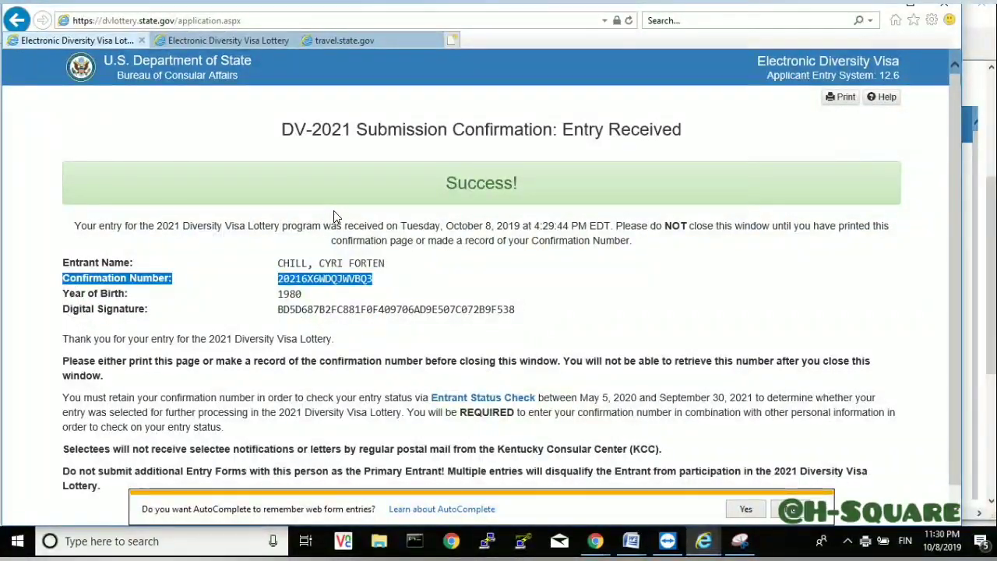
left_click_drag(523, 177, 441, 180)
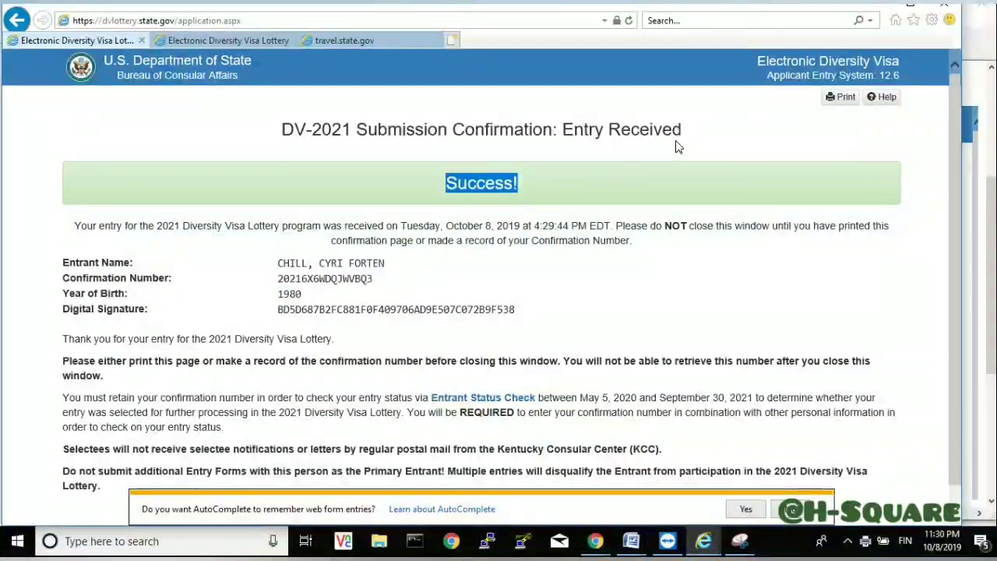
left_click_drag(681, 137, 176, 140)
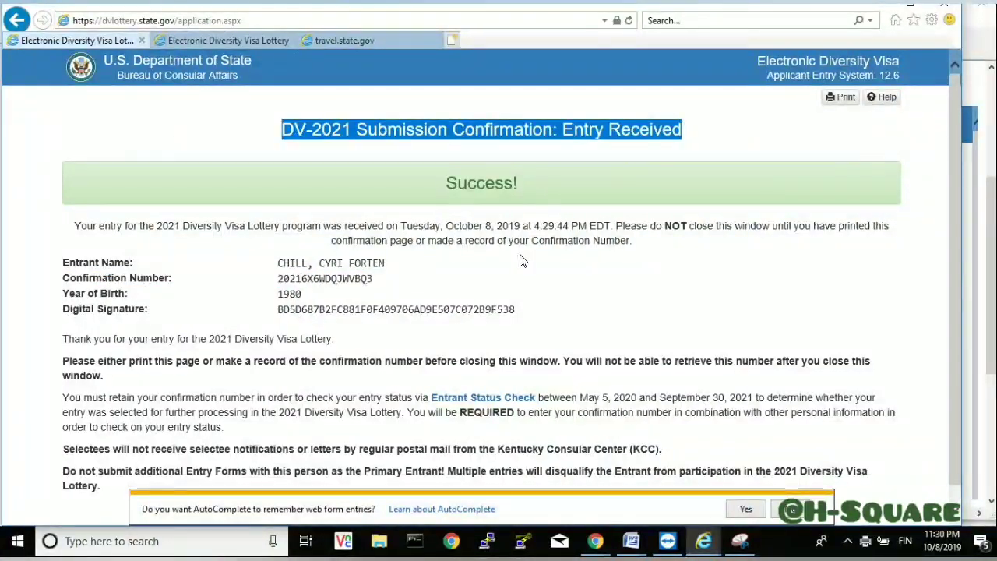
left_click(644, 250)
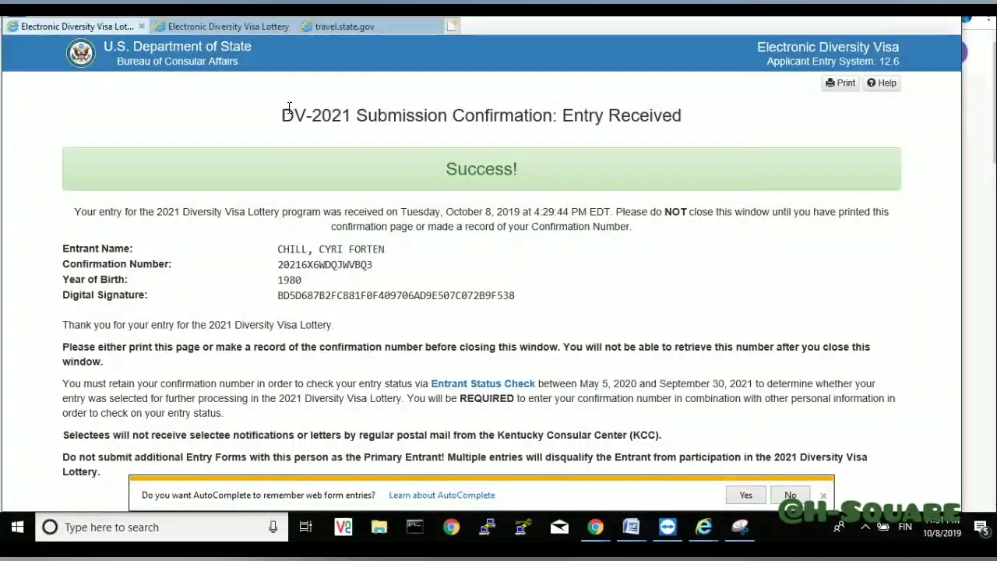
left_click_drag(279, 115, 688, 114)
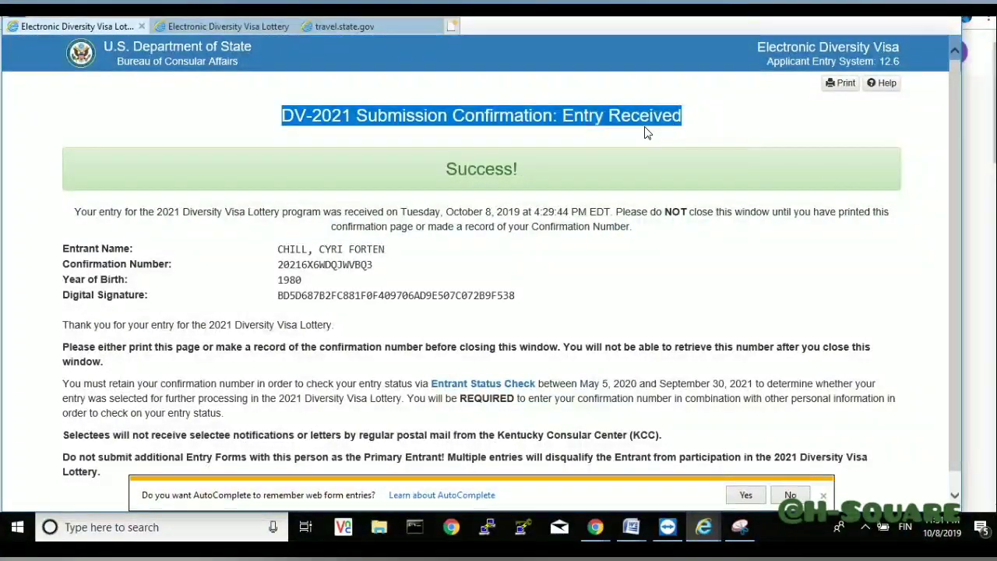
double_click(472, 172)
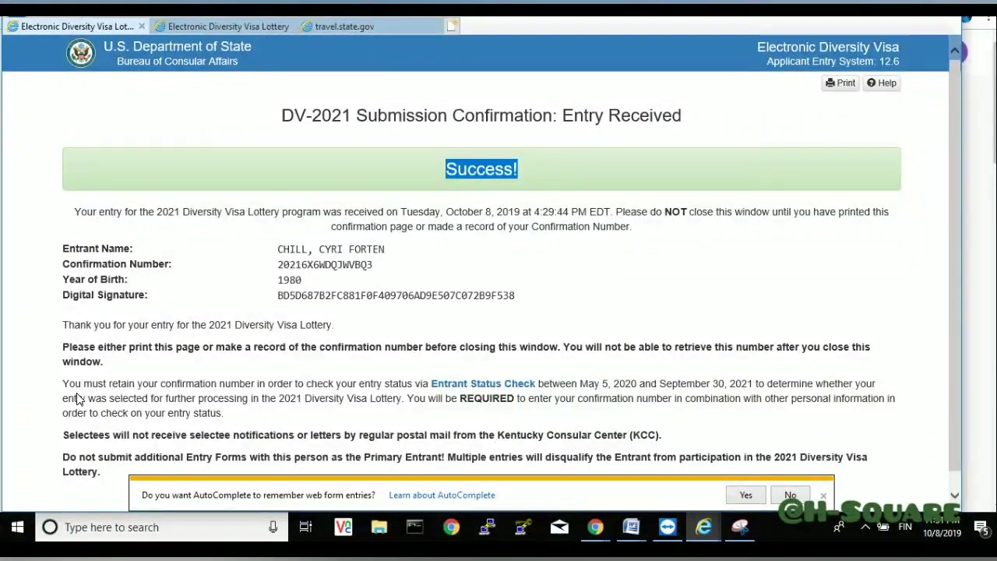
left_click_drag(64, 385, 257, 412)
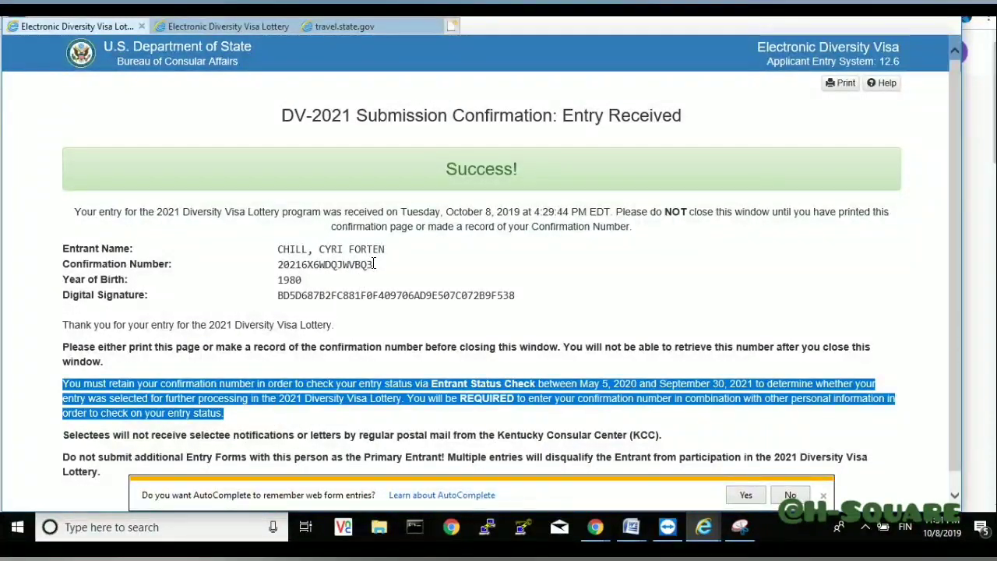
left_click_drag(372, 266, 274, 266)
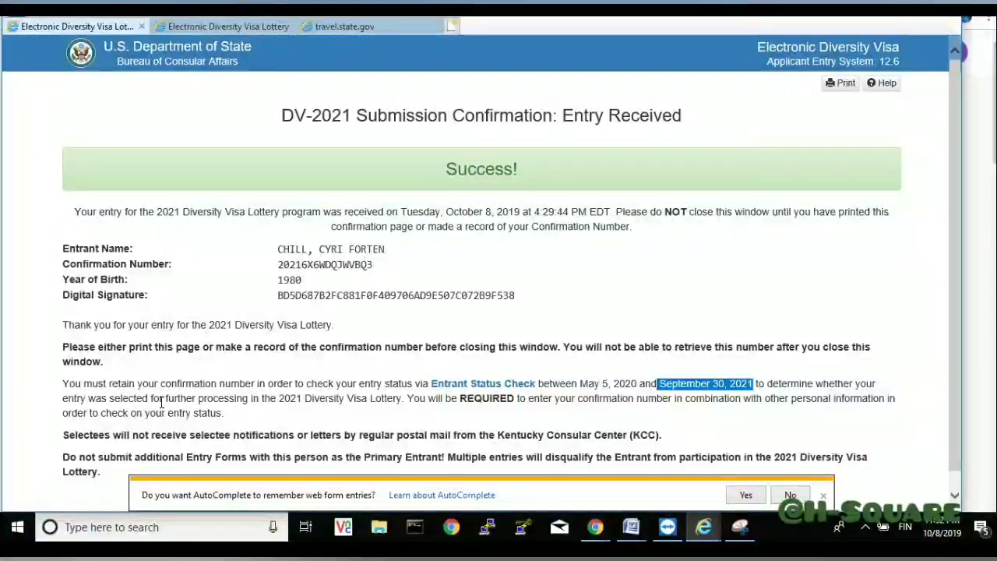
left_click_drag(212, 398, 284, 404)
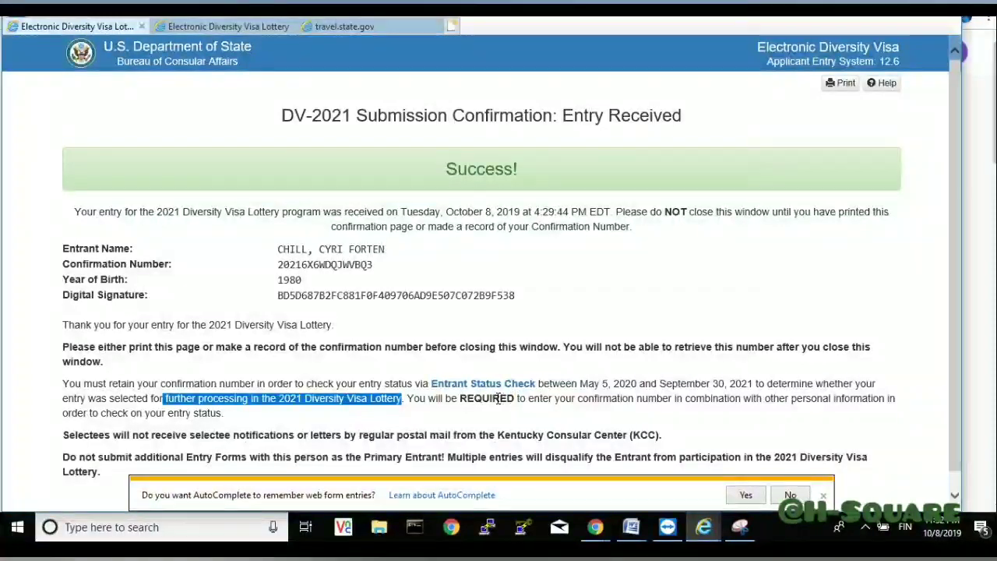
left_click_drag(473, 399, 712, 406)
left_click_drag(792, 399, 905, 411)
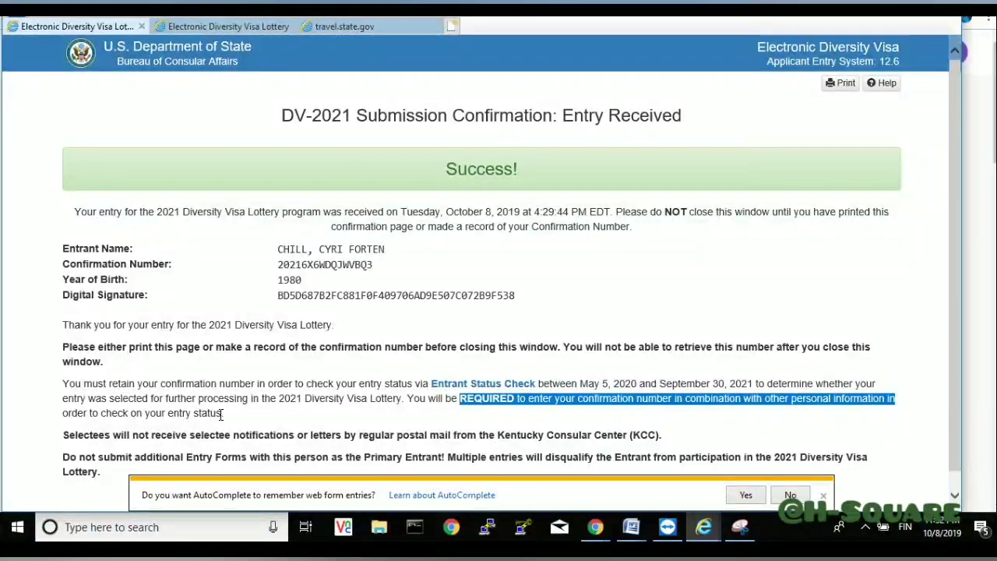
left_click_drag(224, 413, 14, 423)
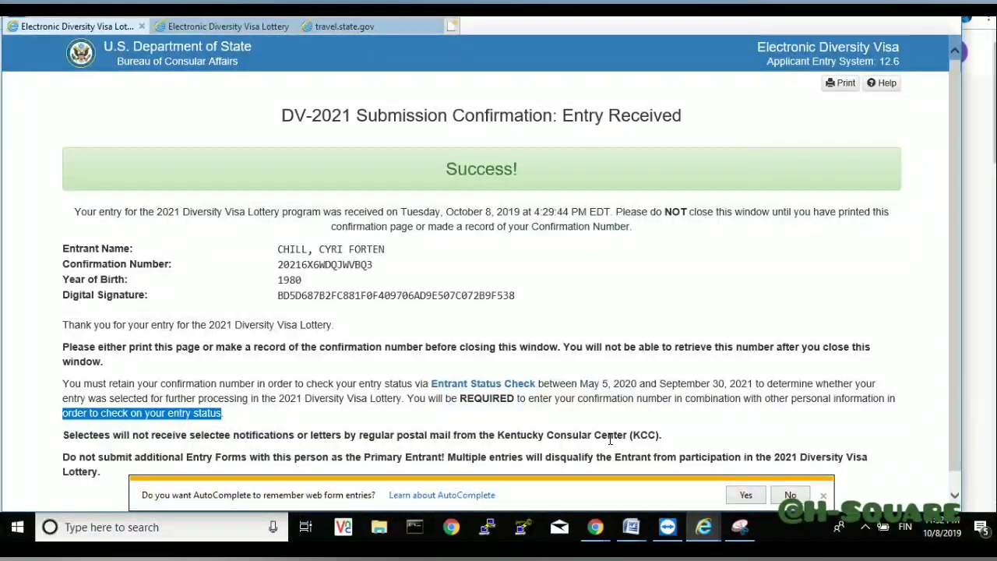
triple_click(662, 435)
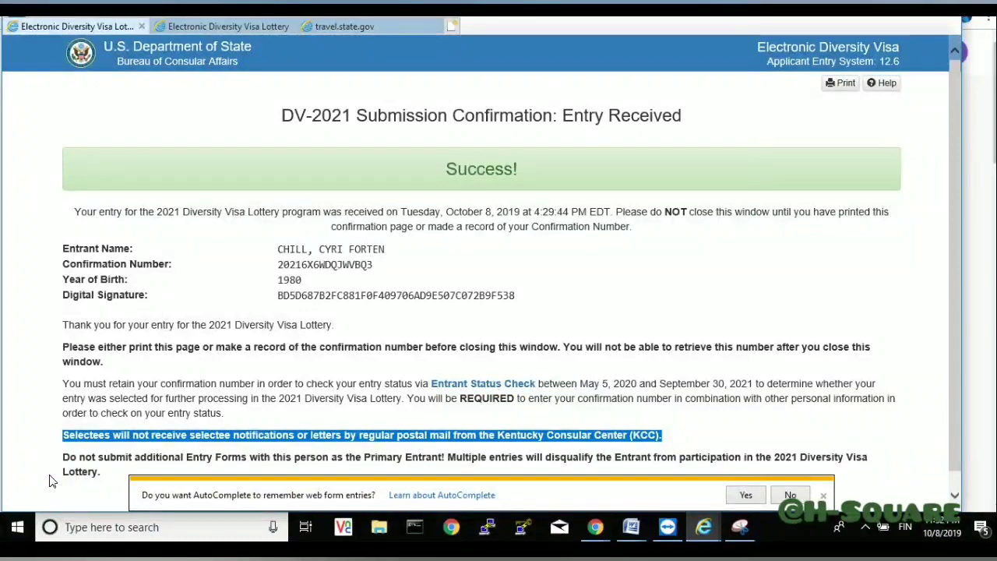
left_click(105, 483)
left_click_drag(57, 466, 55, 464)
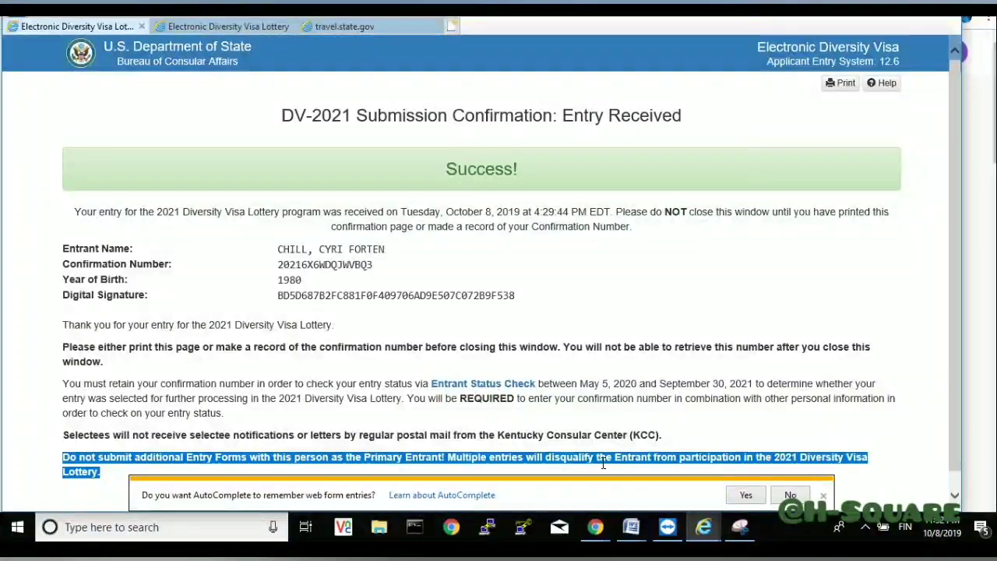
left_click(529, 457)
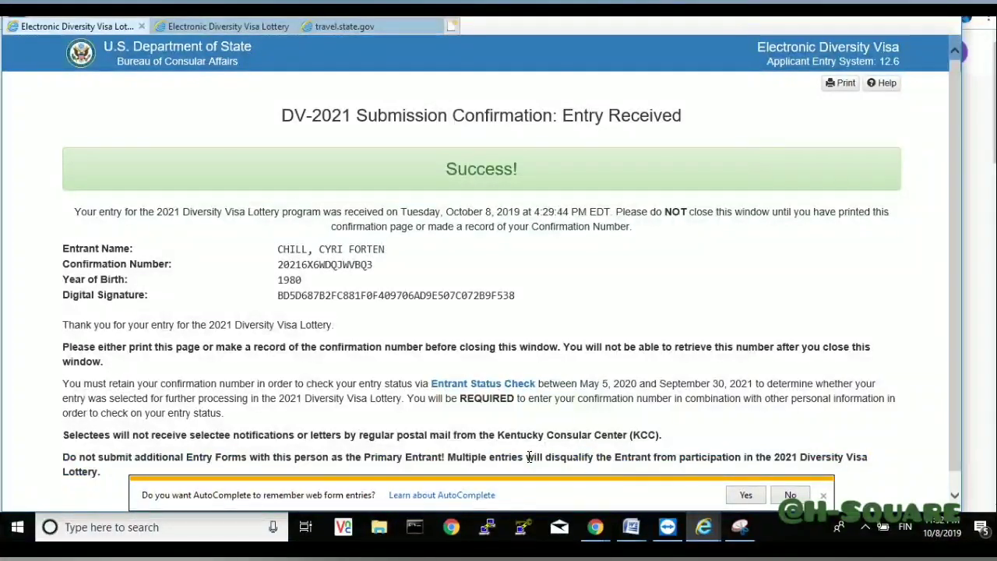
left_click_drag(527, 458, 832, 461)
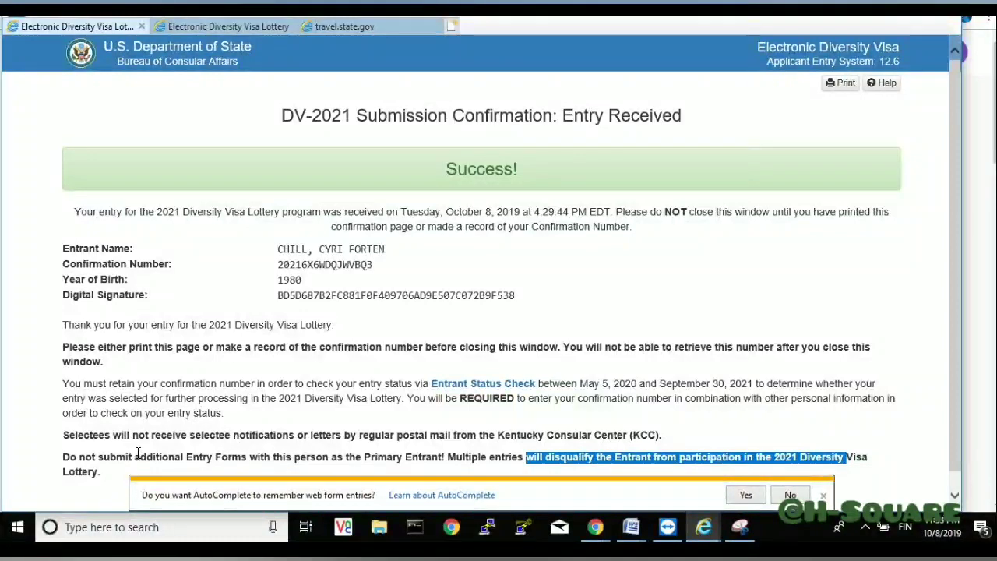
left_click_drag(136, 456, 216, 458)
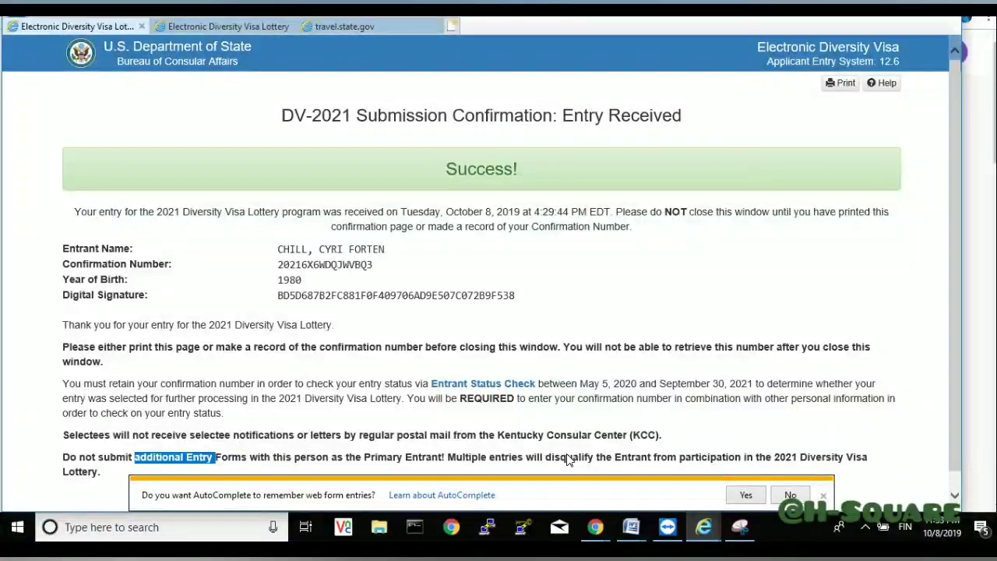
left_click_drag(526, 463, 597, 458)
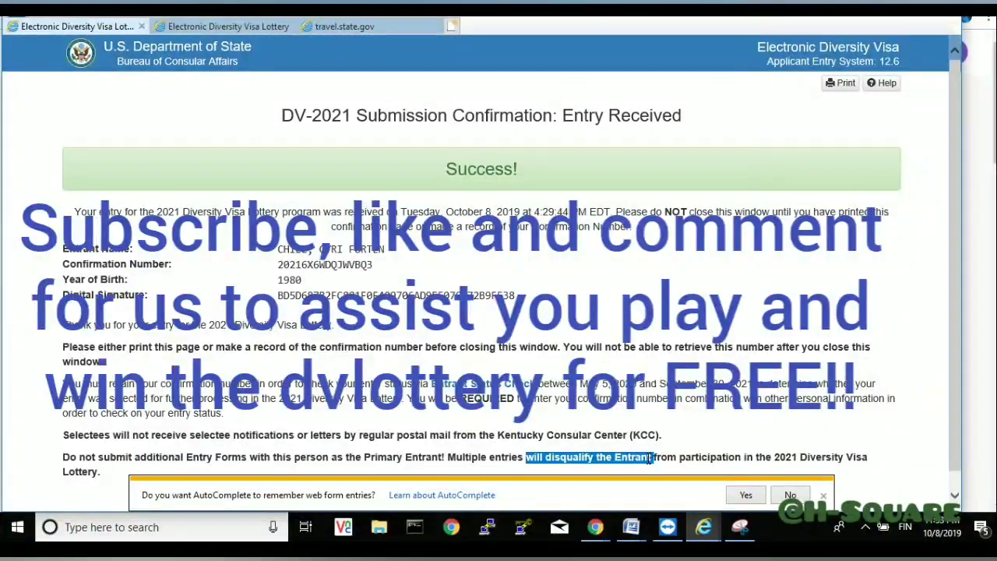
left_click_drag(650, 458, 813, 461)
left_click(897, 436)
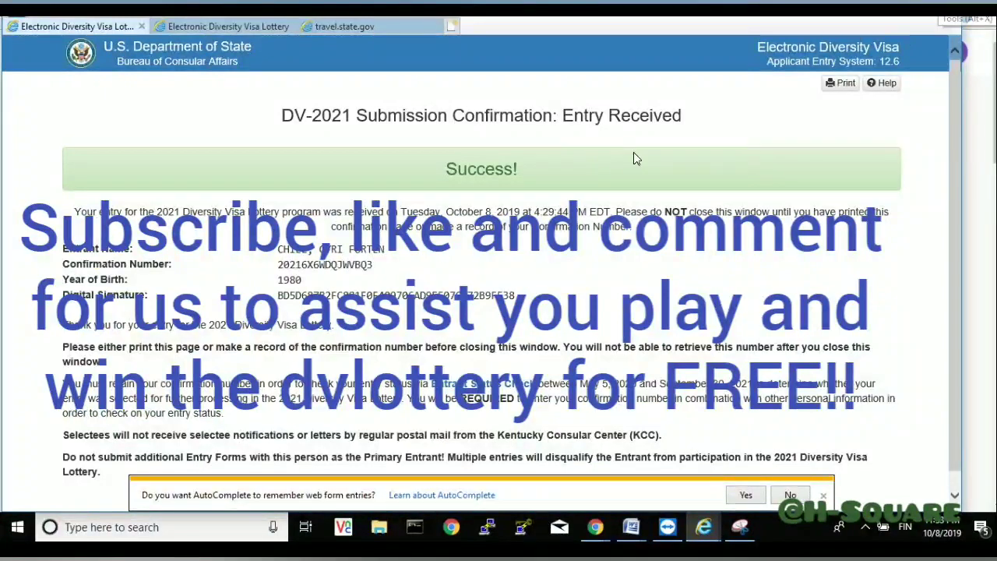
left_click_drag(525, 171, 452, 175)
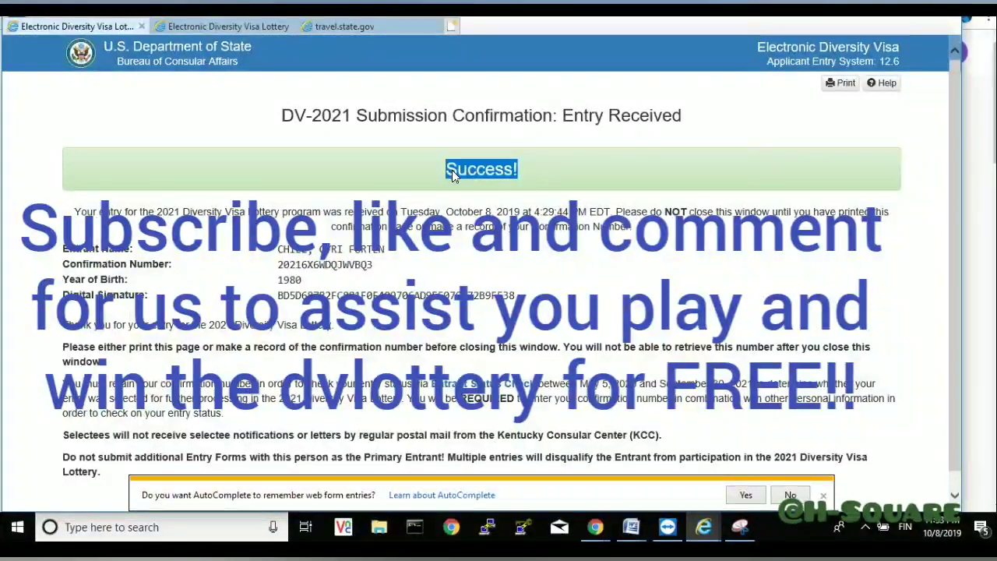